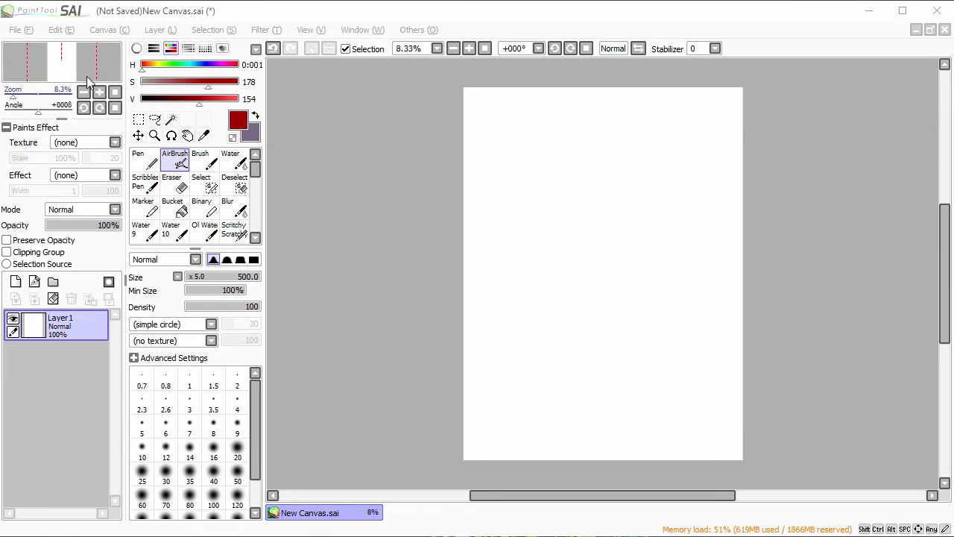
click(345, 18)
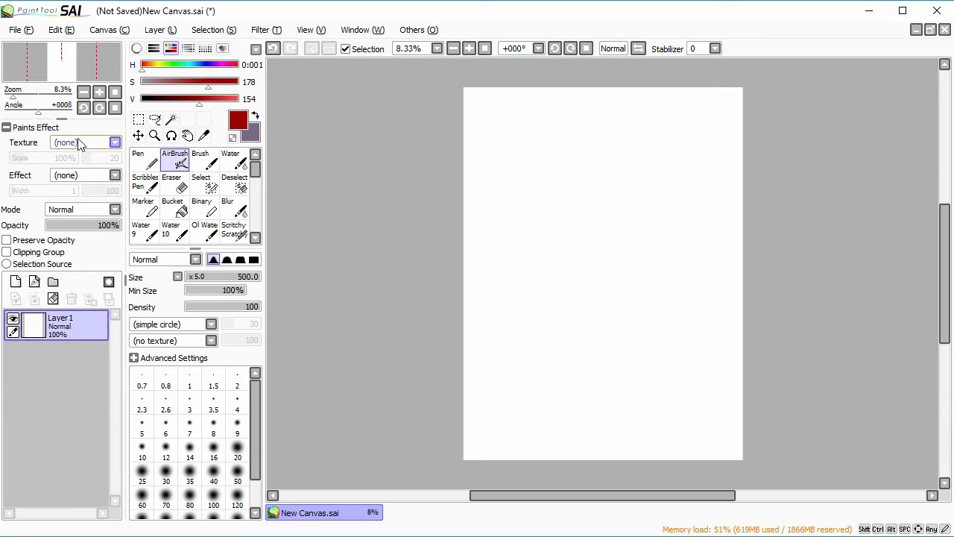
click(43, 129)
click(41, 131)
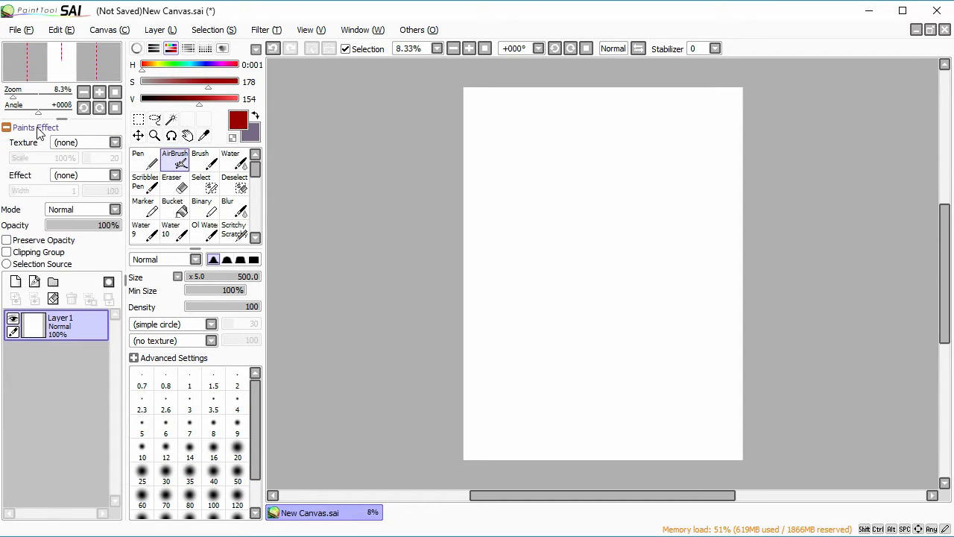
click(41, 132)
click(43, 131)
click(43, 131)
click(43, 131)
click(43, 131)
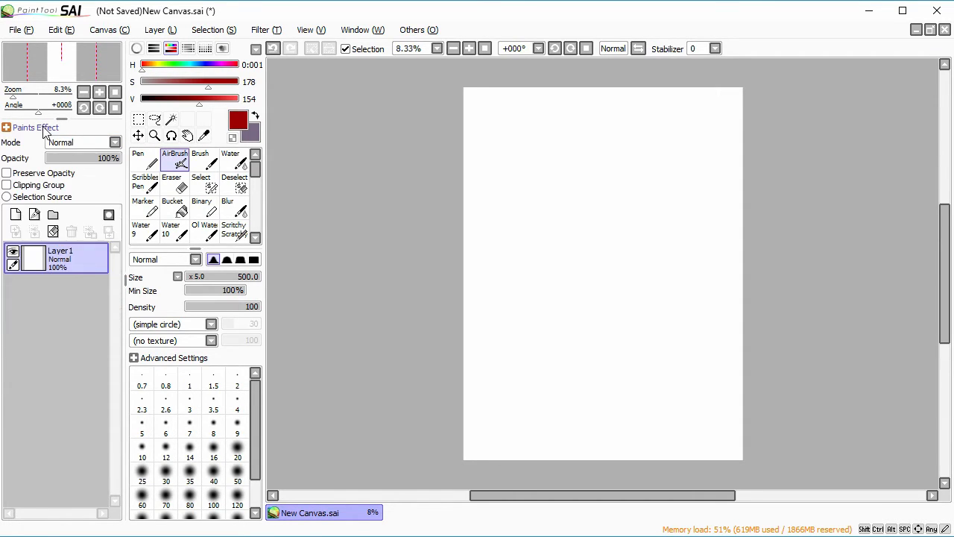
click(44, 132)
click(47, 131)
click(47, 131)
click(90, 208)
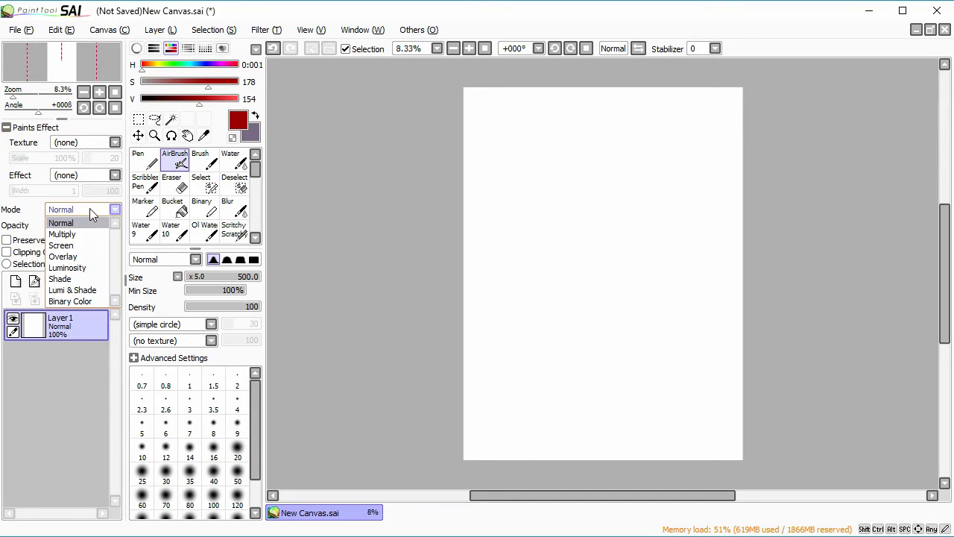
click(88, 209)
click(85, 211)
click(82, 214)
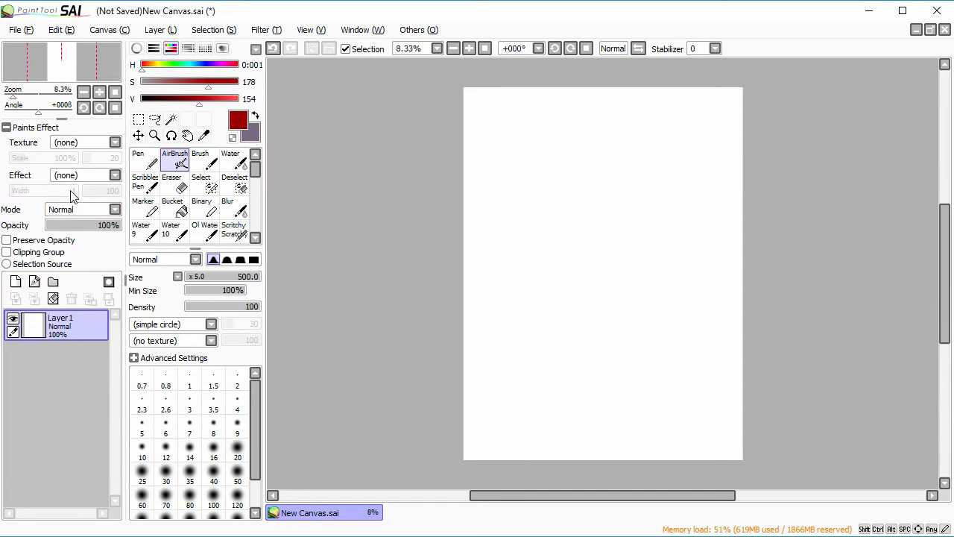
click(38, 128)
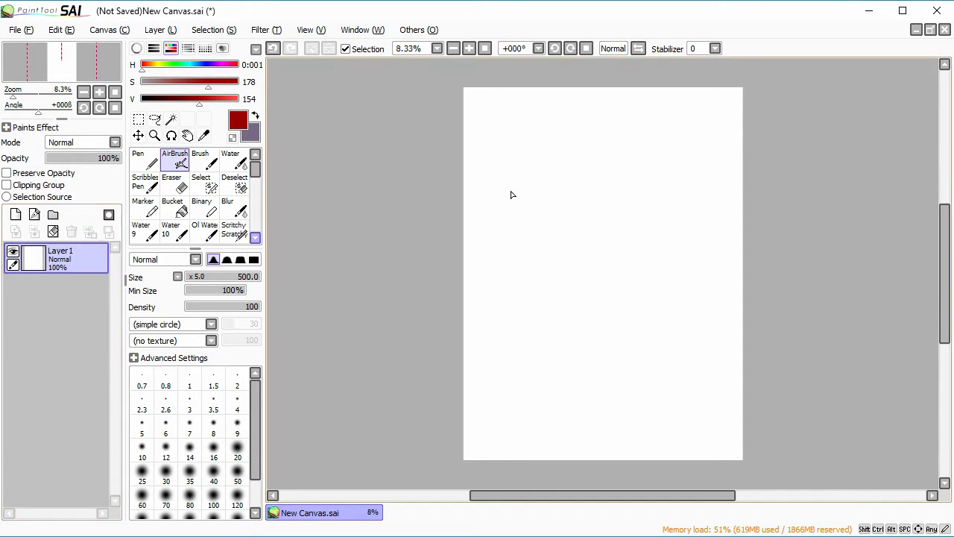
Airbrush trial strokes in dark red across the blank canvas and undo them.
mouse_move(522, 181)
mouse_down()
mouse_move(566, 349)
mouse_move(597, 358)
mouse_up()
drag(451, 187, 533, 120)
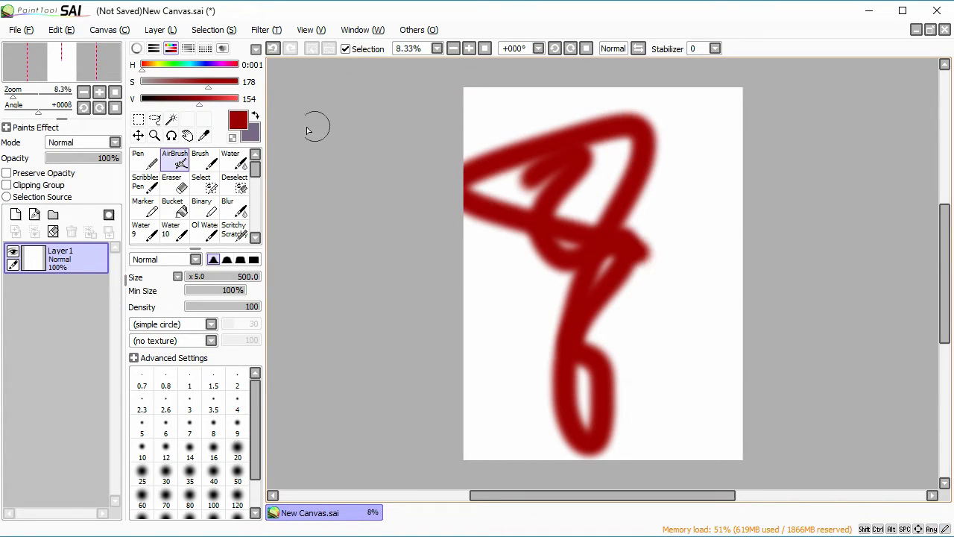
click(275, 51)
click(44, 131)
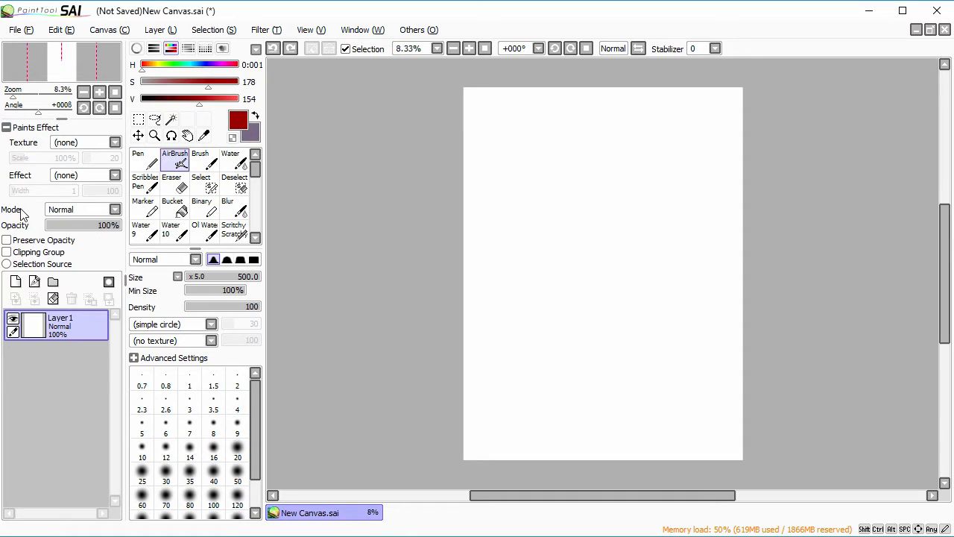
click(87, 208)
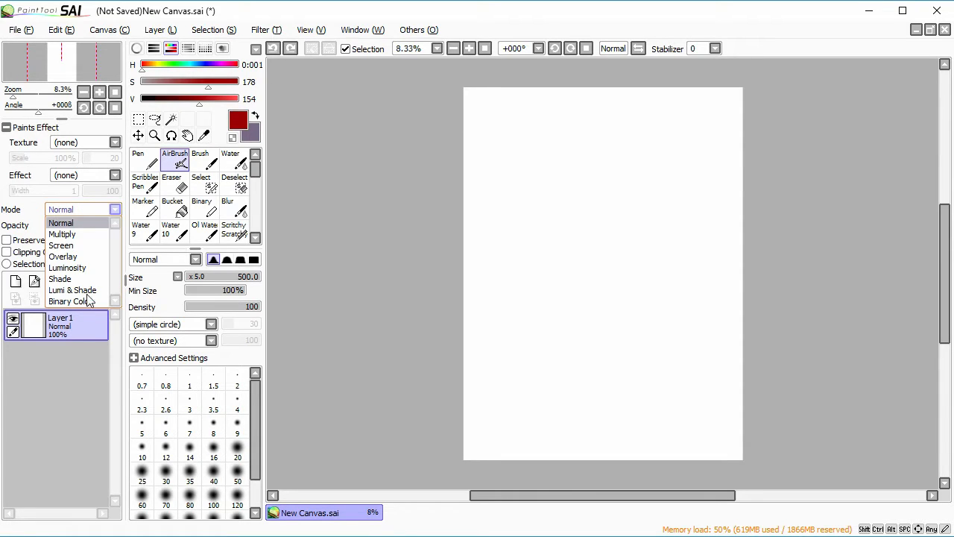
click(85, 216)
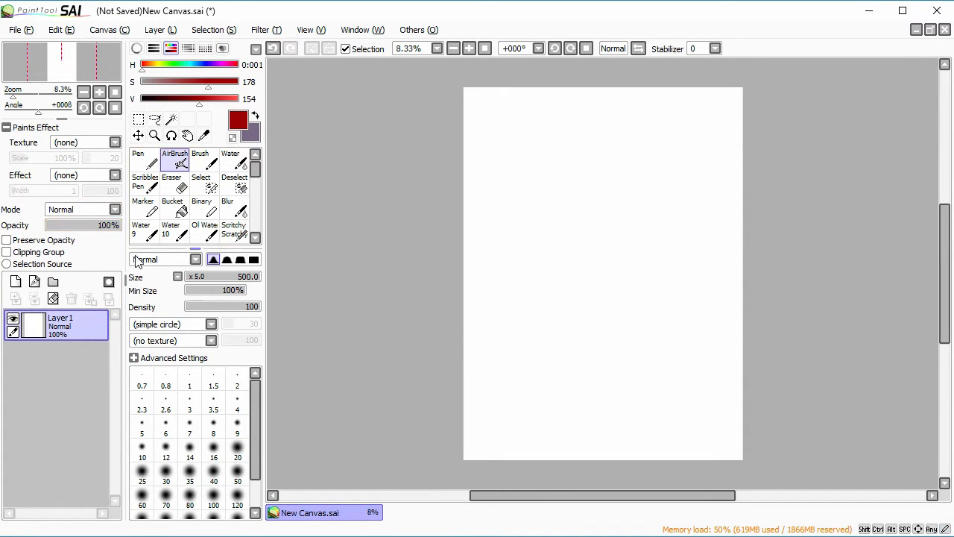
click(43, 128)
click(43, 128)
click(43, 128)
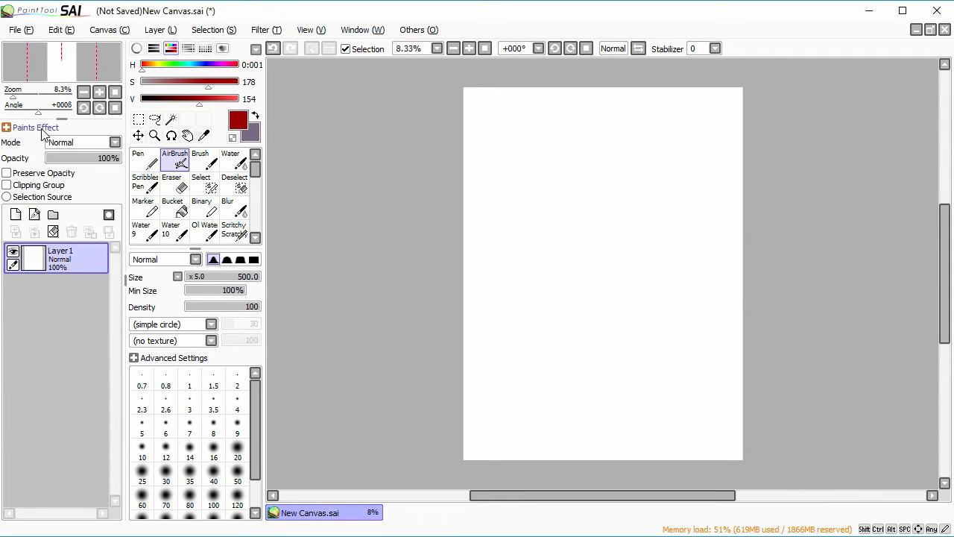
click(42, 129)
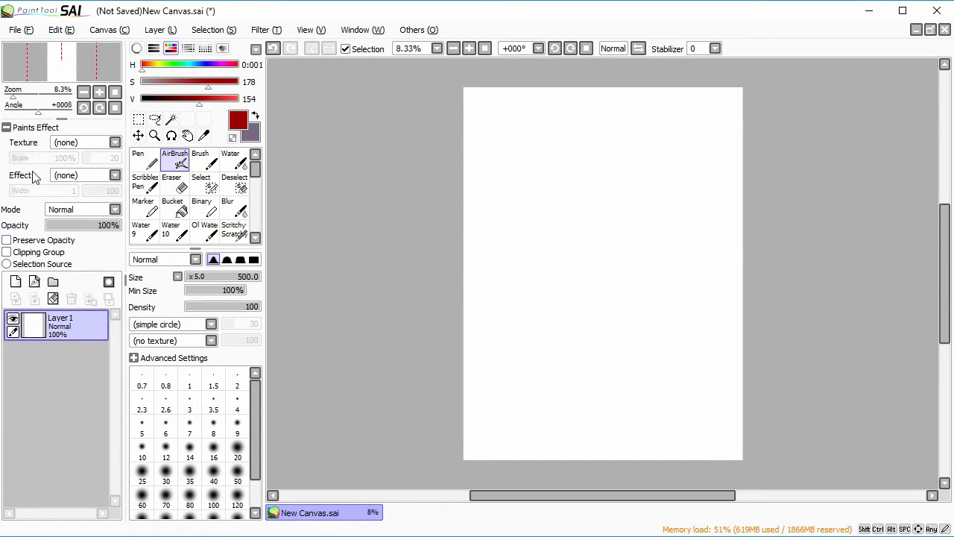
Fill Layer1 with dark red using the Bucket, and swap the foreground and background colours.
click(175, 209)
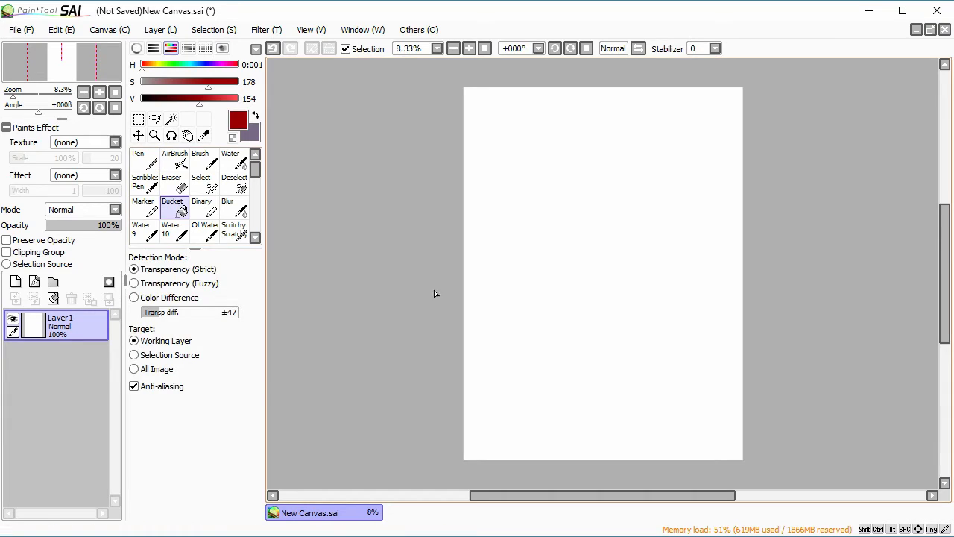
click(434, 291)
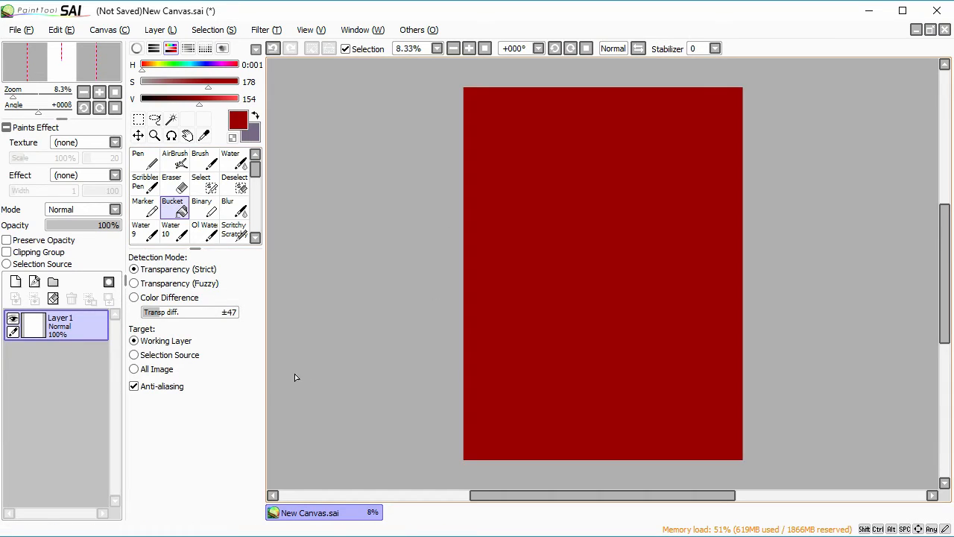
click(254, 116)
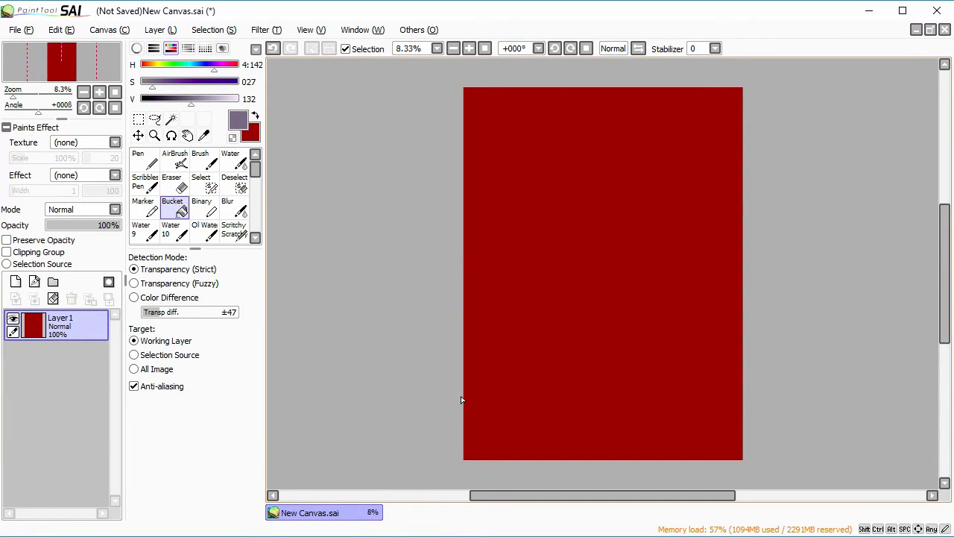
Apply the BlackLeaves texture to Layer1 with a scale of 500% and an intensity of 100.
click(175, 158)
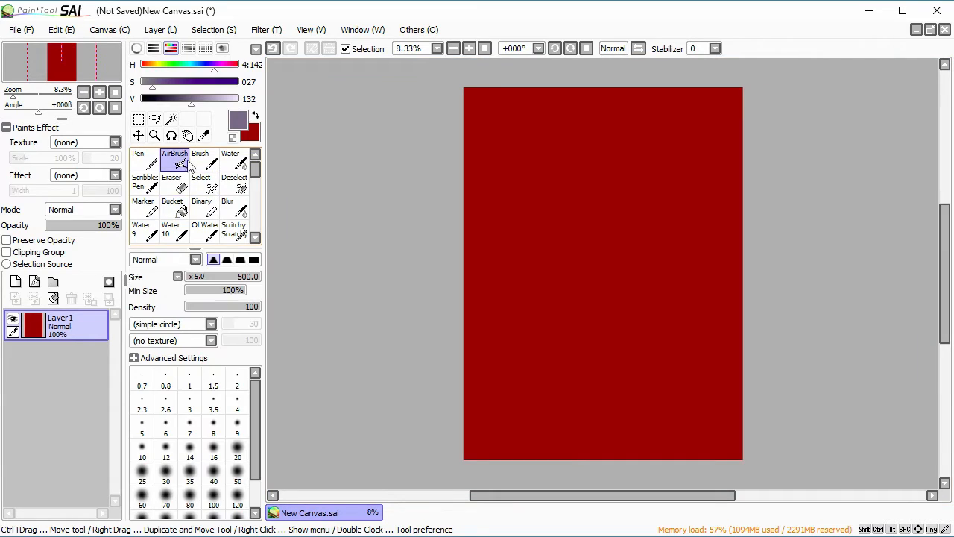
click(93, 143)
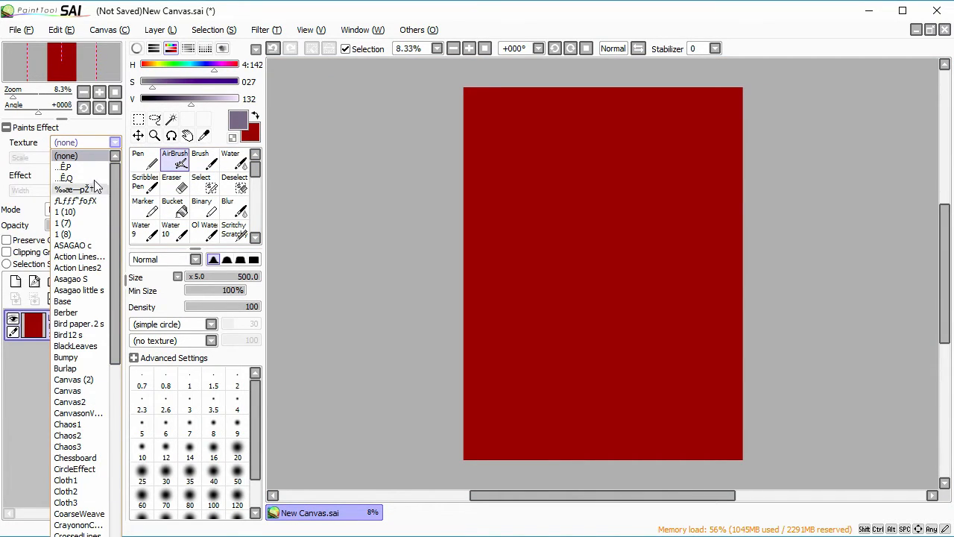
click(78, 346)
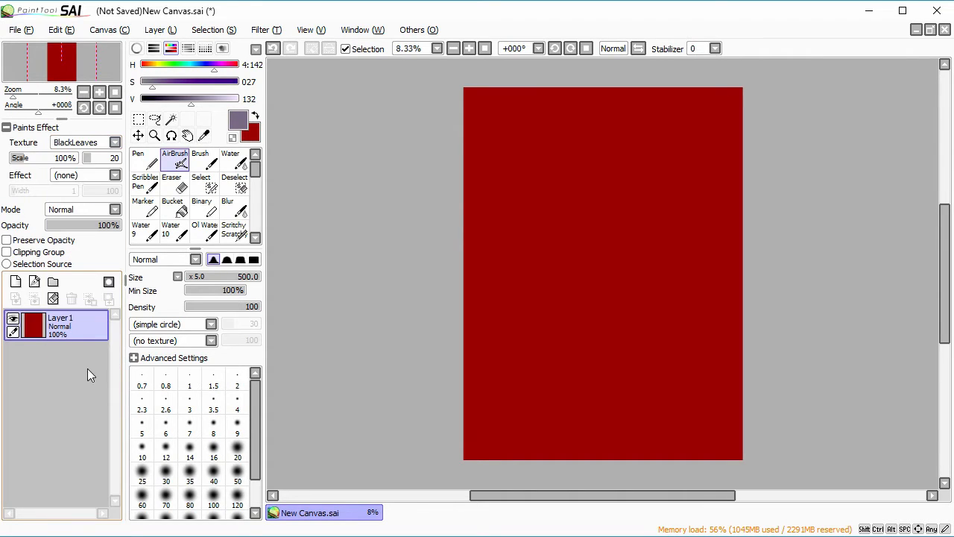
drag(29, 162, 334, 150)
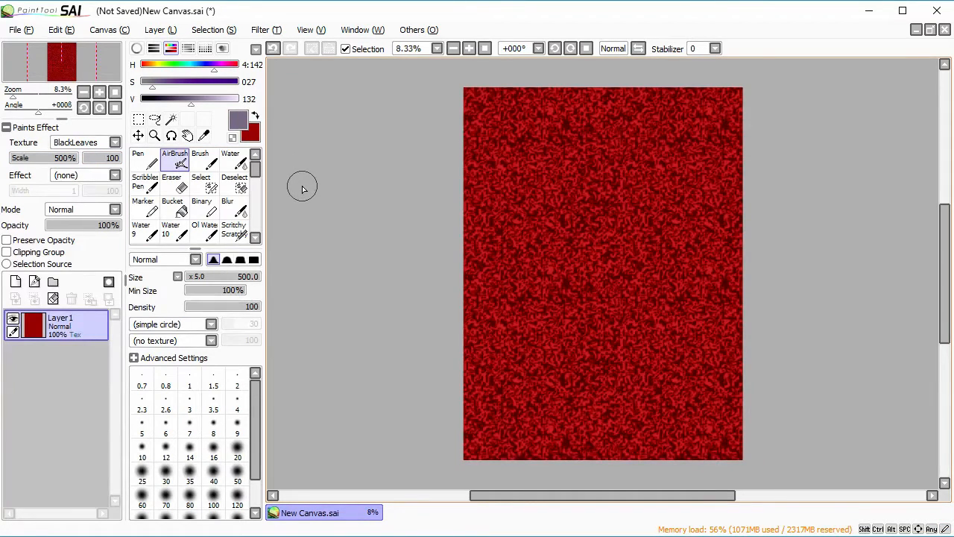
Add a new layer filled with greyish purple beneath Layer1, and make Layer1 the active layer.
click(16, 281)
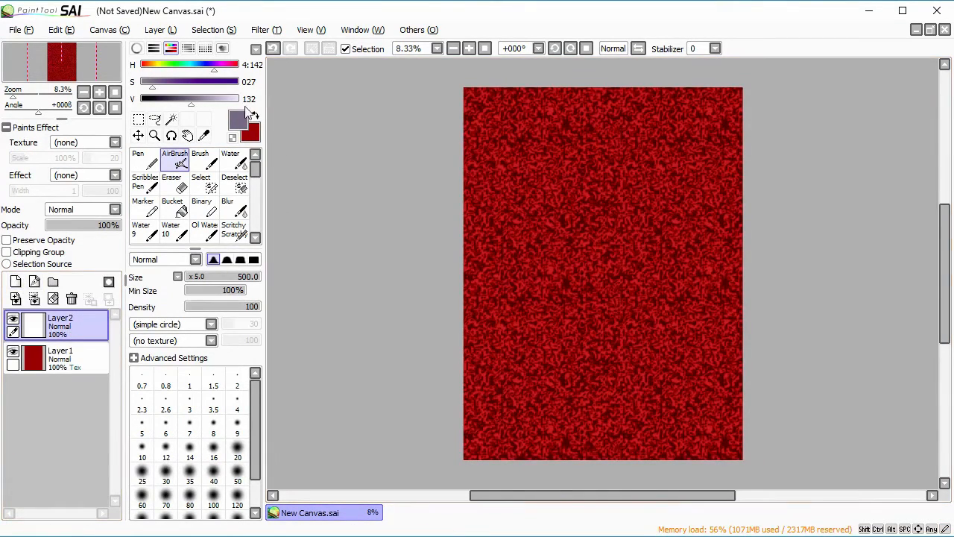
click(172, 207)
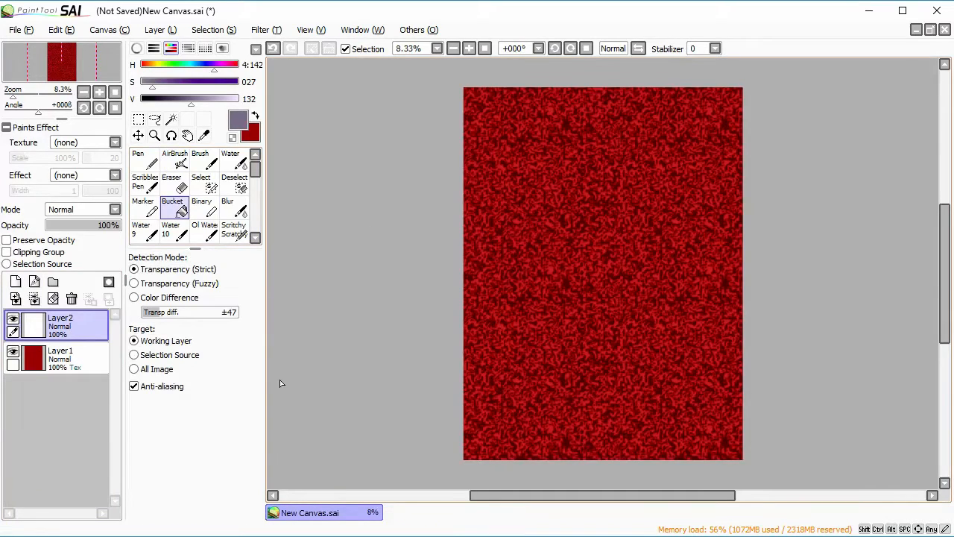
click(280, 384)
drag(80, 321, 87, 383)
click(87, 321)
Try the Multiply and Screen blending modes on the textured red Layer1.
click(86, 209)
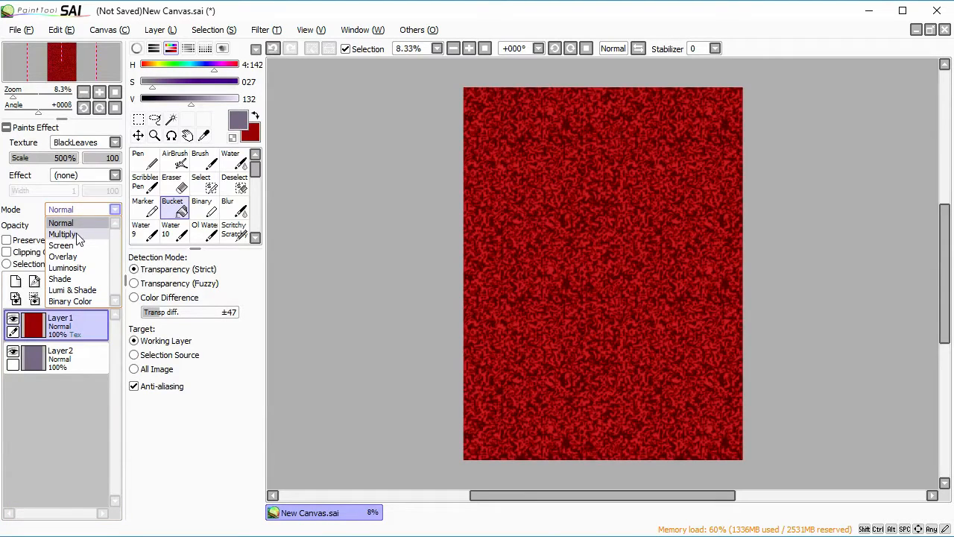
click(81, 234)
click(82, 214)
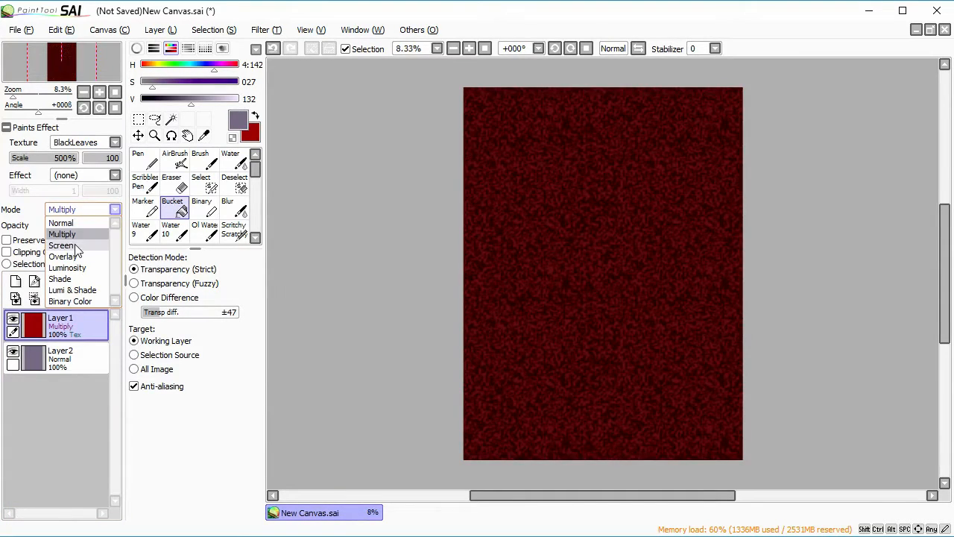
click(83, 241)
Try the Overlay and Luminosity blending modes on the textured red layer.
click(83, 209)
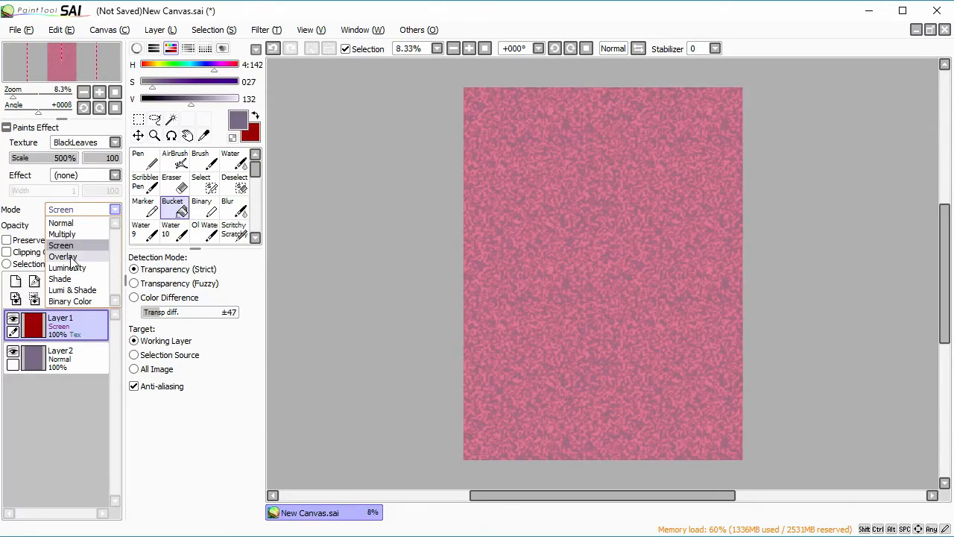
click(80, 256)
click(95, 214)
click(89, 268)
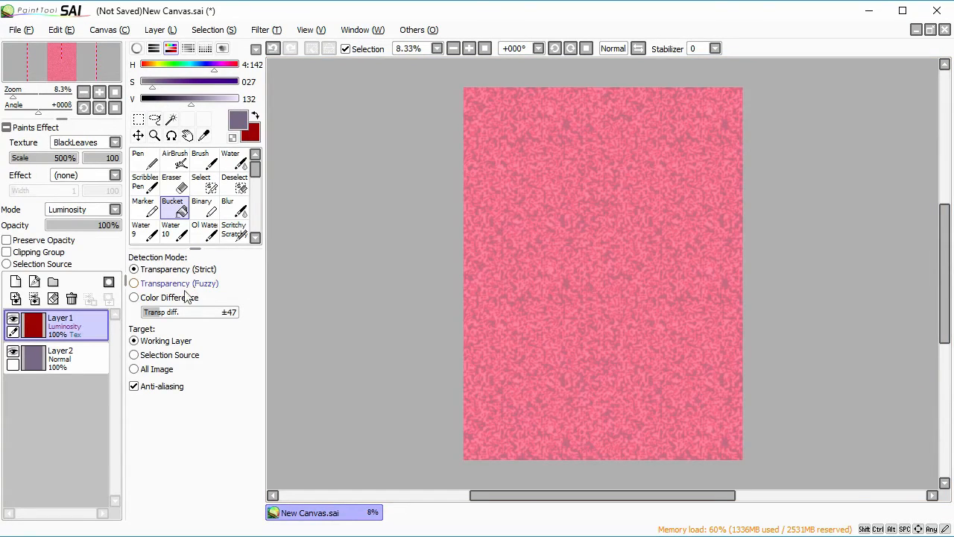
Try the Shade and Lumi & Shade blending modes on Layer1.
click(94, 216)
click(77, 279)
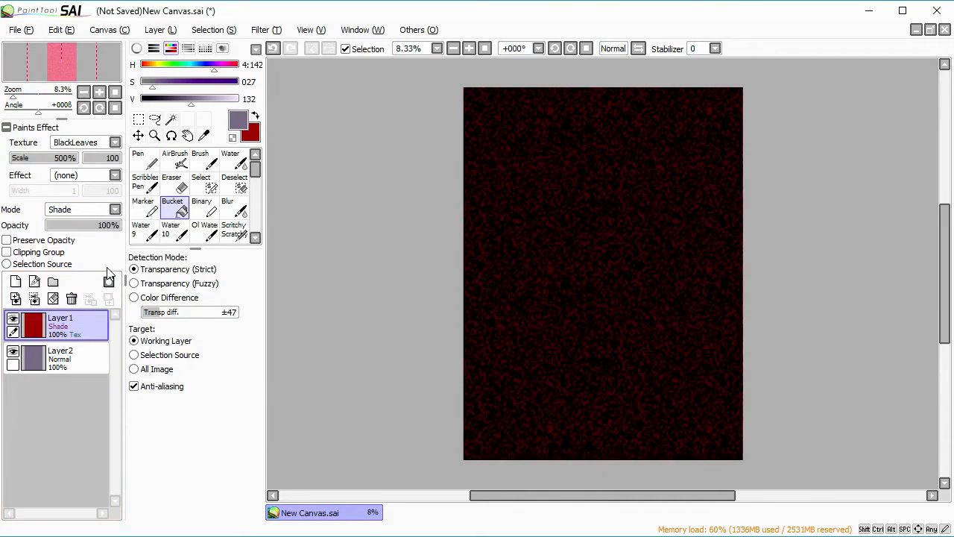
click(80, 213)
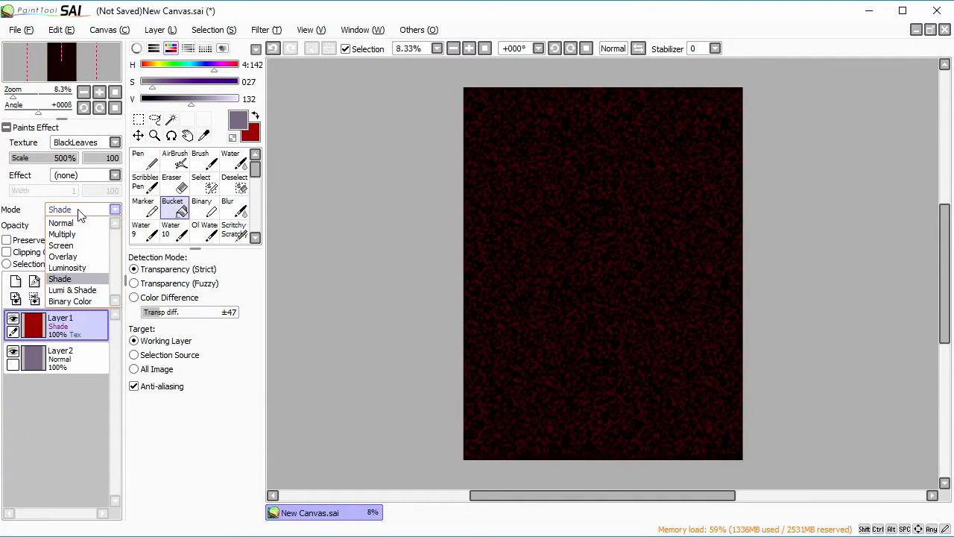
click(88, 290)
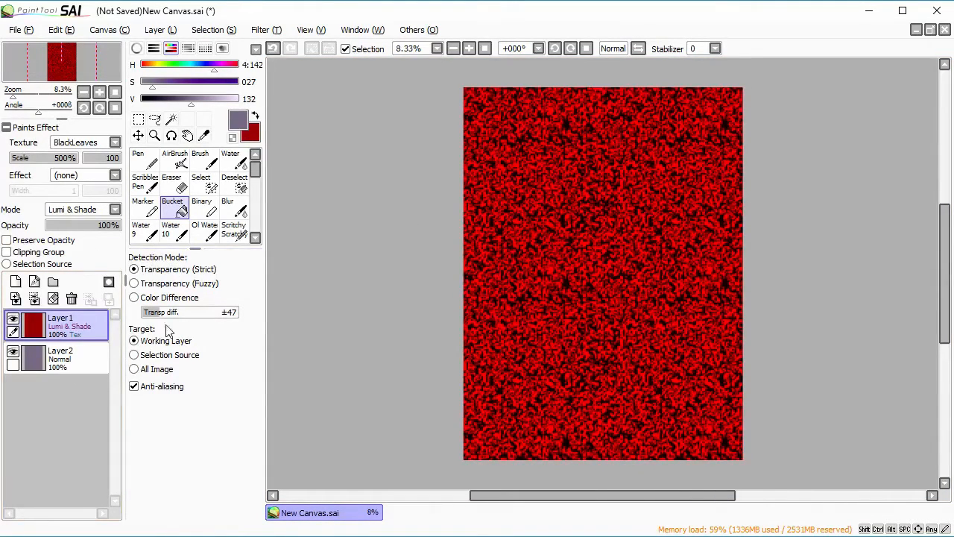
Try the Binary Color blending mode on Layer1 and return the layer to Normal.
click(86, 211)
click(86, 300)
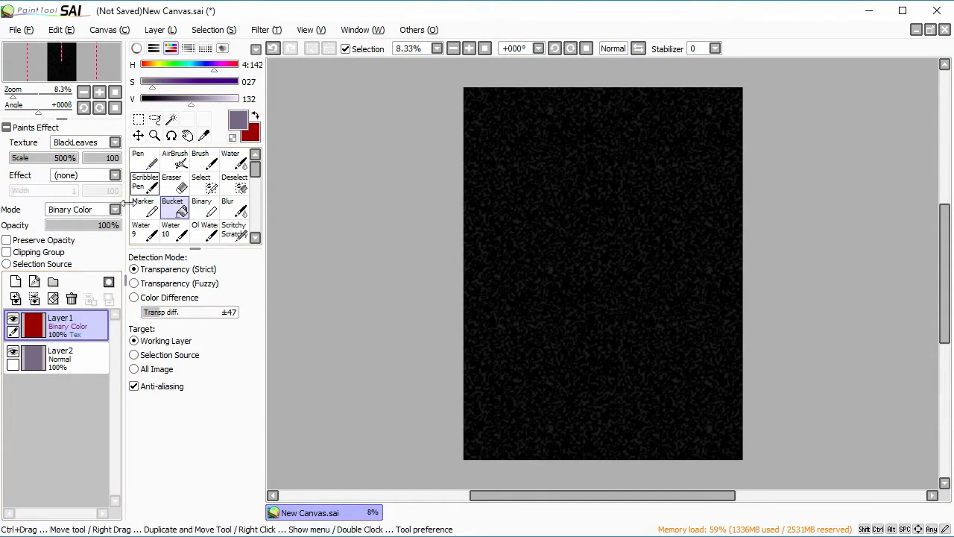
click(82, 210)
click(85, 223)
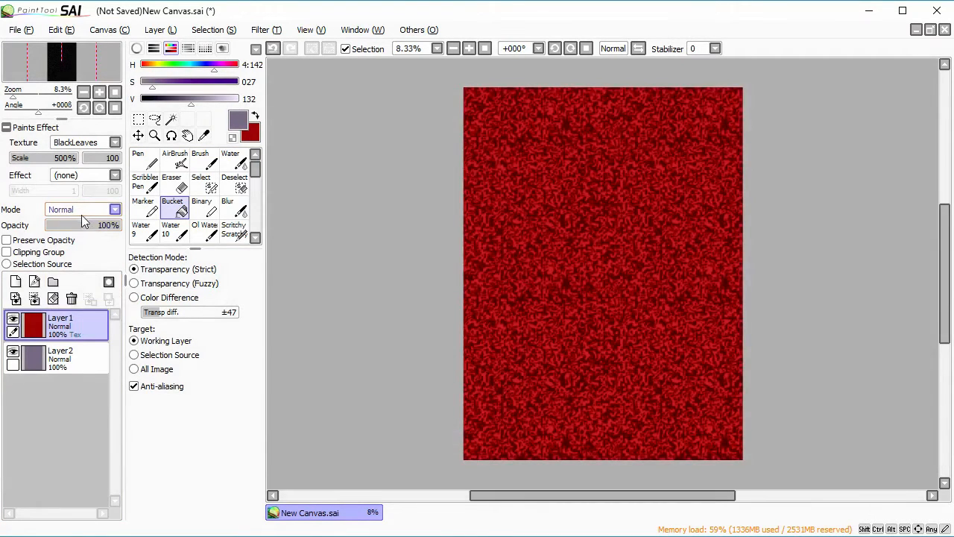
Switch Layer1 to the Overlay blending mode as a trial over the purple layer.
click(81, 212)
click(76, 210)
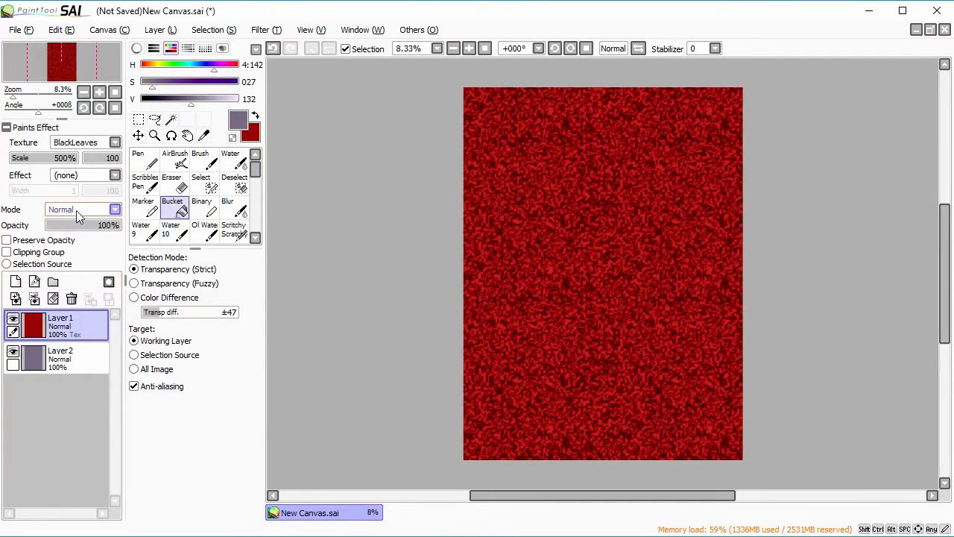
click(85, 211)
click(87, 256)
click(85, 226)
drag(86, 227, 104, 211)
Set Layer1's blending mode to Lumi & Shade and lower its opacity to 14%.
click(105, 211)
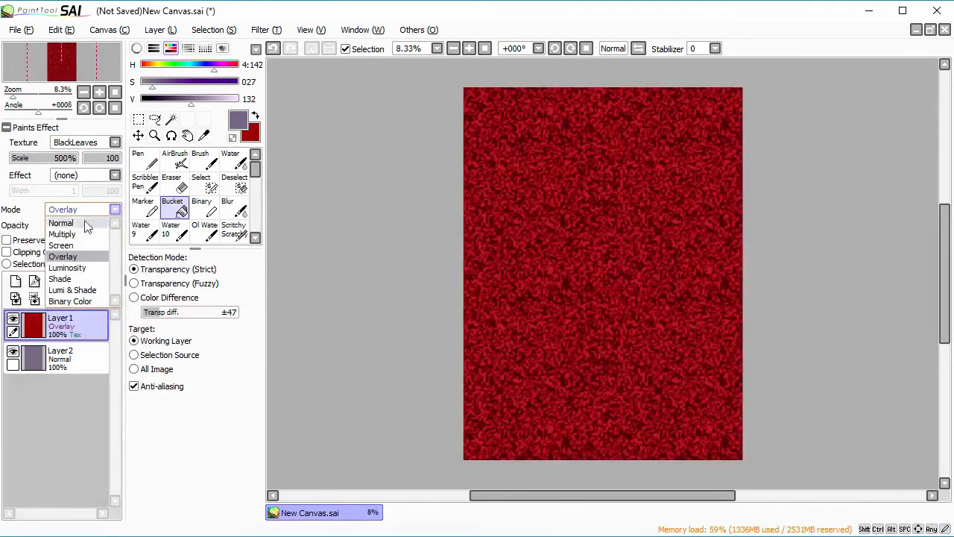
click(78, 290)
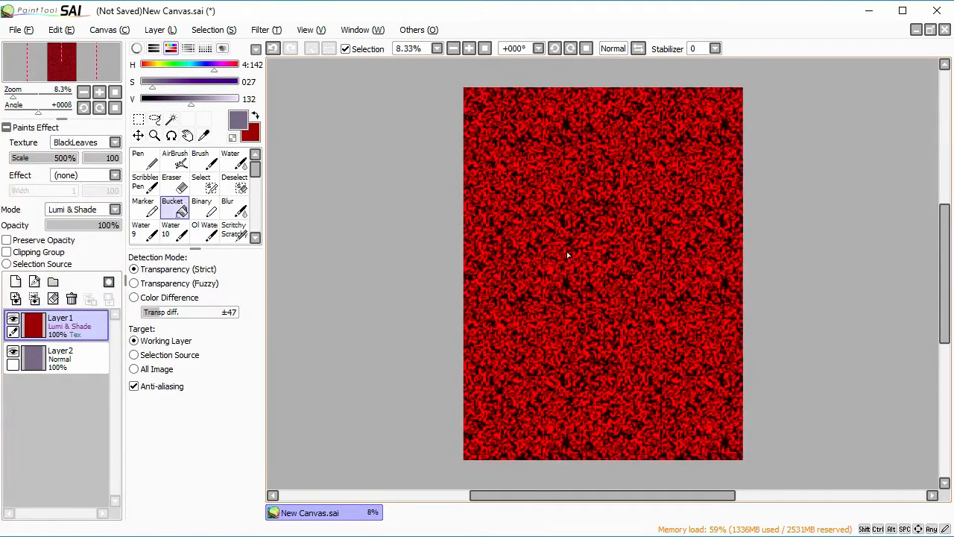
click(68, 225)
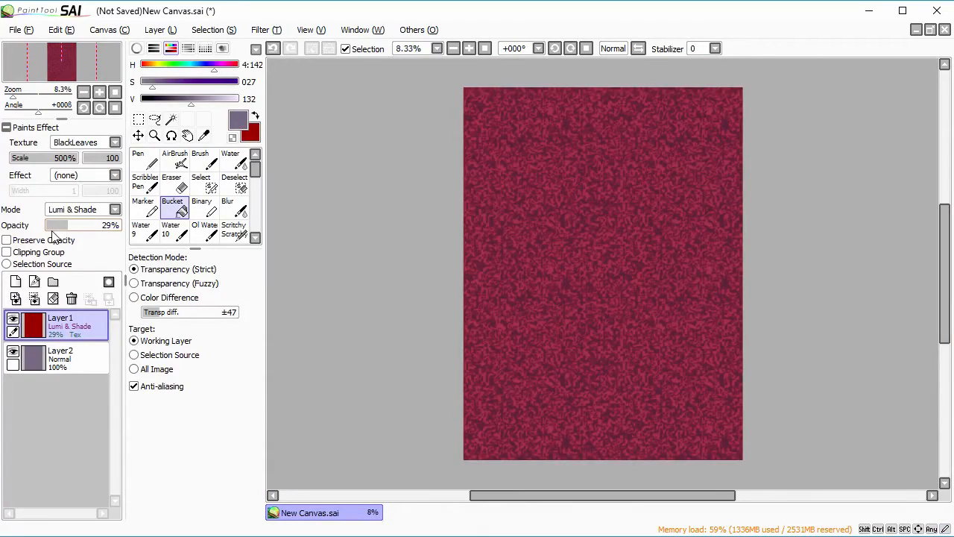
click(56, 226)
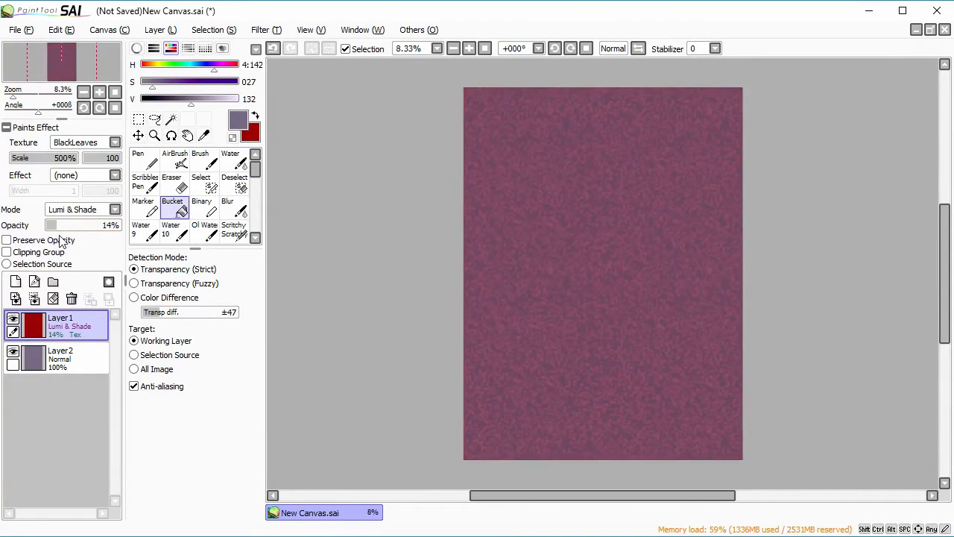
Lower Layer1's opacity to 5% as a trial and switch the layer to the Shade blending mode.
click(50, 226)
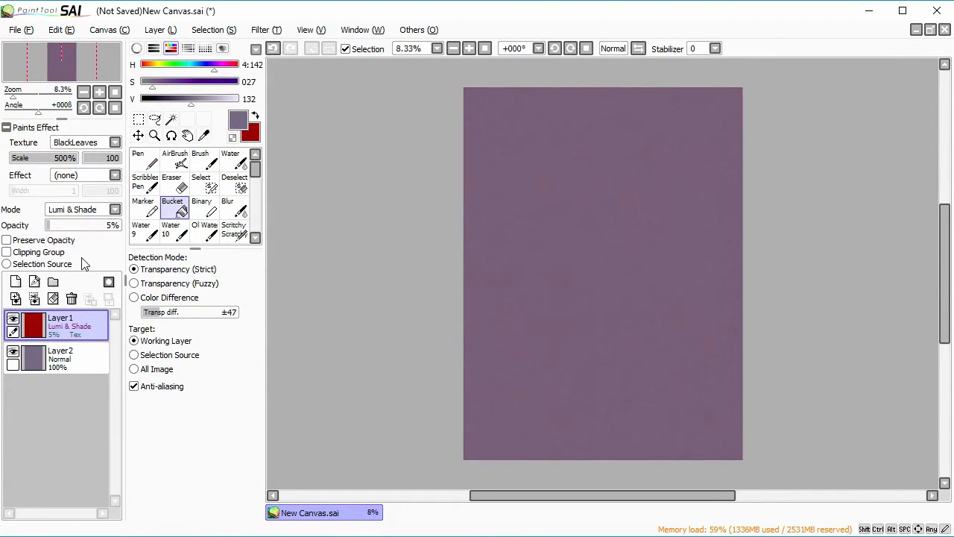
mouse_move(58, 228)
mouse_down()
mouse_move(276, 240)
mouse_move(59, 231)
mouse_move(123, 236)
mouse_move(81, 239)
mouse_move(128, 249)
mouse_move(149, 243)
mouse_move(55, 245)
mouse_move(64, 245)
mouse_up()
click(102, 210)
click(95, 281)
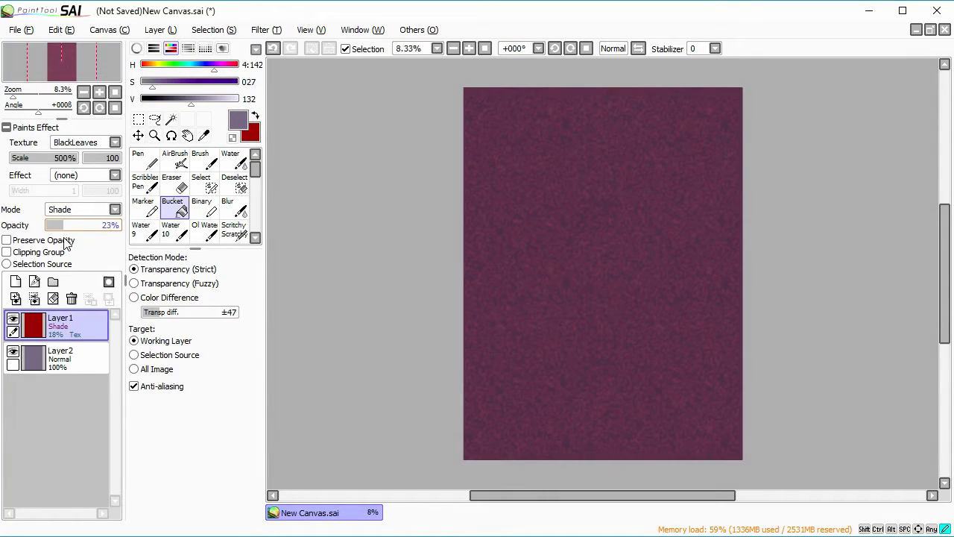
Remove the BlackLeaves texture from Layer1 and apply the Fringe effect to it.
click(82, 141)
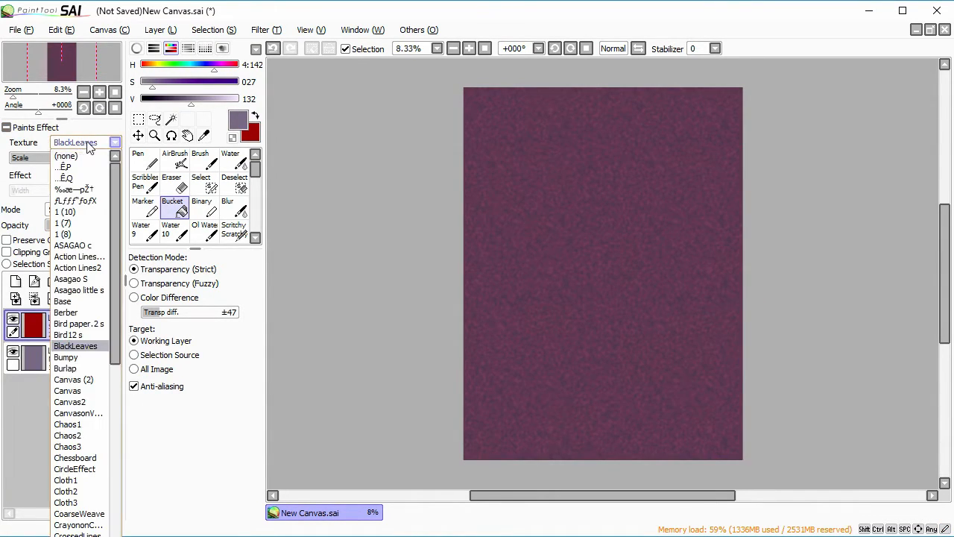
click(86, 153)
click(94, 177)
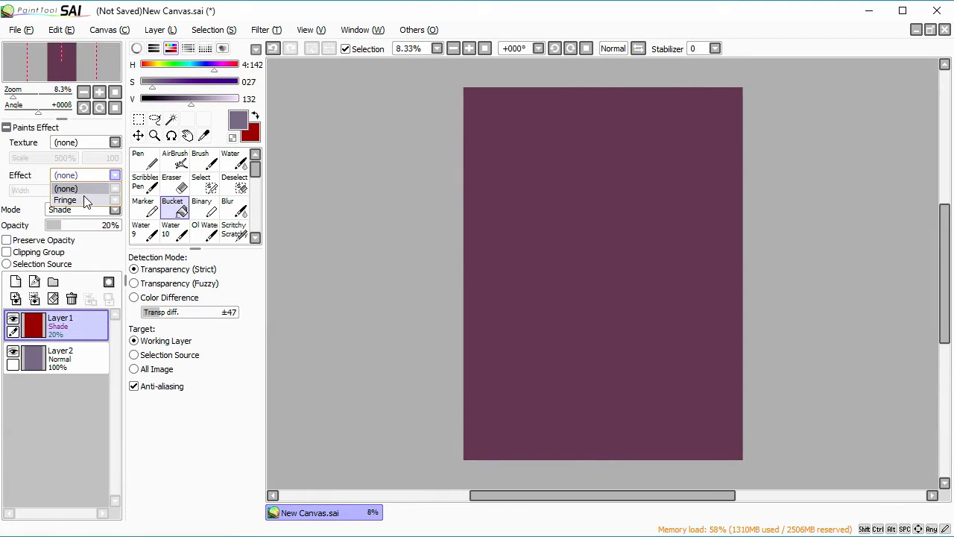
click(86, 200)
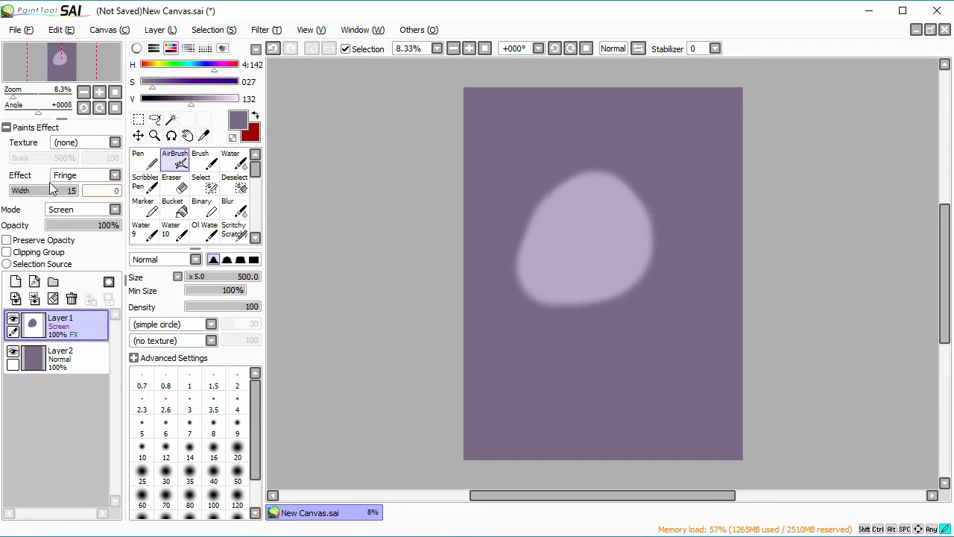
Set Layer1's blending mode to Lumi & Shade and vary the Fringe width, ending at 15.
click(115, 209)
click(76, 290)
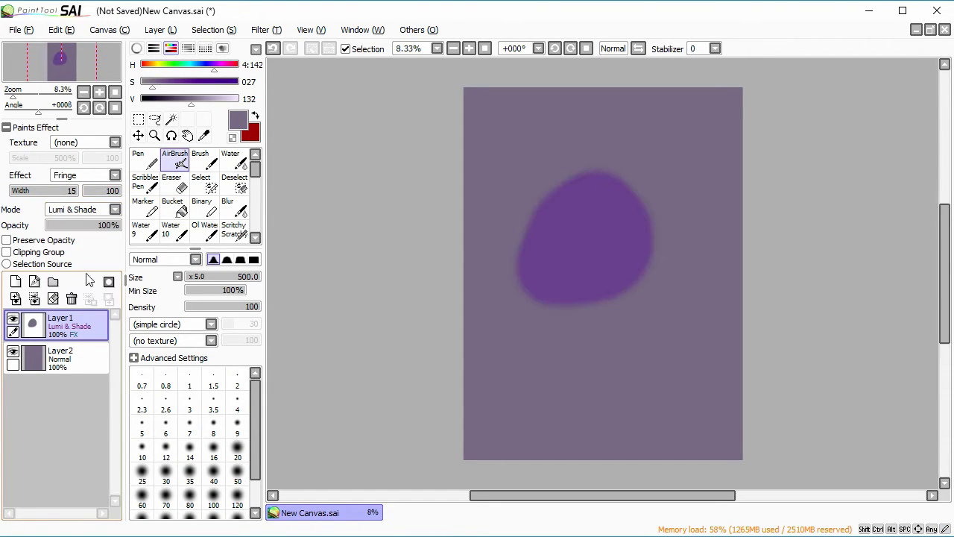
click(87, 174)
click(83, 181)
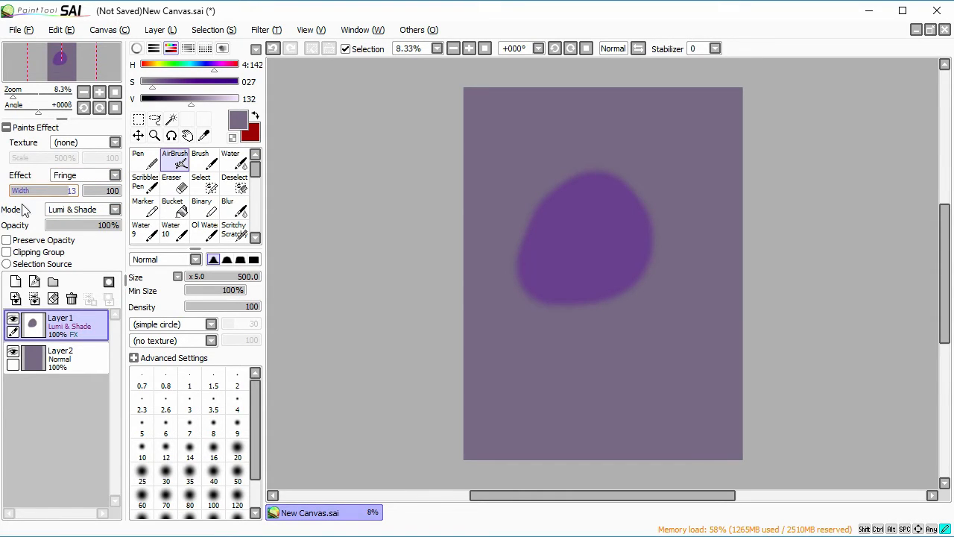
drag(22, 207, 2, 207)
drag(63, 200, 320, 207)
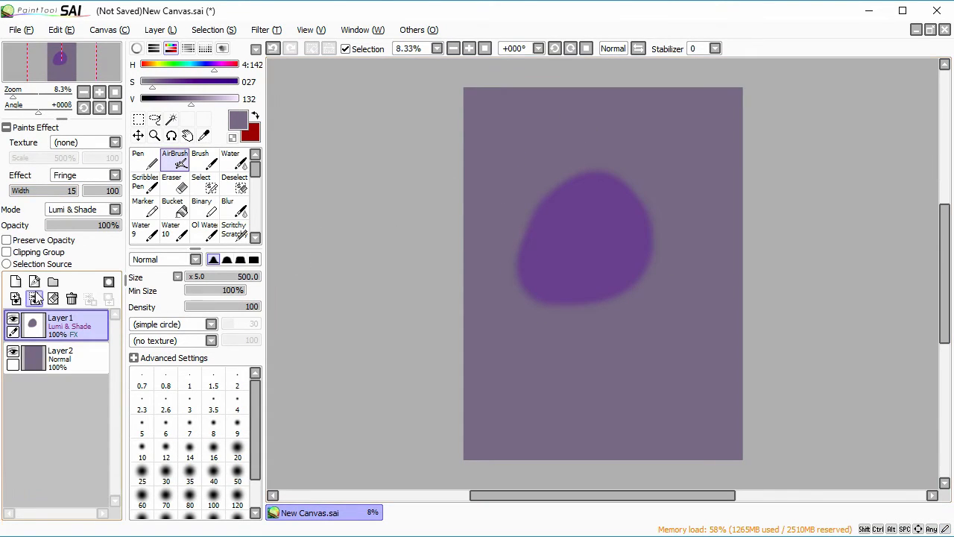
Clear the airbrushed blob and the Fringe effect from Layer1, and delete the layer.
click(53, 298)
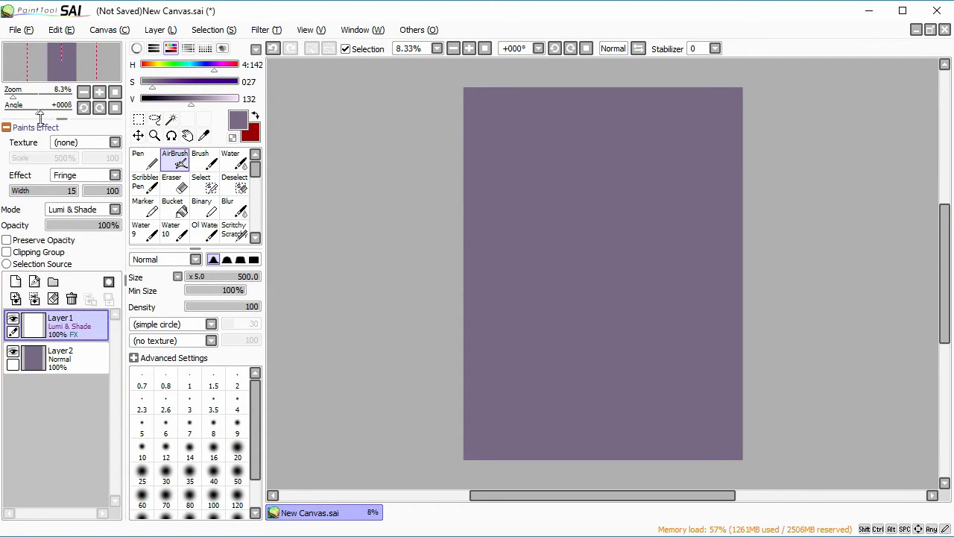
click(80, 177)
click(65, 189)
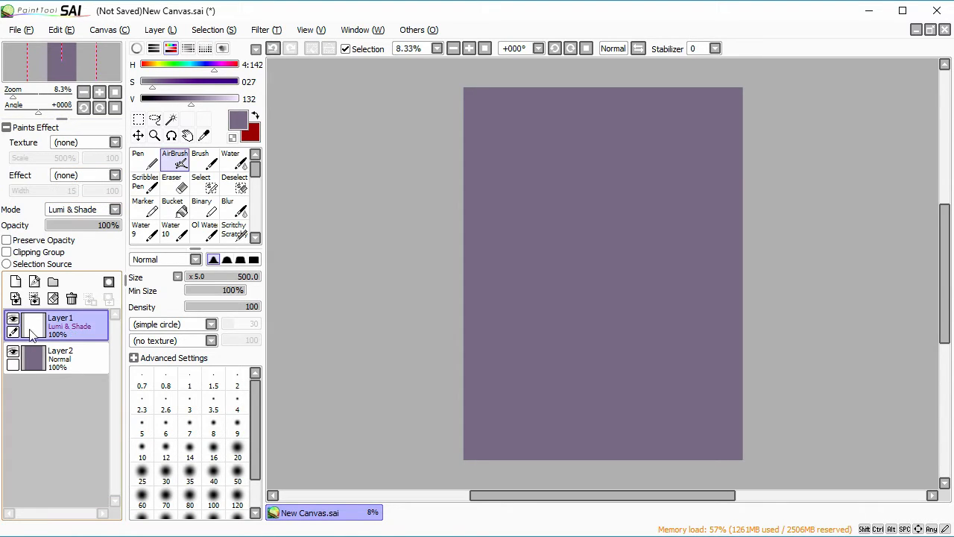
click(72, 298)
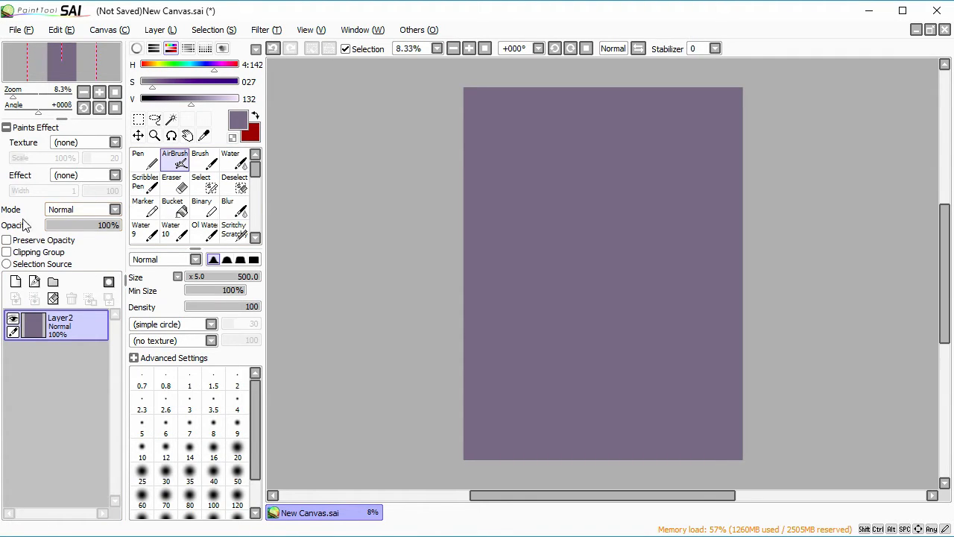
Set Layer2's blending mode to Multiply and adjust the AirBrush to size 115 with a minimum size of 0%.
click(86, 211)
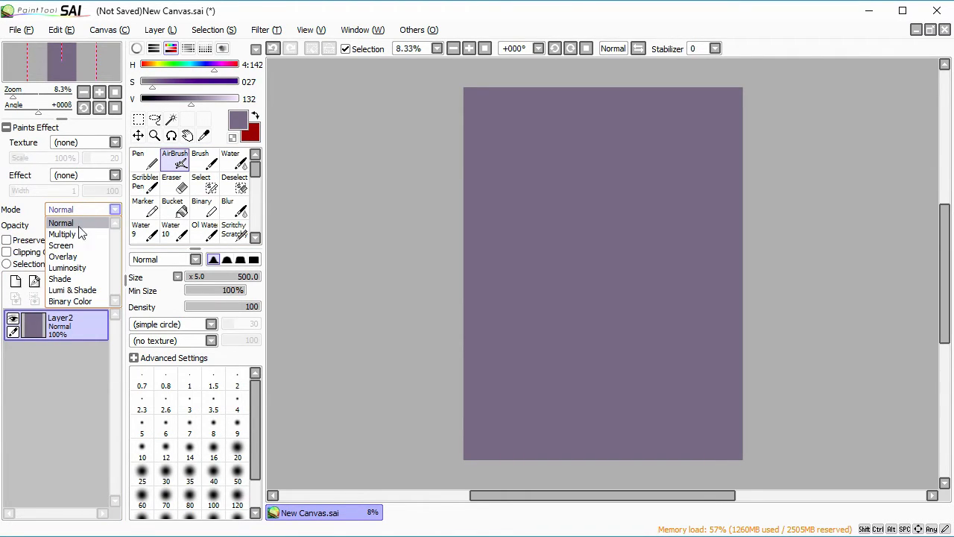
click(75, 234)
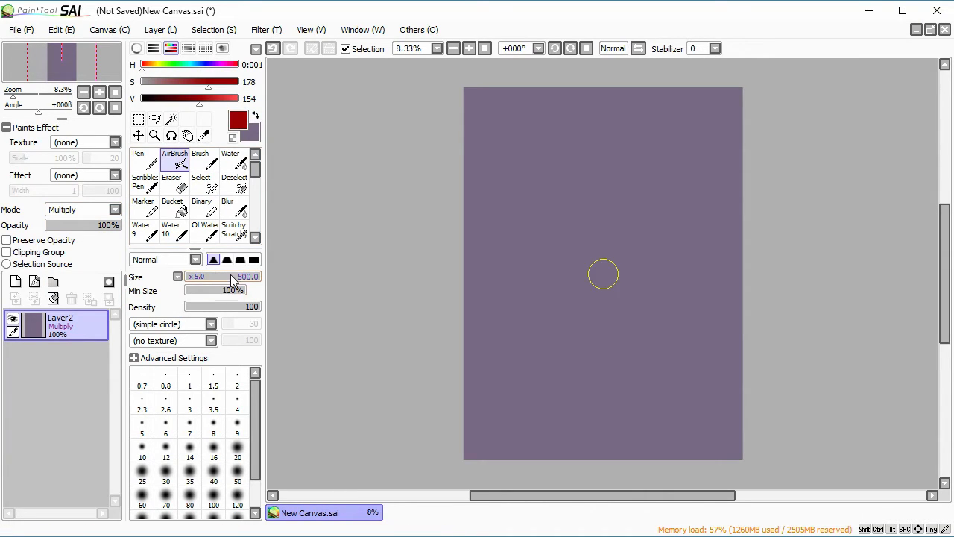
drag(226, 293, 107, 294)
drag(209, 279, 208, 280)
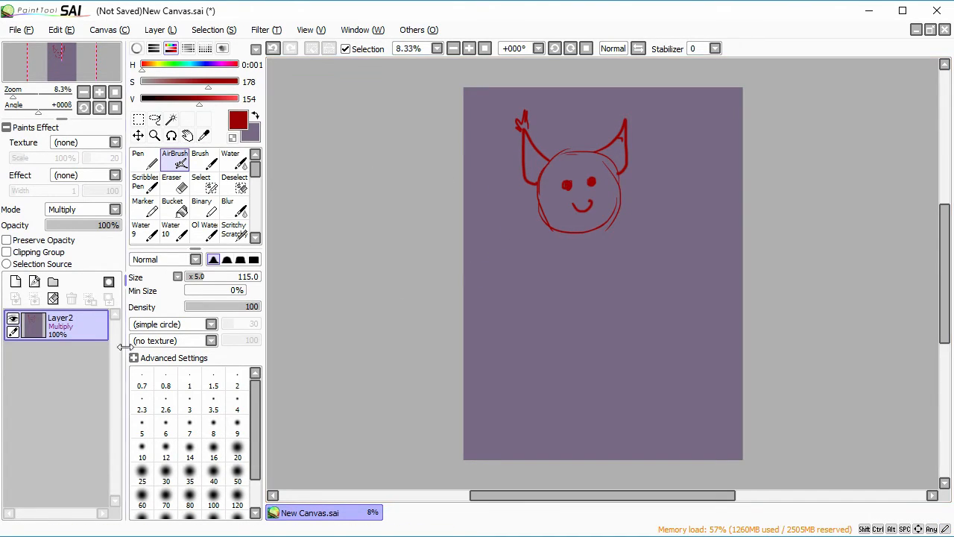
Add a new layer in Multiply mode above Layer2 and set the AirBrush to the purple colour at size 500.
click(16, 281)
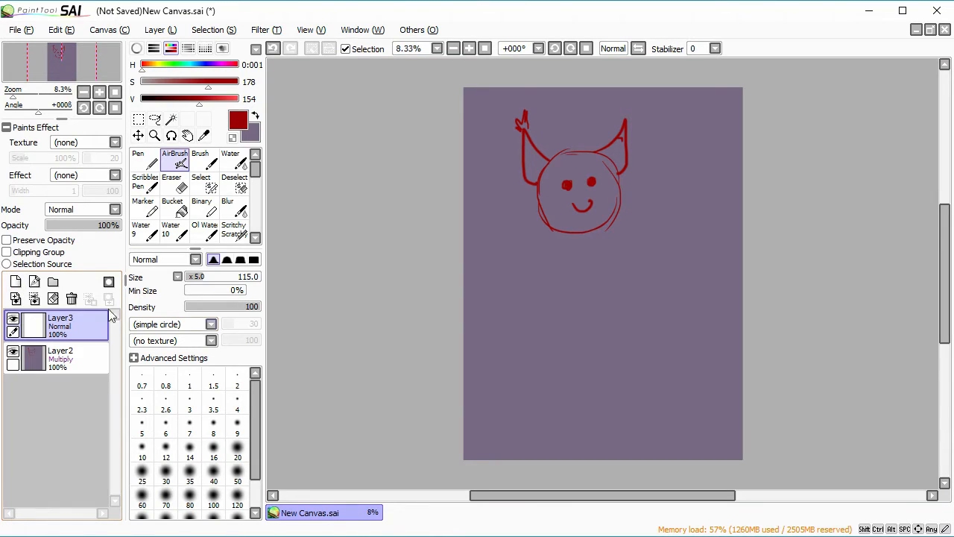
click(255, 116)
drag(210, 277, 297, 271)
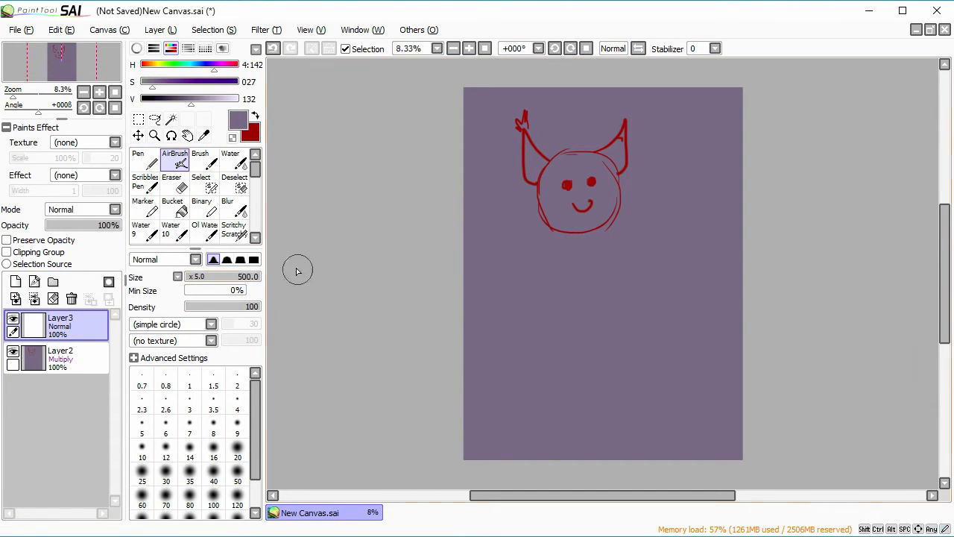
click(82, 210)
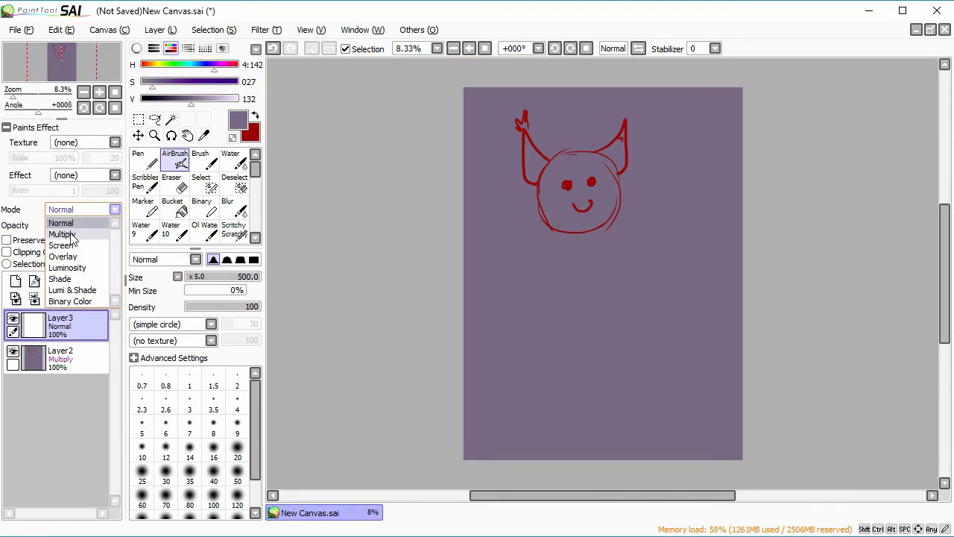
click(64, 231)
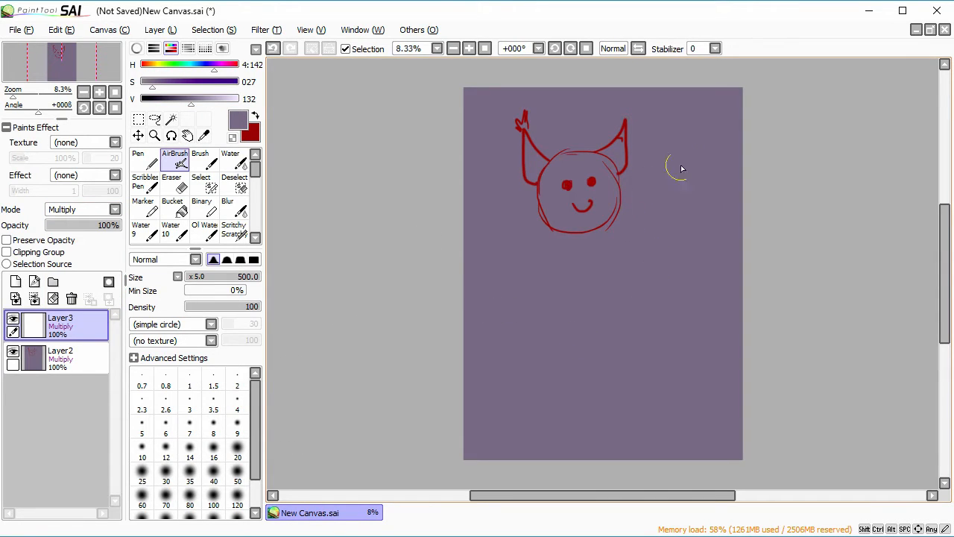
Paint a light source with three rays in the canvas's upper-right corner on Layer3.
mouse_move(729, 109)
mouse_down()
mouse_move(721, 138)
mouse_move(751, 126)
mouse_move(741, 100)
mouse_move(641, 120)
mouse_up()
drag(717, 131, 654, 149)
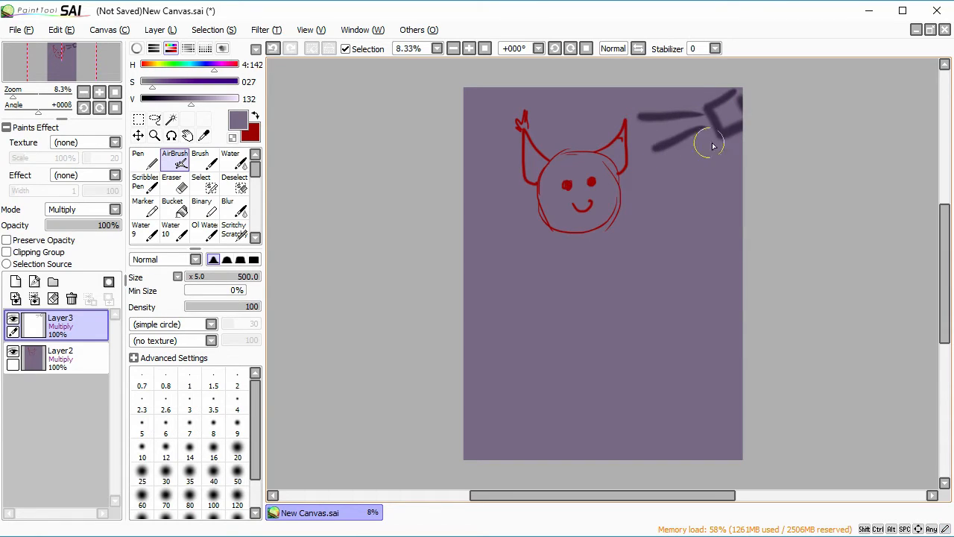
drag(716, 153, 693, 203)
Paint shadows on Layer3 along the face's left side, the nose area and both horns.
mouse_move(557, 161)
mouse_down()
mouse_move(548, 208)
mouse_move(561, 229)
mouse_move(546, 187)
mouse_move(544, 204)
mouse_move(576, 239)
mouse_move(549, 196)
mouse_move(568, 235)
mouse_move(552, 223)
mouse_move(572, 233)
mouse_up()
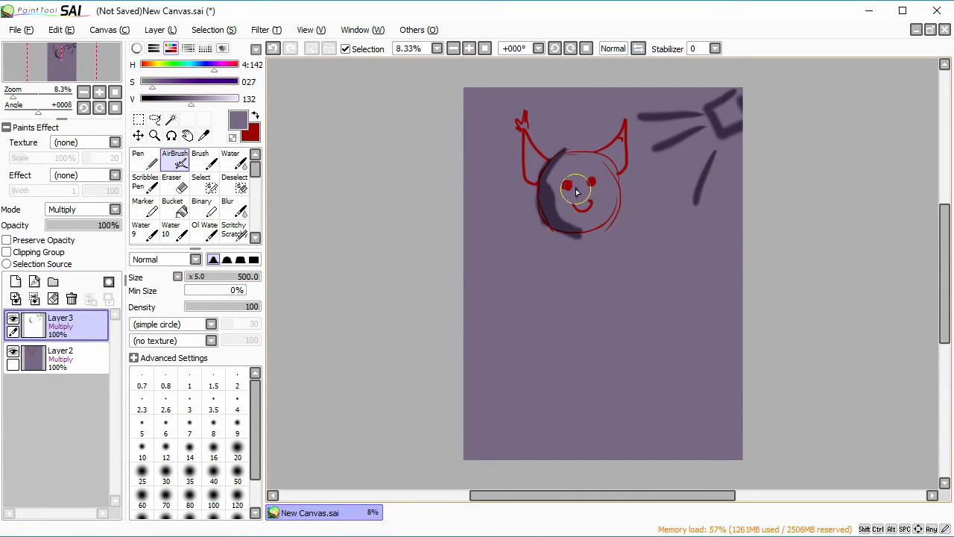
drag(576, 189, 568, 207)
mouse_move(524, 130)
mouse_down()
mouse_move(531, 178)
mouse_move(543, 163)
mouse_move(540, 174)
mouse_move(519, 127)
mouse_up()
mouse_move(622, 128)
mouse_down()
mouse_move(596, 168)
mouse_move(572, 154)
mouse_move(548, 167)
mouse_move(569, 233)
mouse_up()
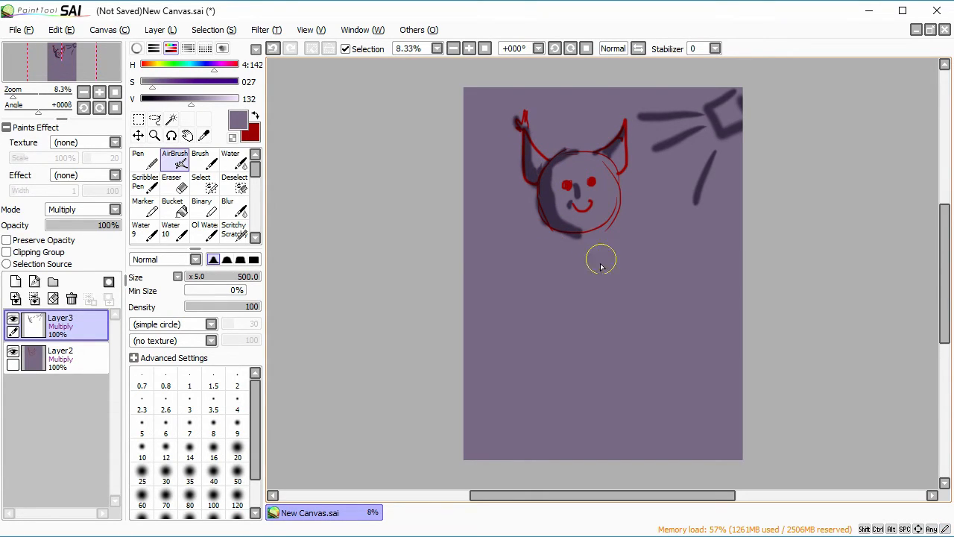
Try the Shade blending mode on Layer3 at 25% and 46% opacity, and compare it with Multiply.
click(81, 210)
click(64, 279)
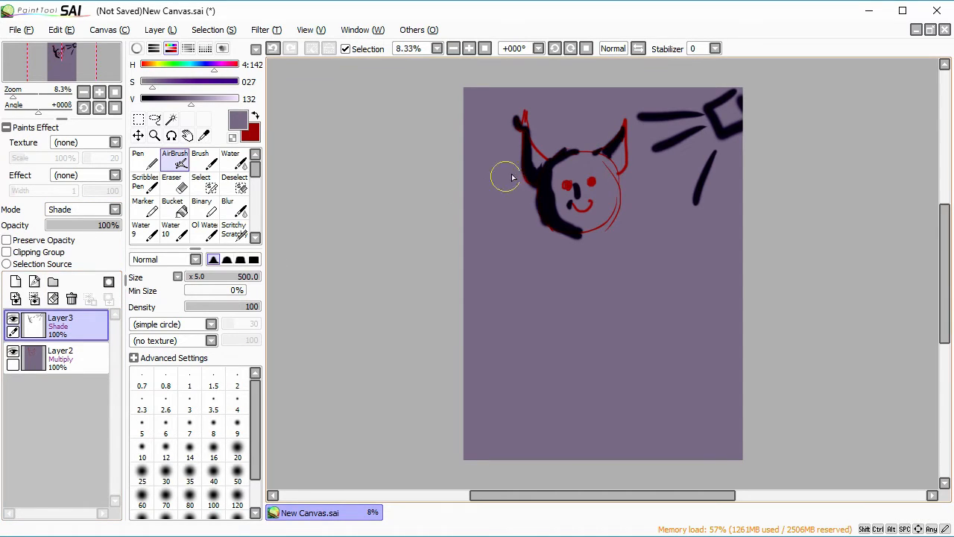
drag(86, 225, 66, 231)
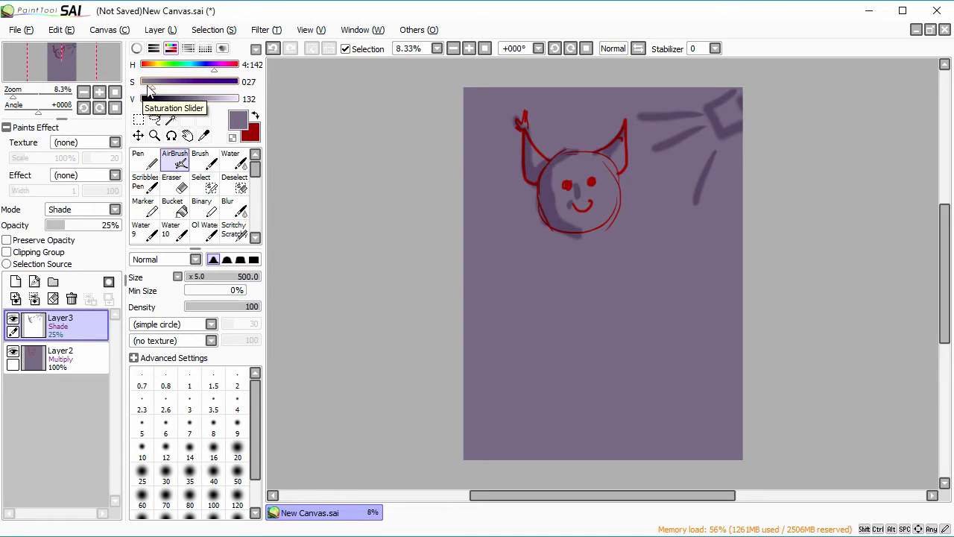
mouse_move(72, 225)
mouse_down()
mouse_move(182, 216)
mouse_move(65, 223)
mouse_move(83, 223)
mouse_up()
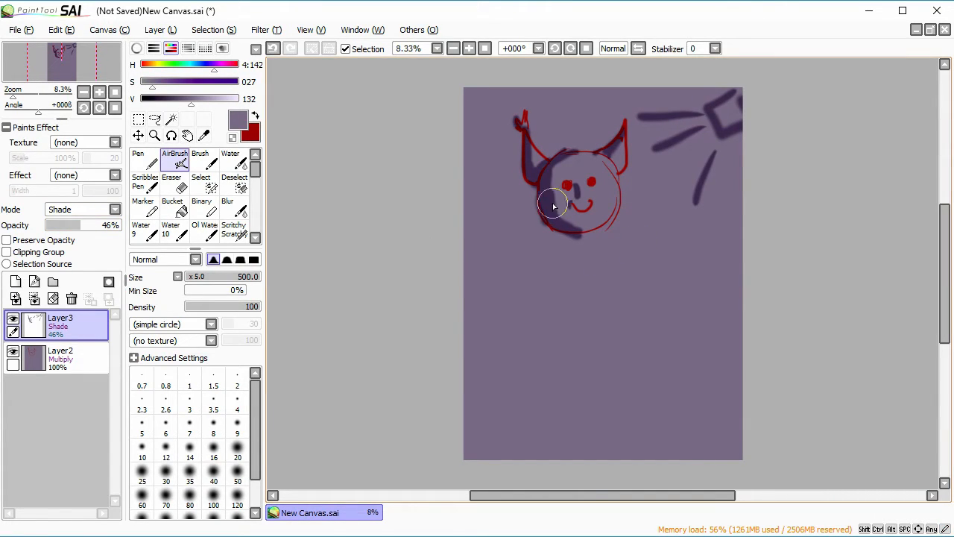
click(82, 210)
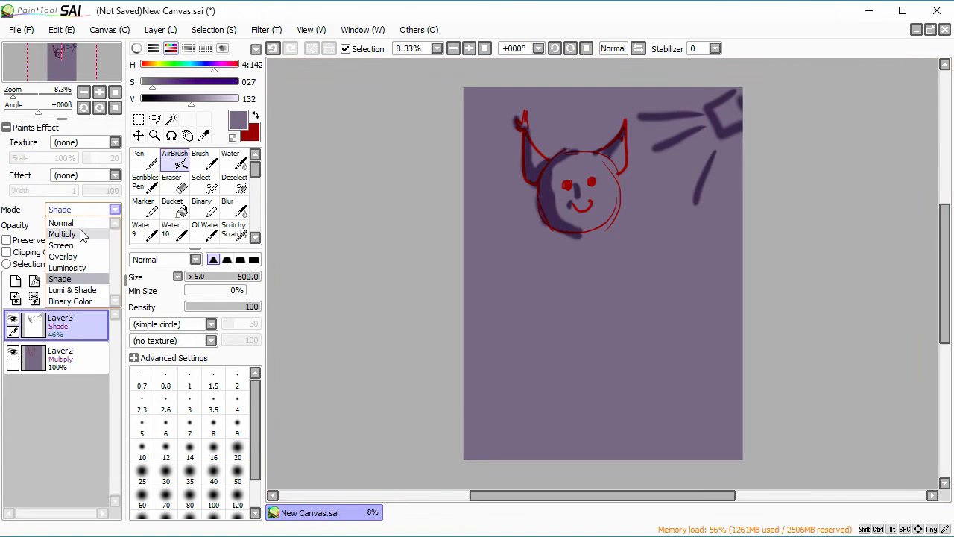
click(70, 223)
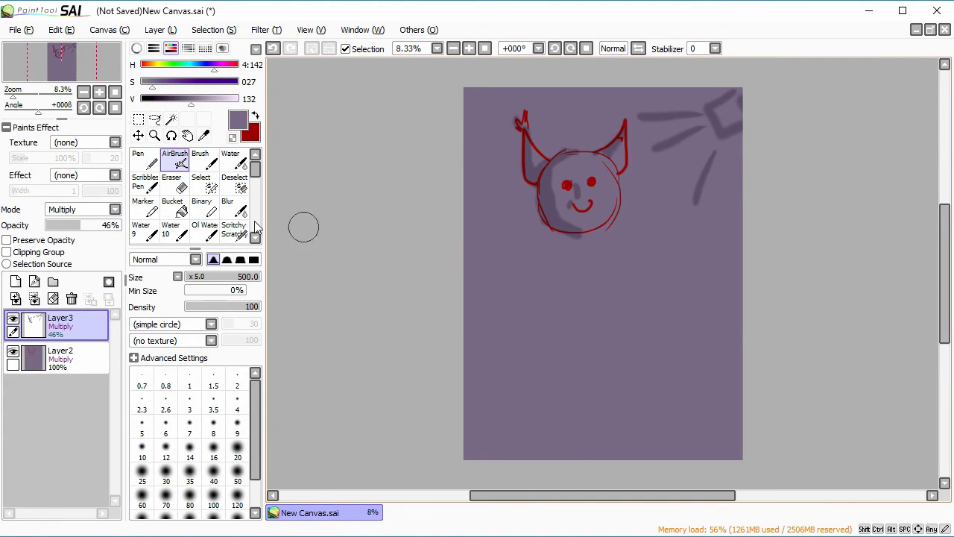
Set Layer3 to the Overlay blending mode at 100% opacity.
click(83, 210)
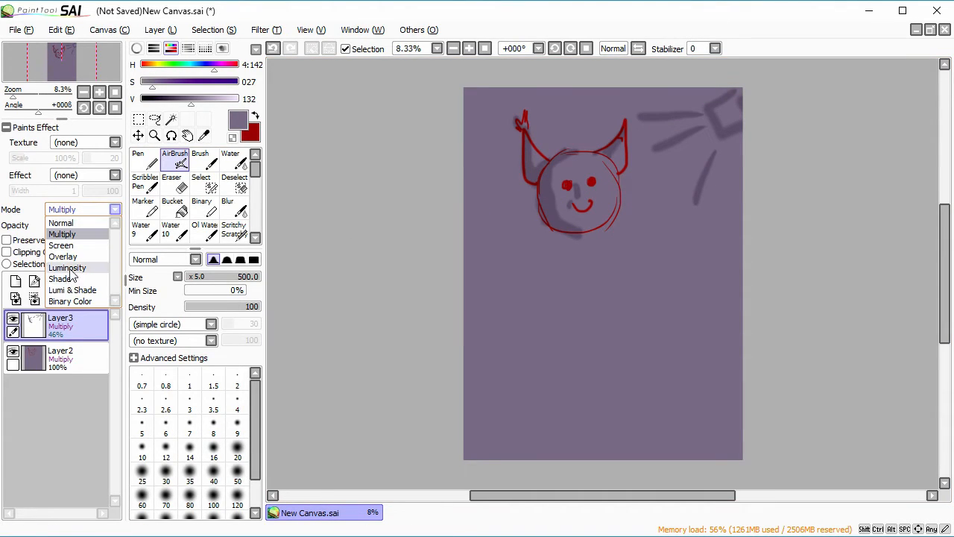
click(75, 258)
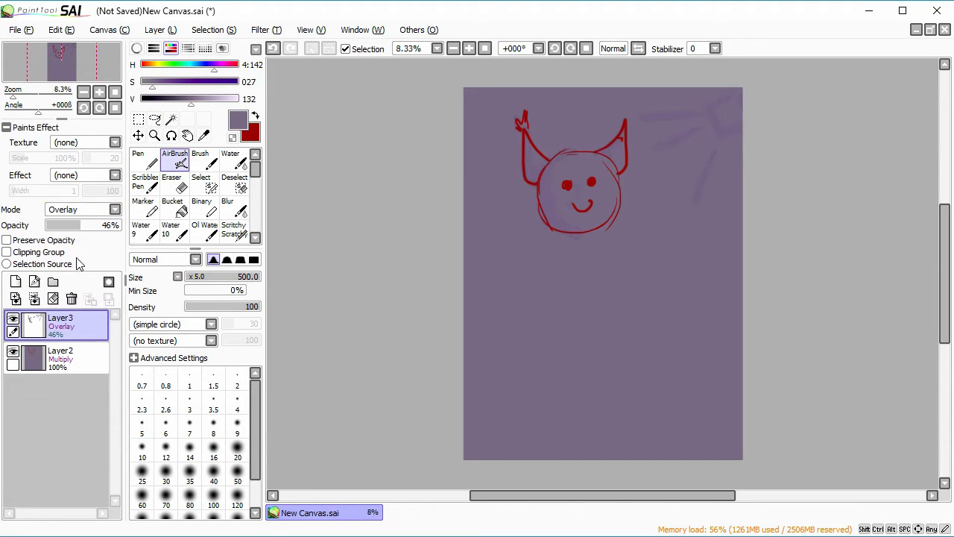
drag(80, 225, 149, 228)
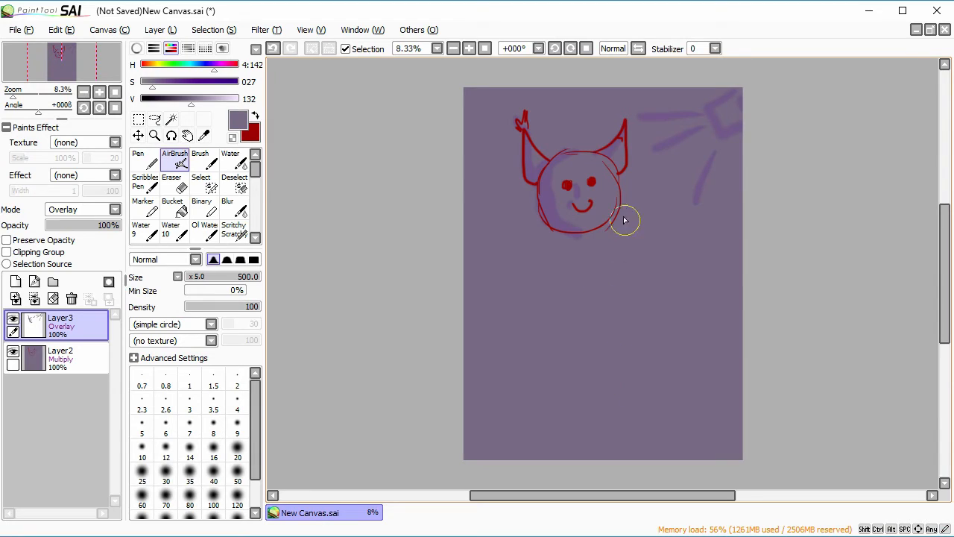
Try AirBrush strokes in Overlay mode on the face and the empty area below it, and undo them.
drag(553, 156, 540, 169)
mouse_move(507, 279)
mouse_down()
mouse_move(570, 337)
mouse_move(519, 274)
mouse_move(526, 307)
mouse_move(493, 329)
mouse_move(547, 286)
mouse_move(552, 311)
mouse_up()
key(ctrl+z)
key(ctrl+z)
Switch Layer3 to Luminosity and paint a second light source with rays at the canvas's left edge.
click(82, 209)
click(67, 268)
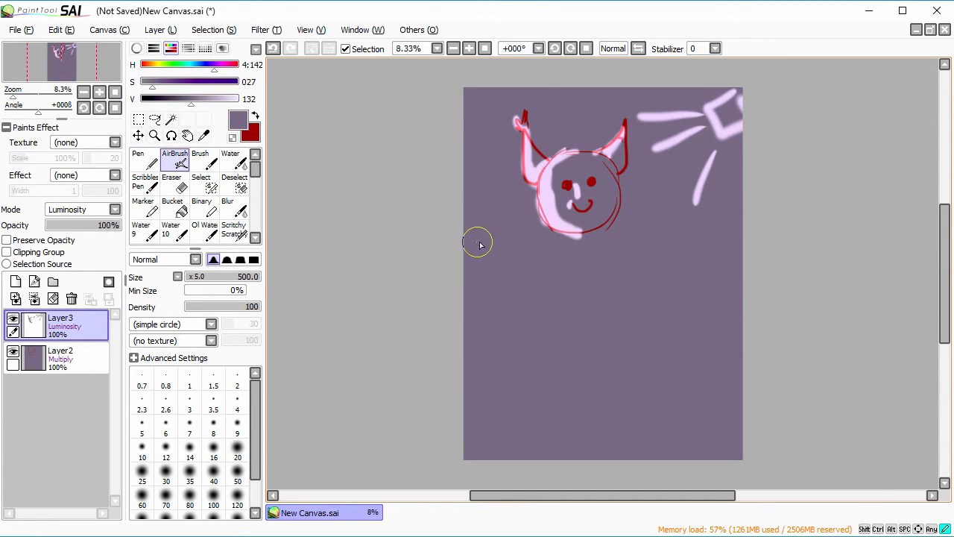
mouse_move(478, 238)
mouse_down()
mouse_move(512, 263)
mouse_move(498, 297)
mouse_move(466, 297)
mouse_up()
mouse_move(527, 257)
mouse_down()
mouse_move(526, 219)
mouse_move(477, 183)
mouse_up()
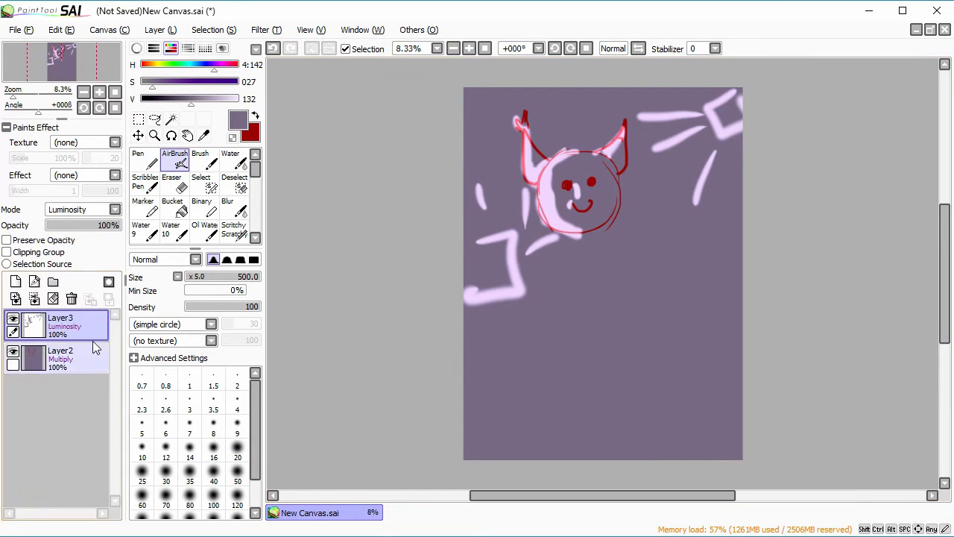
Try the Lumi & Shade and Screen blending modes on Layer3.
click(82, 210)
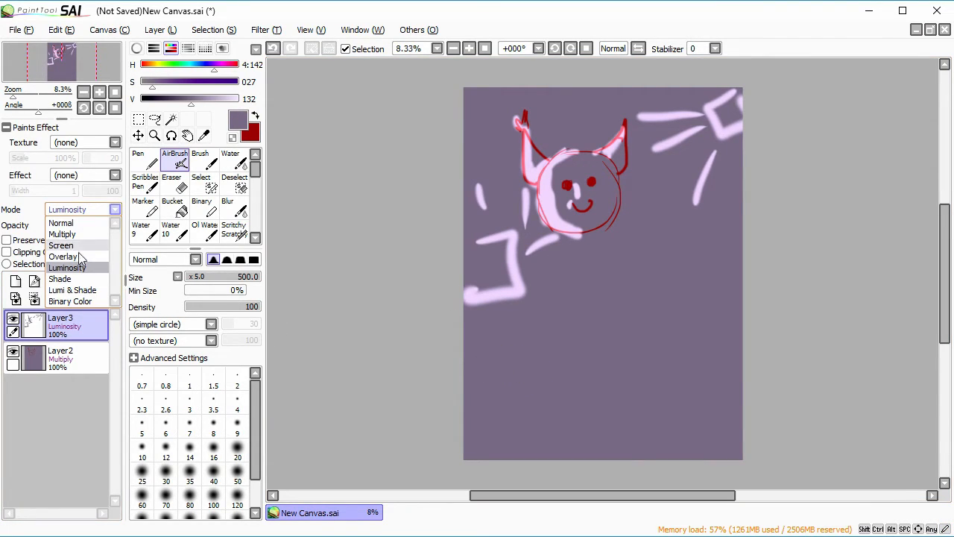
click(88, 290)
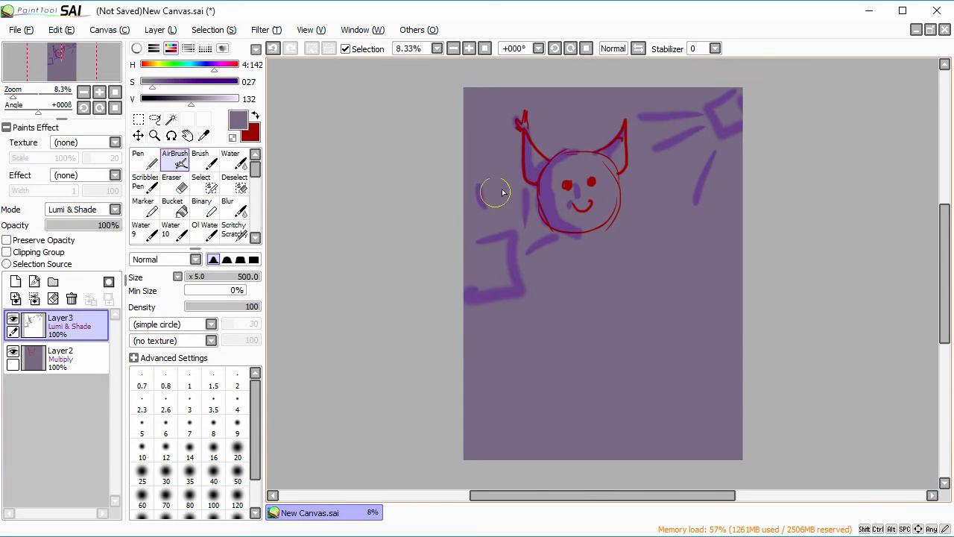
click(82, 210)
click(71, 243)
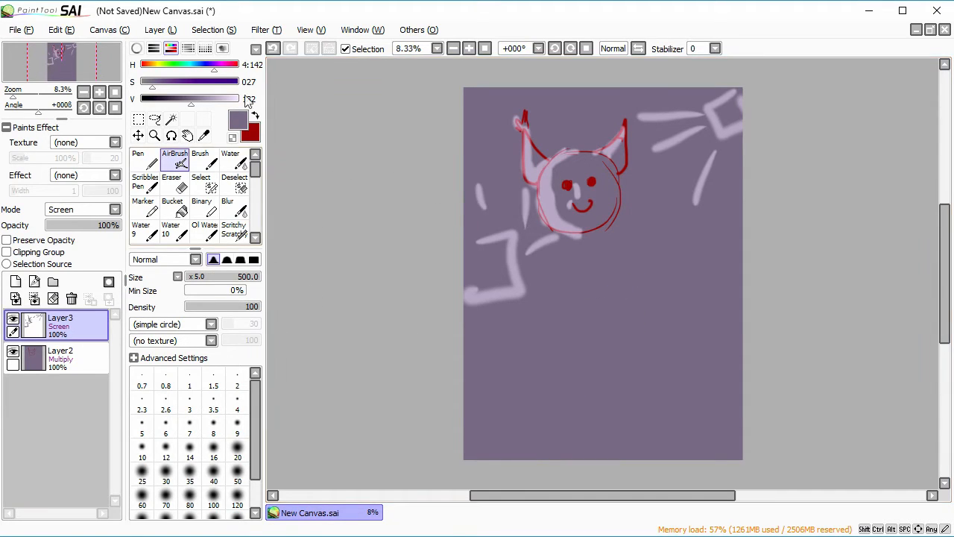
Undo the second light source and the latest blending mode changes on Layer3, back to Overlay.
click(274, 47)
click(273, 47)
click(273, 47)
click(275, 47)
click(275, 47)
click(274, 47)
Switch Layer3 to Binary Color mode and examine the edges of its black strokes up close on the face.
click(82, 210)
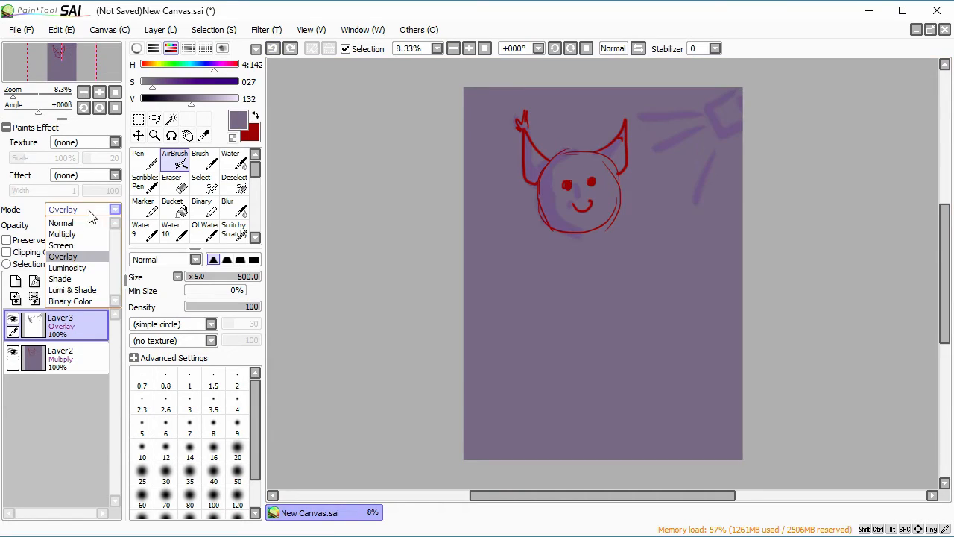
click(101, 302)
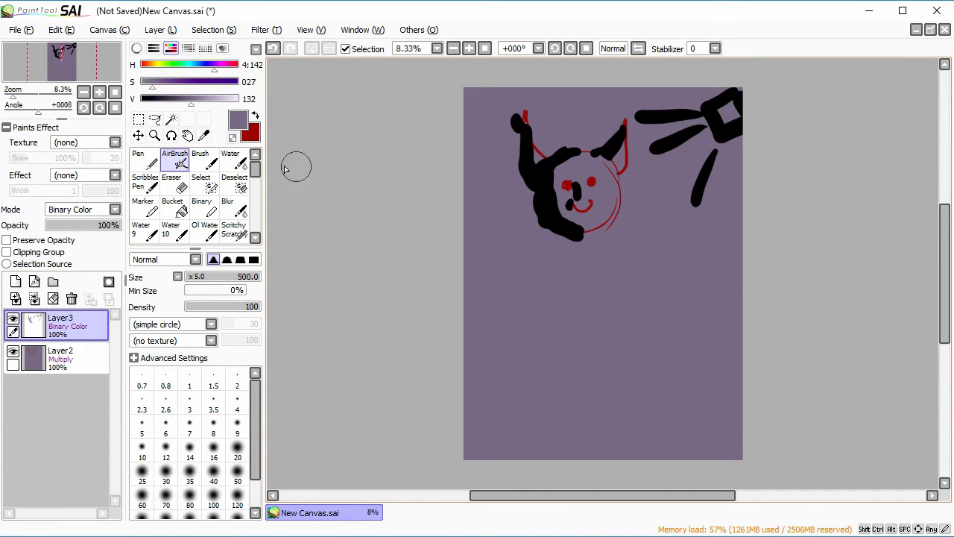
click(154, 134)
drag(526, 188, 565, 242)
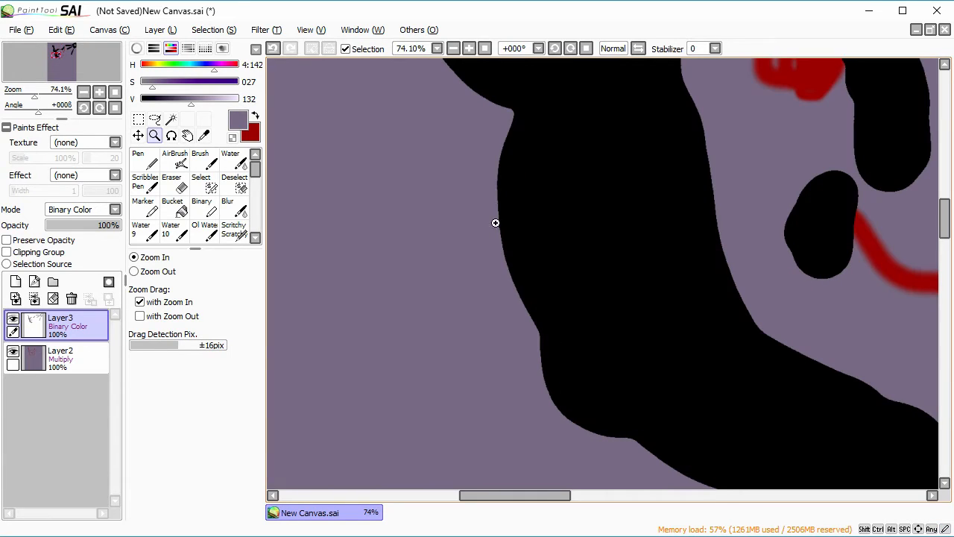
click(485, 49)
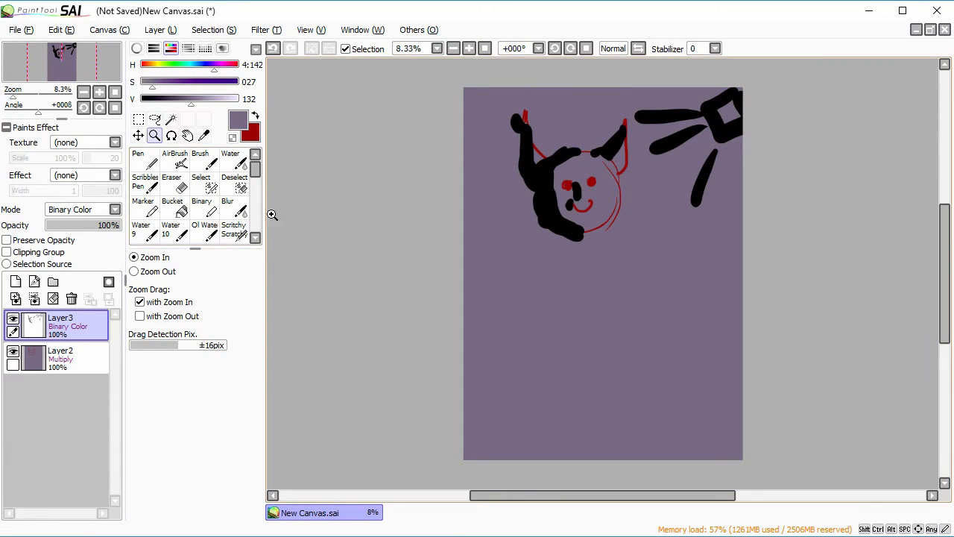
Scribble below the face on Layer3 with the Binary tool at size 100, and clear the artwork to one blank Normal layer.
click(202, 208)
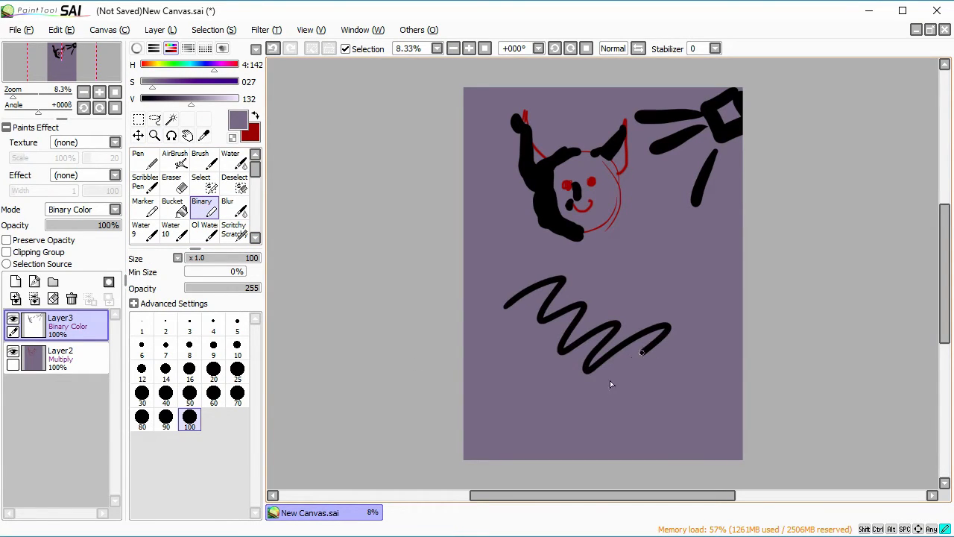
mouse_move(644, 414)
mouse_down()
mouse_move(689, 396)
mouse_move(544, 390)
mouse_move(639, 328)
mouse_move(562, 347)
mouse_move(565, 355)
mouse_move(541, 350)
mouse_move(618, 335)
mouse_move(671, 304)
mouse_move(629, 276)
mouse_up()
mouse_move(674, 314)
mouse_down()
mouse_move(682, 390)
mouse_move(488, 398)
mouse_move(506, 422)
mouse_move(626, 355)
mouse_move(653, 297)
mouse_move(630, 328)
mouse_up()
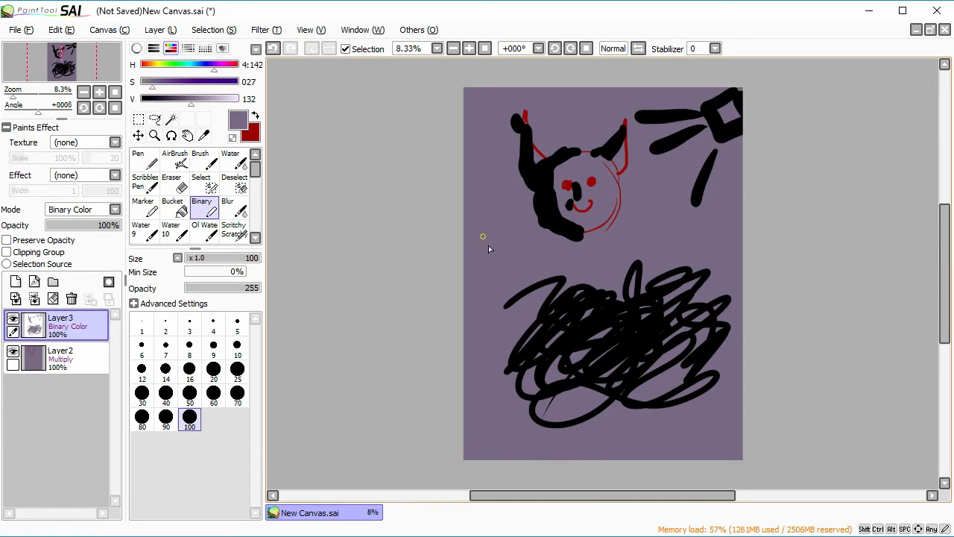
mouse_move(636, 278)
mouse_down()
mouse_move(585, 270)
mouse_move(633, 293)
mouse_up()
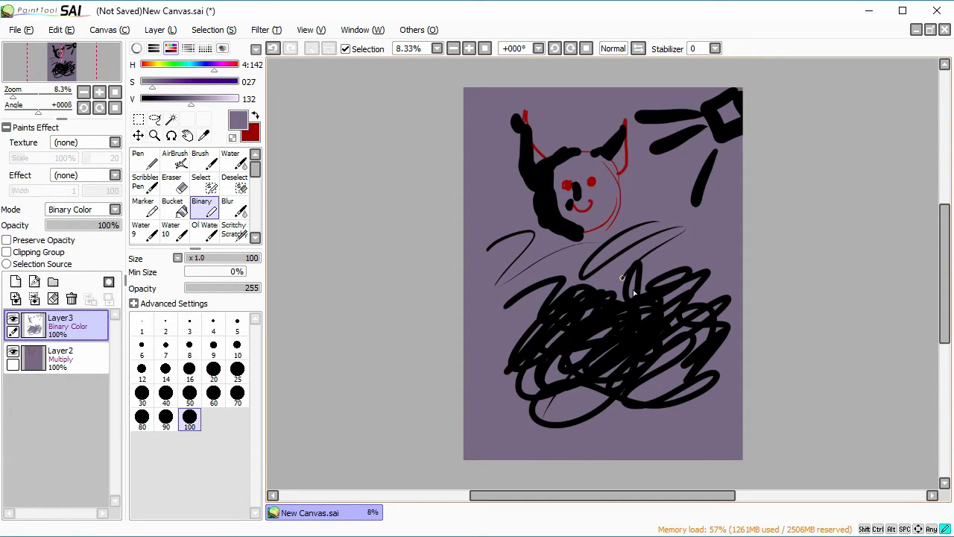
click(55, 299)
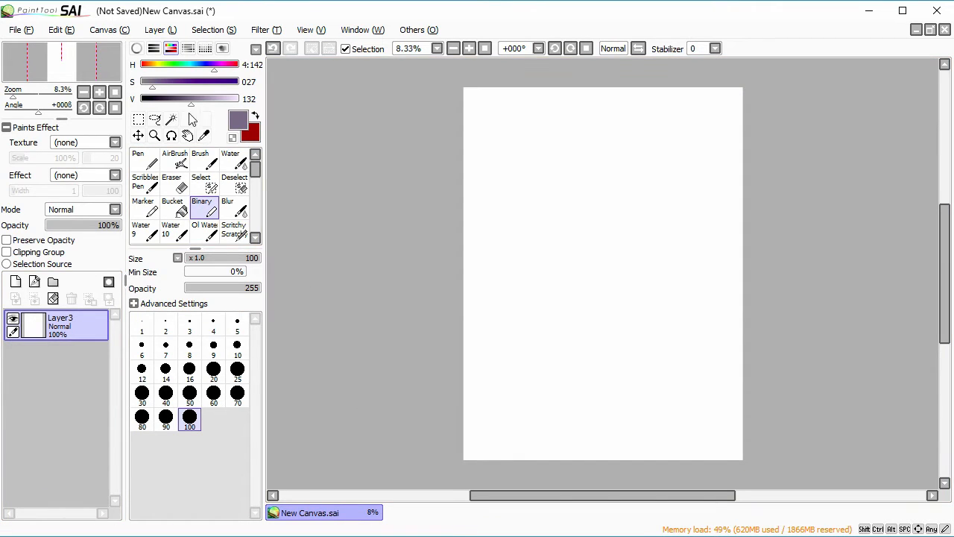
Show the color wheel and try a vivid purple and a vivid green before choosing a muted dark green.
click(136, 49)
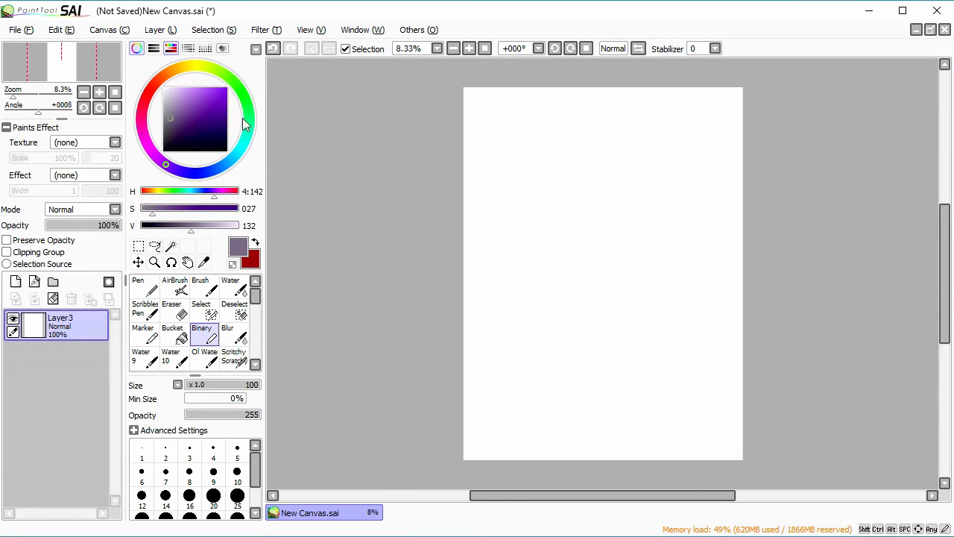
drag(176, 118, 308, 60)
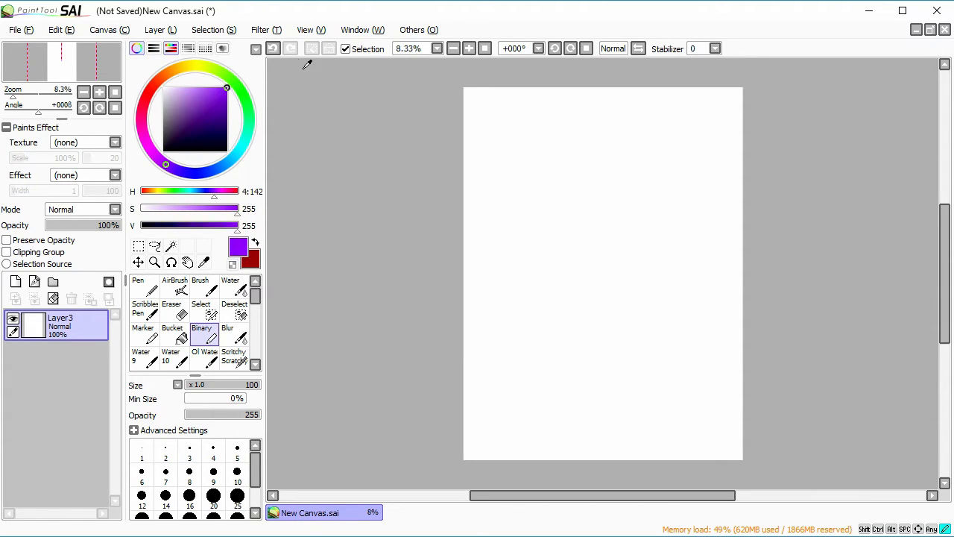
mouse_move(166, 165)
mouse_down()
mouse_move(246, 90)
mouse_move(145, 142)
mouse_move(186, 59)
mouse_move(255, 160)
mouse_move(239, 75)
mouse_move(191, 183)
mouse_move(223, 64)
mouse_move(236, 67)
mouse_up()
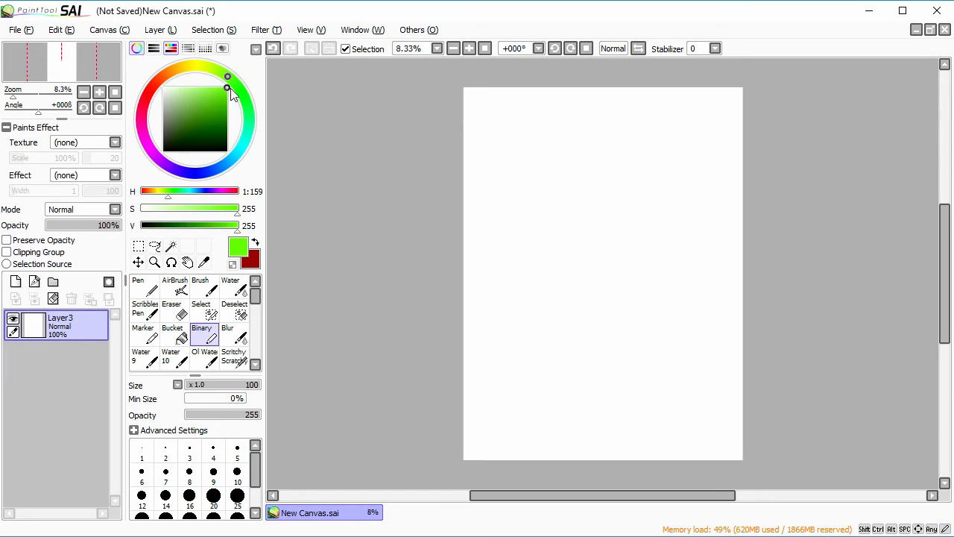
drag(209, 103, 202, 118)
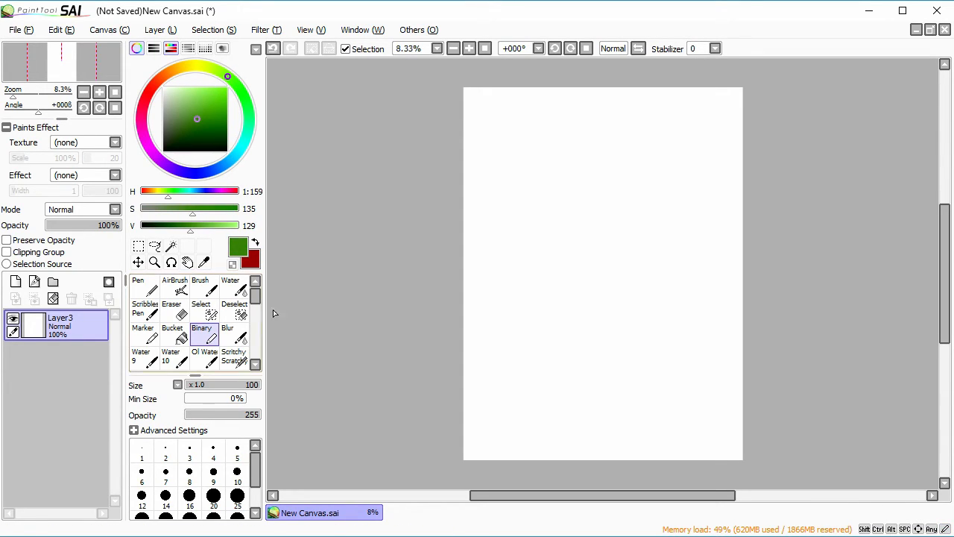
Paint separate AirBrush spots in green, teal, dark blue, magenta and brown on Layer3, changing the hue for each.
click(174, 287)
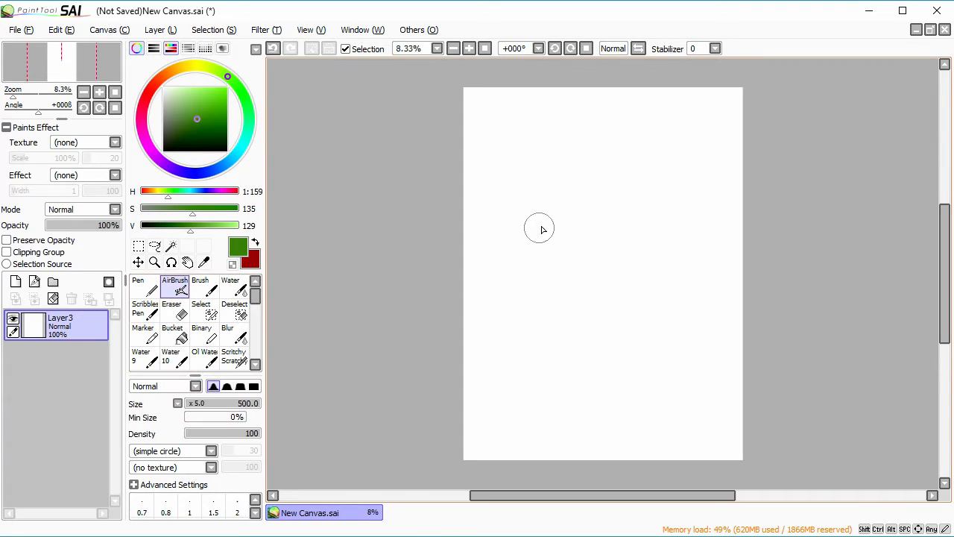
mouse_move(513, 153)
mouse_down()
mouse_move(507, 171)
mouse_move(514, 161)
mouse_up()
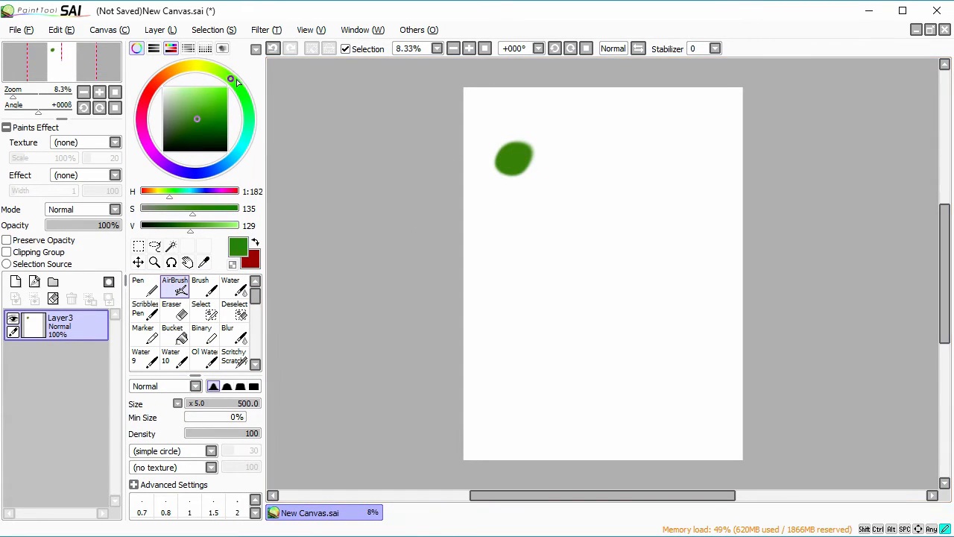
drag(237, 82, 241, 140)
drag(545, 122, 546, 120)
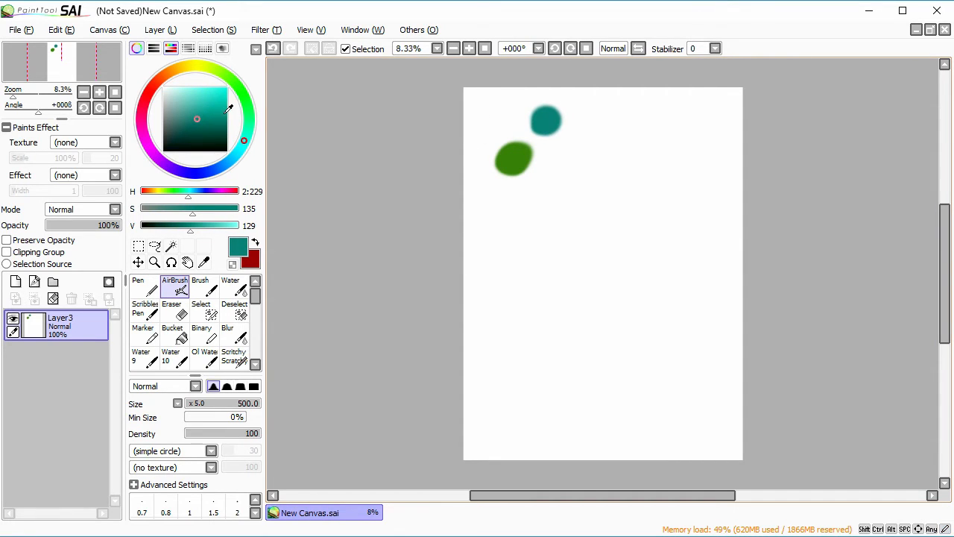
mouse_move(246, 141)
mouse_down()
mouse_move(223, 164)
mouse_move(179, 179)
mouse_move(184, 172)
mouse_up()
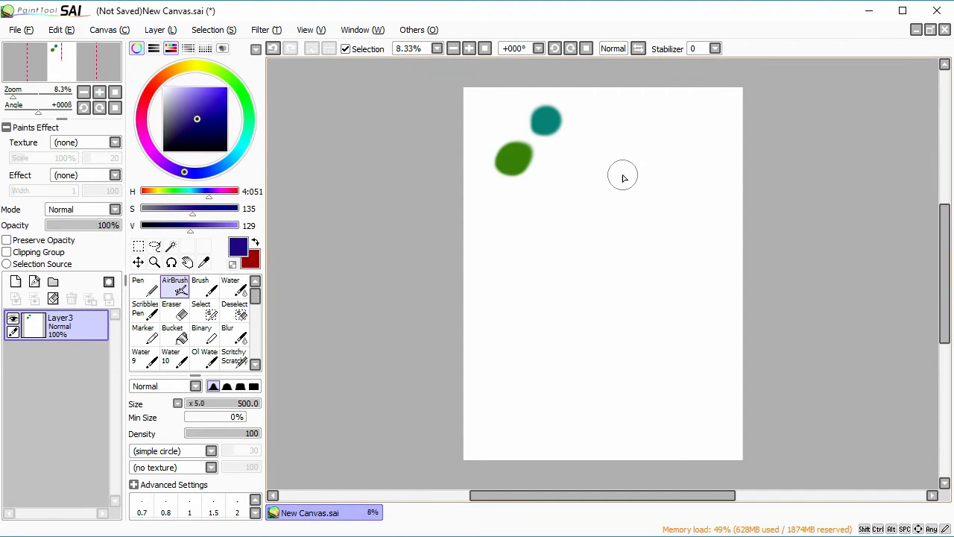
drag(623, 178, 604, 176)
drag(184, 181, 143, 133)
mouse_move(589, 225)
mouse_down()
mouse_move(549, 208)
mouse_move(548, 222)
mouse_up()
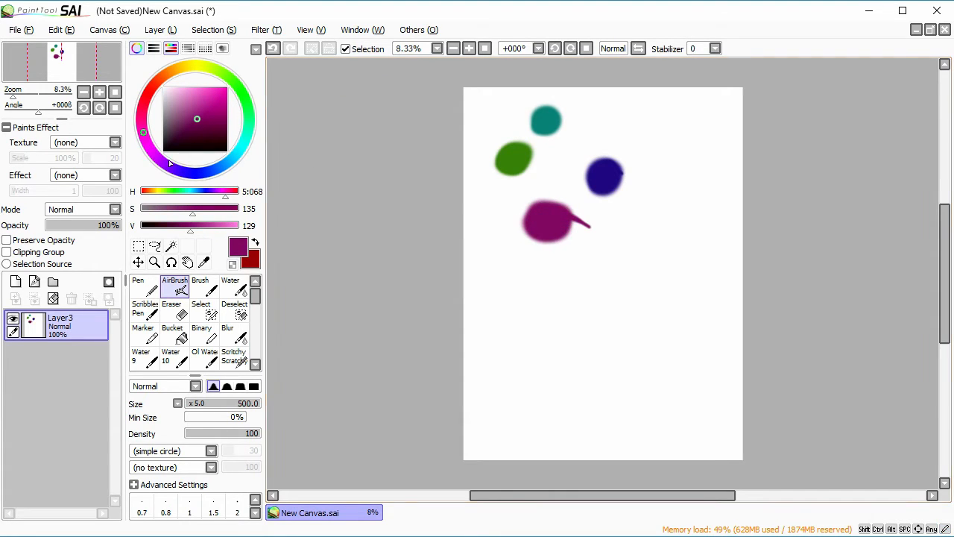
drag(143, 133, 164, 75)
mouse_move(612, 229)
mouse_down()
mouse_move(611, 258)
mouse_move(585, 257)
mouse_up()
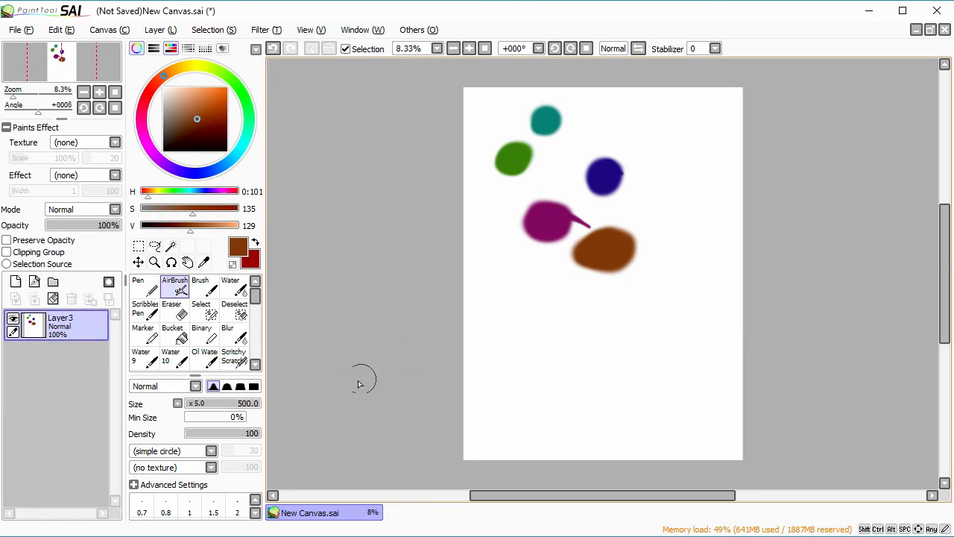
Try a Color Deepen value of -100 in the Brightness and Contrast filter on the spots, and cancel it.
click(265, 30)
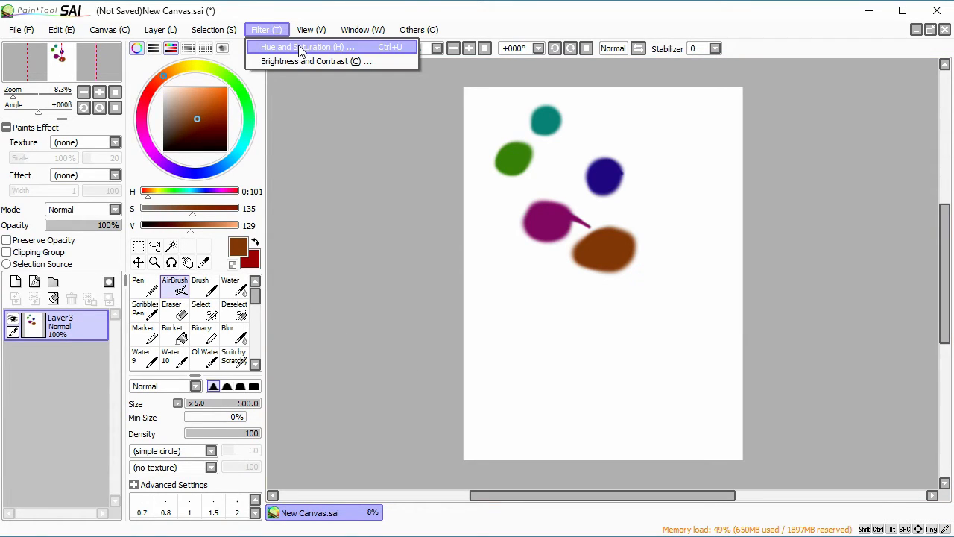
click(299, 61)
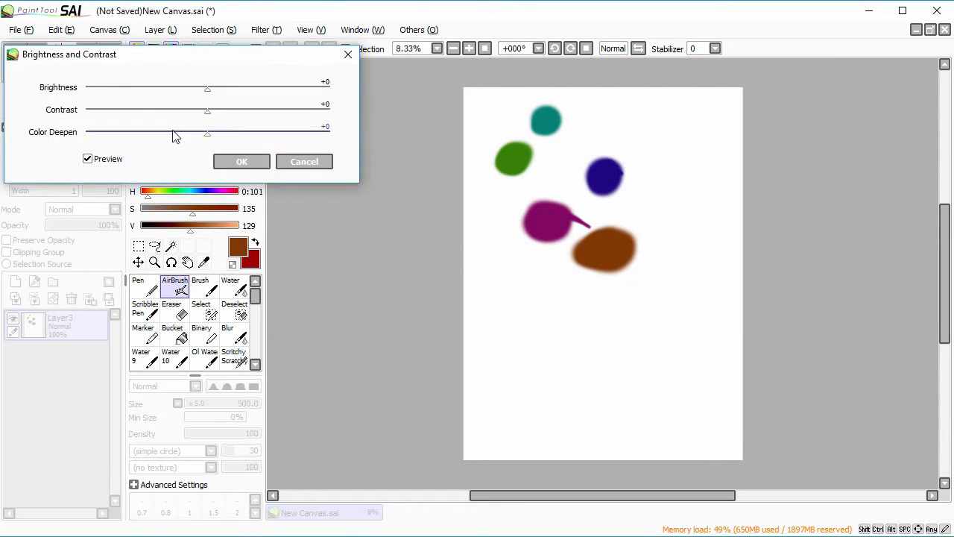
drag(120, 138, 4, 139)
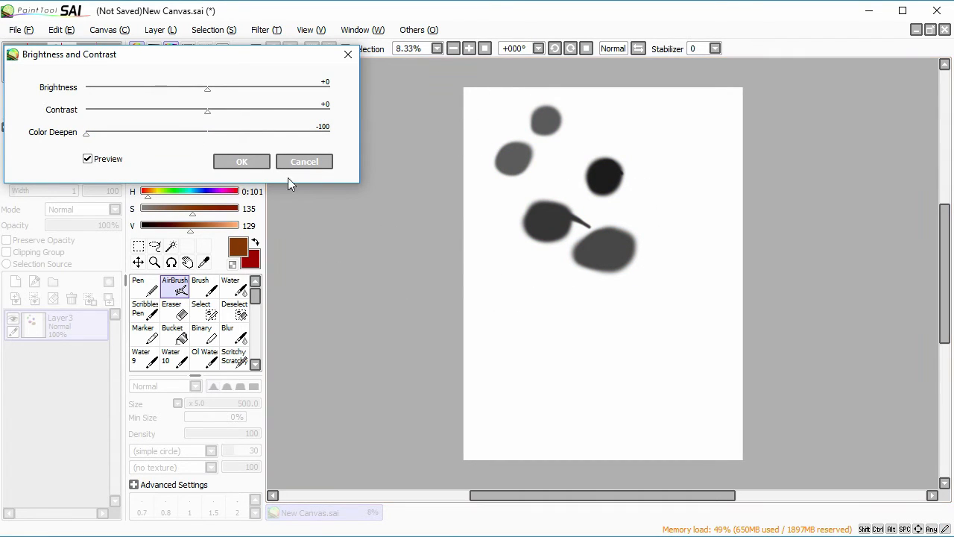
click(304, 162)
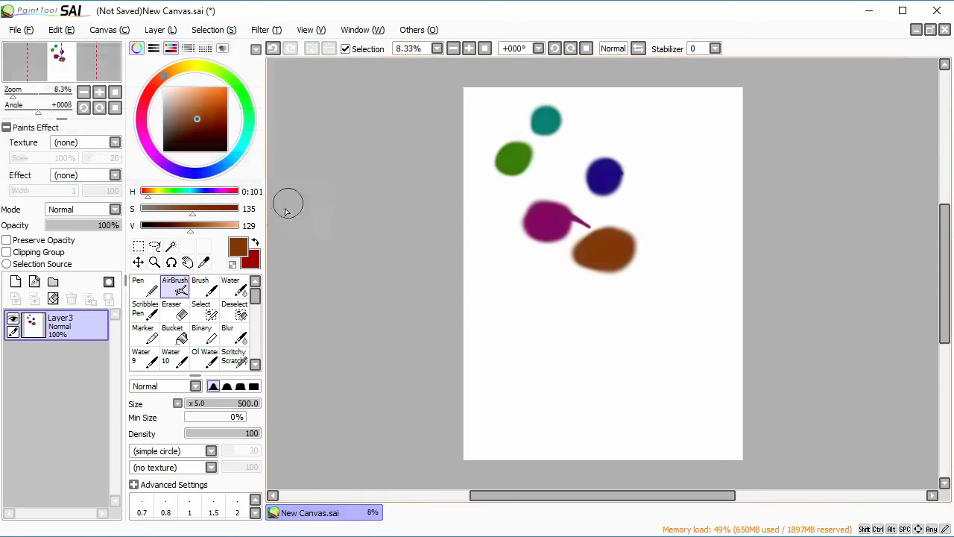
Clear the colored spots from Layer3 and hide the color wheel.
key(Delete)
click(136, 48)
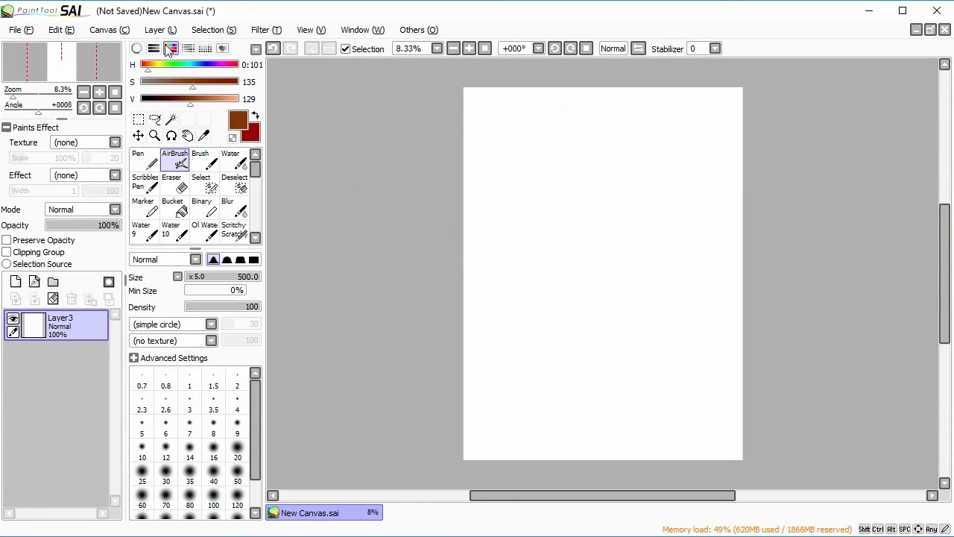
Show the RGB sliders instead of the HSV sliders and set red, green and blue to 0 for black.
click(155, 50)
click(171, 48)
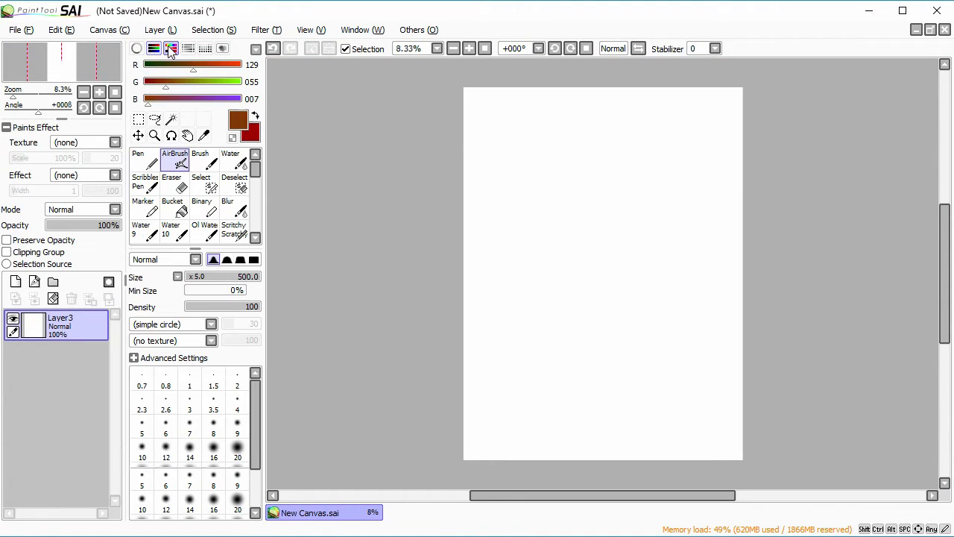
click(138, 67)
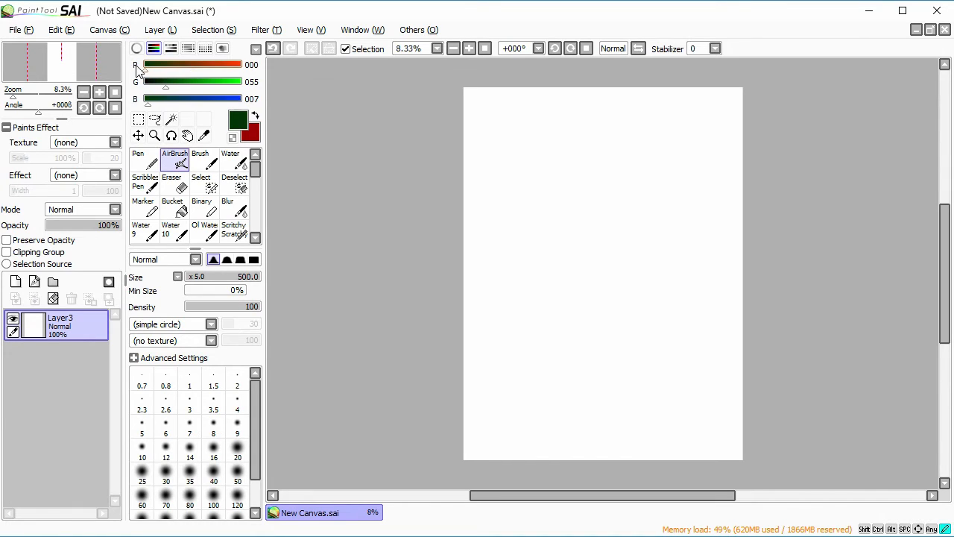
click(138, 81)
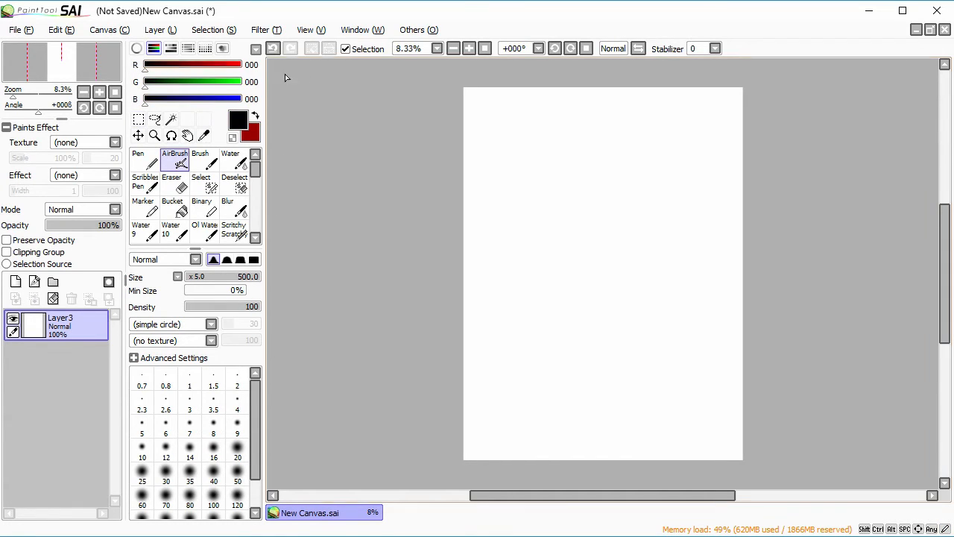
Return to the HSV sliders, compare them with the RGB sliders shown together, and leave only HSV displayed.
click(171, 49)
click(154, 49)
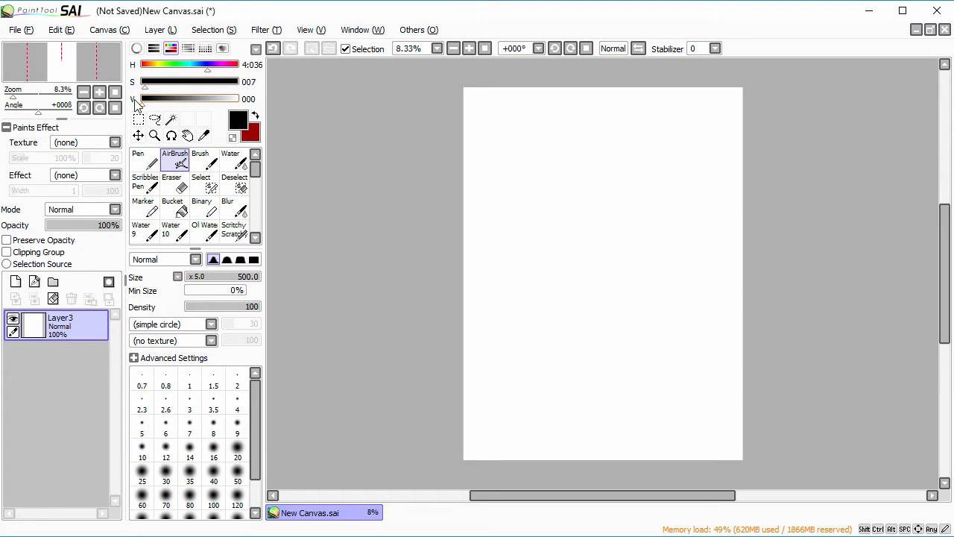
click(153, 49)
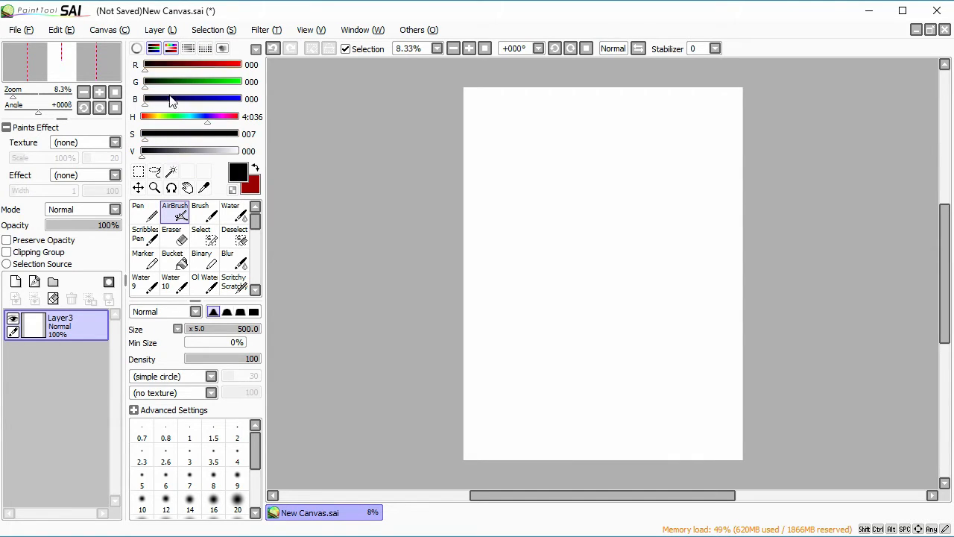
click(153, 48)
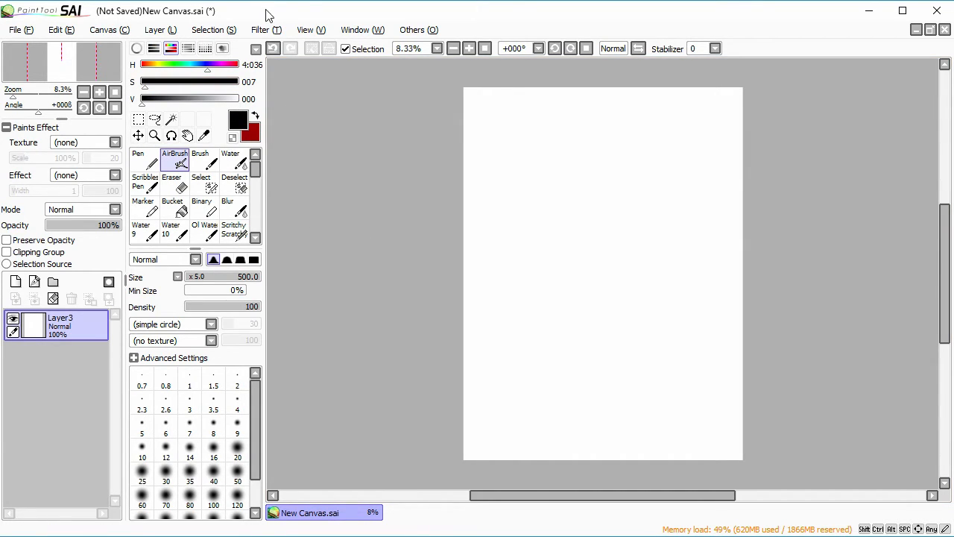
Show the color mixer bars, pick the muted purple at the start of the first gradient, and hide the bars.
click(256, 49)
click(257, 50)
click(189, 50)
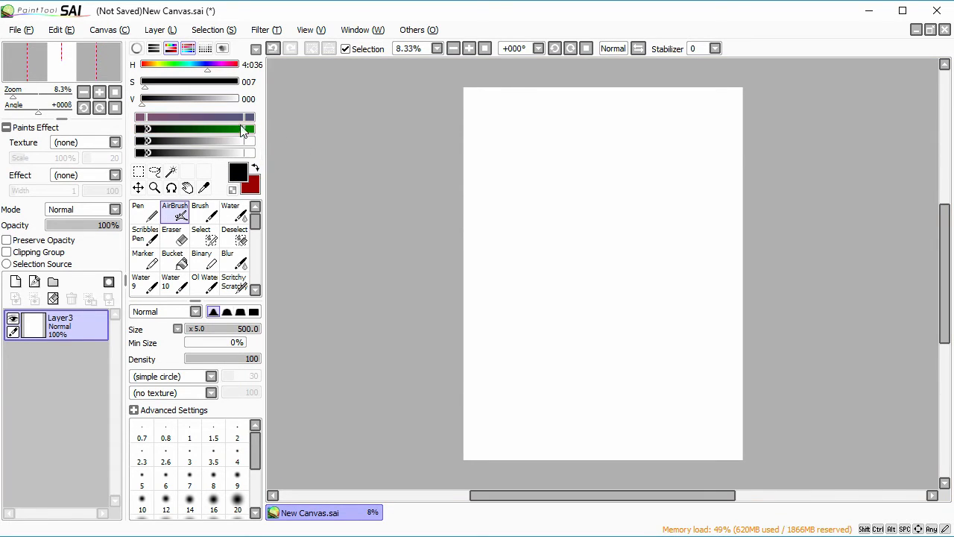
drag(211, 97, 33, 147)
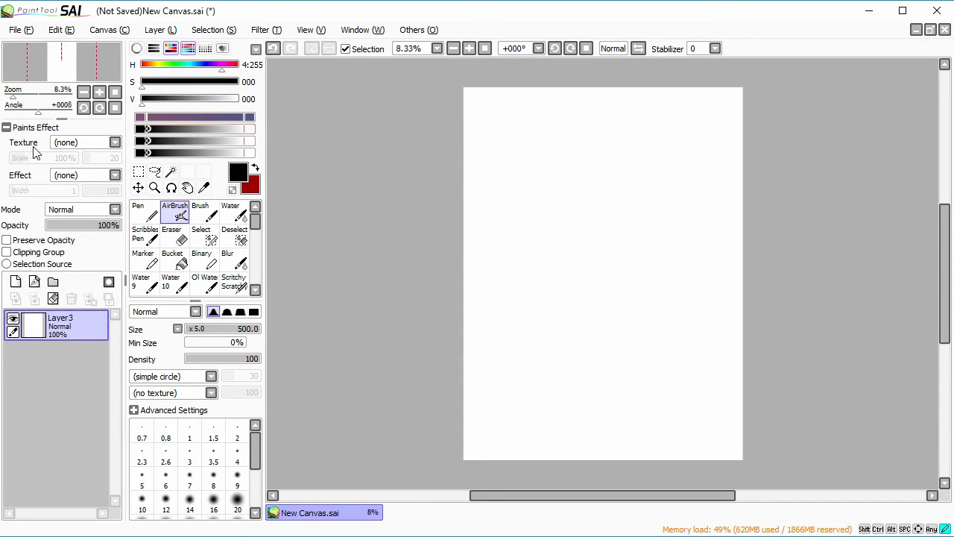
drag(244, 117, 4, 116)
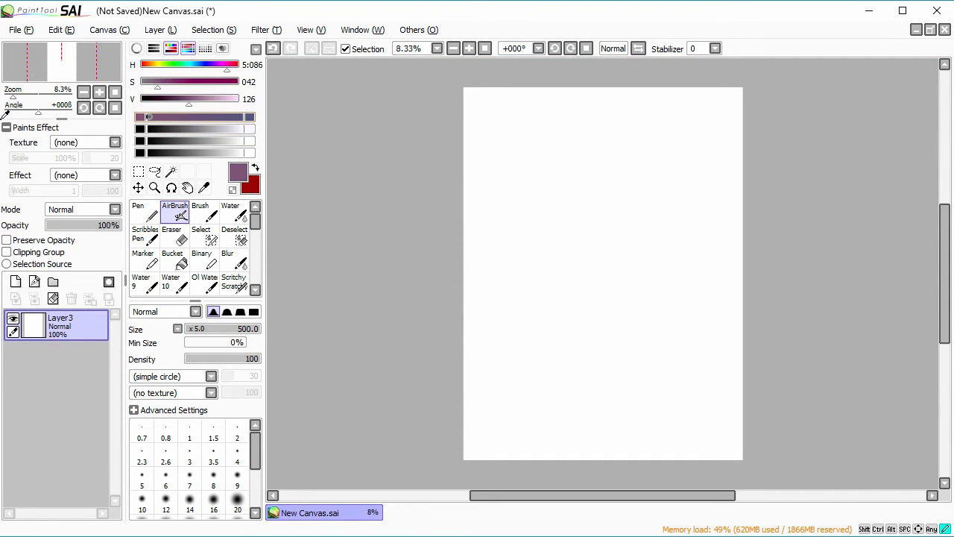
click(188, 50)
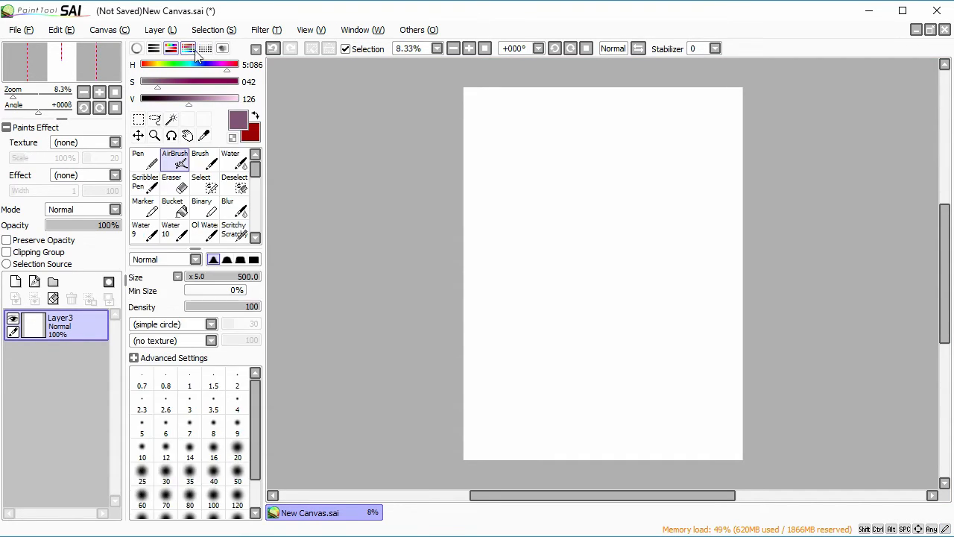
Look at the swatches and the scratchpad in the color controls, and leave the scratchpad hidden.
click(206, 49)
click(222, 50)
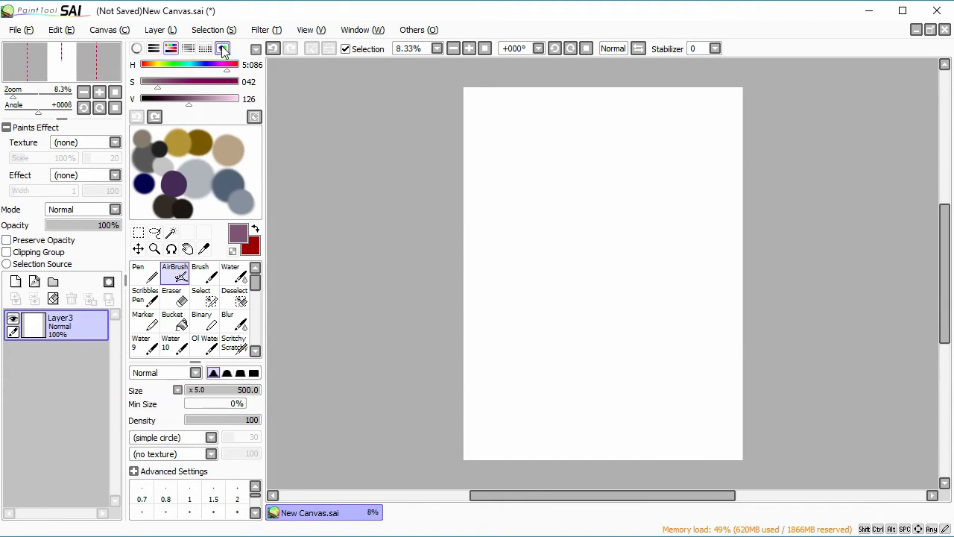
click(222, 49)
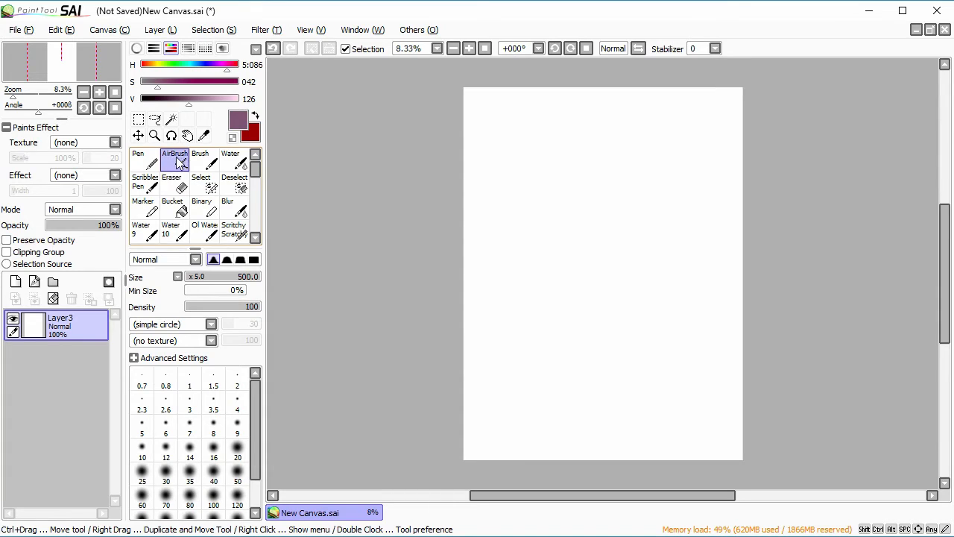
Make a large rectangular selection across most of the canvas, and deselect it.
click(139, 133)
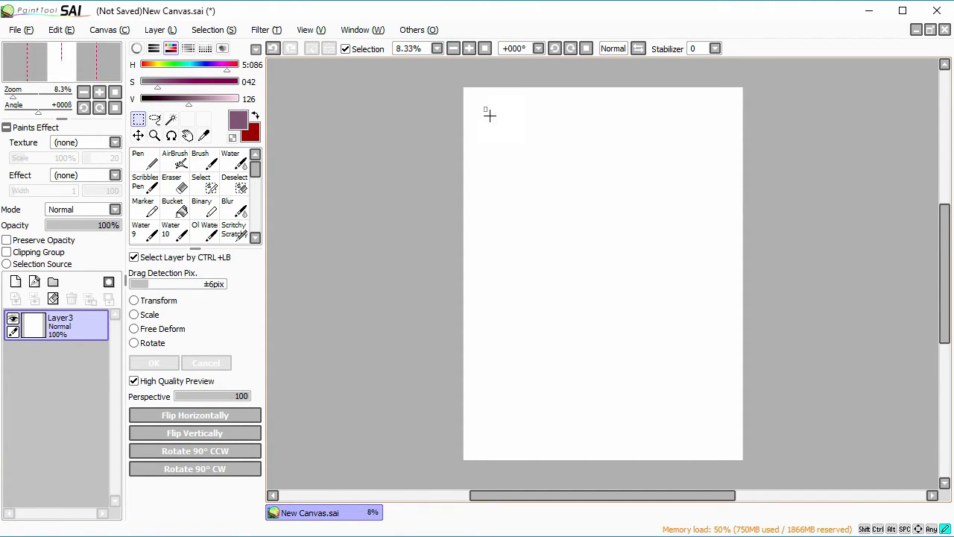
drag(489, 115, 514, 144)
drag(506, 102, 809, 526)
scroll(470, 63, up, 5)
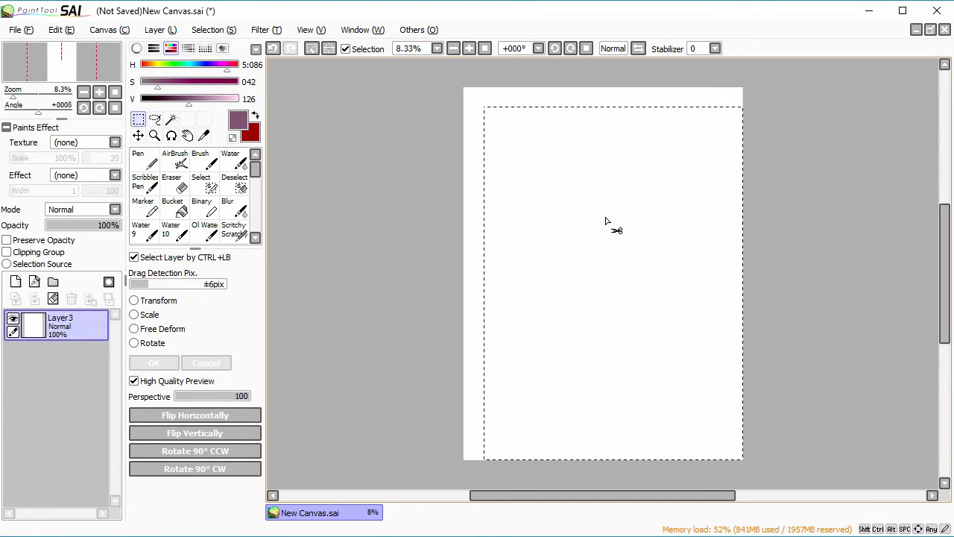
click(311, 48)
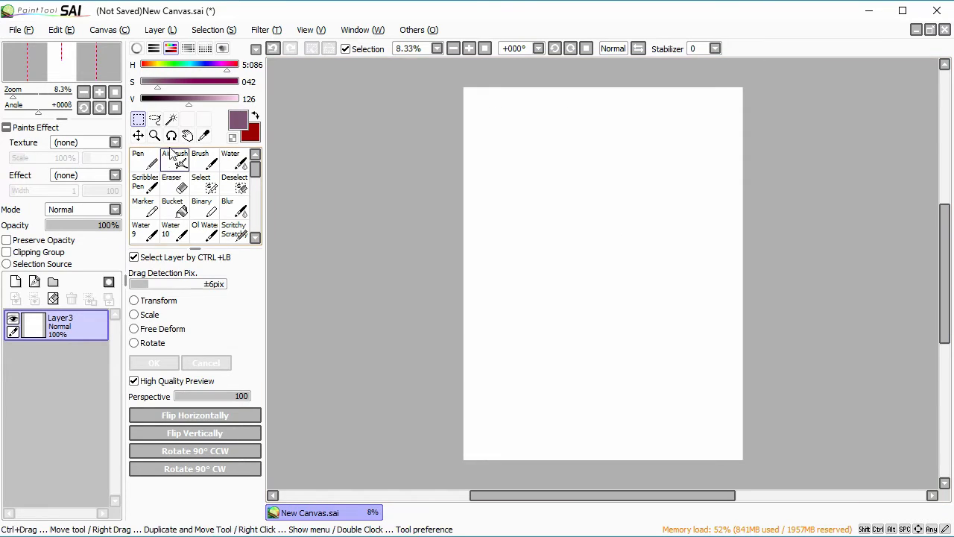
Draw several freehand lasso selections on the canvas, and deselect them.
click(154, 120)
mouse_move(648, 165)
mouse_down()
mouse_move(620, 317)
mouse_move(646, 79)
mouse_move(568, 104)
mouse_up()
click(564, 383)
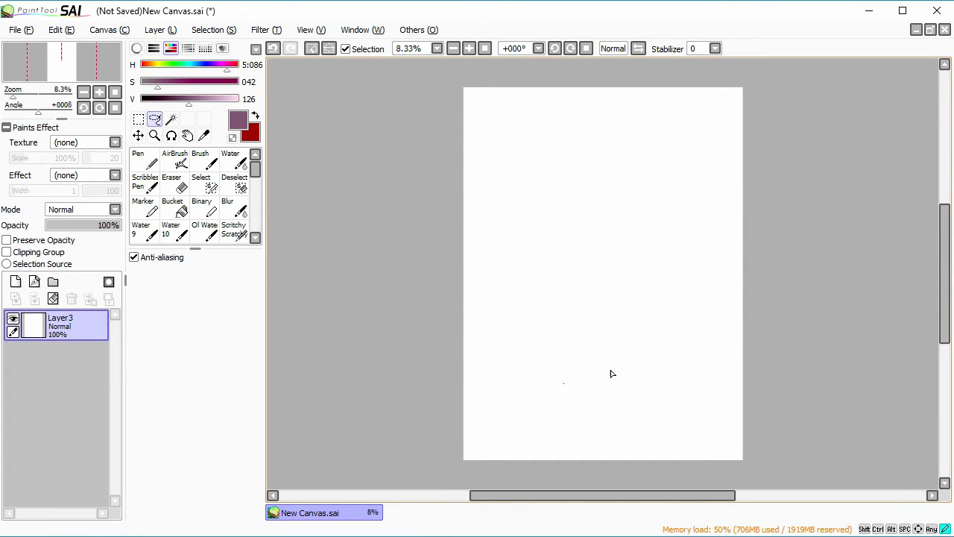
drag(619, 334, 593, 351)
click(568, 129)
mouse_move(522, 93)
mouse_down()
mouse_move(491, 201)
mouse_move(648, 304)
mouse_up()
drag(595, 137, 595, 139)
click(310, 47)
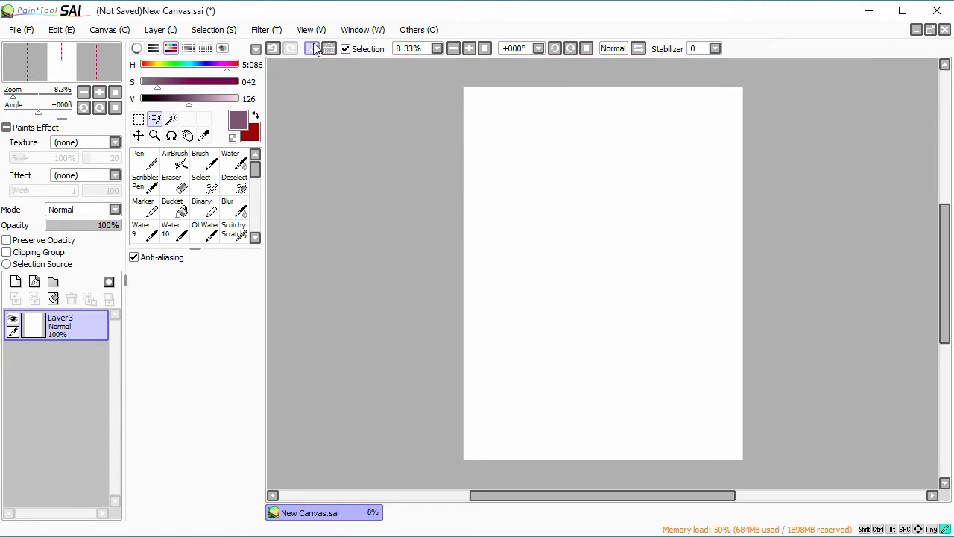
Select the whole blank layer area with the magic wand using Transparency (Strict) detection, and deselect it.
click(171, 119)
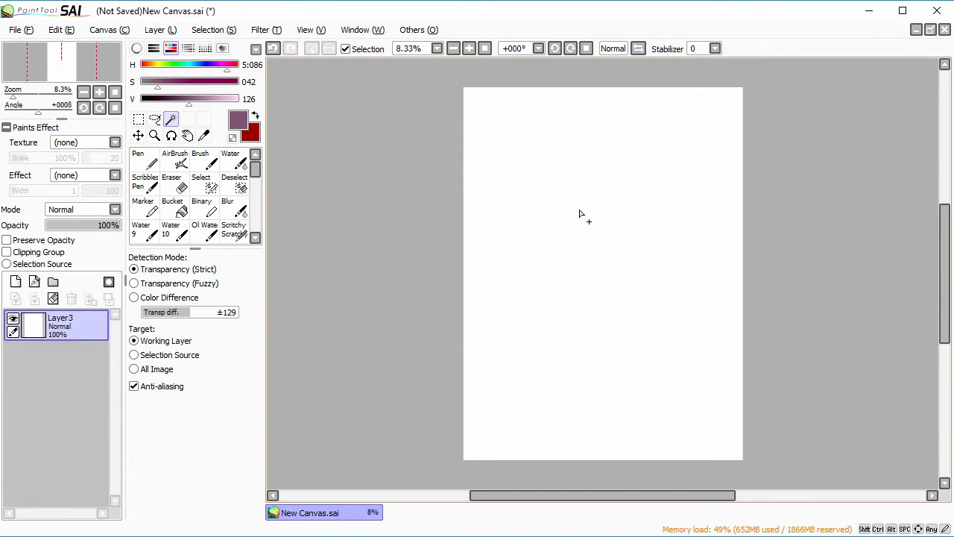
click(580, 213)
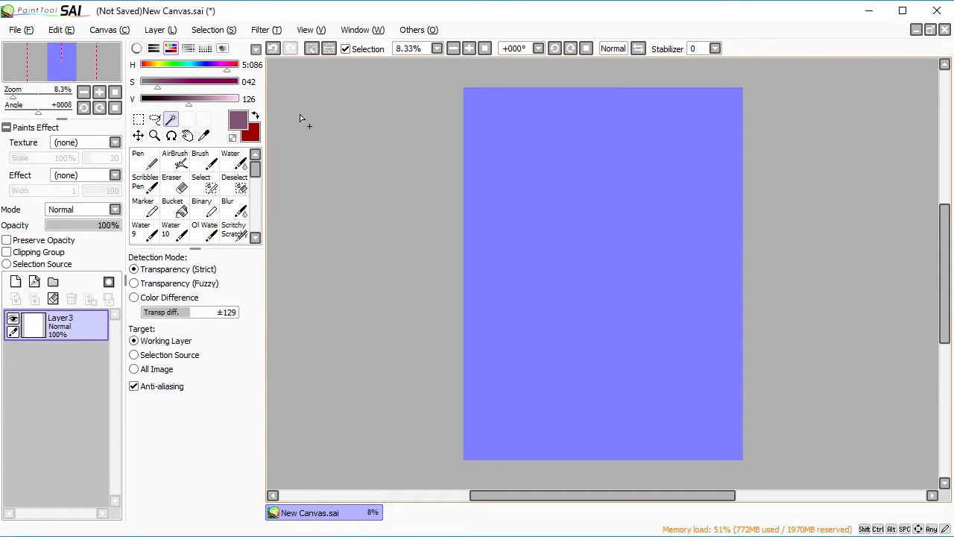
click(310, 48)
Airbrush a simple purple smiley face with two round eyes and a curved mouth in the upper part of the canvas.
click(138, 135)
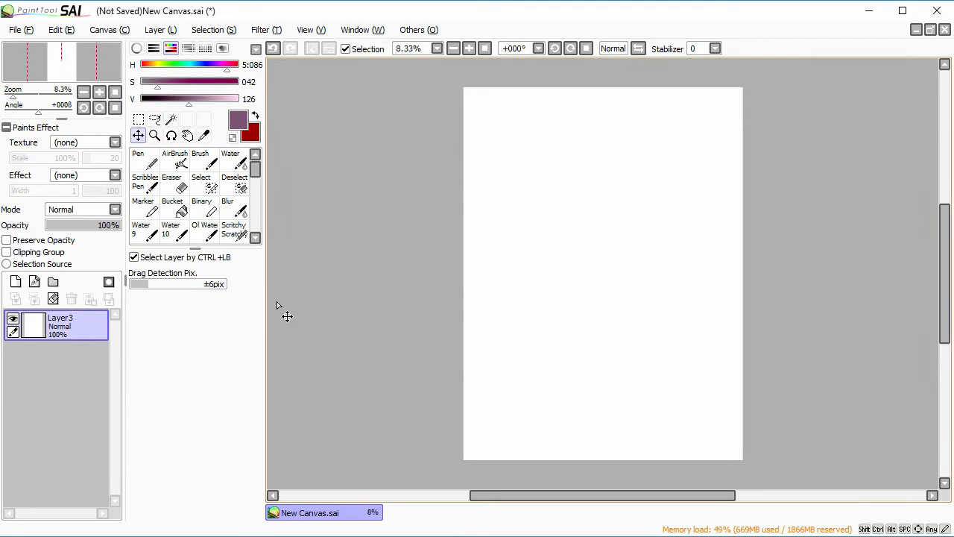
click(174, 160)
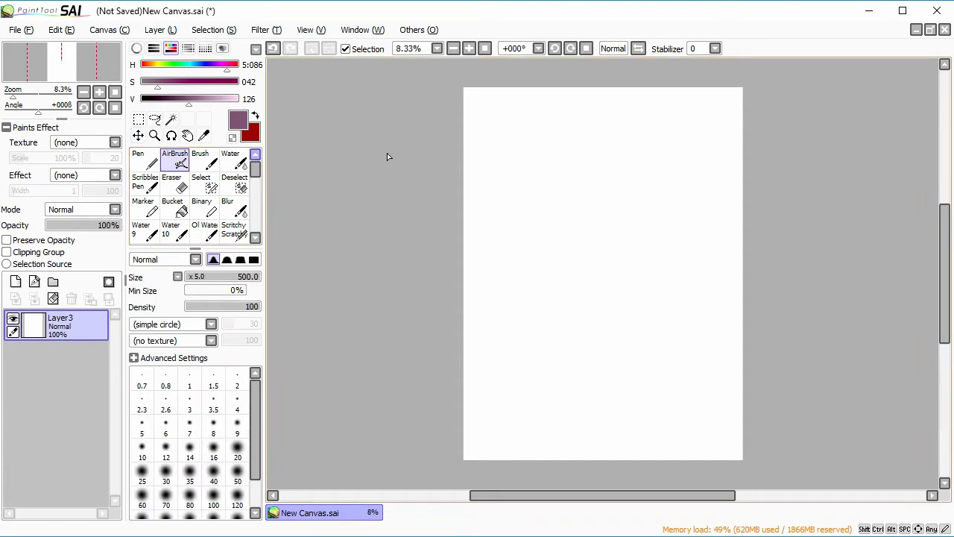
click(572, 174)
click(630, 176)
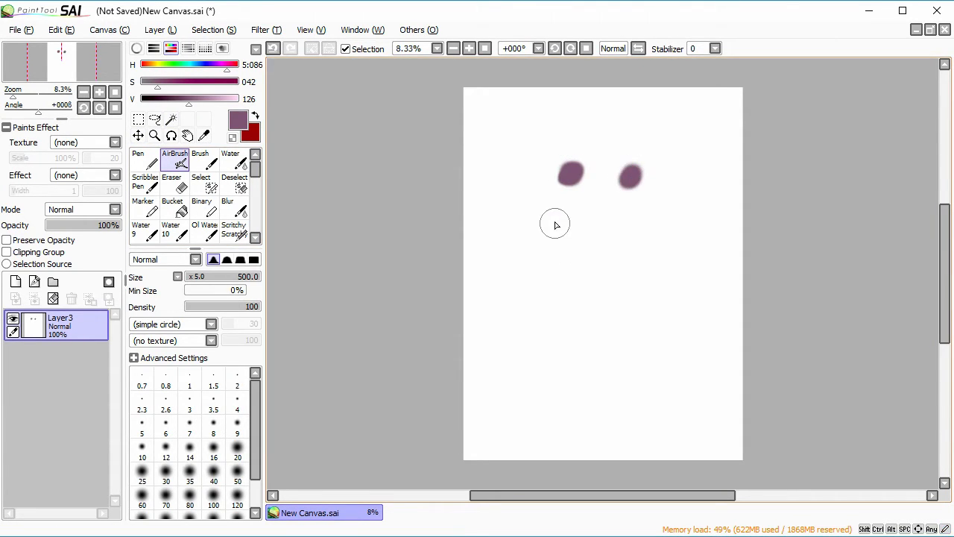
drag(555, 226, 630, 211)
Move the smiley face toward the canvas's left edge and slightly lower with the Move tool.
click(138, 135)
mouse_move(544, 292)
mouse_down()
mouse_move(612, 277)
mouse_move(594, 239)
mouse_move(559, 358)
mouse_move(599, 372)
mouse_move(613, 399)
mouse_move(574, 388)
mouse_move(539, 281)
mouse_move(535, 304)
mouse_up()
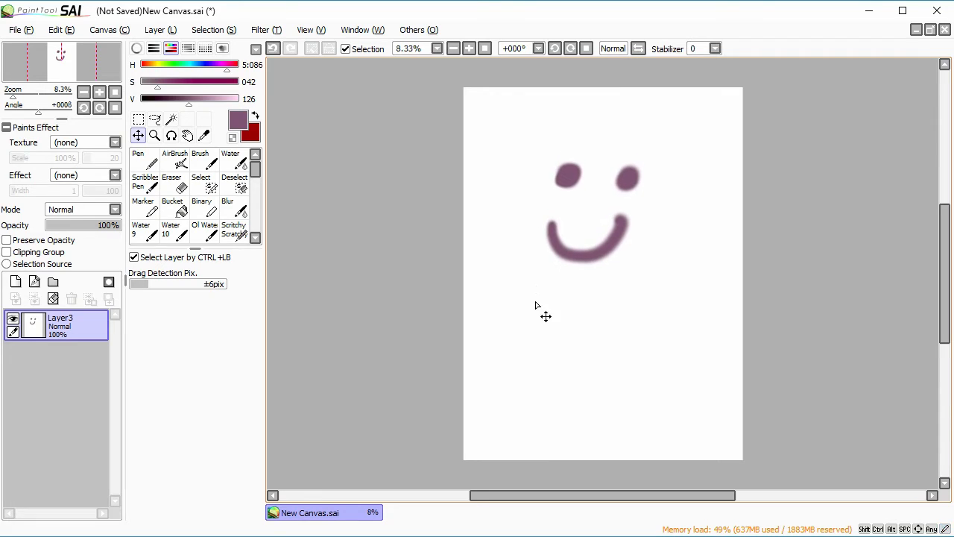
mouse_move(556, 382)
mouse_down()
mouse_move(590, 428)
mouse_move(490, 407)
mouse_move(572, 403)
mouse_move(649, 383)
mouse_move(507, 394)
mouse_move(741, 378)
mouse_move(492, 414)
mouse_up()
Zoom in on an area around the smiley face with the Zoom tool, and reset the zoom.
click(154, 135)
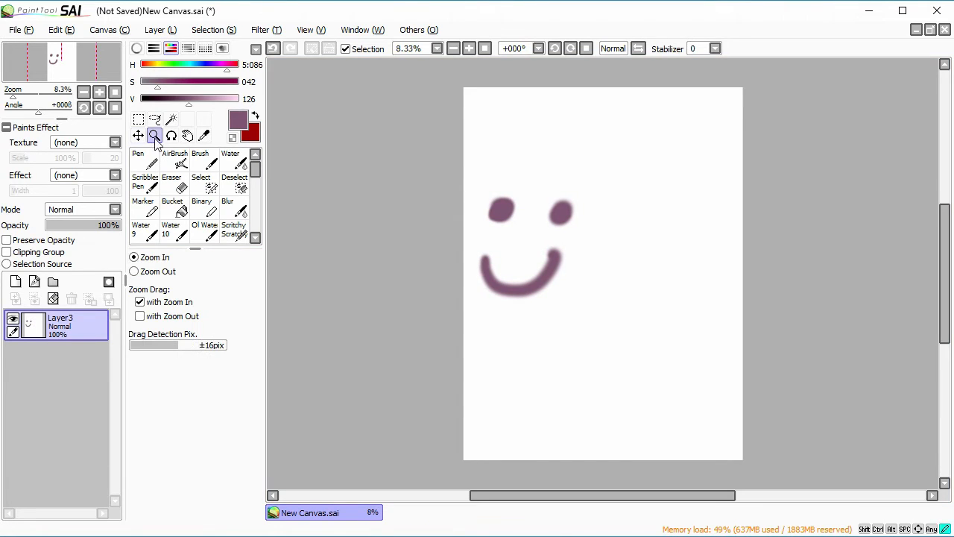
drag(437, 165, 646, 361)
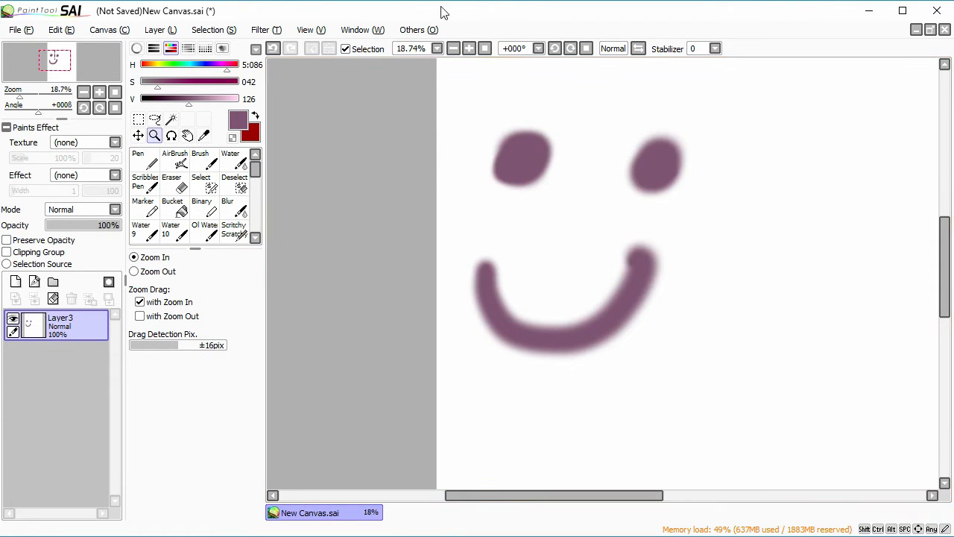
click(483, 49)
Rotate the canvas view freely and in fixed clockwise increments, and reset the view angle to 0 degrees.
click(172, 135)
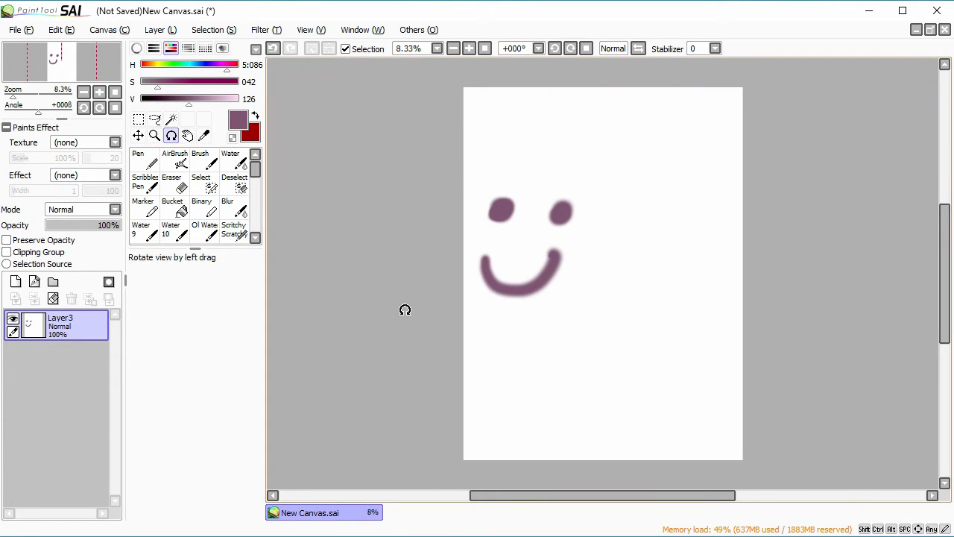
drag(351, 270, 569, 66)
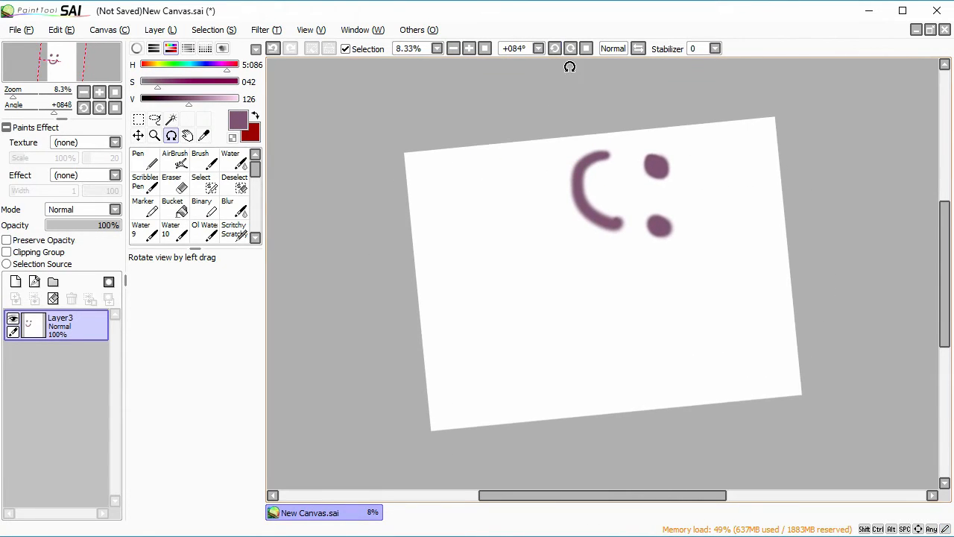
click(570, 47)
click(571, 48)
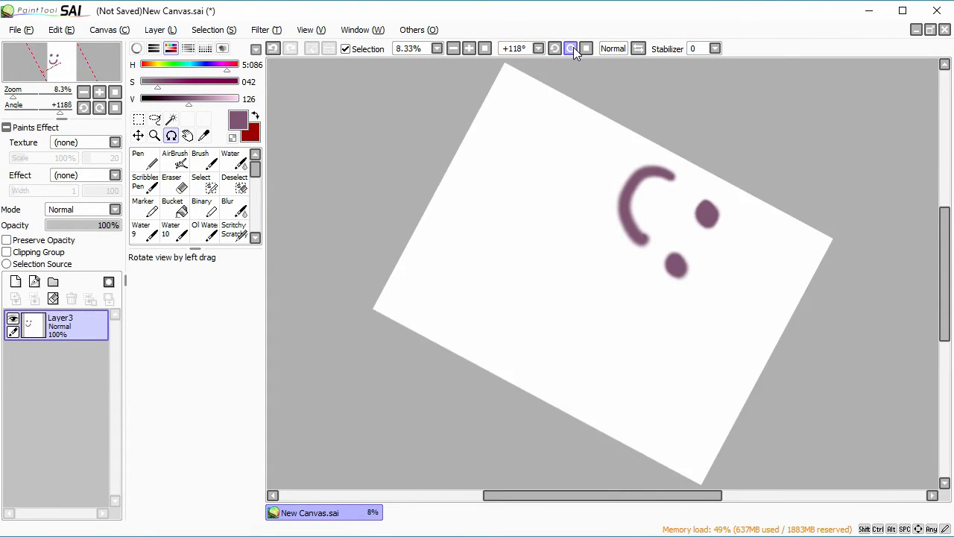
click(571, 48)
click(571, 47)
click(571, 48)
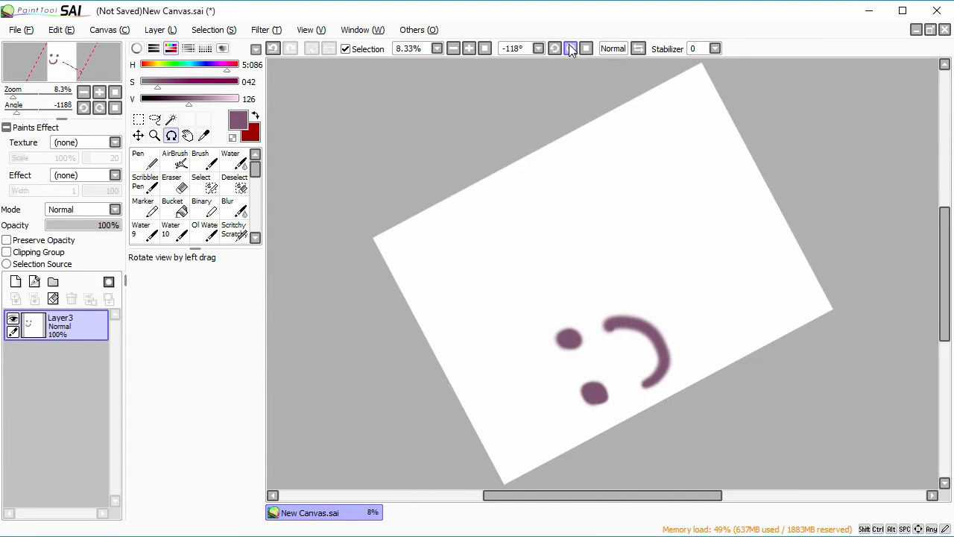
click(571, 47)
drag(372, 213, 616, 96)
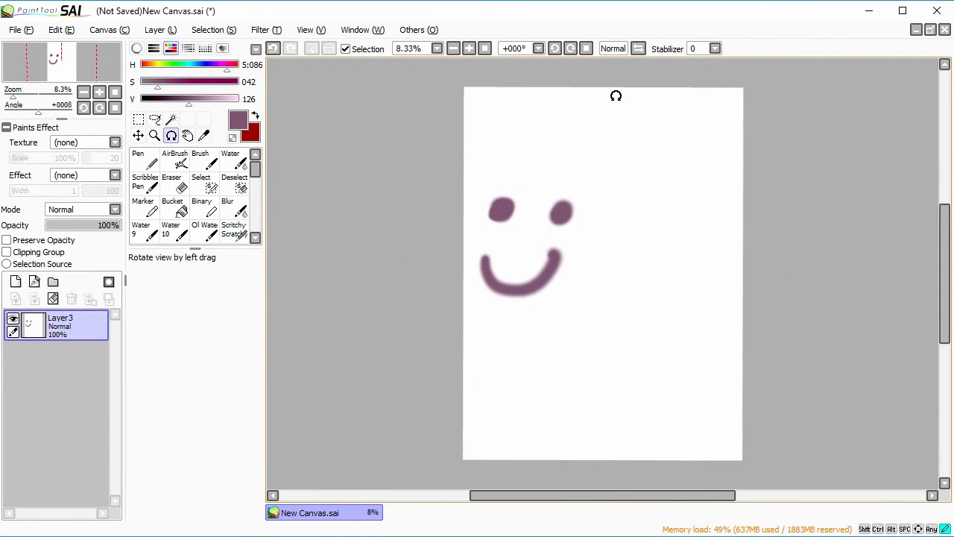
click(586, 49)
Erase both eyes of the smiley face with the AirBrush set to the transparent color.
key(space)
drag(635, 171, 504, 154)
key(alt)
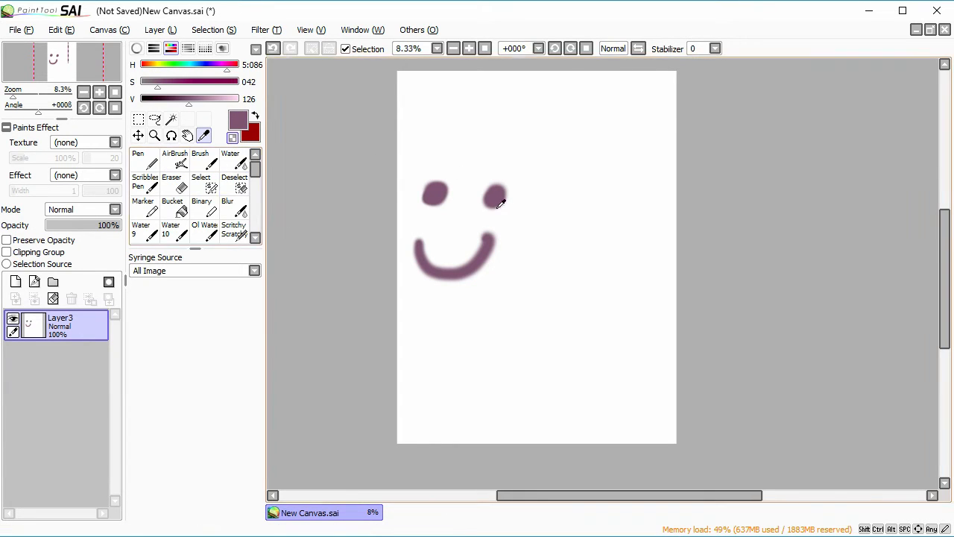
click(175, 160)
mouse_move(486, 219)
mouse_down()
mouse_move(500, 216)
mouse_move(473, 213)
mouse_move(513, 172)
mouse_move(467, 169)
mouse_move(438, 196)
mouse_move(439, 228)
mouse_move(451, 183)
mouse_move(416, 220)
mouse_up()
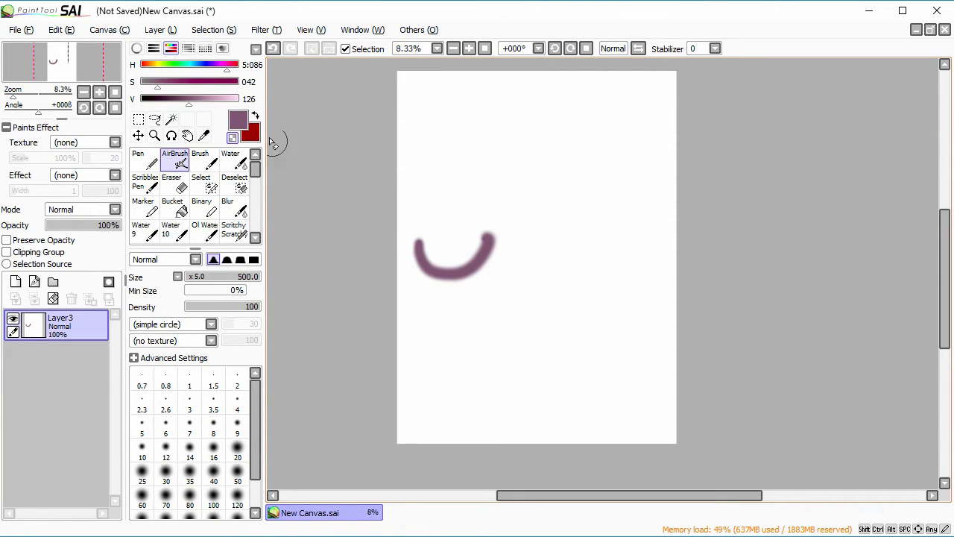
Add a new layer beneath the smiley layer and scribble on it with the purple AirBrush.
click(16, 281)
drag(67, 328, 88, 381)
click(183, 208)
click(175, 159)
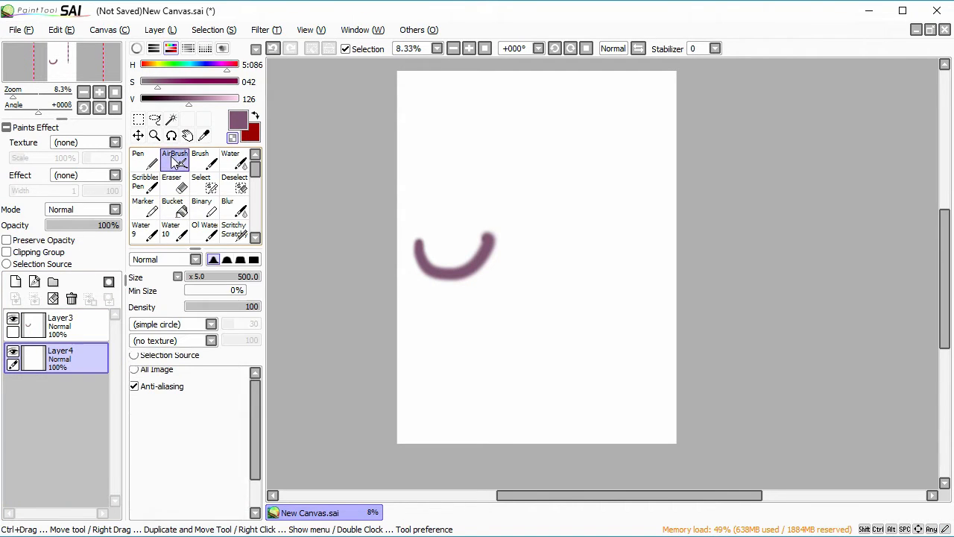
click(238, 120)
mouse_move(423, 213)
mouse_down()
mouse_move(491, 142)
mouse_move(417, 191)
mouse_move(477, 207)
mouse_move(452, 208)
mouse_move(502, 214)
mouse_move(492, 175)
mouse_move(352, 289)
mouse_up()
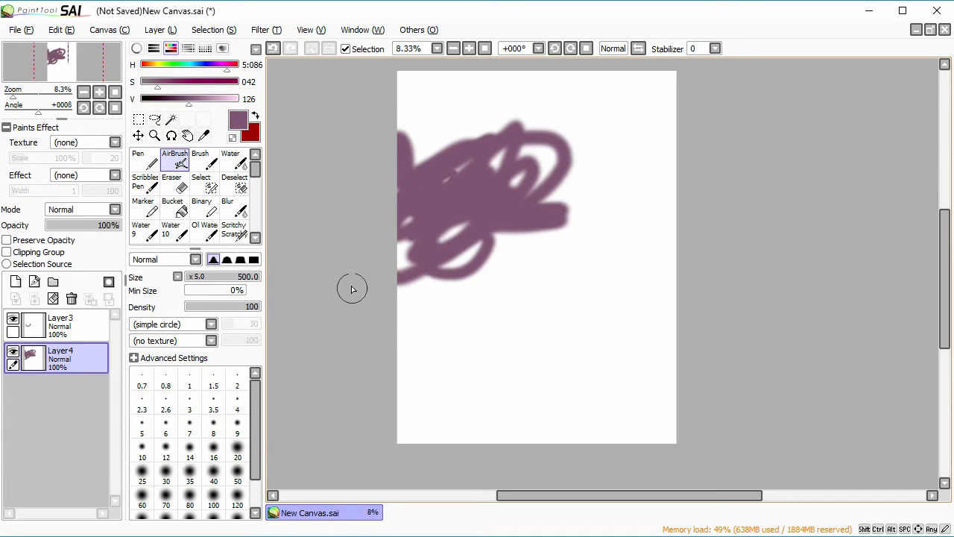
Undo the scribble, the new layer and the erasing of the eyes.
click(273, 49)
click(273, 48)
click(274, 49)
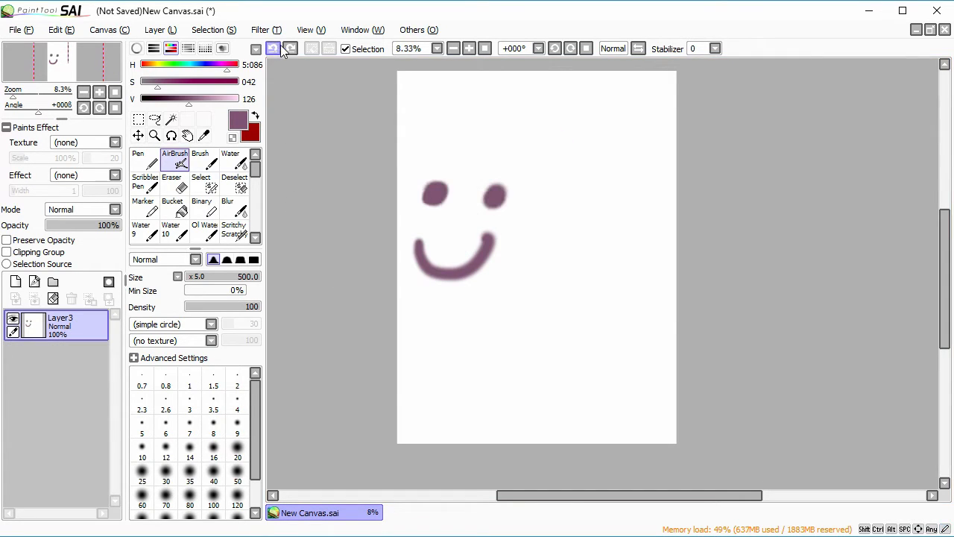
Swap the foreground and background colors back and forth repeatedly, ending with purple as the foreground color.
click(255, 116)
click(256, 116)
click(255, 116)
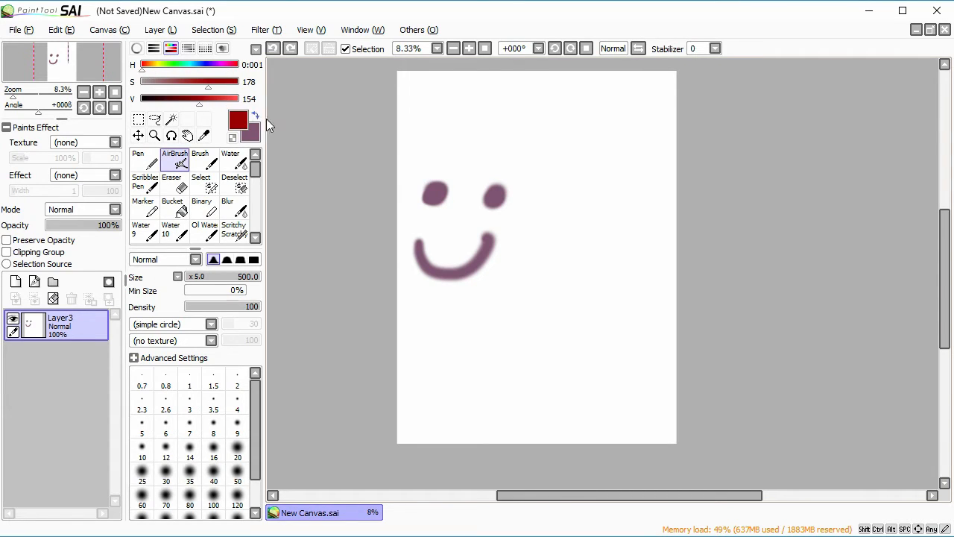
click(261, 115)
click(261, 117)
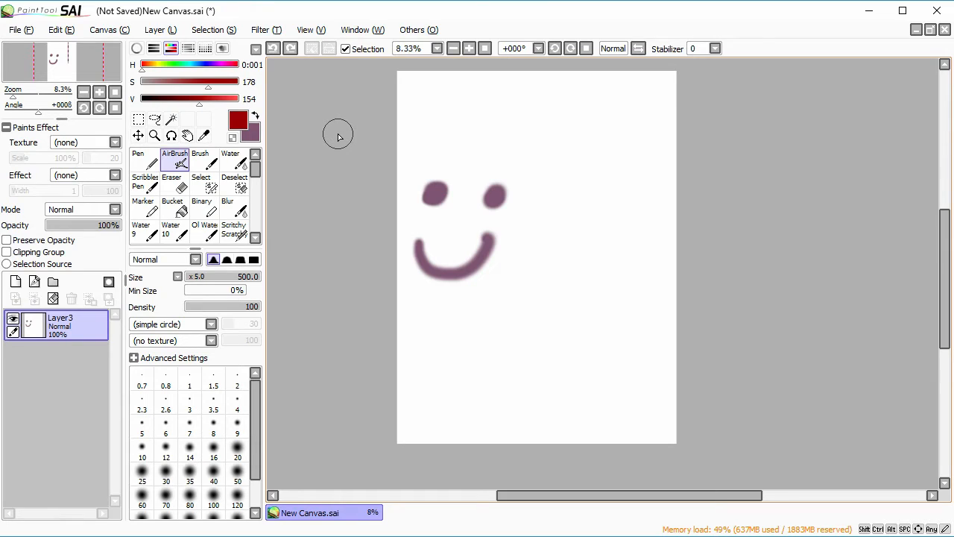
key(x)
key(x)
key(x)
key(x)
key(x)
key(x)
key(x)
key(x)
key(x)
key(x)
key(x)
key(x)
key(x)
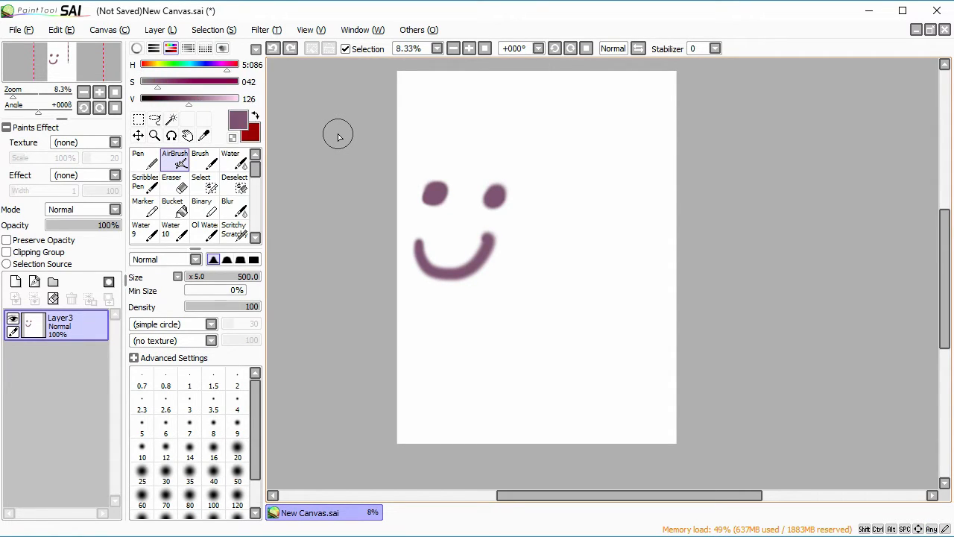
key(x)
key(x)
key(x)
key(x)
key(x)
key(x)
key(x)
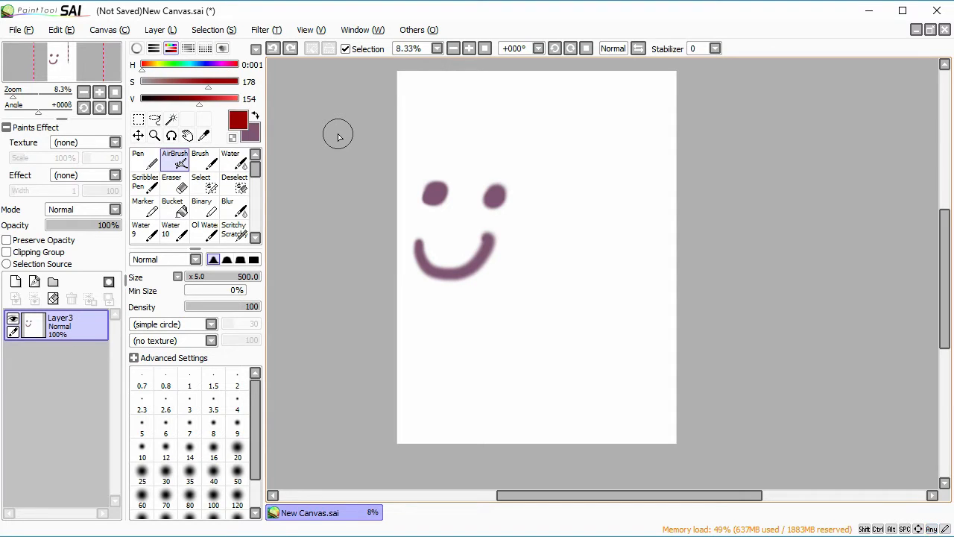
key(x)
key(x)
key(x)
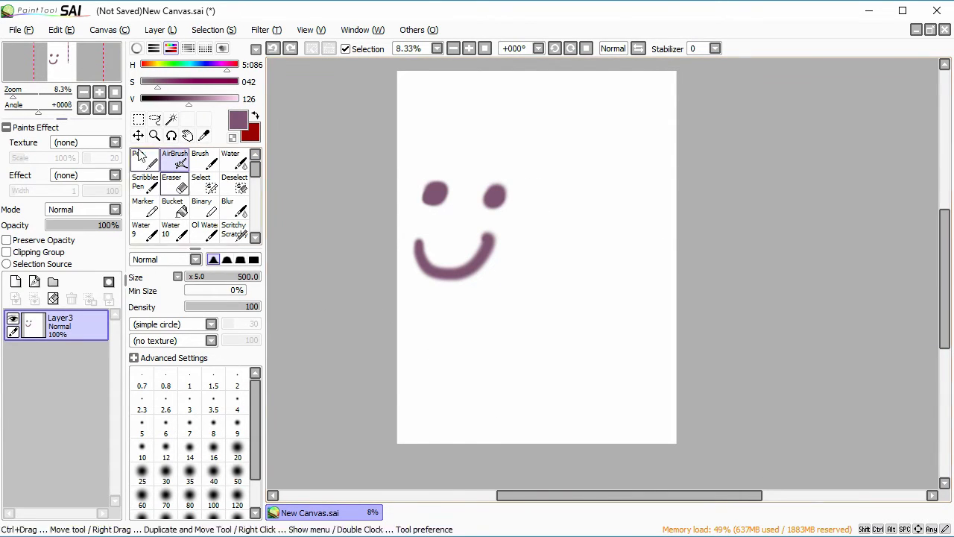
Clear the smiley face from Layer3 and scribble across it with the purple AirBrush in Normal mode.
click(53, 298)
click(195, 261)
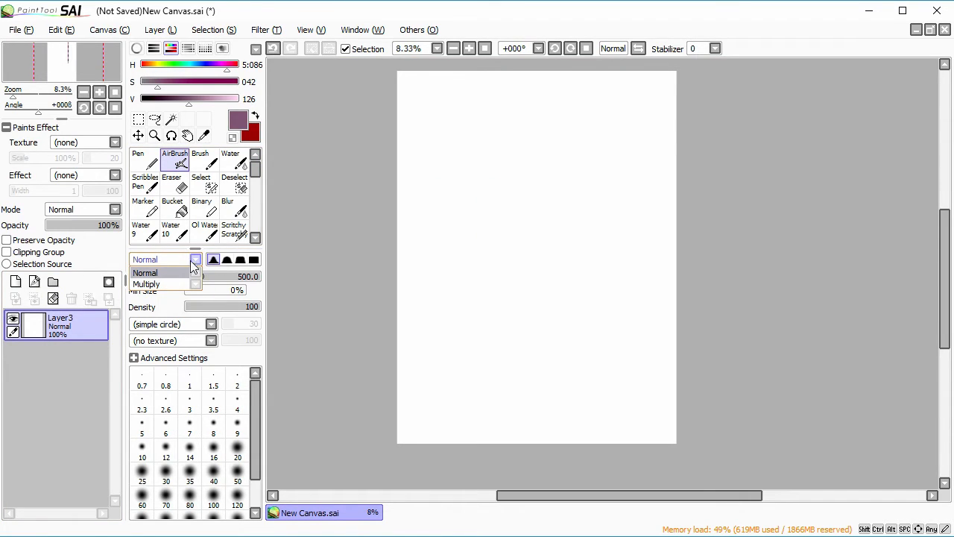
click(149, 273)
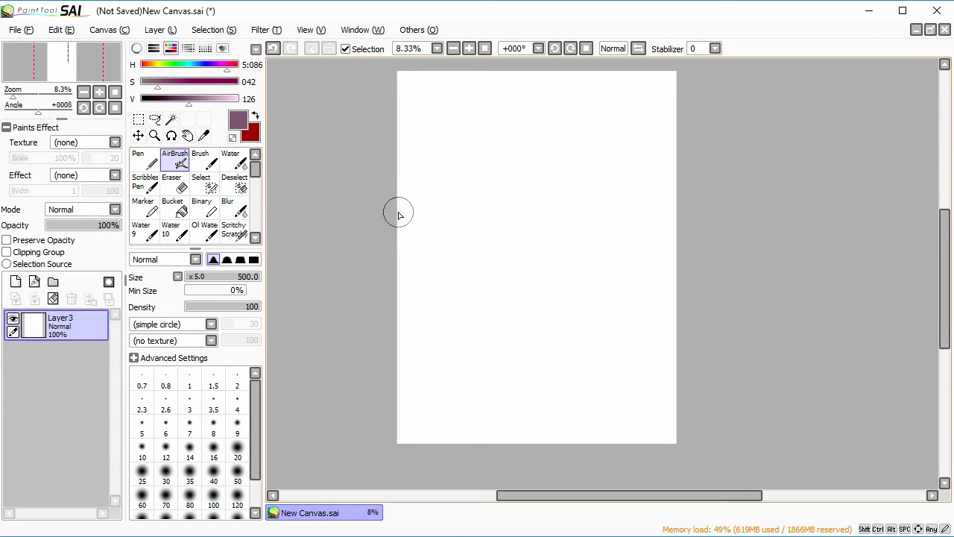
drag(445, 178, 436, 219)
mouse_move(567, 283)
mouse_down()
mouse_move(413, 184)
mouse_move(510, 217)
mouse_move(615, 302)
mouse_up()
Add a new layer above the scribble and paint over it with the AirBrush blending mode set to Multiply.
click(15, 281)
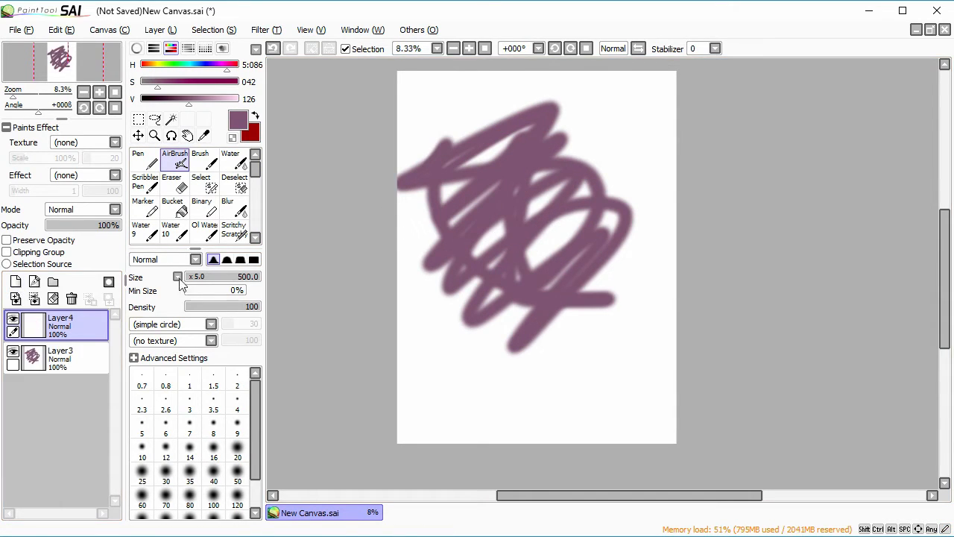
click(178, 261)
click(157, 282)
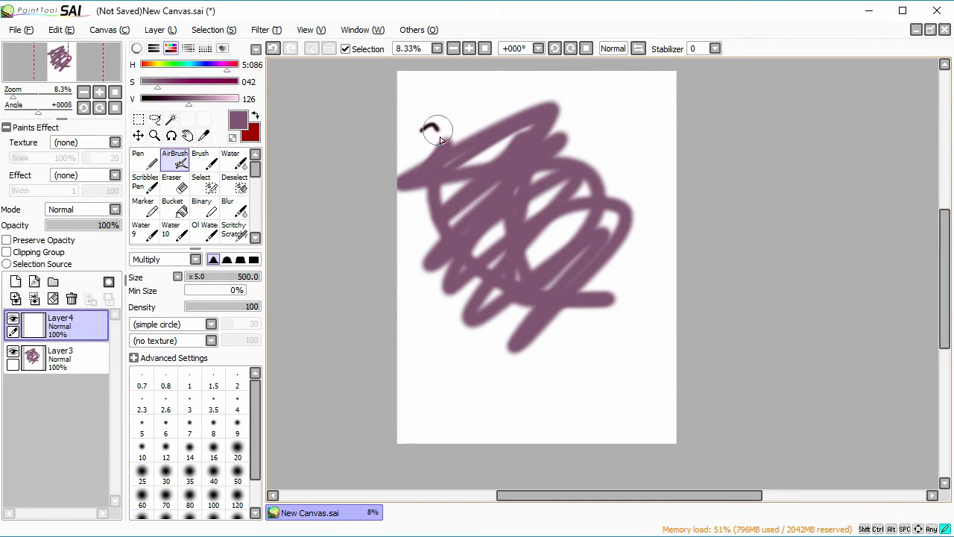
mouse_move(440, 140)
mouse_down()
mouse_move(525, 239)
mouse_move(626, 297)
mouse_move(489, 115)
mouse_move(522, 237)
mouse_move(592, 247)
mouse_move(584, 129)
mouse_move(624, 176)
mouse_move(462, 240)
mouse_move(383, 340)
mouse_up()
mouse_move(485, 299)
mouse_down()
mouse_move(656, 231)
mouse_move(695, 231)
mouse_move(507, 234)
mouse_move(518, 296)
mouse_move(484, 198)
mouse_move(557, 212)
mouse_move(271, 277)
mouse_up()
drag(68, 226, 294, 265)
Delete the upper layer and clear the purple scribble from Layer3.
click(71, 299)
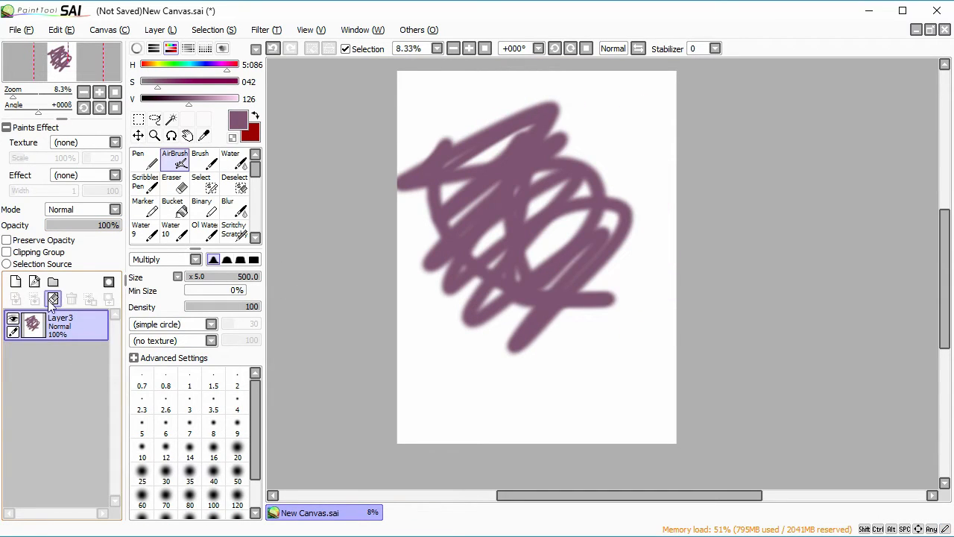
click(52, 299)
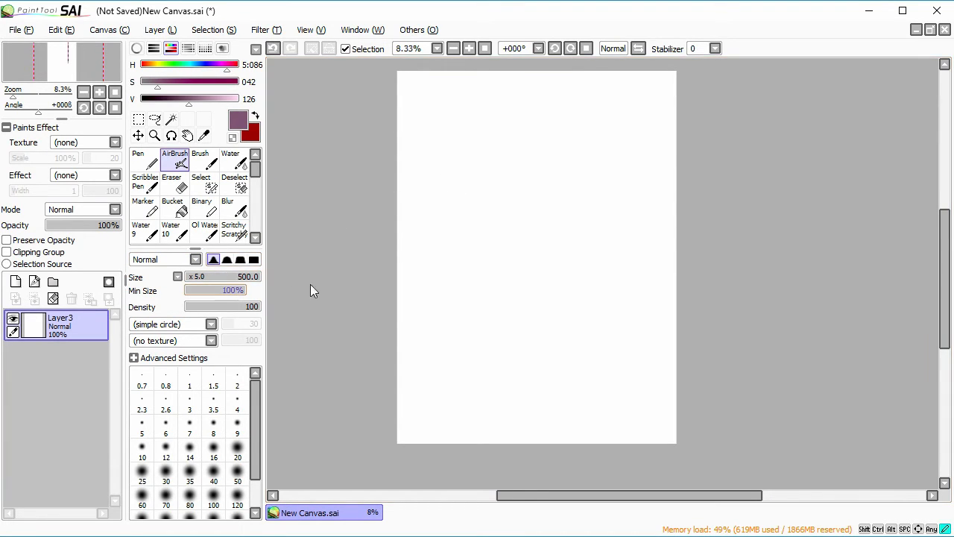
Paint one round dot in the canvas's upper area with the AirBrush in Normal mode at 100% minimum size, and enlarge it for inspection.
drag(482, 172, 484, 171)
click(157, 139)
drag(428, 126, 660, 249)
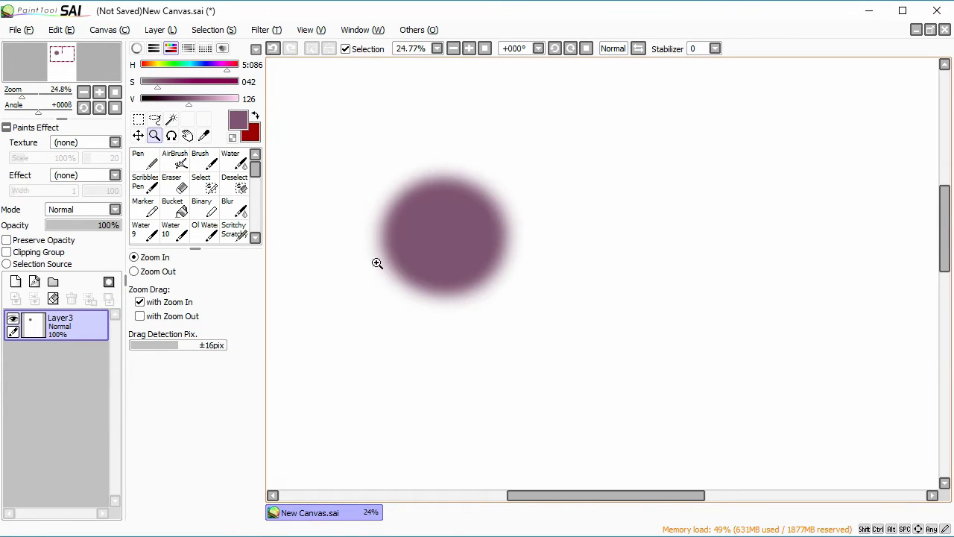
Paint three more AirBrush dots in a row using progressively harder edge shapes, and add a broad stroke above them with the hardest shape.
click(175, 158)
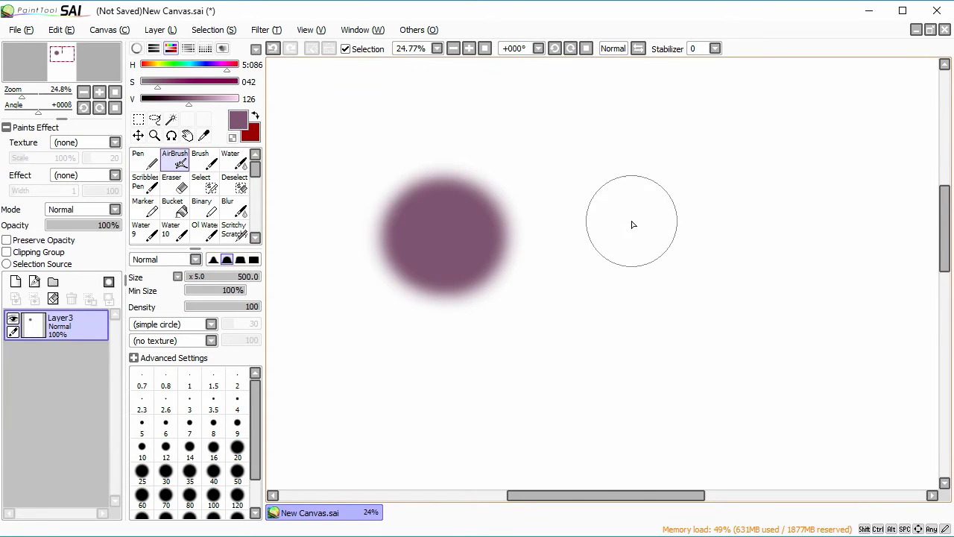
drag(613, 246, 613, 230)
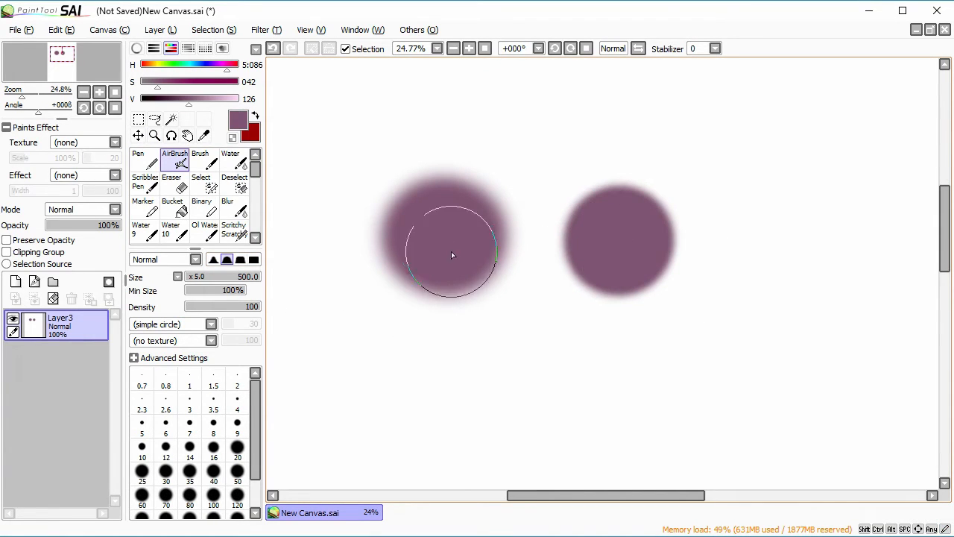
click(241, 261)
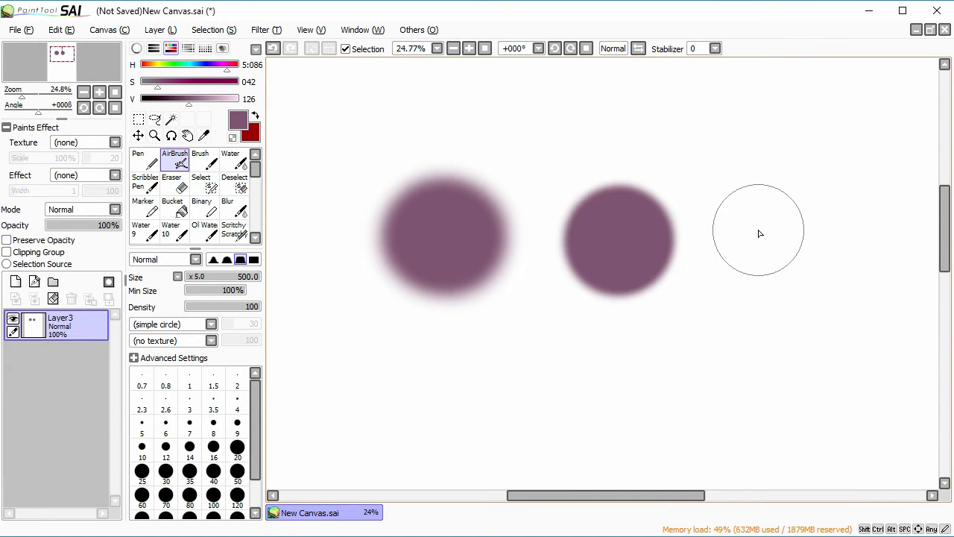
mouse_move(768, 240)
mouse_down()
mouse_move(777, 235)
mouse_move(770, 240)
mouse_up()
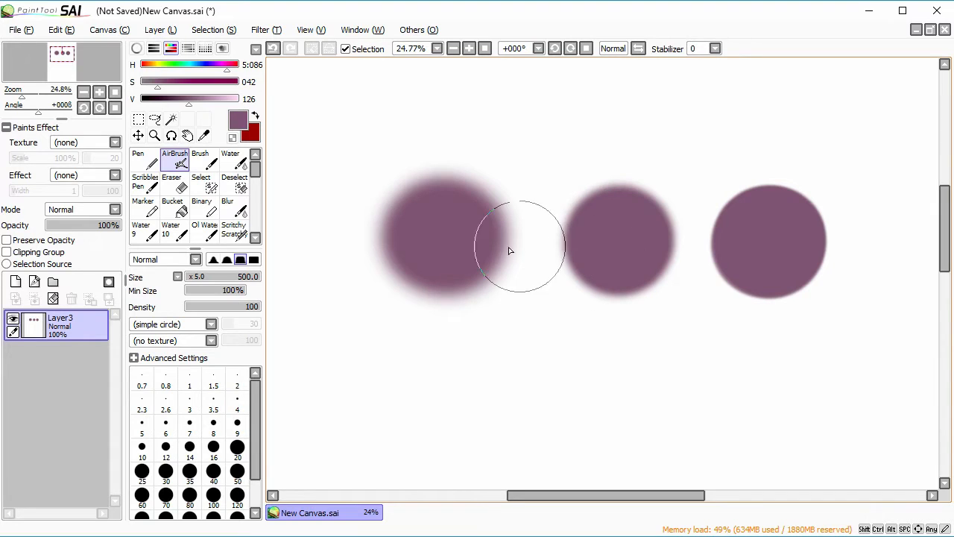
drag(607, 495, 642, 495)
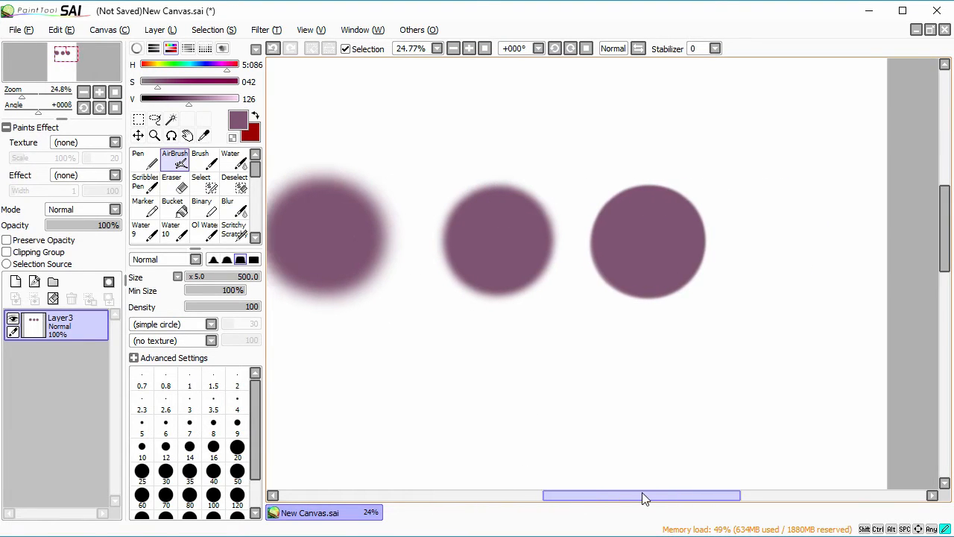
click(255, 261)
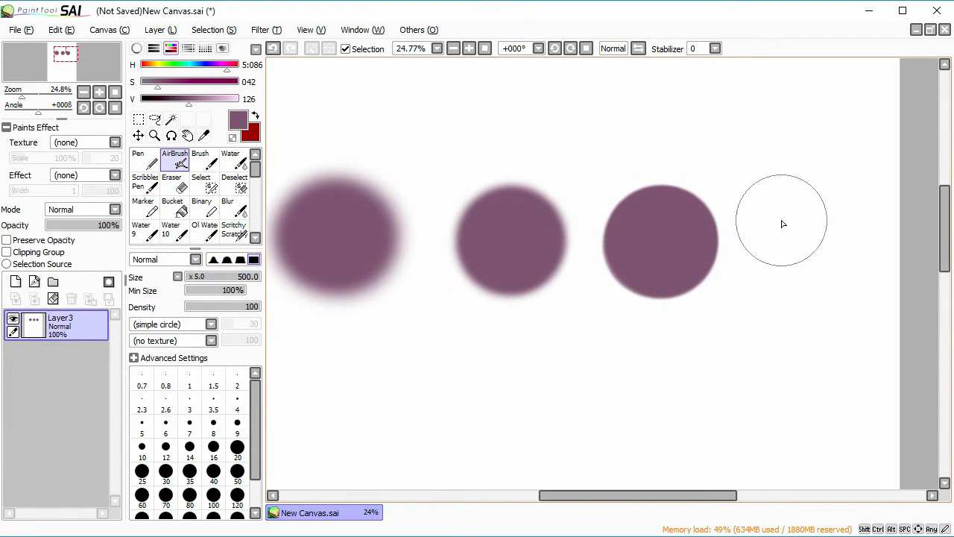
click(802, 243)
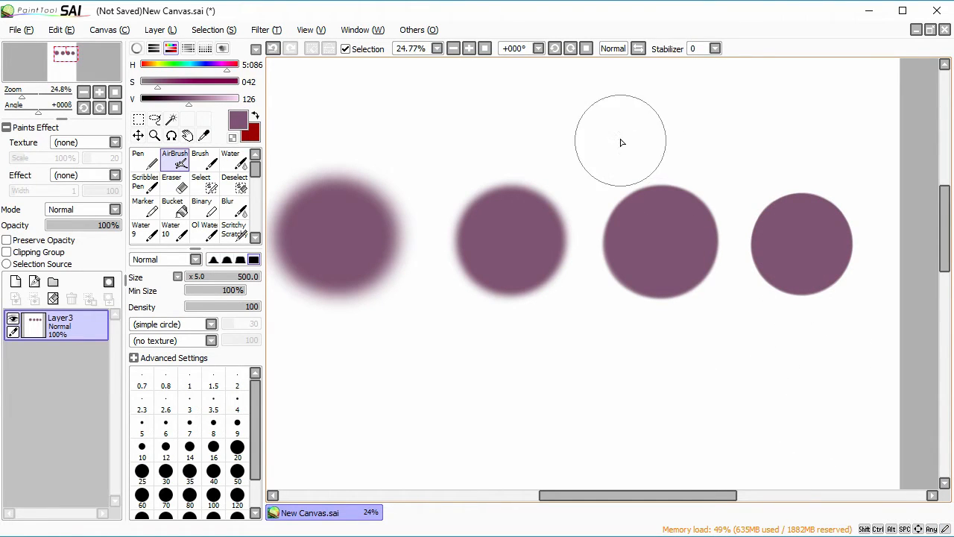
mouse_move(697, 103)
mouse_down()
mouse_move(755, 106)
mouse_move(789, 88)
mouse_move(668, 83)
mouse_move(651, 97)
mouse_move(729, 105)
mouse_move(653, 103)
mouse_move(726, 121)
mouse_move(677, 125)
mouse_move(776, 107)
mouse_move(677, 116)
mouse_move(727, 122)
mouse_move(676, 121)
mouse_move(756, 123)
mouse_move(698, 131)
mouse_move(751, 127)
mouse_move(659, 125)
mouse_move(701, 130)
mouse_move(785, 87)
mouse_move(663, 127)
mouse_move(677, 129)
mouse_move(754, 84)
mouse_up()
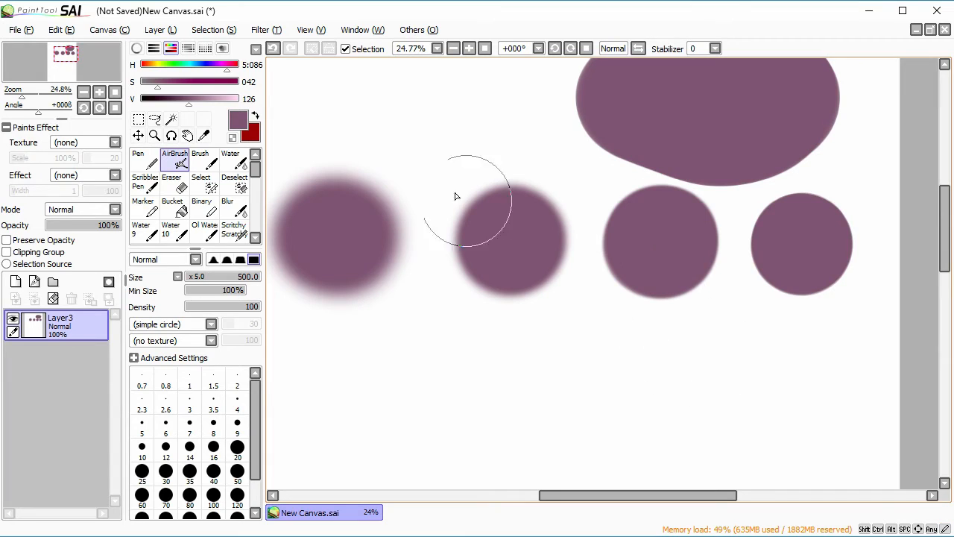
Clear Layer3 and scribble thin lines with the AirBrush at size 5, and more beside them at size 0.7.
click(53, 299)
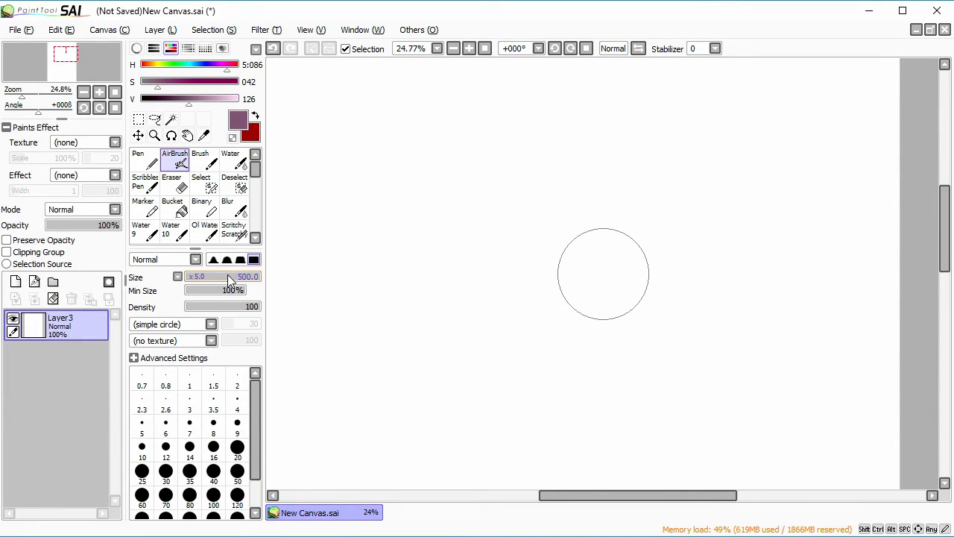
drag(256, 277, 341, 277)
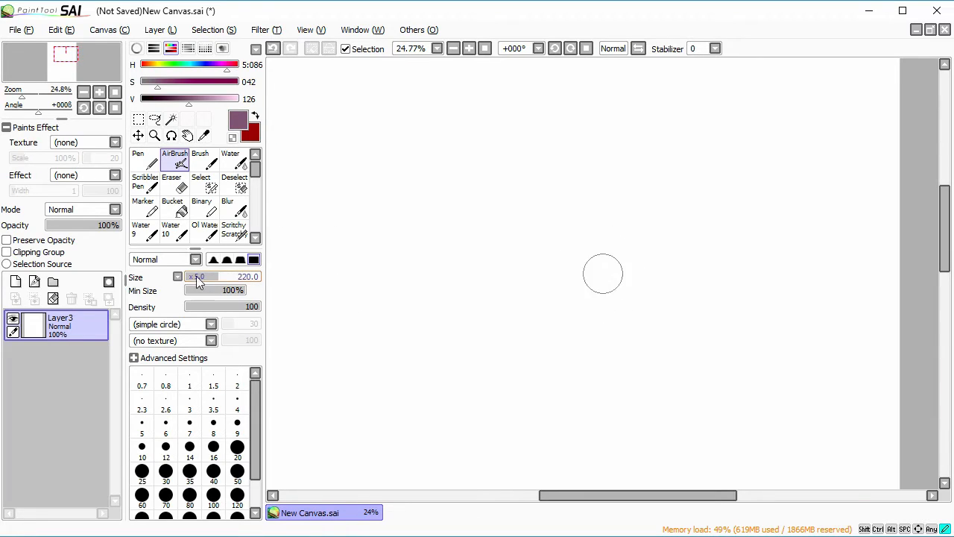
drag(144, 279, 143, 280)
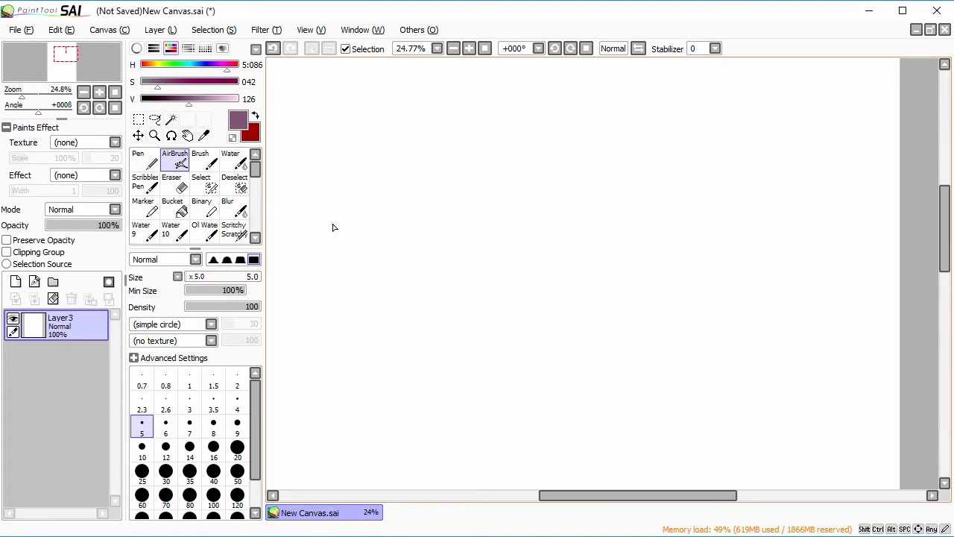
click(142, 380)
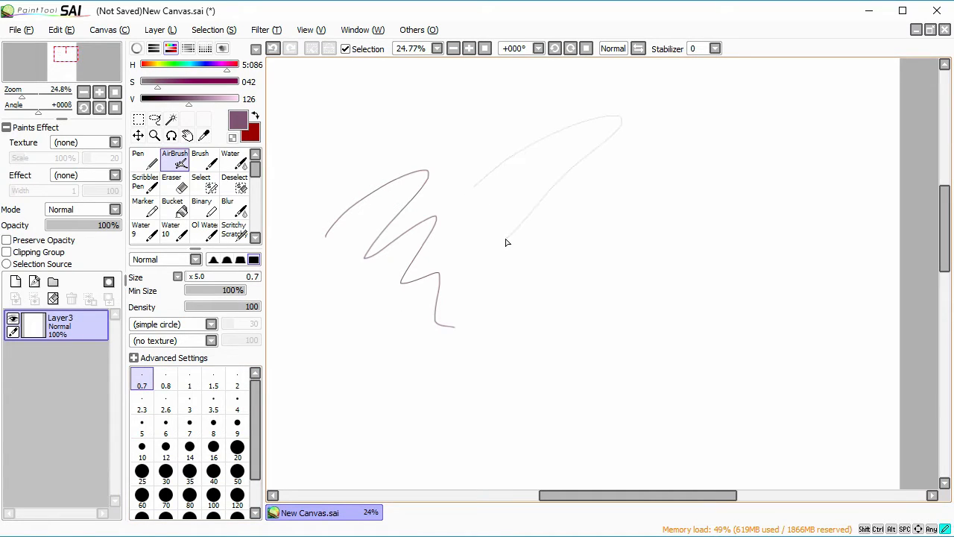
drag(567, 396, 539, 435)
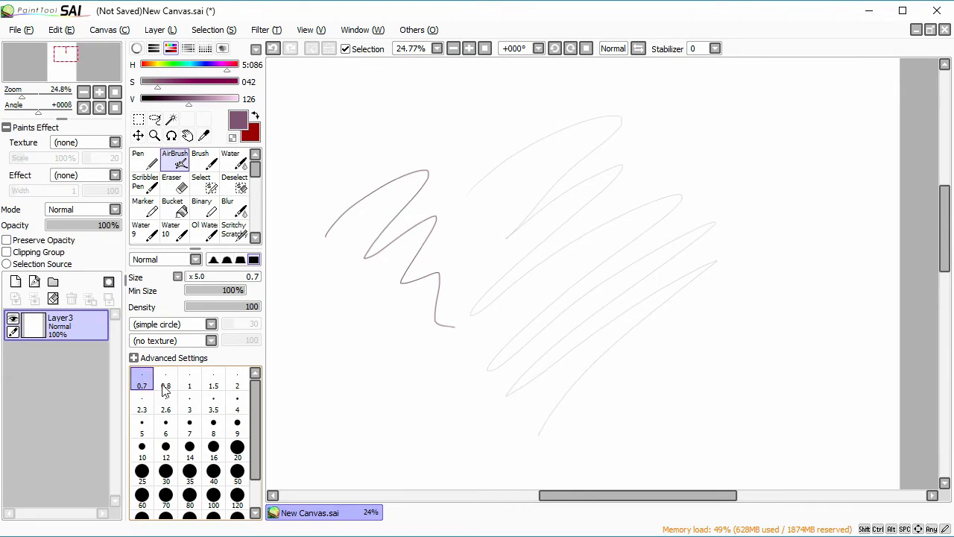
Paint a broad wavy stroke over the thin lines with the AirBrush at size 500, and clear Layer3.
mouse_move(255, 409)
mouse_down()
mouse_move(261, 486)
mouse_move(255, 367)
mouse_up()
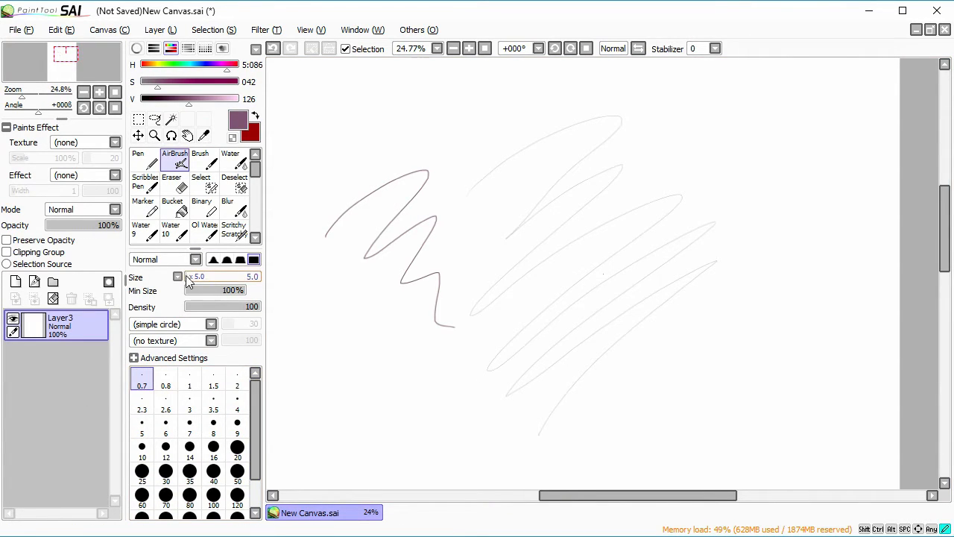
drag(203, 278, 262, 276)
mouse_move(488, 215)
mouse_down()
mouse_move(620, 162)
mouse_move(558, 270)
mouse_move(643, 386)
mouse_up()
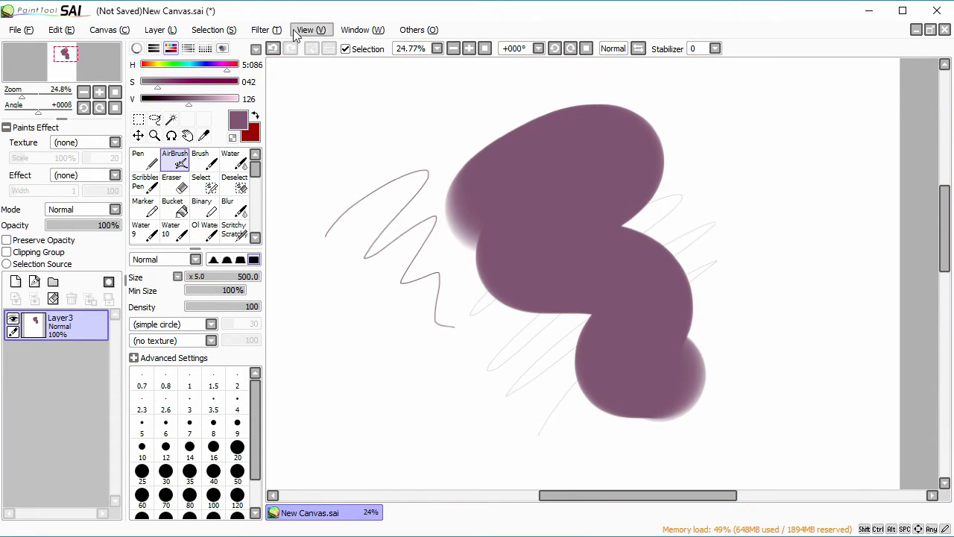
click(54, 298)
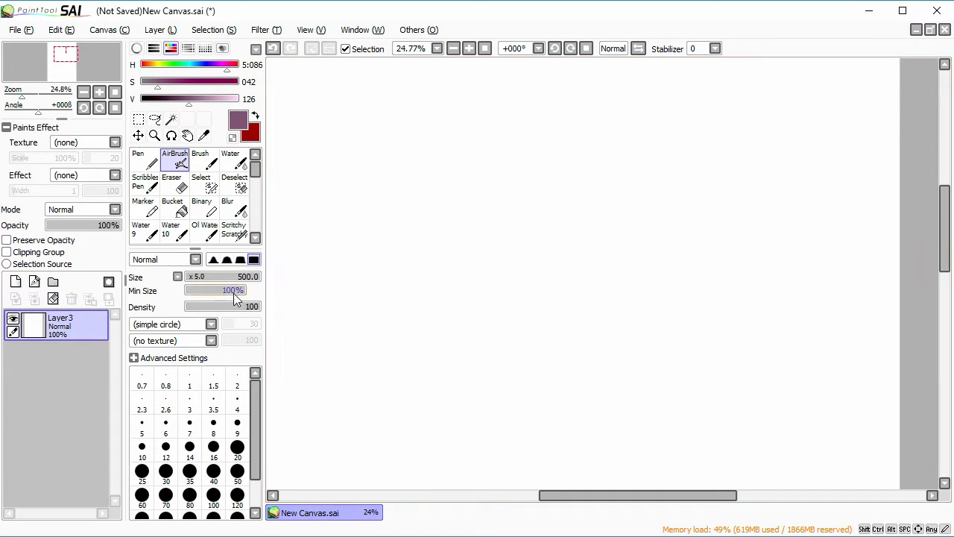
Set the AirBrush minimum size to 0% and paint looping strokes of varying width across the canvas.
drag(234, 293, 153, 304)
mouse_move(335, 231)
mouse_down()
mouse_move(395, 178)
mouse_move(498, 156)
mouse_move(363, 323)
mouse_move(577, 221)
mouse_move(574, 306)
mouse_move(764, 307)
mouse_move(827, 393)
mouse_move(834, 234)
mouse_move(728, 122)
mouse_move(643, 109)
mouse_move(567, 146)
mouse_move(542, 185)
mouse_move(634, 158)
mouse_move(701, 163)
mouse_up()
mouse_move(615, 232)
mouse_down()
mouse_move(729, 227)
mouse_move(619, 339)
mouse_move(645, 387)
mouse_move(729, 417)
mouse_move(662, 471)
mouse_move(473, 465)
mouse_move(388, 357)
mouse_up()
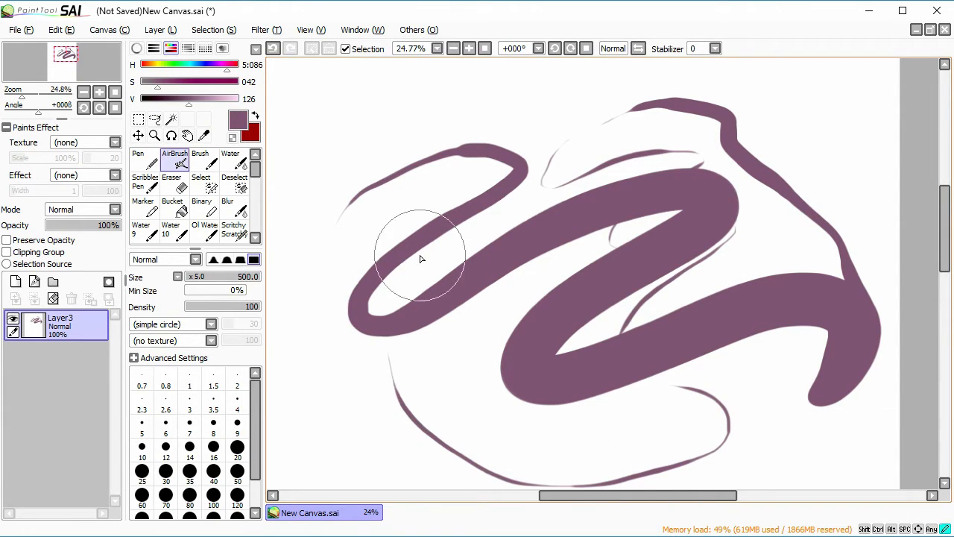
mouse_move(376, 241)
mouse_down()
mouse_move(454, 237)
mouse_move(597, 271)
mouse_move(624, 419)
mouse_move(853, 379)
mouse_move(498, 289)
mouse_move(442, 132)
mouse_move(661, 226)
mouse_up()
Set the AirBrush minimum size to 52% and paint looping strokes on Layer3, clearing it before each round.
click(217, 291)
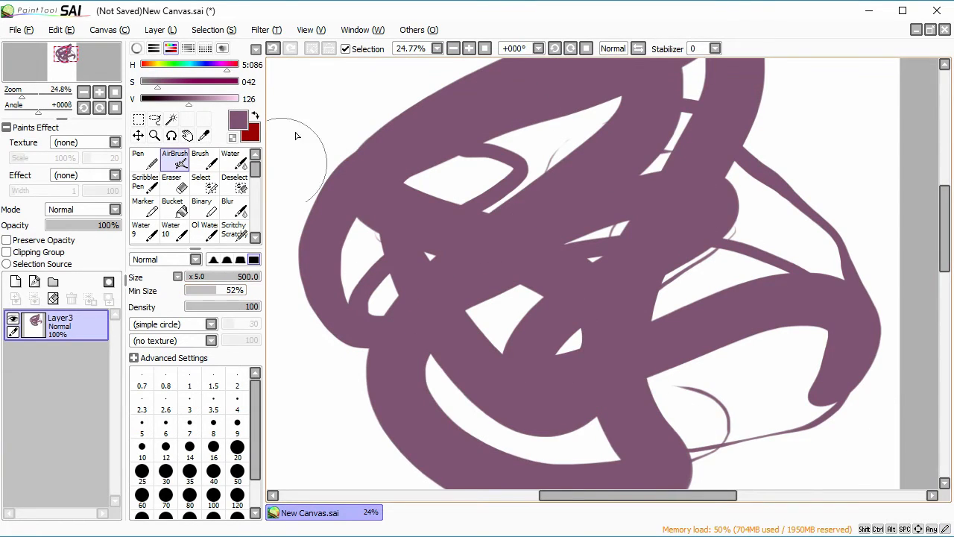
click(53, 298)
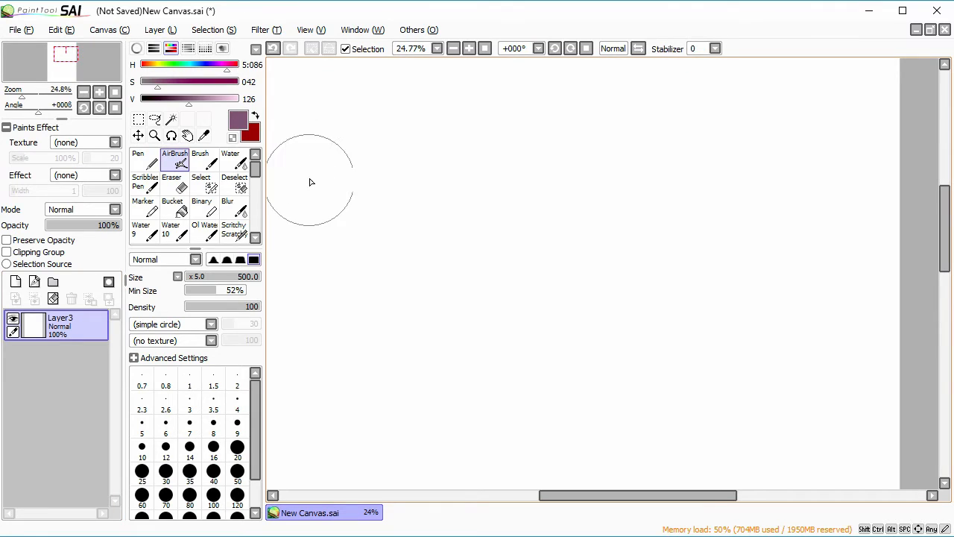
mouse_move(311, 182)
mouse_down()
mouse_move(319, 161)
mouse_move(542, 105)
mouse_move(388, 297)
mouse_move(722, 163)
mouse_move(708, 335)
mouse_move(809, 440)
mouse_move(760, 82)
mouse_move(619, 385)
mouse_move(558, 316)
mouse_move(571, 191)
mouse_move(420, 196)
mouse_move(324, 331)
mouse_move(452, 328)
mouse_move(729, 162)
mouse_move(726, 390)
mouse_move(658, 421)
mouse_up()
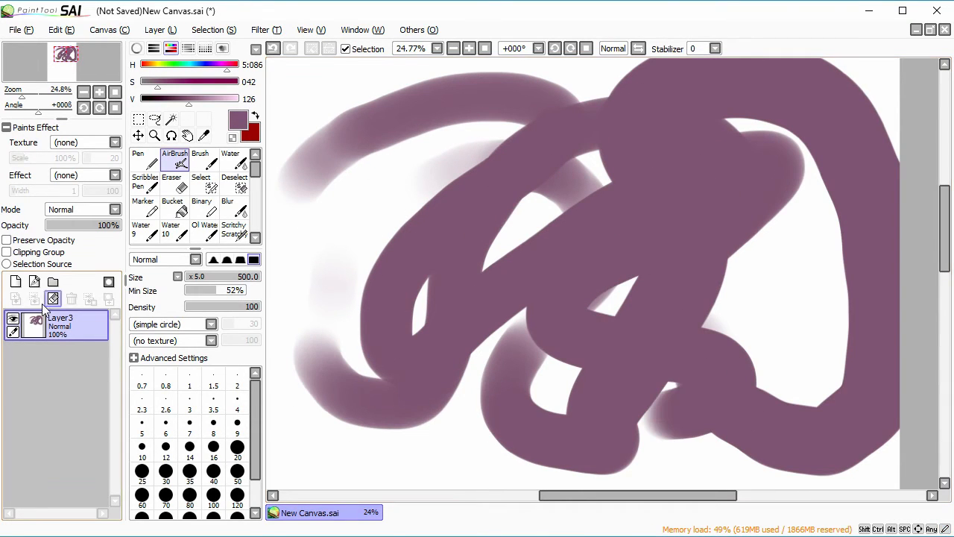
click(53, 298)
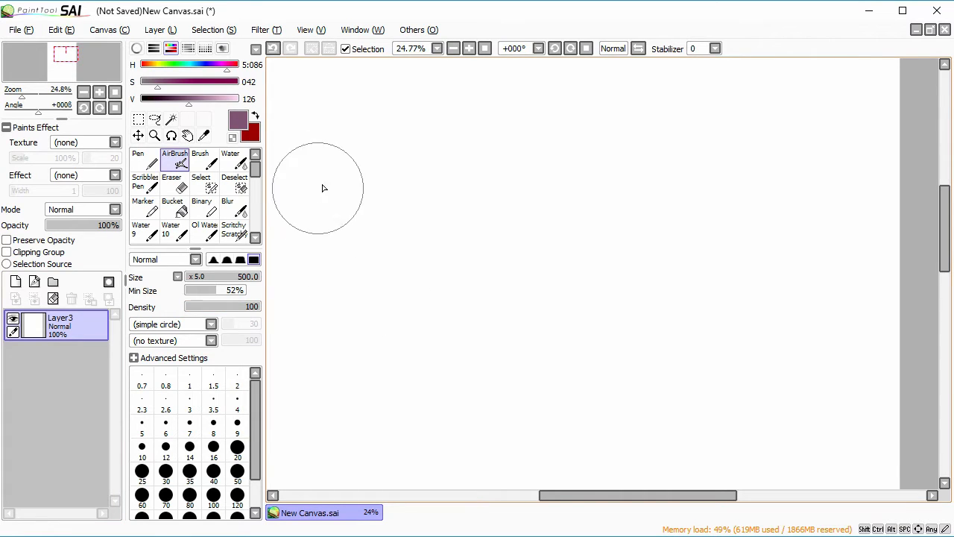
mouse_move(301, 209)
mouse_down()
mouse_move(427, 123)
mouse_move(634, 159)
mouse_move(349, 361)
mouse_move(794, 254)
mouse_move(792, 365)
mouse_move(851, 435)
mouse_move(842, 470)
mouse_up()
Clear Layer3 and paint overlapping AirBrush strokes at density 10, adding more strokes at density 44.
click(53, 298)
click(193, 307)
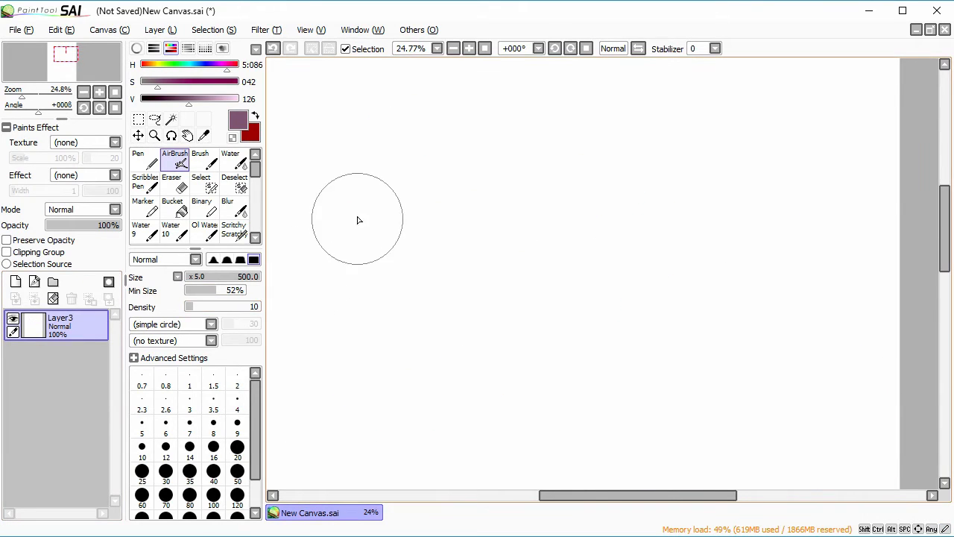
mouse_move(358, 219)
mouse_down()
mouse_move(441, 219)
mouse_move(443, 324)
mouse_move(498, 368)
mouse_move(522, 425)
mouse_move(812, 455)
mouse_up()
mouse_move(433, 186)
mouse_down()
mouse_move(686, 117)
mouse_move(703, 330)
mouse_move(603, 466)
mouse_move(551, 94)
mouse_move(556, 100)
mouse_move(343, 224)
mouse_move(316, 208)
mouse_up()
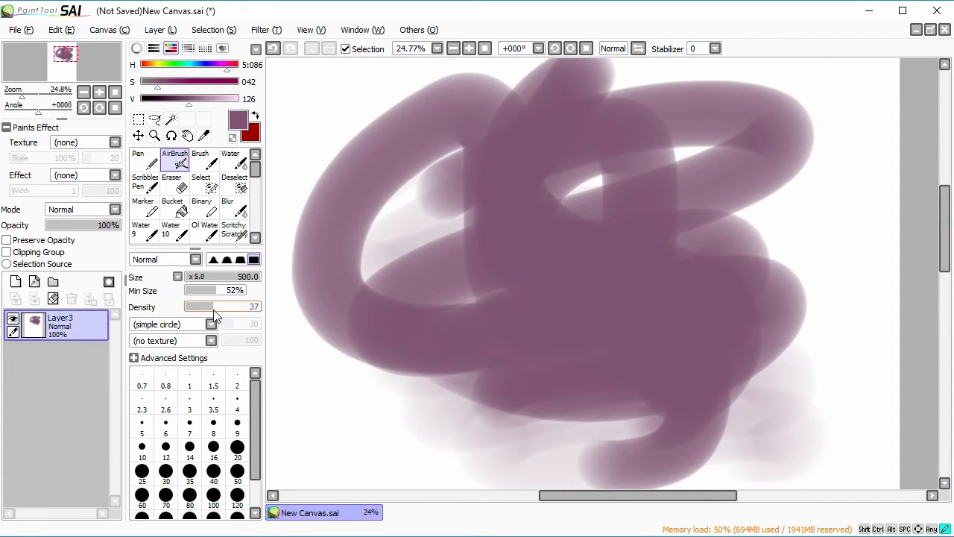
mouse_move(348, 92)
mouse_down()
mouse_move(288, 197)
mouse_move(363, 80)
mouse_move(347, 217)
mouse_move(343, 193)
mouse_move(358, 169)
mouse_move(370, 235)
mouse_move(396, 233)
mouse_up()
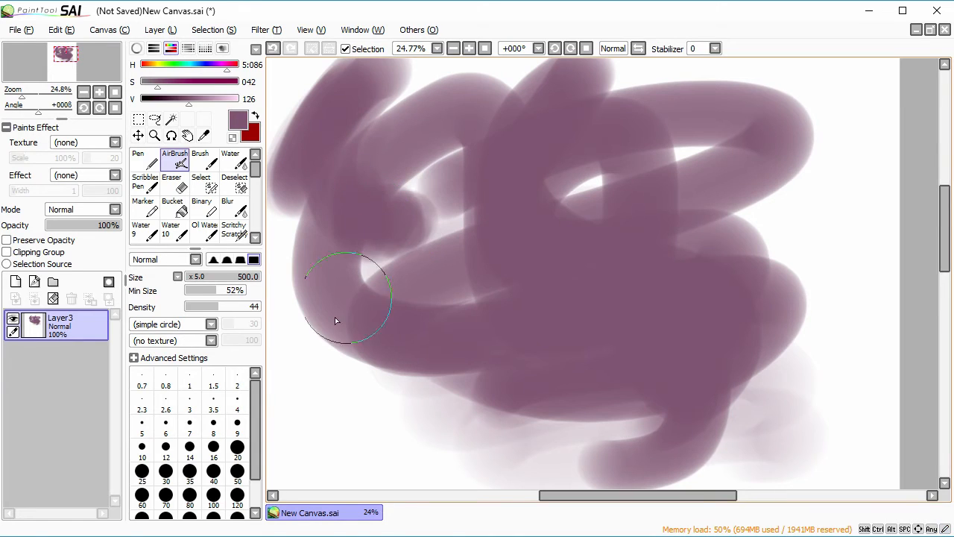
Smooth the upper-left part of the purple strokes with the Blur tool and clear Layer3.
click(233, 207)
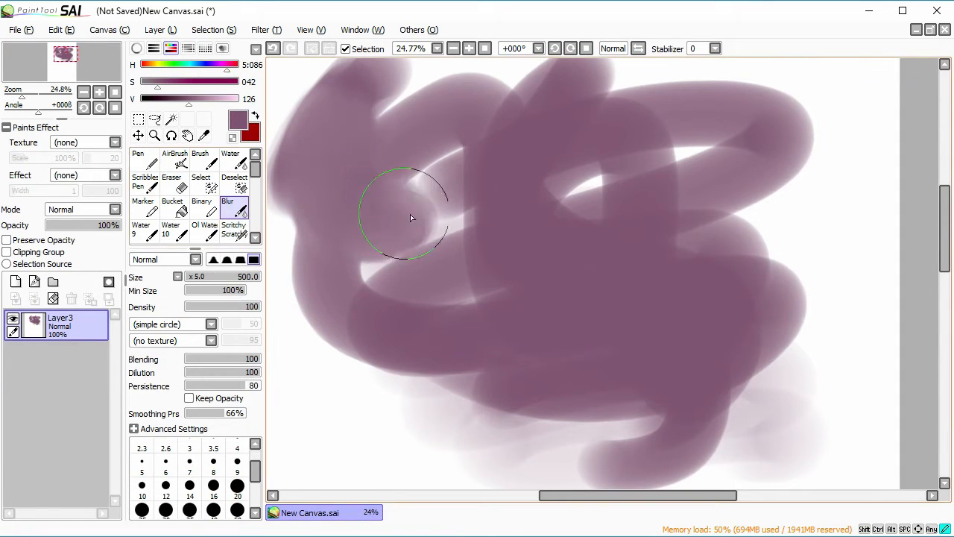
mouse_move(410, 217)
mouse_down()
mouse_move(308, 154)
mouse_move(364, 128)
mouse_move(440, 235)
mouse_move(311, 276)
mouse_up()
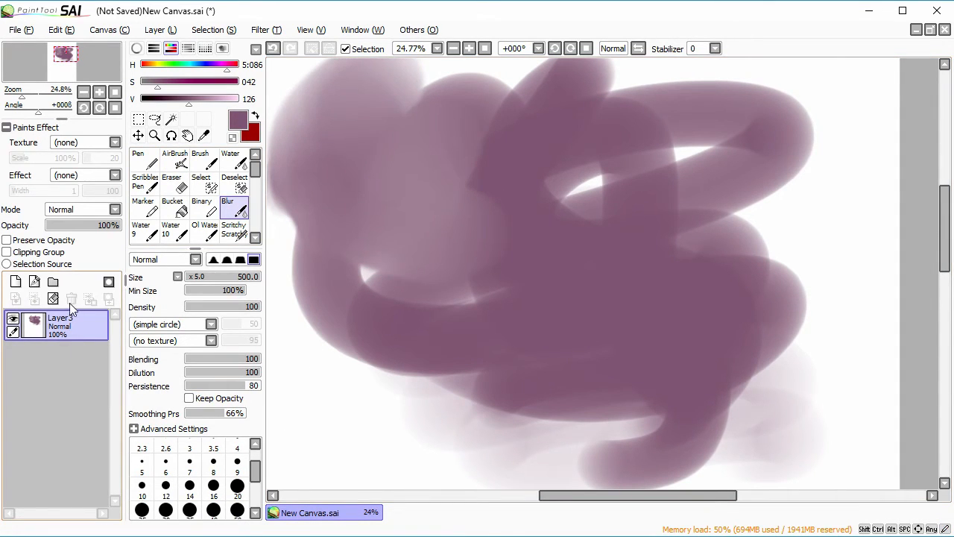
click(53, 299)
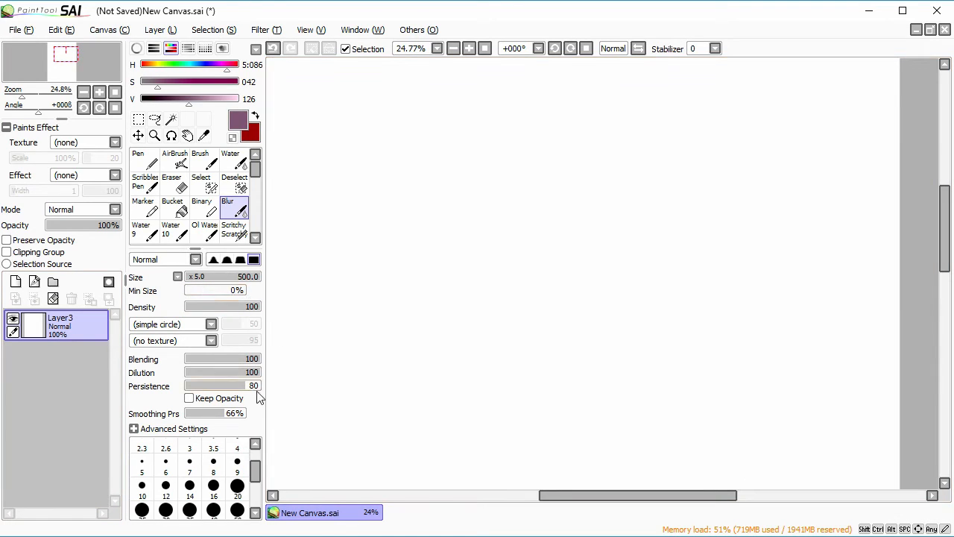
Switch to the AirBrush, try the Flat_rough brush shape, and change it to Flat_bristle at intensity 100.
click(175, 159)
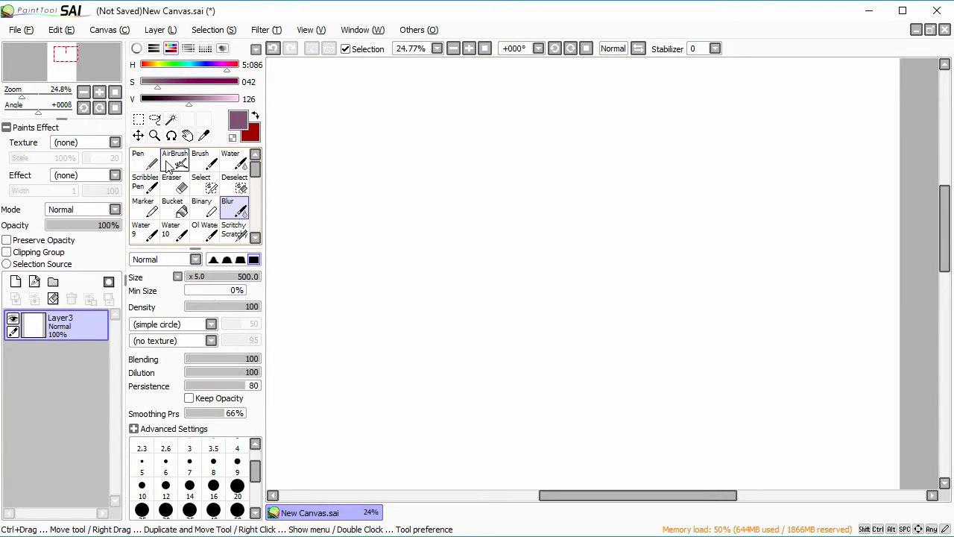
click(211, 326)
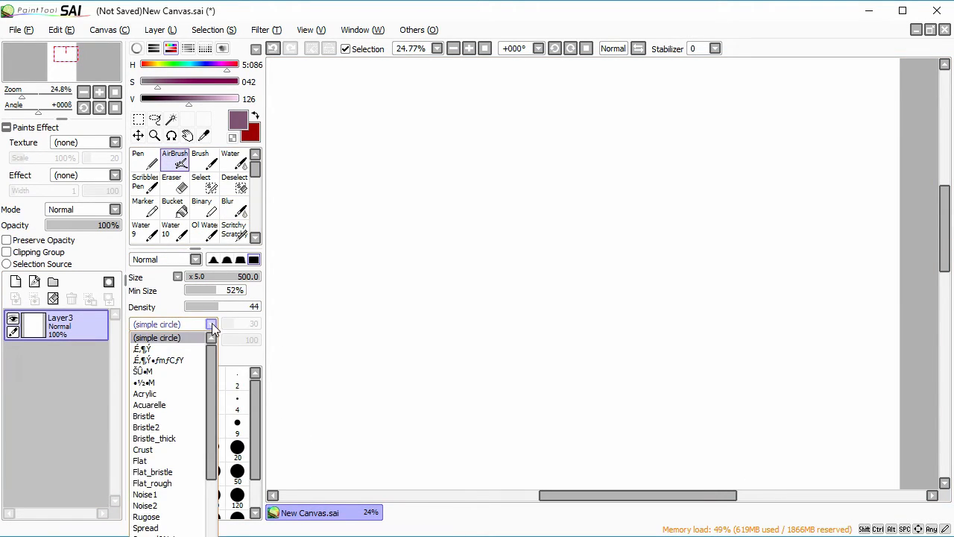
click(212, 326)
click(211, 326)
click(164, 485)
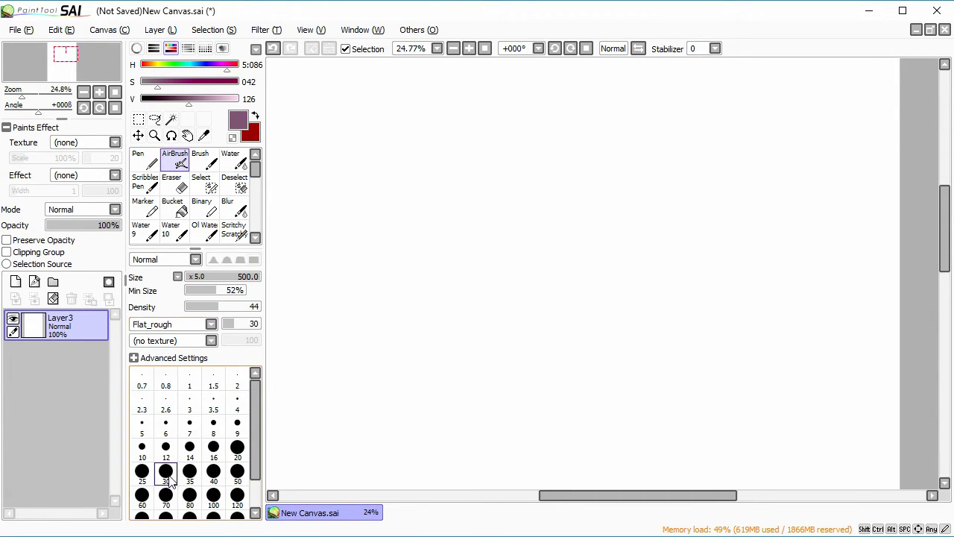
click(211, 325)
click(164, 473)
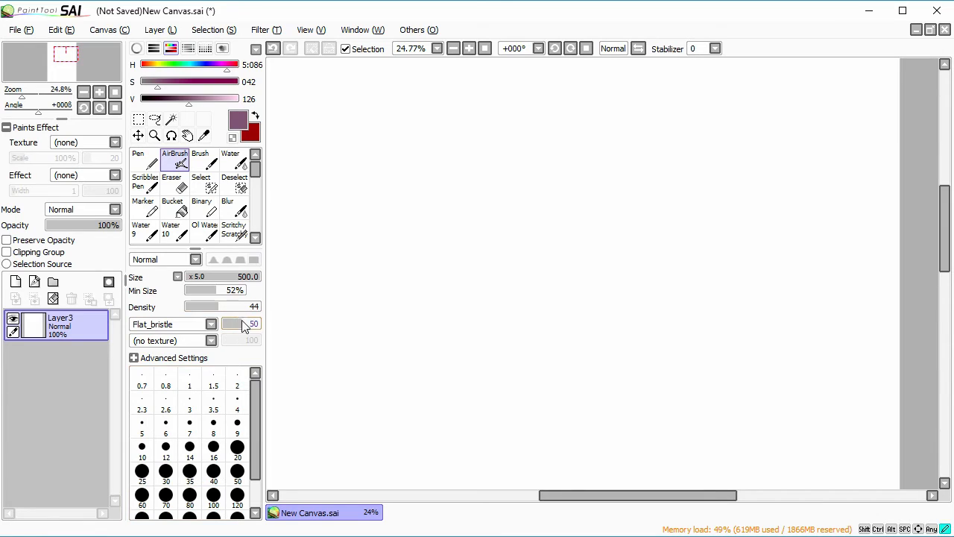
drag(243, 326, 261, 327)
Paint several overlapping curved bristle strokes across the canvas with the Flat_bristle AirBrush.
mouse_move(347, 241)
mouse_down()
mouse_move(402, 254)
mouse_move(507, 326)
mouse_move(701, 320)
mouse_up()
drag(379, 317, 667, 350)
drag(619, 175, 786, 264)
mouse_move(749, 186)
mouse_down()
mouse_move(800, 246)
mouse_move(782, 223)
mouse_move(731, 234)
mouse_move(723, 183)
mouse_move(799, 316)
mouse_up()
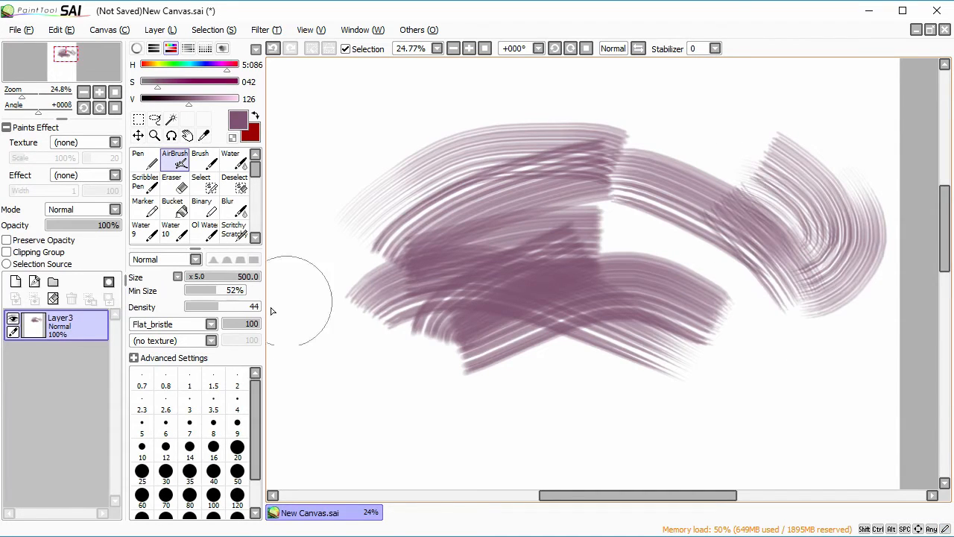
Paint two tapering bristle strokes above the others at 0% minimum size, and raise the minimum size to 100%.
click(217, 291)
drag(211, 291, 149, 290)
drag(328, 170, 554, 127)
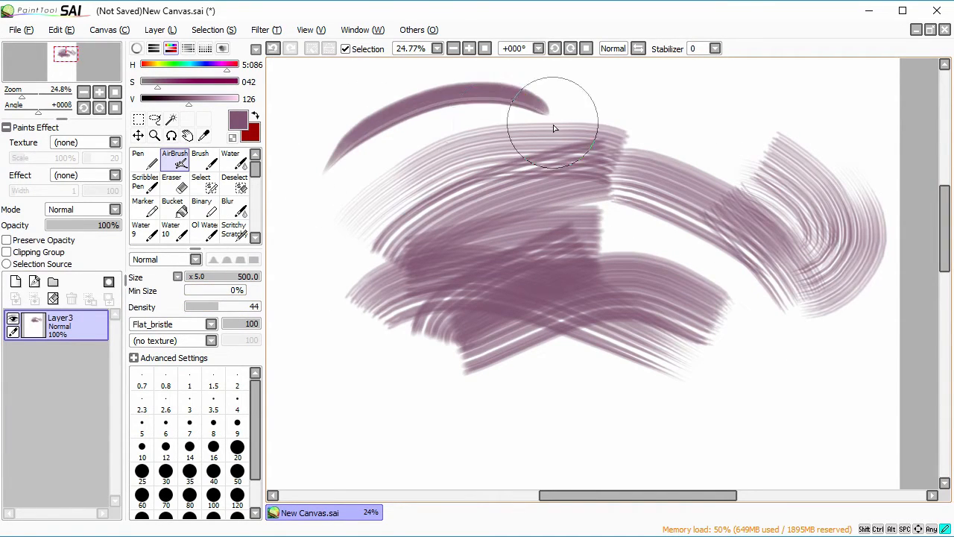
drag(402, 143, 575, 192)
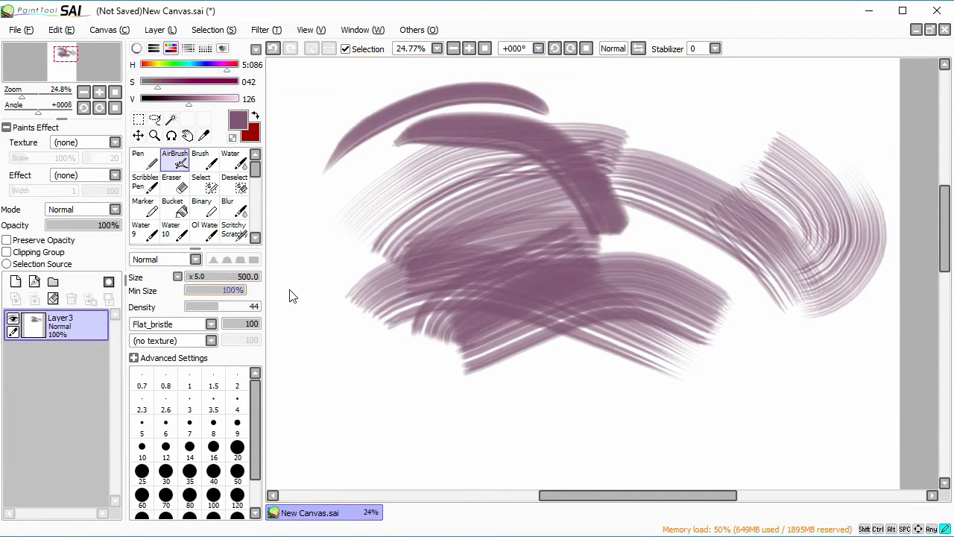
Clear Layer3, change the AirBrush brush shape to Acrylic, and paint sweeping textured strokes across the canvas.
key(Delete)
click(184, 325)
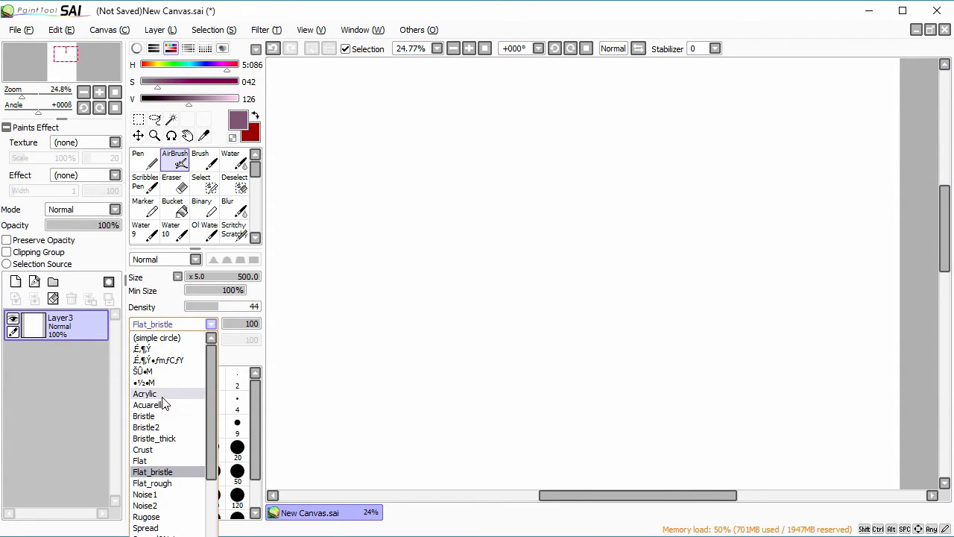
click(160, 394)
mouse_move(340, 202)
mouse_down()
mouse_move(531, 273)
mouse_move(515, 365)
mouse_up()
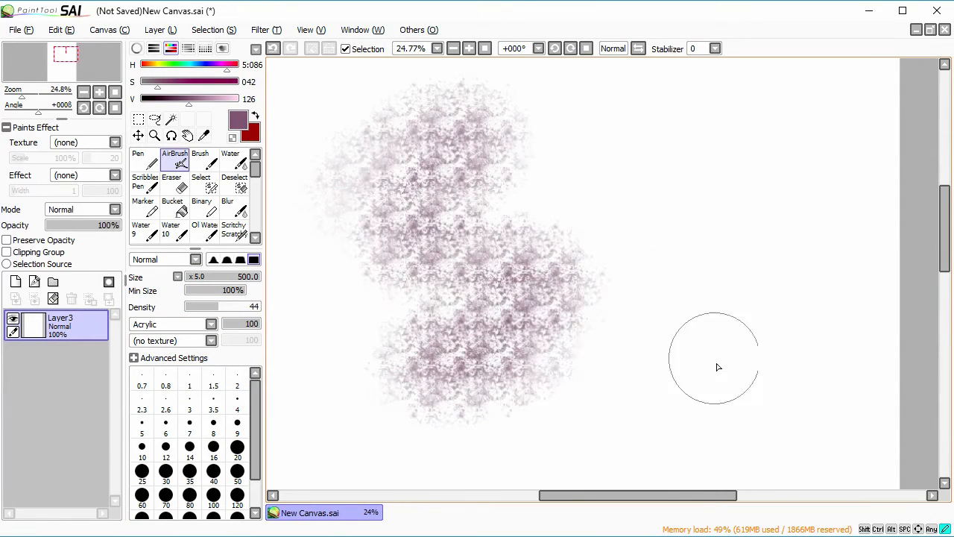
mouse_move(718, 367)
mouse_down()
mouse_move(511, 132)
mouse_move(396, 243)
mouse_move(358, 246)
mouse_up()
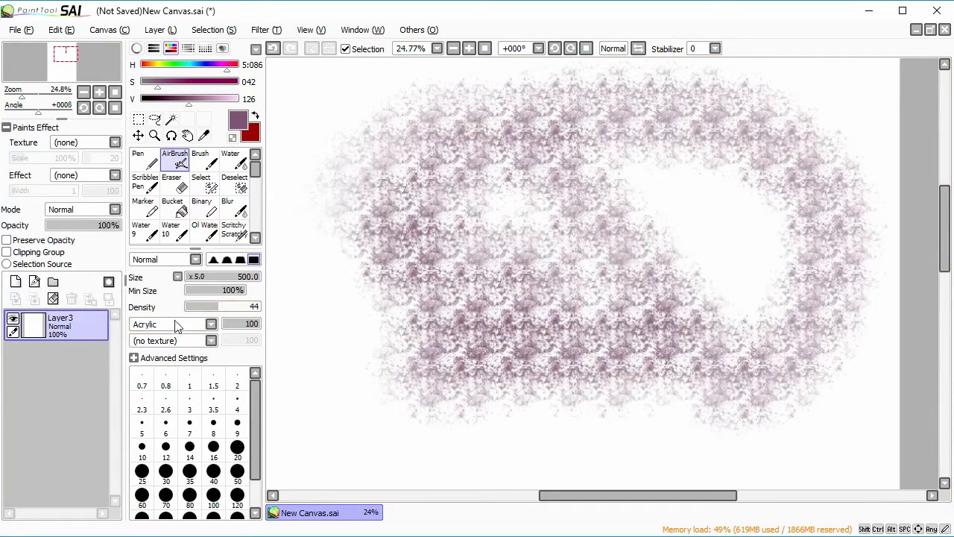
Clear Layer3 and reset the AirBrush brush shape to (simple circle).
key(Delete)
click(184, 325)
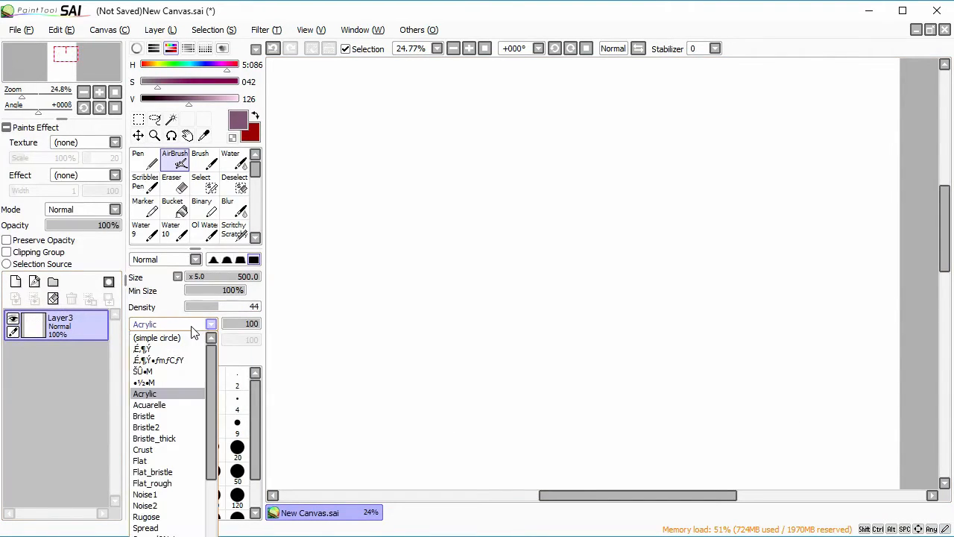
click(192, 339)
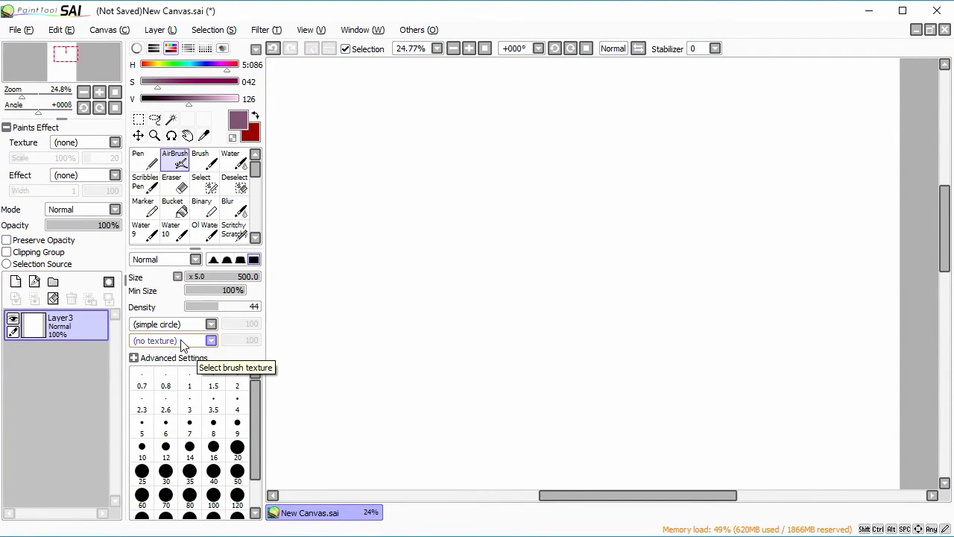
Set the AirBrush brush texture to (paper textures) and paint large overlapping looping strokes.
click(212, 341)
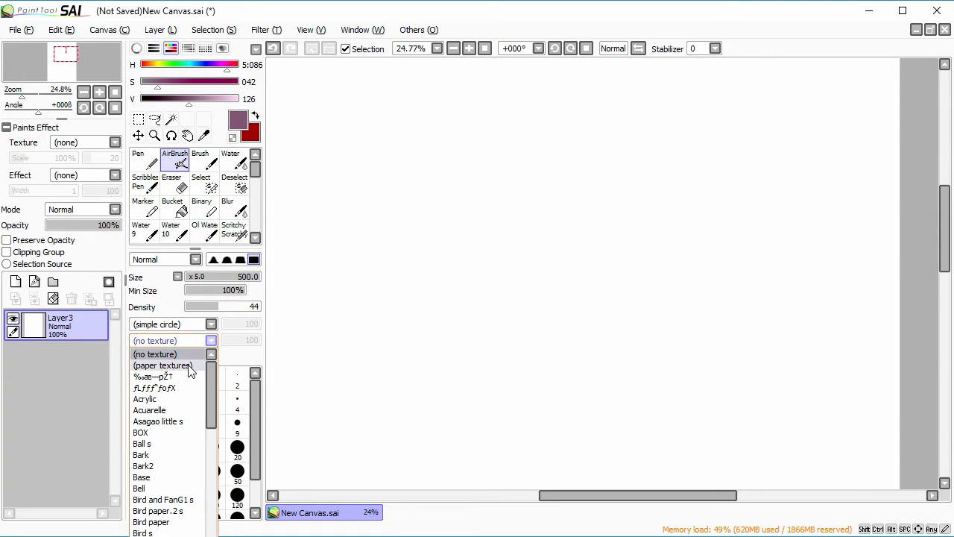
click(193, 365)
mouse_move(335, 253)
mouse_down()
mouse_move(492, 154)
mouse_move(379, 330)
mouse_move(510, 414)
mouse_move(596, 448)
mouse_move(575, 64)
mouse_move(301, 358)
mouse_up()
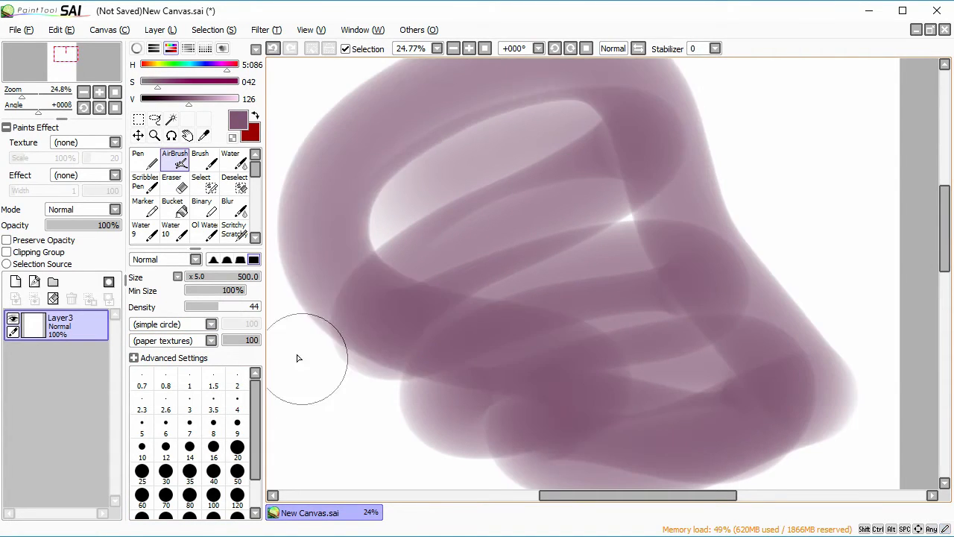
Change the brush texture to Acrylic, try it over the existing strokes, and clear Layer3.
click(191, 339)
click(171, 395)
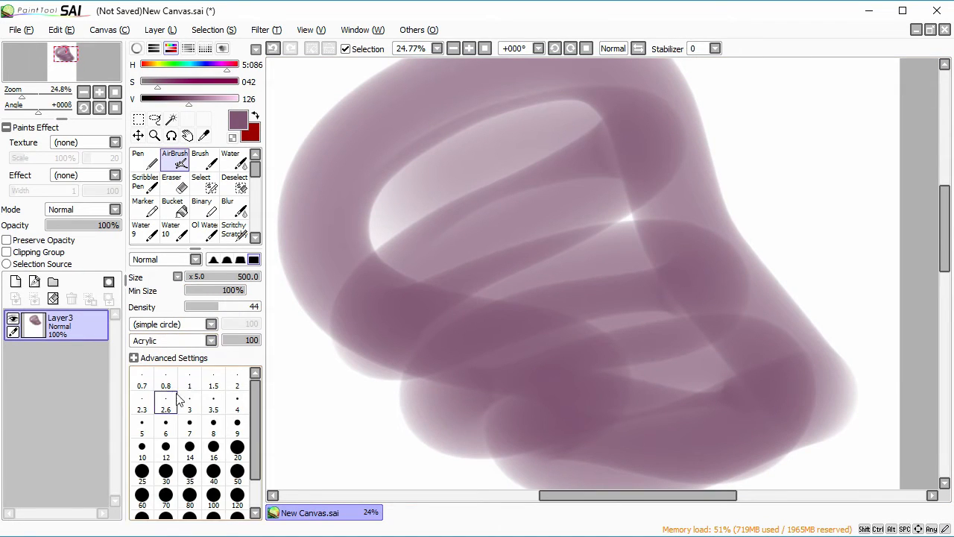
mouse_move(444, 203)
mouse_down()
mouse_move(520, 303)
mouse_move(757, 336)
mouse_move(792, 417)
mouse_move(395, 418)
mouse_up()
click(53, 298)
Change the brush texture to Bird12 s, paint broad patterned strokes across the canvas, and clear Layer3.
click(211, 340)
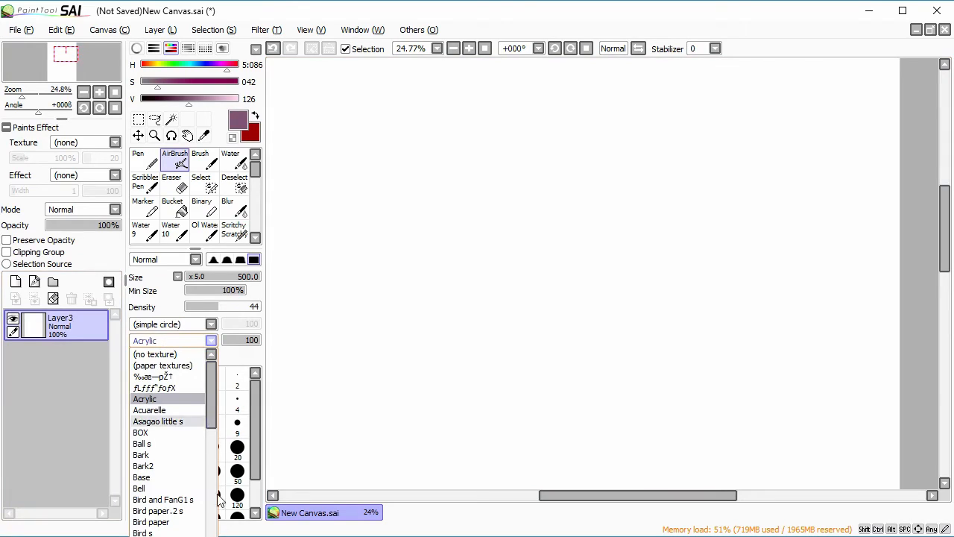
click(166, 535)
mouse_move(386, 233)
mouse_down()
mouse_move(675, 286)
mouse_move(580, 371)
mouse_move(642, 387)
mouse_move(746, 440)
mouse_move(552, 460)
mouse_up()
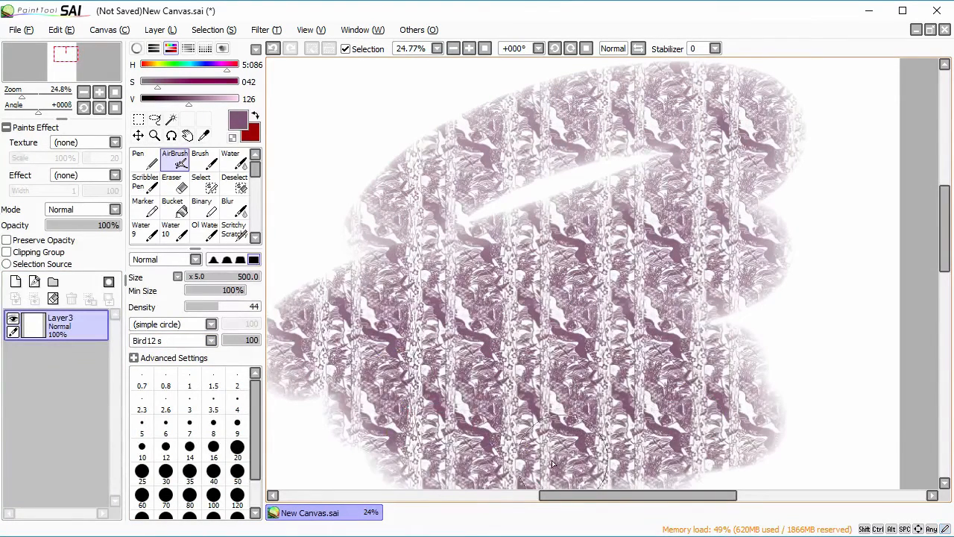
click(53, 298)
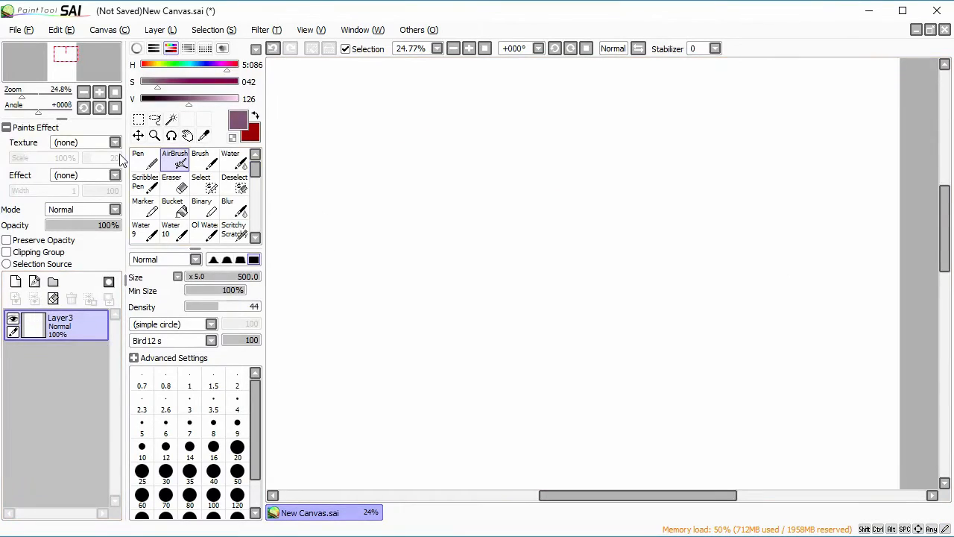
Reset the brush texture to (no texture) and expand the AirBrush's advanced settings.
click(173, 340)
click(185, 354)
click(186, 358)
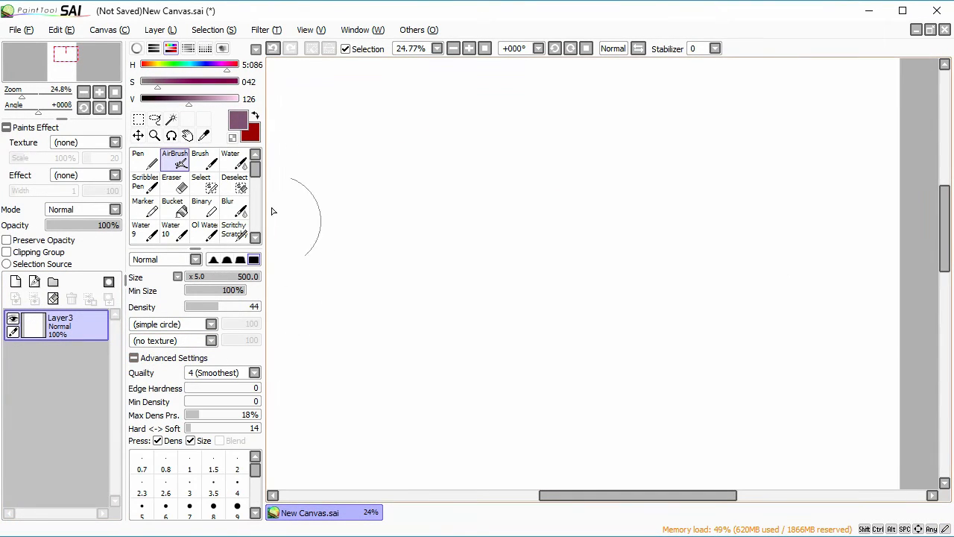
Set the AirBrush quality to 1 (Fastest) and paint a wide zigzag stroke on the canvas.
click(213, 374)
click(220, 376)
click(226, 378)
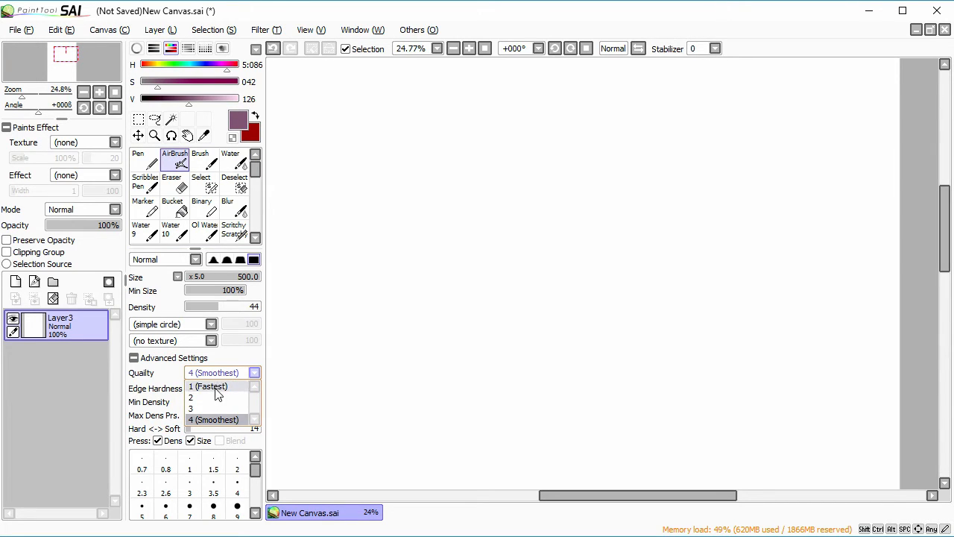
click(217, 394)
mouse_move(341, 291)
mouse_down()
mouse_move(532, 230)
mouse_move(574, 380)
mouse_up()
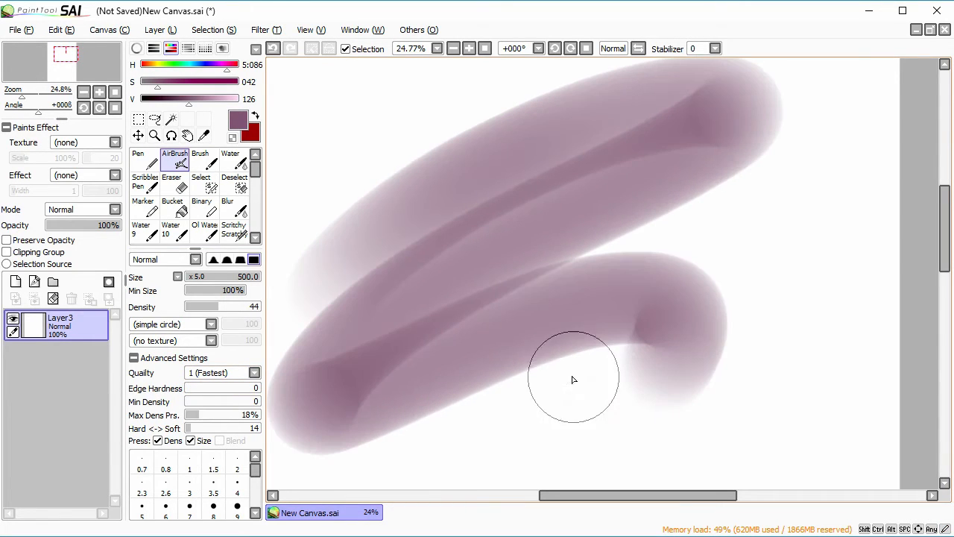
Set the AirBrush quality to 4 (Smoothest), paint overlapping strokes over the zigzag, and clear Layer3.
click(227, 373)
click(221, 418)
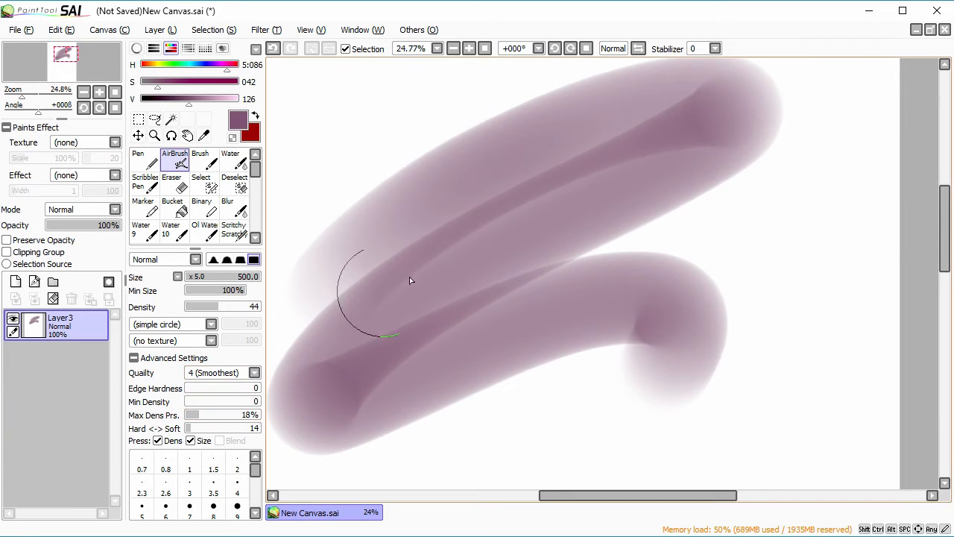
mouse_move(409, 277)
mouse_down()
mouse_move(754, 252)
mouse_move(491, 356)
mouse_move(782, 307)
mouse_move(545, 478)
mouse_move(618, 467)
mouse_move(487, 503)
mouse_move(473, 532)
mouse_up()
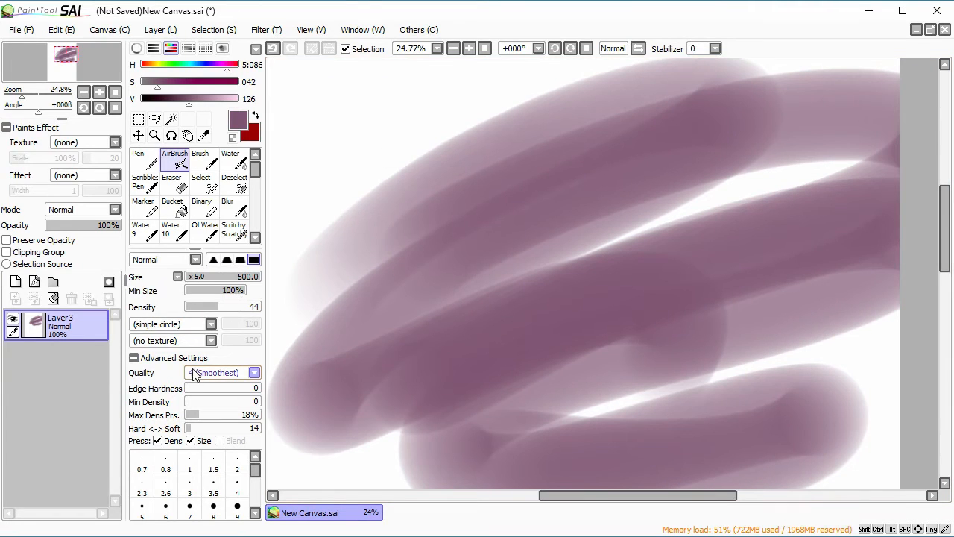
key(Delete)
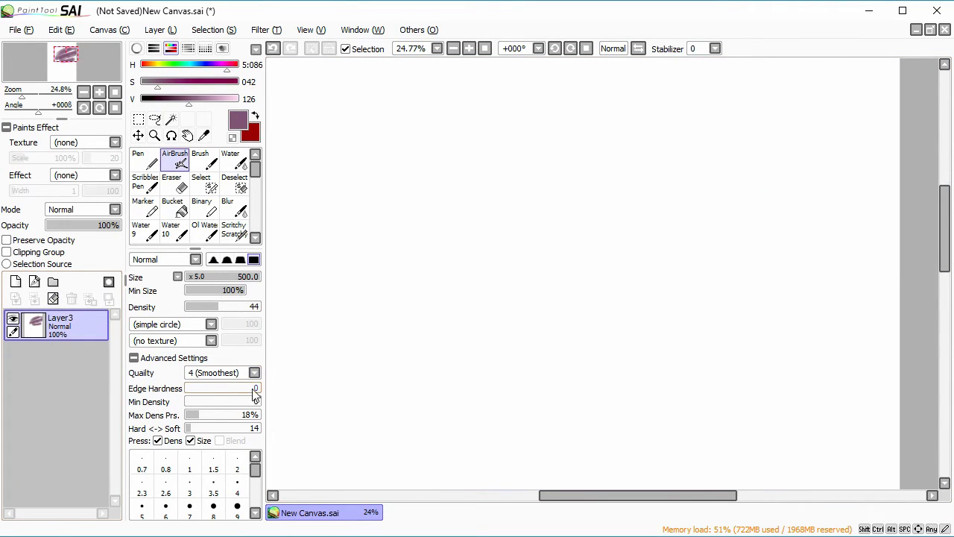
Test the AirBrush with raised Edge Hardness and back at 0 using overlapping strokes, and clear Layer3.
drag(244, 393, 260, 388)
mouse_move(368, 224)
mouse_down()
mouse_move(458, 160)
mouse_move(454, 207)
mouse_move(800, 247)
mouse_move(748, 321)
mouse_move(654, 390)
mouse_move(631, 460)
mouse_move(805, 447)
mouse_up()
drag(258, 389, 187, 388)
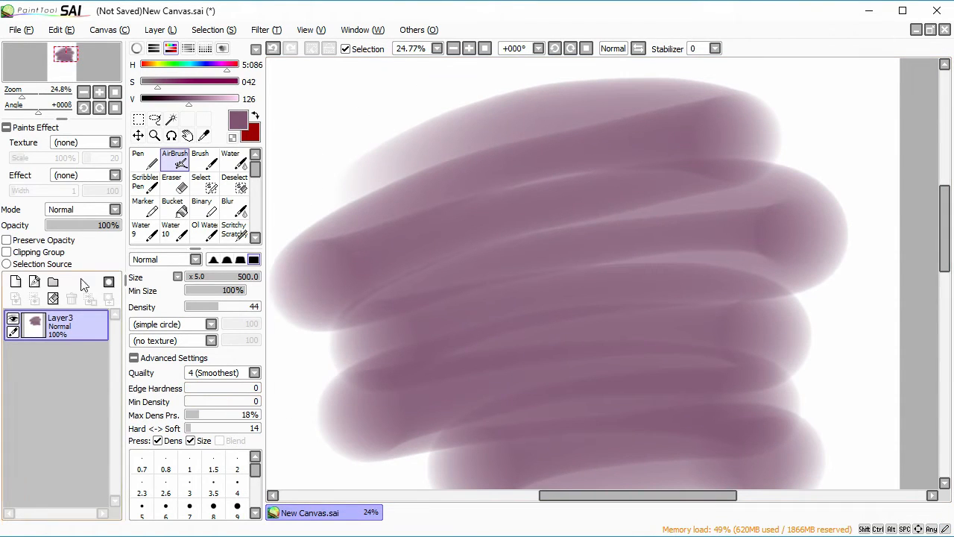
mouse_move(283, 411)
mouse_down()
mouse_move(351, 90)
mouse_move(490, 163)
mouse_move(401, 304)
mouse_move(314, 483)
mouse_move(356, 466)
mouse_up()
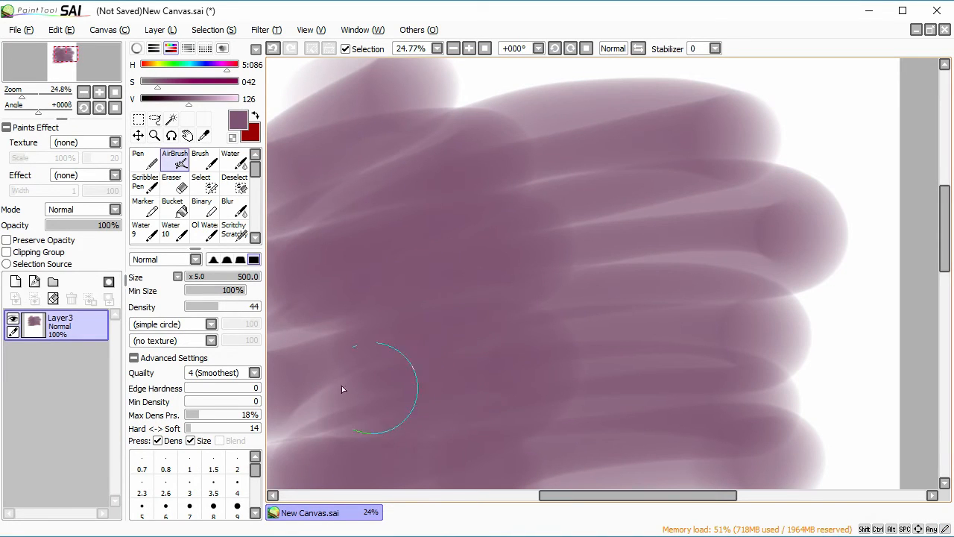
click(53, 298)
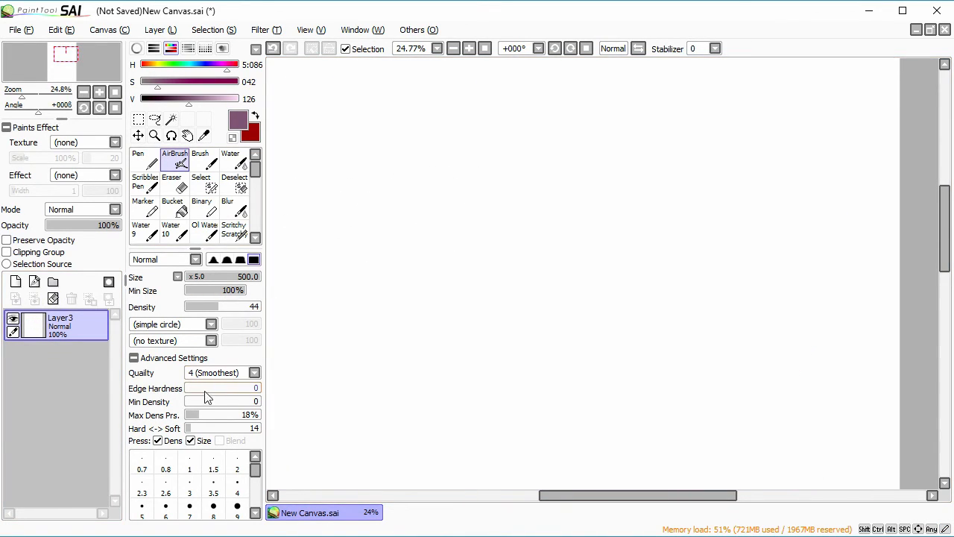
Compare AirBrush strokes at Min Density 100 and 0, clearing Layer3 after each test.
drag(192, 401, 272, 410)
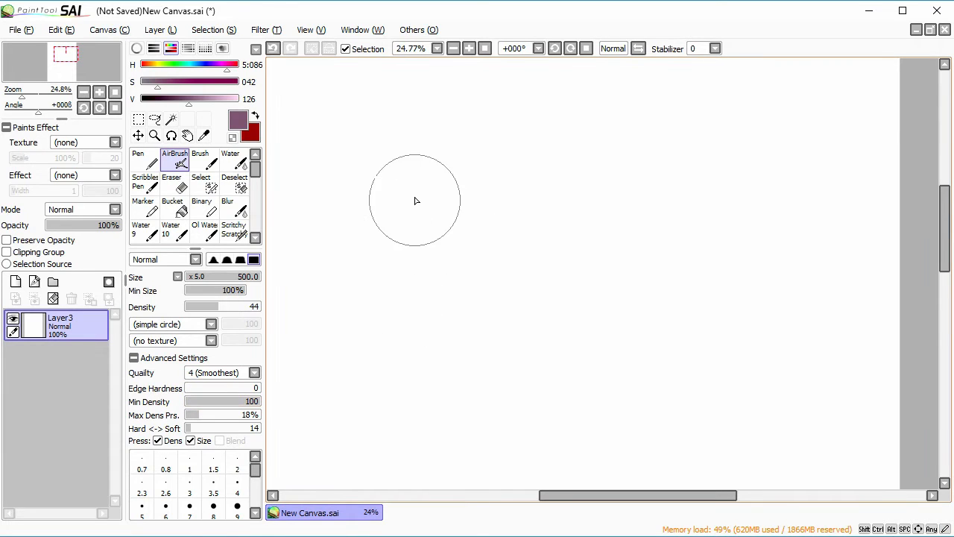
mouse_move(336, 255)
mouse_down()
mouse_move(420, 172)
mouse_move(716, 164)
mouse_move(694, 228)
mouse_move(467, 394)
mouse_move(441, 455)
mouse_move(494, 235)
mouse_move(637, 114)
mouse_move(743, 92)
mouse_move(805, 106)
mouse_move(773, 160)
mouse_move(810, 170)
mouse_move(705, 239)
mouse_move(633, 346)
mouse_move(656, 441)
mouse_move(585, 465)
mouse_move(366, 443)
mouse_move(392, 236)
mouse_up()
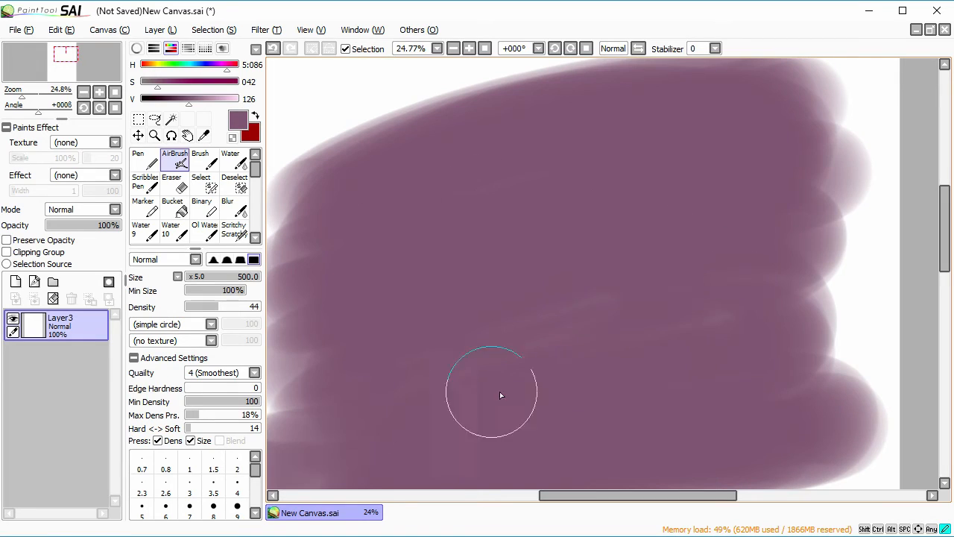
click(53, 298)
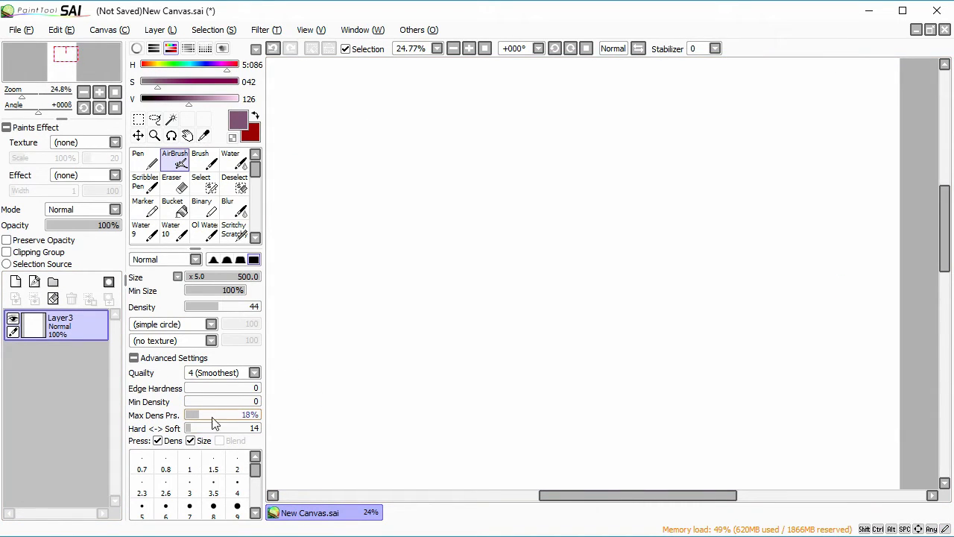
mouse_move(332, 343)
mouse_down()
mouse_move(720, 132)
mouse_move(655, 271)
mouse_move(667, 330)
mouse_move(473, 420)
mouse_up()
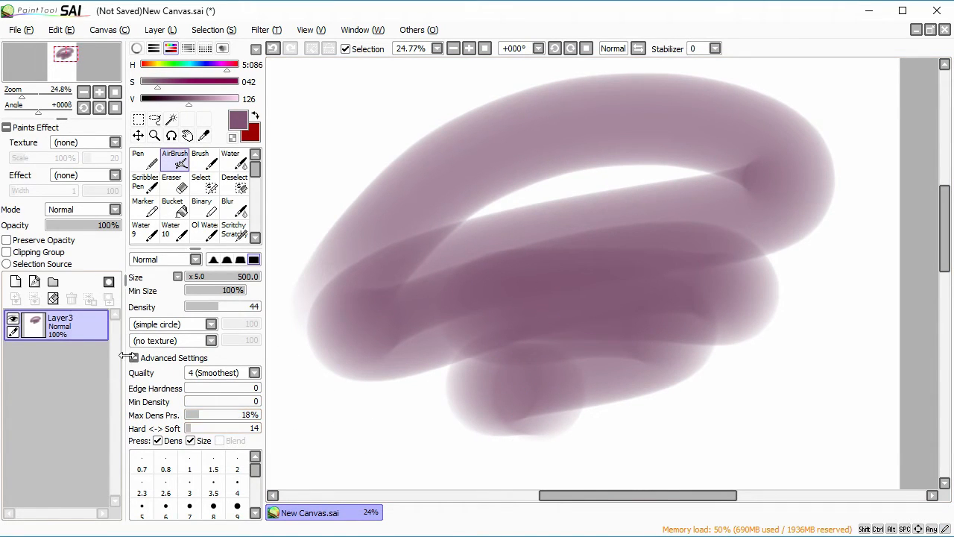
click(56, 299)
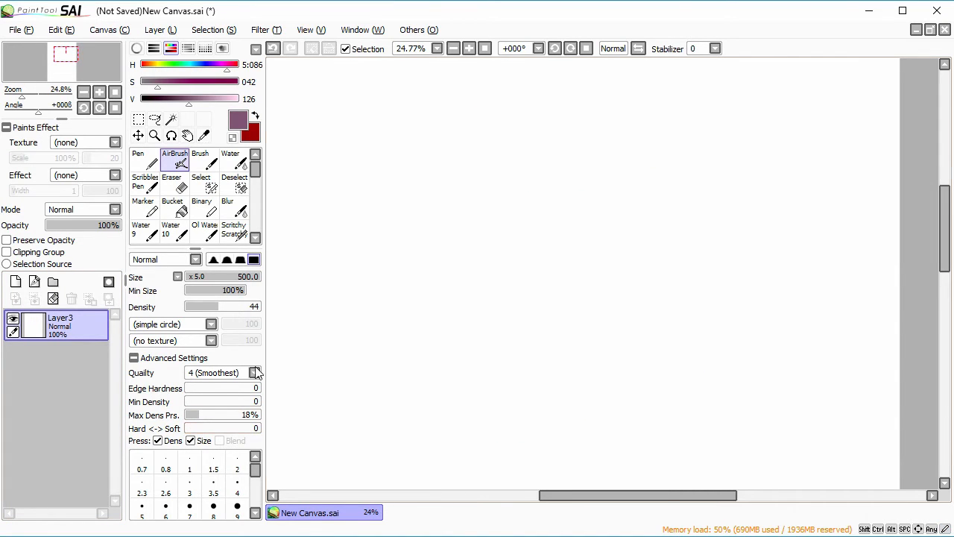
Compare AirBrush strokes with Hard <-> Soft at 0 and at 200, clearing Layer3 after each test.
mouse_move(330, 249)
mouse_down()
mouse_move(316, 354)
mouse_move(326, 418)
mouse_move(379, 429)
mouse_move(476, 420)
mouse_move(547, 258)
mouse_move(469, 302)
mouse_move(487, 213)
mouse_move(290, 163)
mouse_move(352, 234)
mouse_move(580, 294)
mouse_move(564, 328)
mouse_move(396, 401)
mouse_move(321, 463)
mouse_up()
click(53, 299)
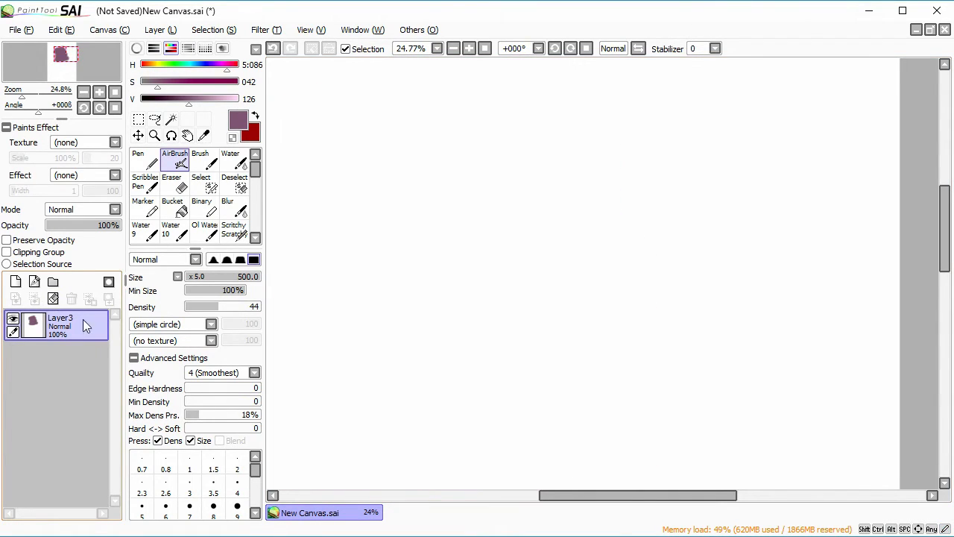
drag(211, 432, 261, 433)
mouse_move(307, 170)
mouse_down()
mouse_move(664, 100)
mouse_move(668, 161)
mouse_move(552, 250)
mouse_move(284, 356)
mouse_move(380, 396)
mouse_move(660, 391)
mouse_move(562, 479)
mouse_move(753, 414)
mouse_up()
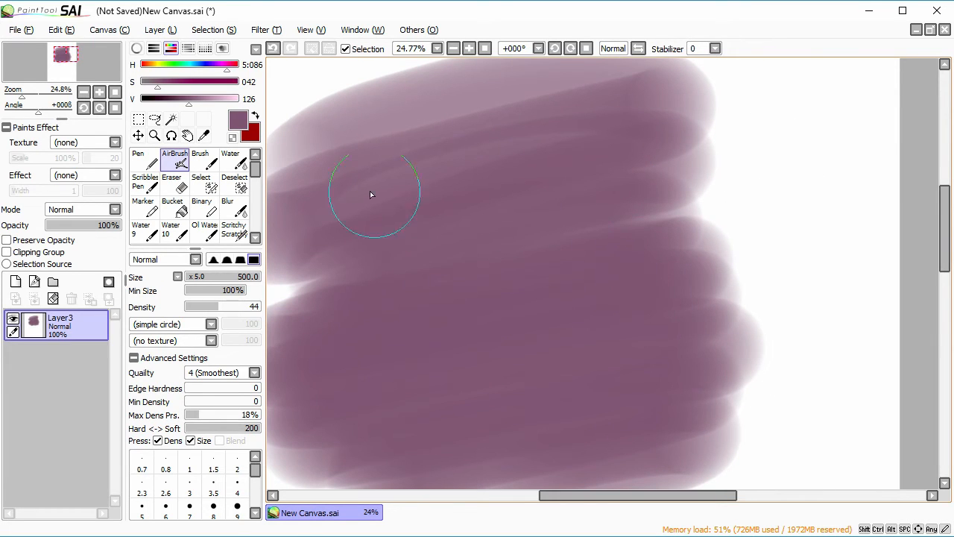
mouse_move(370, 194)
mouse_down()
mouse_move(469, 465)
mouse_move(460, 279)
mouse_move(537, 92)
mouse_move(652, 477)
mouse_up()
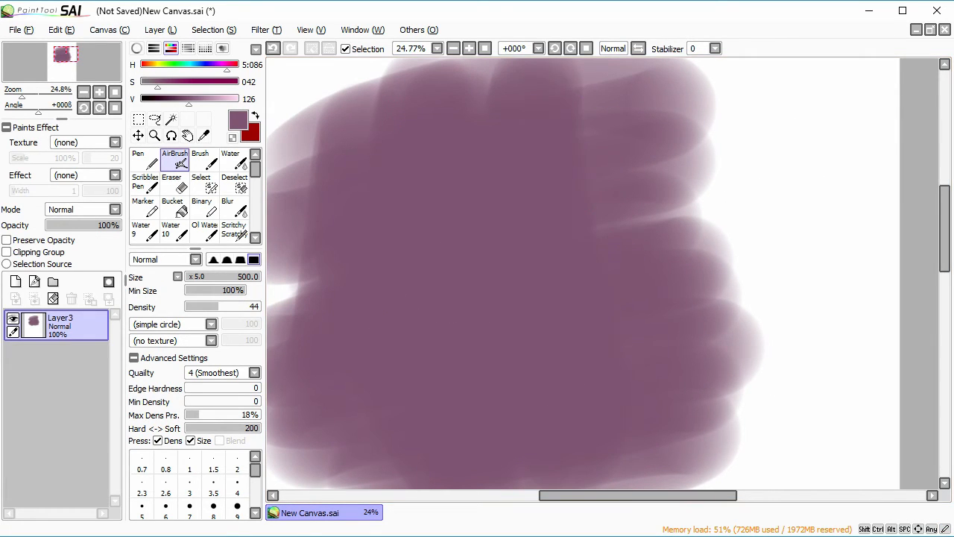
click(53, 299)
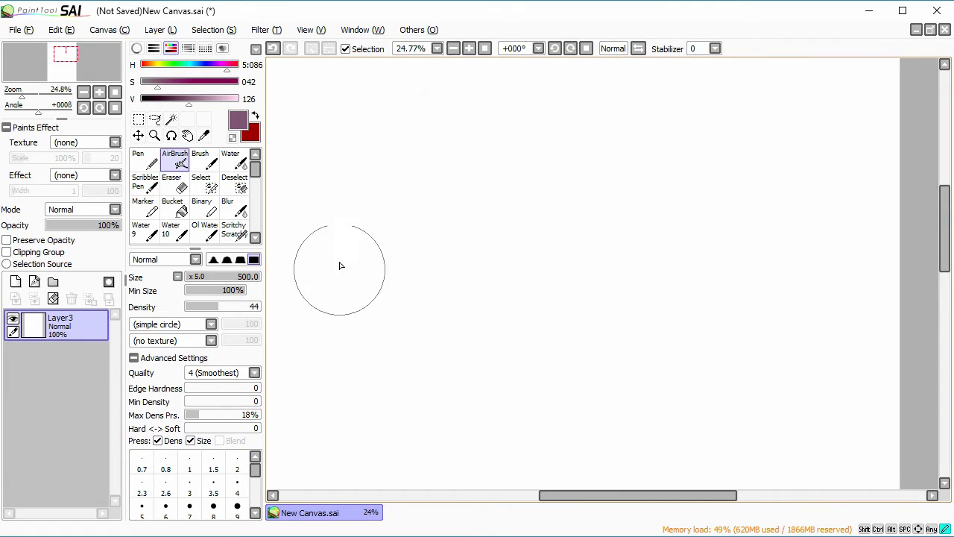
Paint several faint, broad diagonal AirBrush strokes with varying pressure at Hard <-> Soft 0 and 100% minimum size.
mouse_move(341, 266)
mouse_down()
mouse_move(502, 114)
mouse_move(540, 138)
mouse_move(390, 266)
mouse_up()
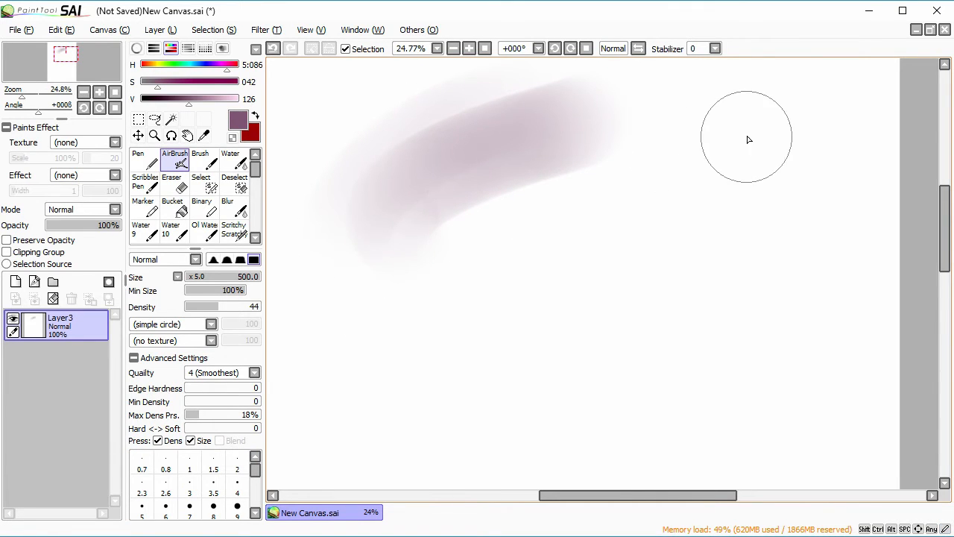
drag(646, 187, 612, 204)
drag(766, 128, 614, 205)
mouse_move(811, 175)
mouse_down()
mouse_move(820, 200)
mouse_move(764, 257)
mouse_move(677, 308)
mouse_move(650, 309)
mouse_up()
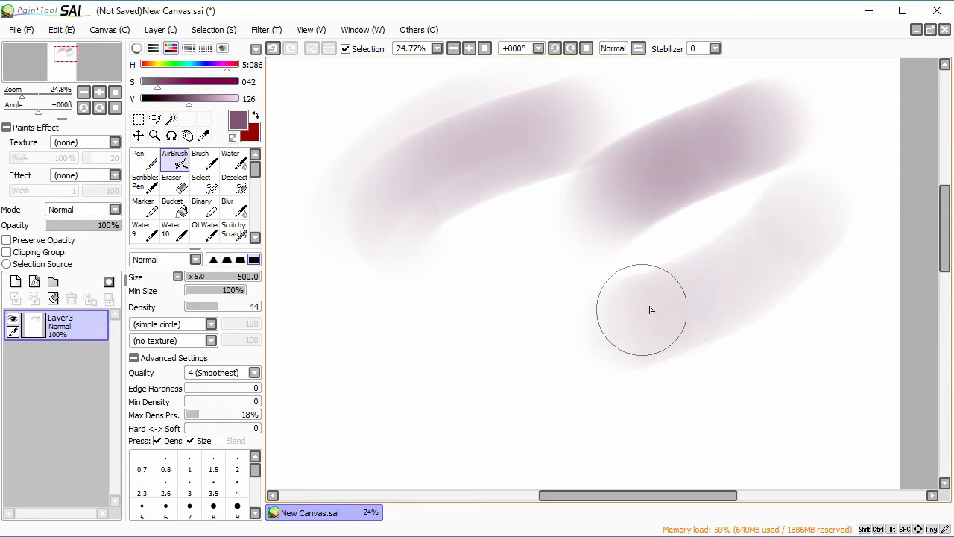
mouse_move(803, 228)
mouse_down()
mouse_move(737, 289)
mouse_move(679, 302)
mouse_up()
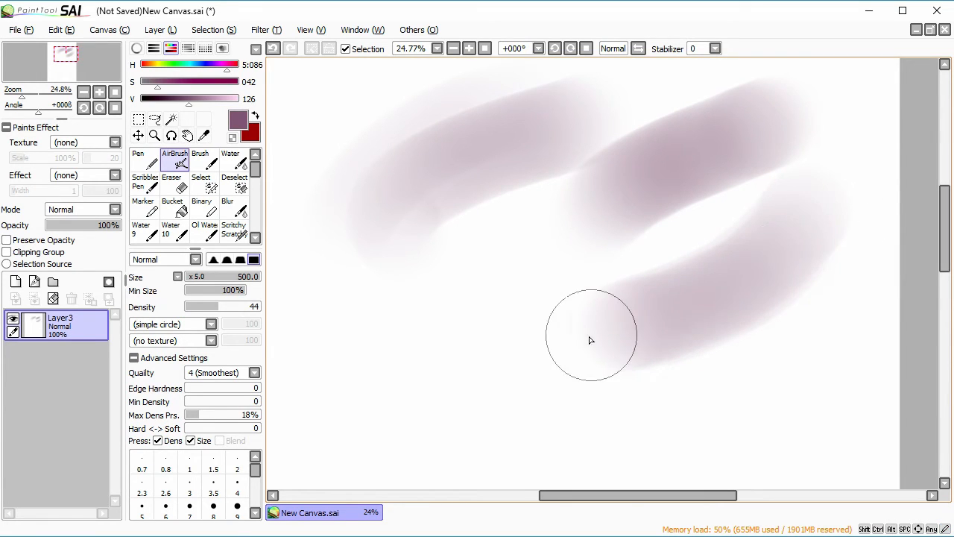
mouse_move(835, 249)
mouse_down()
mouse_move(674, 356)
mouse_move(627, 361)
mouse_move(646, 366)
mouse_up()
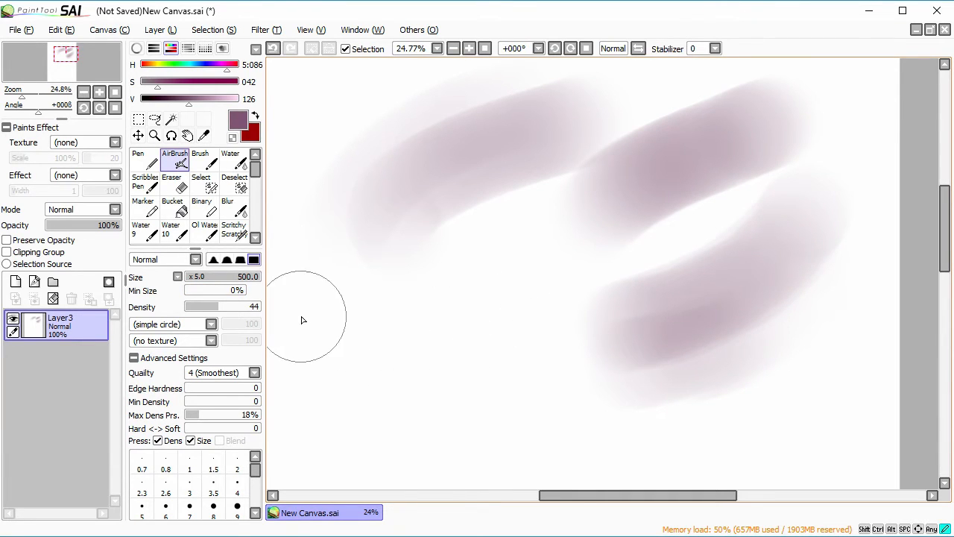
Set the minimum size to 0% and paint two thin, shallow curved strokes below the upper-left broad stroke.
drag(340, 327, 558, 325)
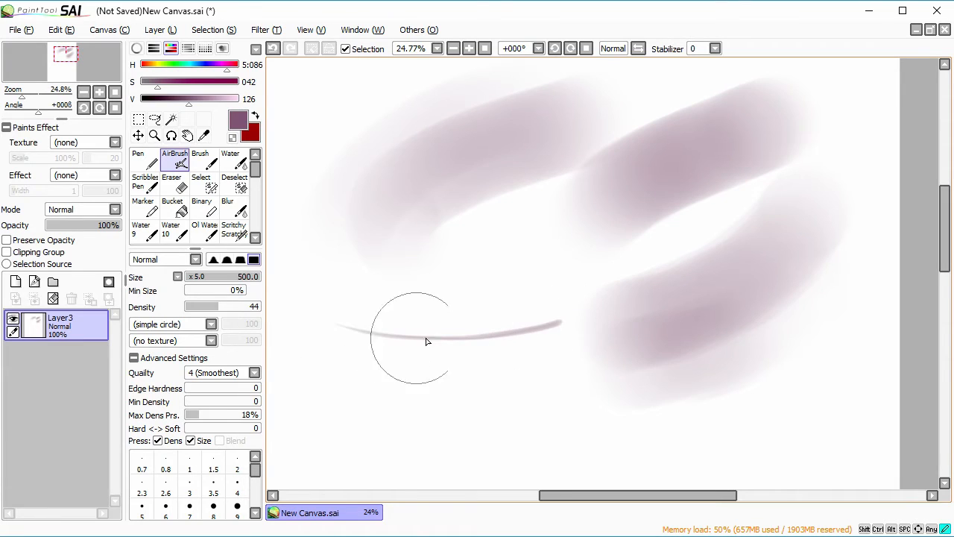
drag(406, 352, 503, 352)
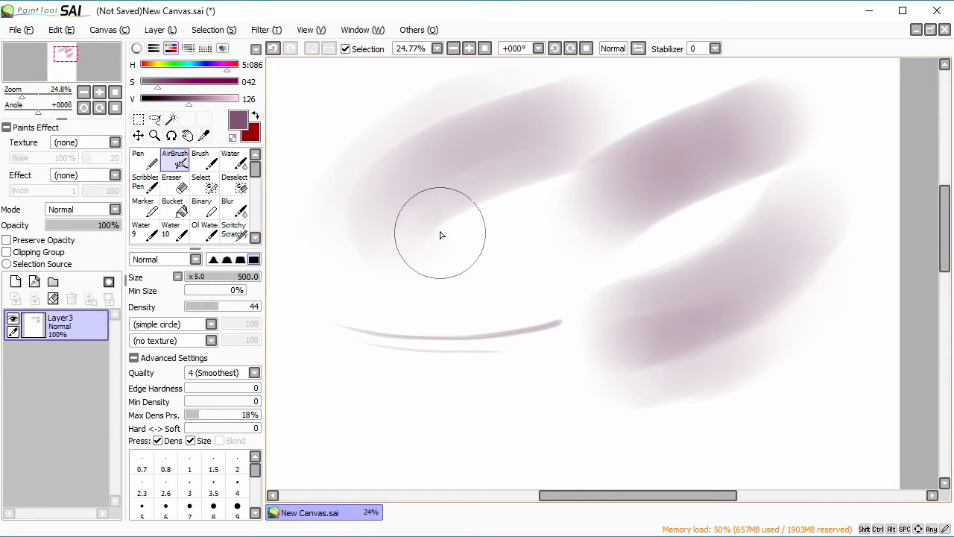
Cover the area with dense, overlapping AirBrush strokes at size 500 and 0% minimum size, and clear Layer3.
mouse_move(350, 313)
mouse_down()
mouse_move(661, 122)
mouse_move(441, 391)
mouse_move(639, 192)
mouse_move(443, 258)
mouse_move(400, 170)
mouse_move(681, 65)
mouse_move(320, 117)
mouse_move(292, 266)
mouse_up()
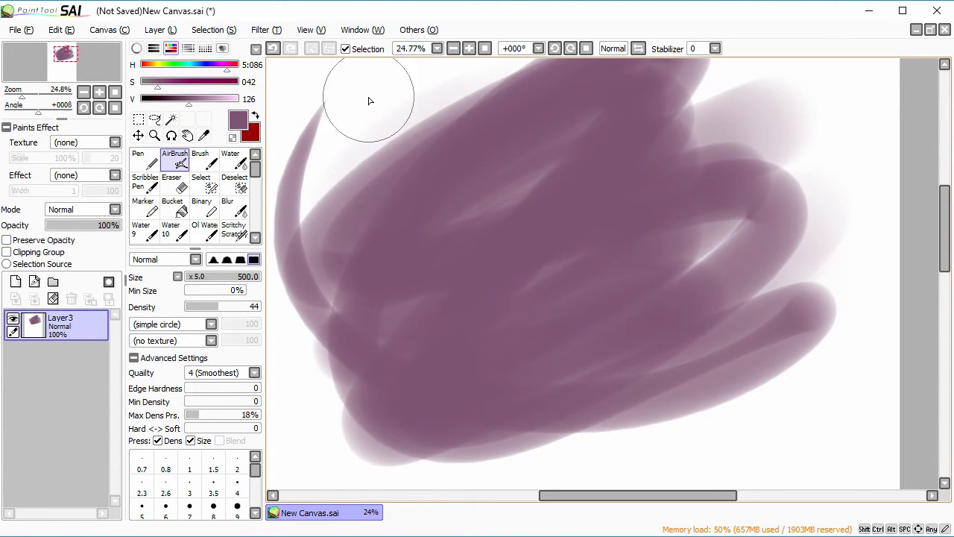
drag(355, 80, 481, 215)
drag(597, 419, 898, 448)
click(53, 298)
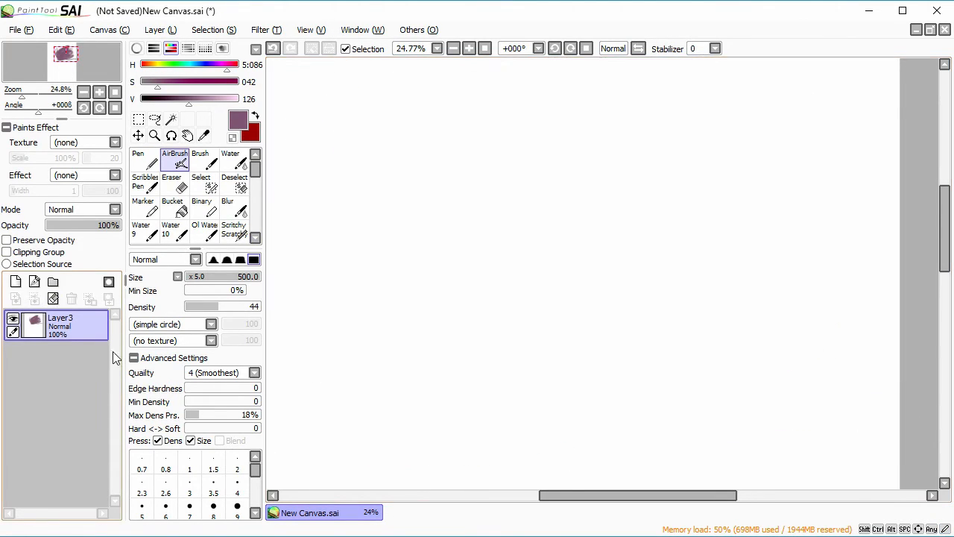
Fit the whole canvas in view, collapse the Advanced Settings, and enlarge the brush tool list to show all its tools.
click(484, 49)
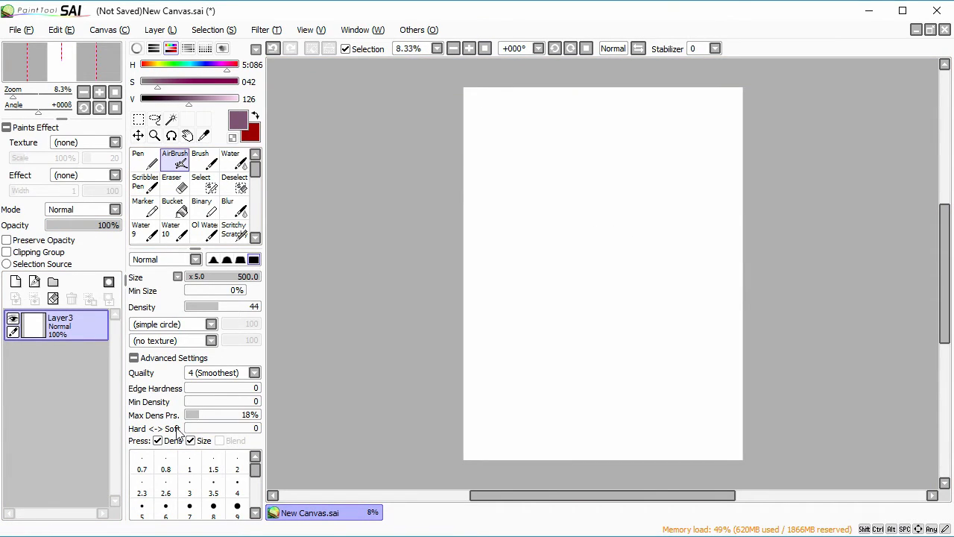
click(148, 361)
scroll(261, 403, down, 1)
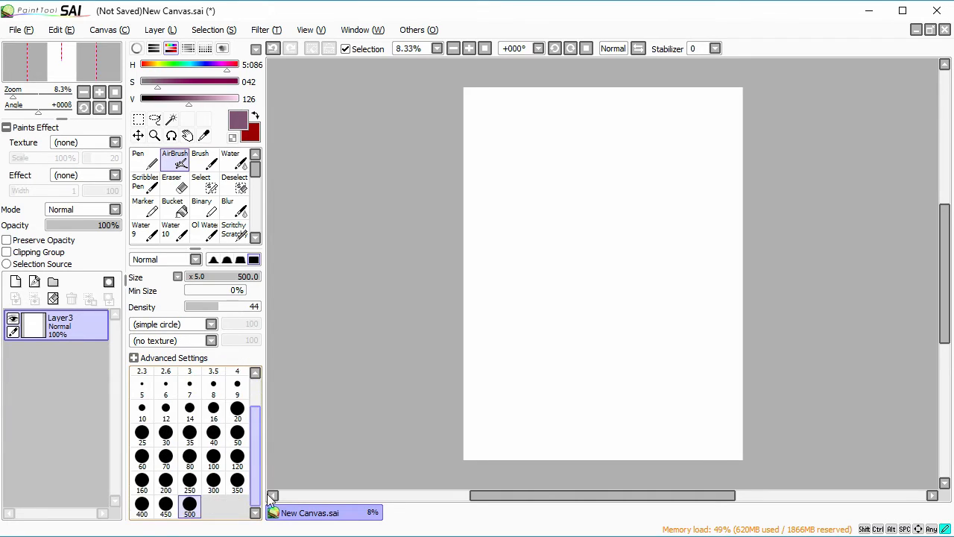
scroll(261, 402, up, 1)
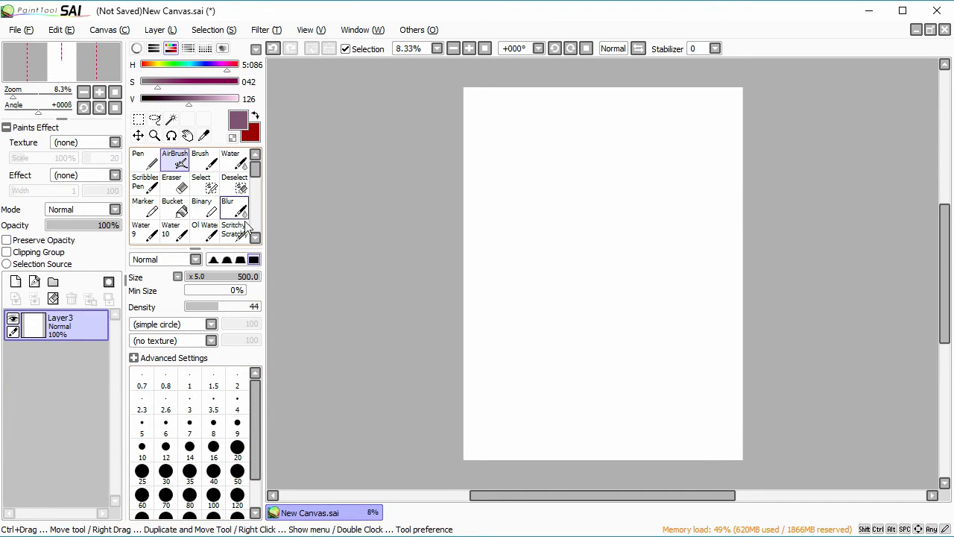
drag(250, 246, 256, 411)
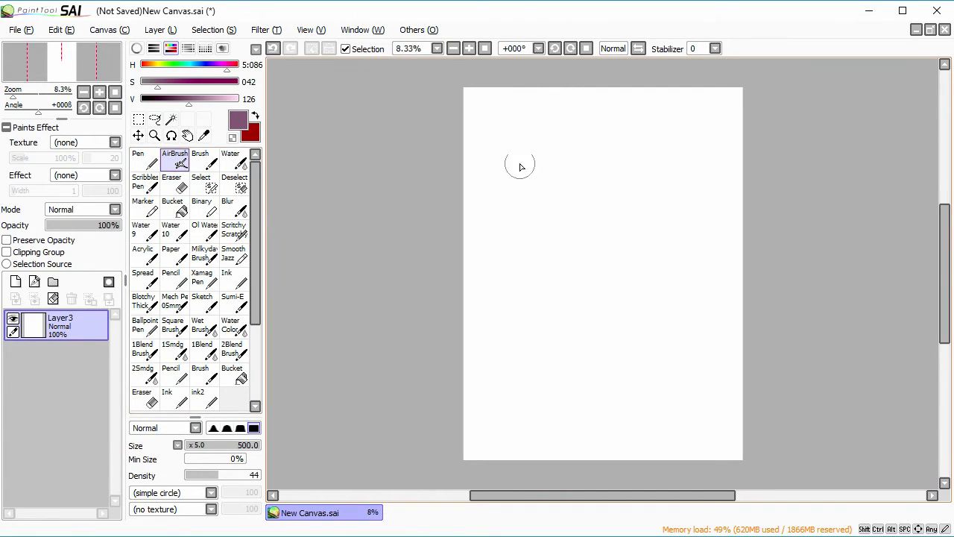
Compare looping AirBrush strokes across the page using the hardest and the softest edge shapes, clearing Layer3 after each test.
mouse_move(524, 157)
mouse_down()
mouse_move(652, 132)
mouse_move(557, 223)
mouse_move(500, 332)
mouse_move(695, 229)
mouse_move(564, 407)
mouse_move(693, 310)
mouse_move(655, 422)
mouse_move(678, 431)
mouse_move(762, 372)
mouse_move(519, 437)
mouse_move(743, 140)
mouse_move(599, 290)
mouse_move(494, 342)
mouse_move(600, 115)
mouse_move(702, 190)
mouse_move(484, 262)
mouse_move(404, 187)
mouse_move(667, 237)
mouse_move(741, 369)
mouse_move(417, 367)
mouse_move(612, 136)
mouse_move(757, 303)
mouse_up()
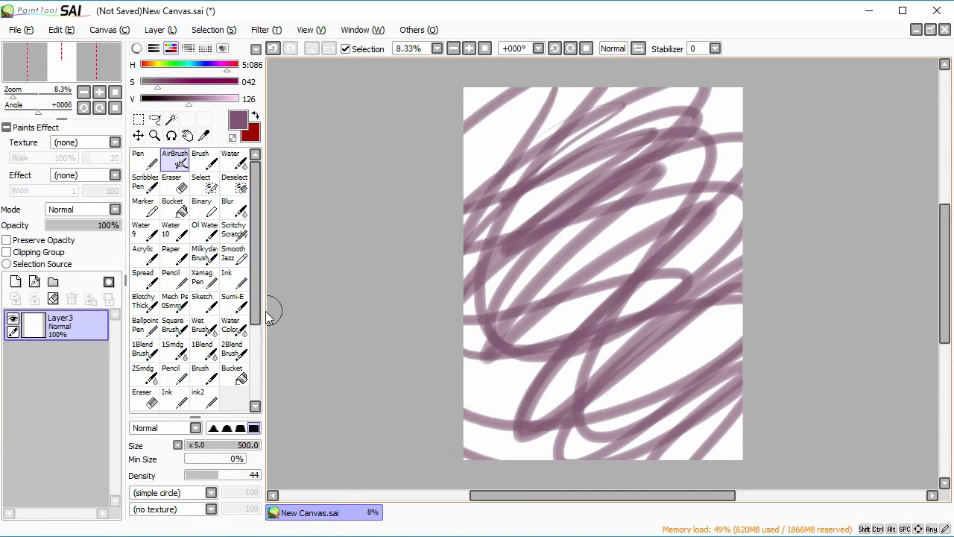
click(52, 298)
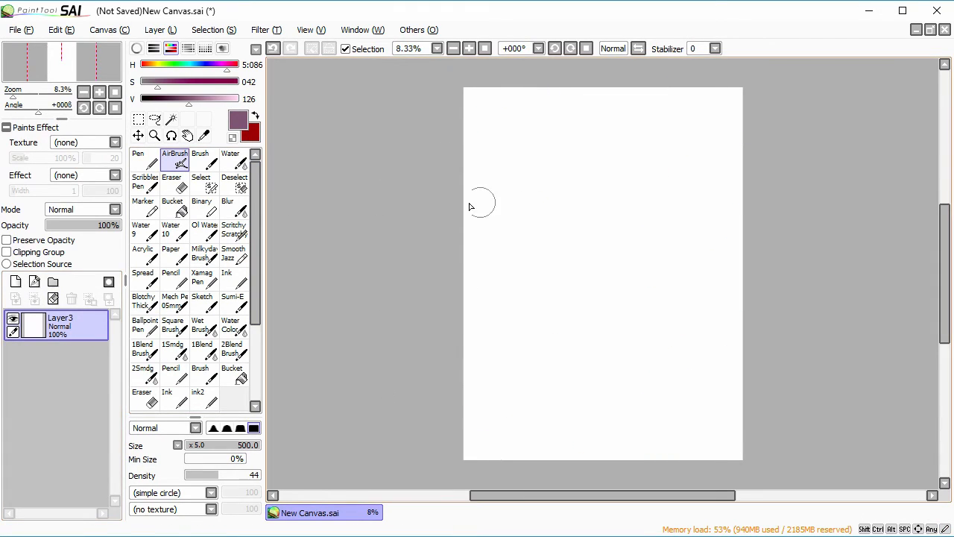
mouse_move(630, 121)
mouse_down()
mouse_move(686, 156)
mouse_move(565, 362)
mouse_move(742, 336)
mouse_up()
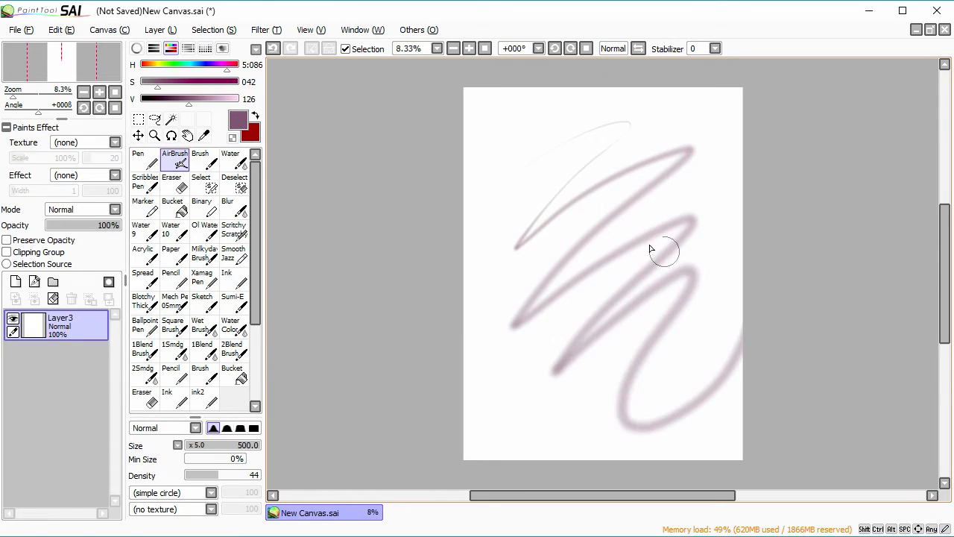
click(53, 298)
Switch from the AirBrush to the Brush tool with the Bristle shape.
click(202, 160)
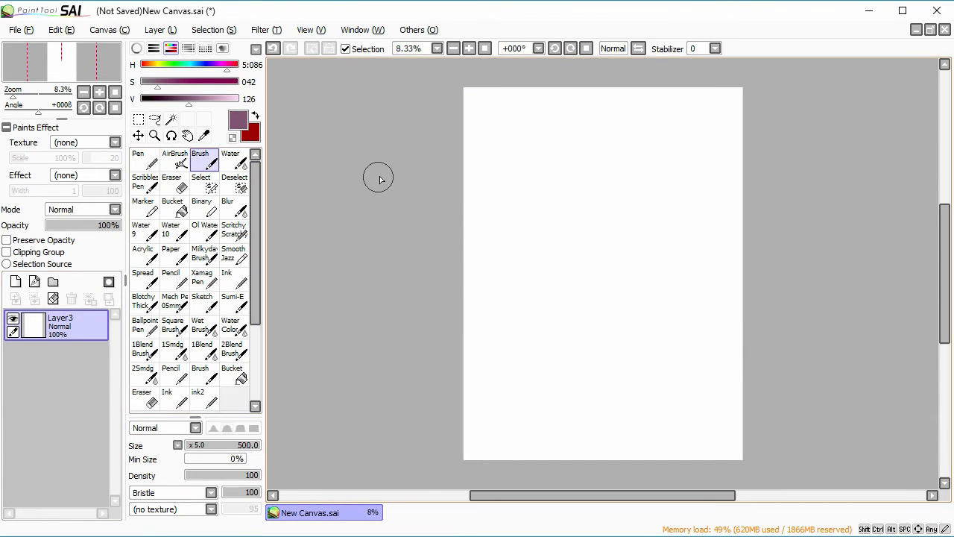
Paint three thick curved purple strokes down the canvas with the Brush at full density.
mouse_move(608, 127)
mouse_down()
mouse_move(503, 283)
mouse_move(512, 315)
mouse_up()
drag(669, 135, 597, 360)
drag(662, 214, 649, 429)
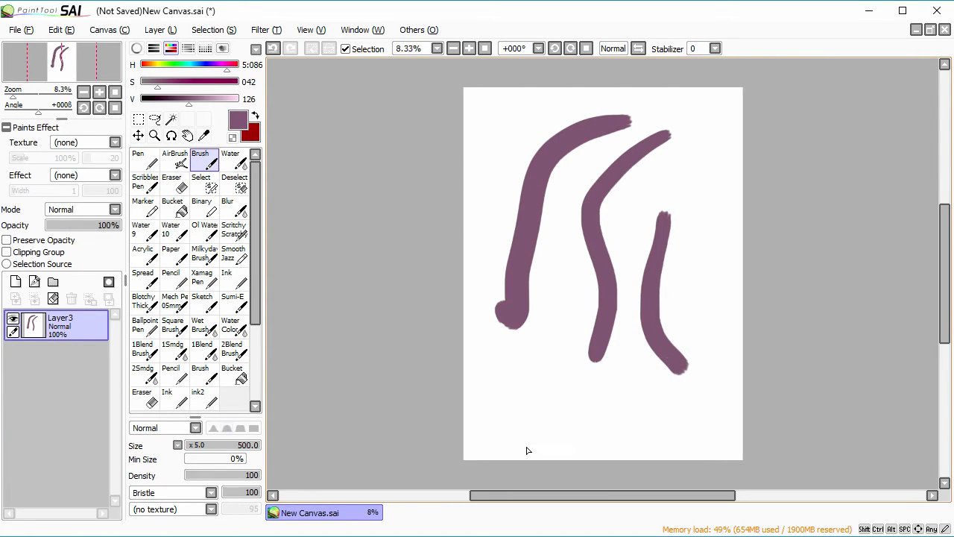
Lower the Brush density to 41 and paint overlapping translucent purple strokes over the lower half of the canvas.
click(216, 475)
mouse_move(579, 200)
mouse_down()
mouse_move(557, 293)
mouse_move(563, 375)
mouse_move(595, 293)
mouse_move(532, 393)
mouse_up()
drag(626, 306, 593, 425)
drag(644, 354, 525, 445)
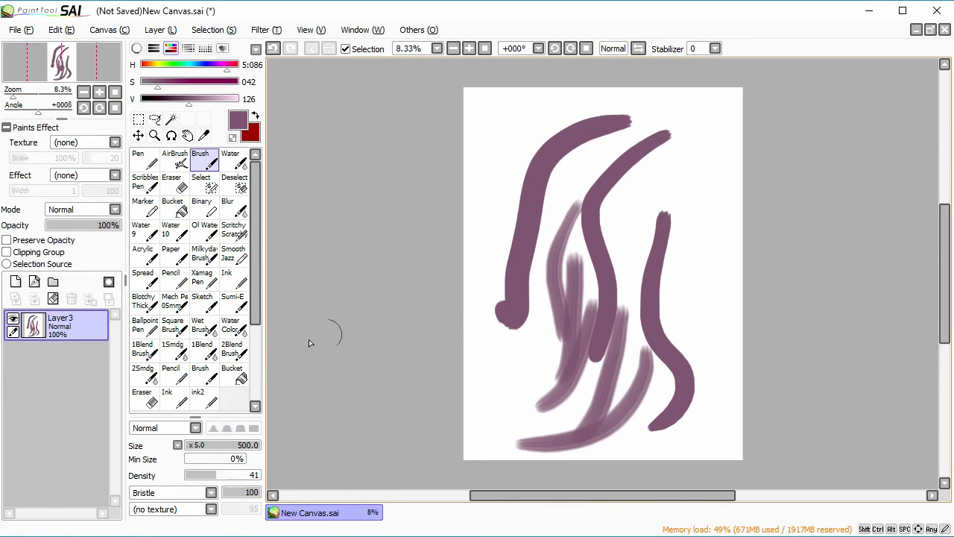
Clear the layer and paint loose curved and looping purple strokes across it with the Water brush.
click(53, 299)
click(230, 160)
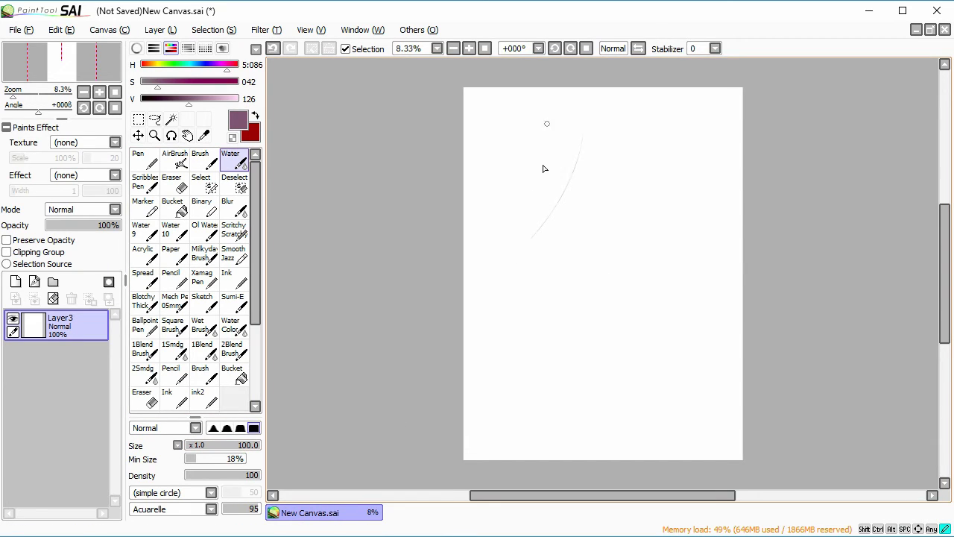
drag(534, 241, 525, 243)
drag(600, 177, 476, 281)
drag(680, 209, 587, 416)
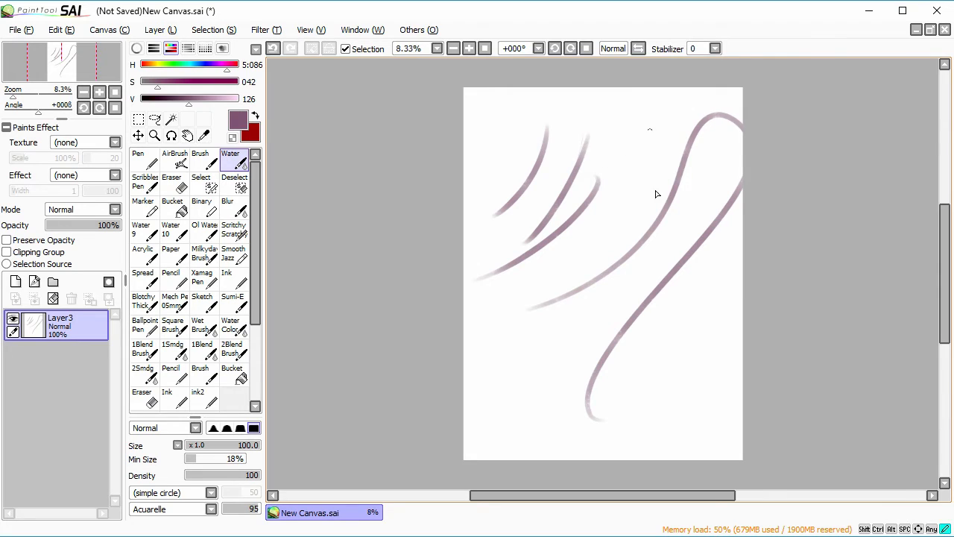
drag(649, 129, 476, 369)
mouse_move(649, 192)
mouse_down()
mouse_move(671, 249)
mouse_move(505, 415)
mouse_move(577, 247)
mouse_move(554, 185)
mouse_move(500, 330)
mouse_up()
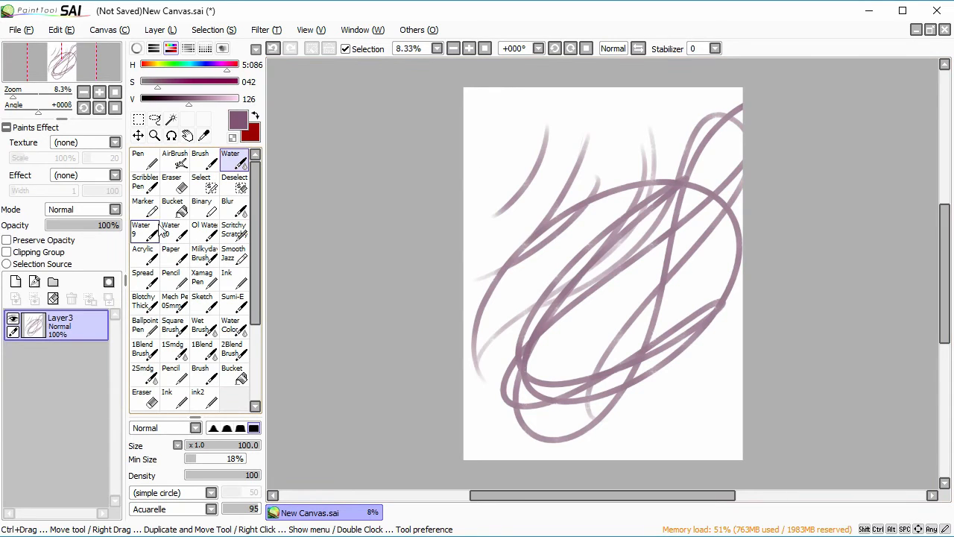
On a cleared layer, airbrush a purple diagonal patch and a dark red one below it, with min size 100% and density 100.
click(175, 159)
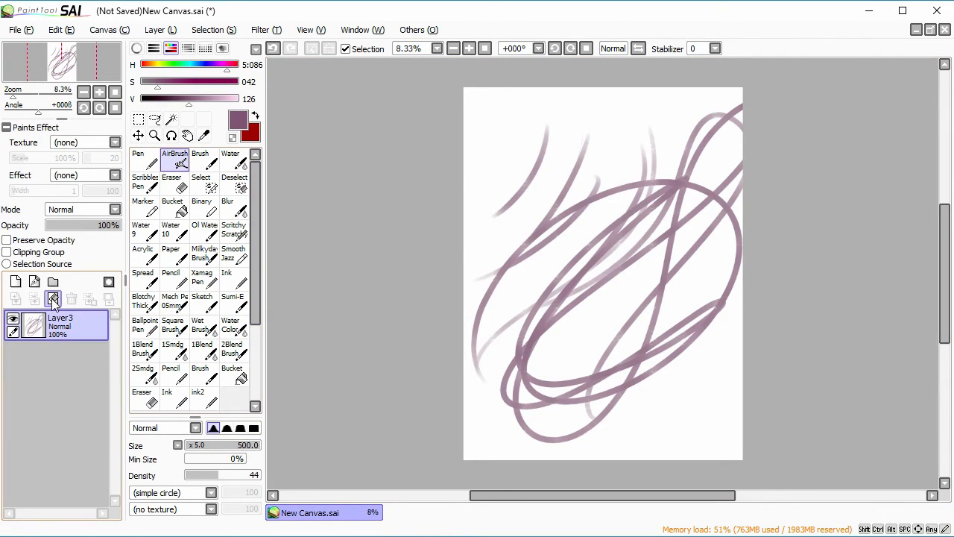
key(Delete)
mouse_move(507, 119)
mouse_down()
mouse_move(467, 172)
mouse_move(496, 155)
mouse_move(478, 184)
mouse_move(479, 176)
mouse_move(482, 200)
mouse_move(510, 179)
mouse_move(539, 129)
mouse_up()
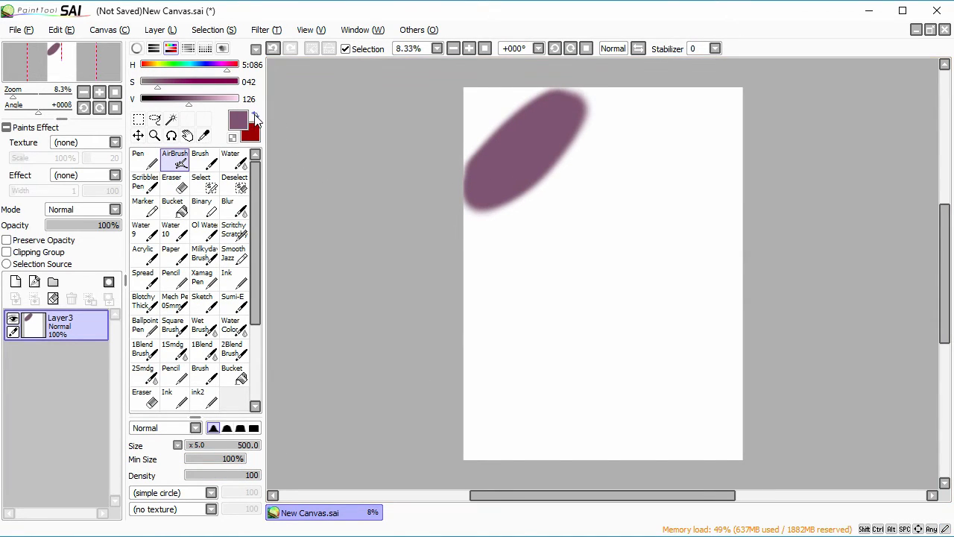
key(x)
mouse_move(582, 228)
mouse_down()
mouse_move(560, 262)
mouse_move(603, 236)
mouse_move(525, 281)
mouse_up()
Set the Water brush to size 500 and min size 100%, and blend the red patch into the purple one.
click(235, 159)
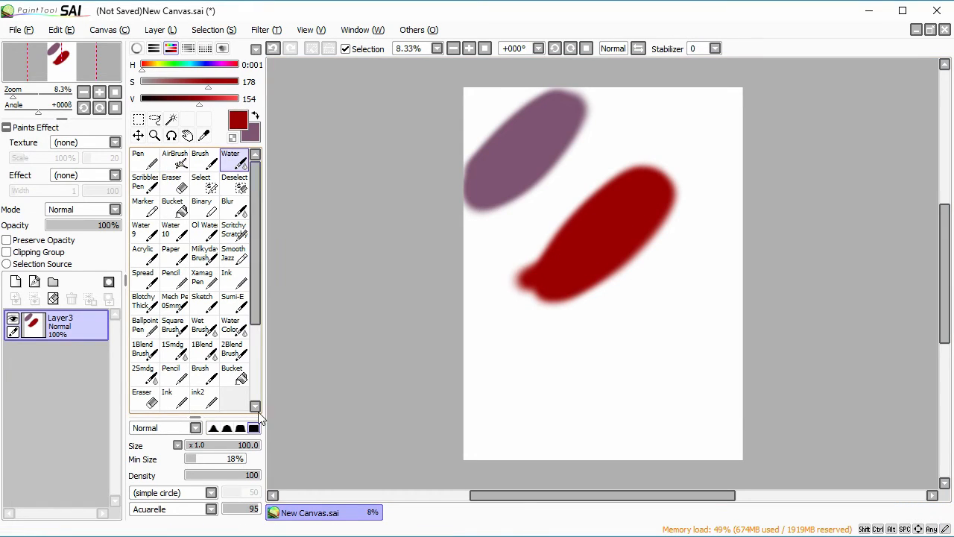
click(251, 459)
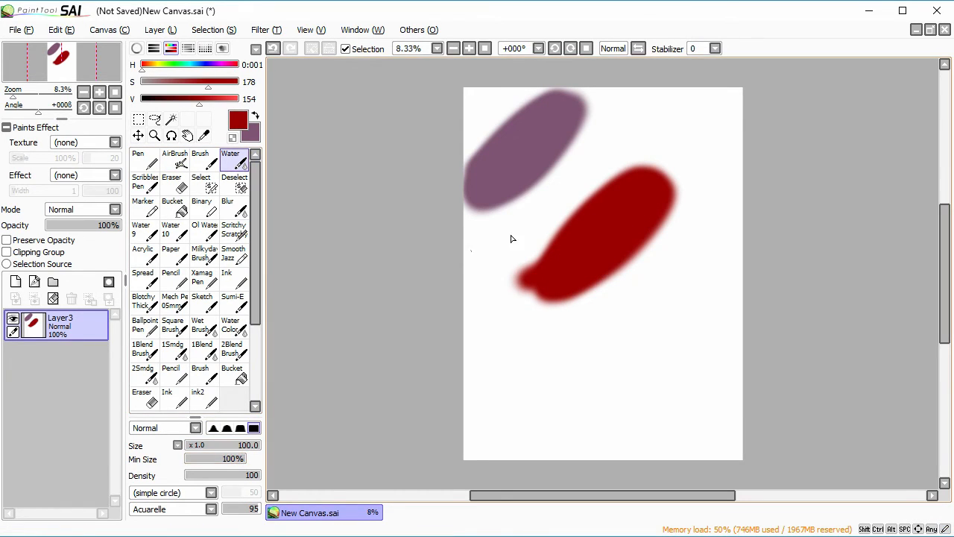
click(177, 445)
mouse_move(516, 286)
mouse_down()
mouse_move(628, 156)
mouse_move(589, 119)
mouse_move(582, 121)
mouse_move(618, 159)
mouse_move(533, 138)
mouse_move(577, 130)
mouse_up()
mouse_move(567, 163)
mouse_down()
mouse_move(542, 123)
mouse_move(509, 188)
mouse_move(544, 166)
mouse_up()
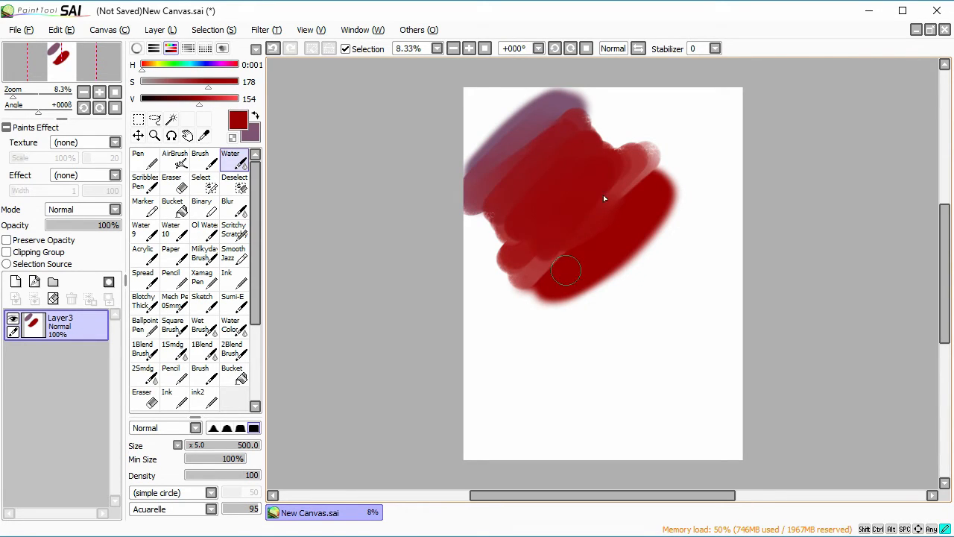
mouse_move(494, 200)
mouse_down()
mouse_move(571, 209)
mouse_move(491, 169)
mouse_up()
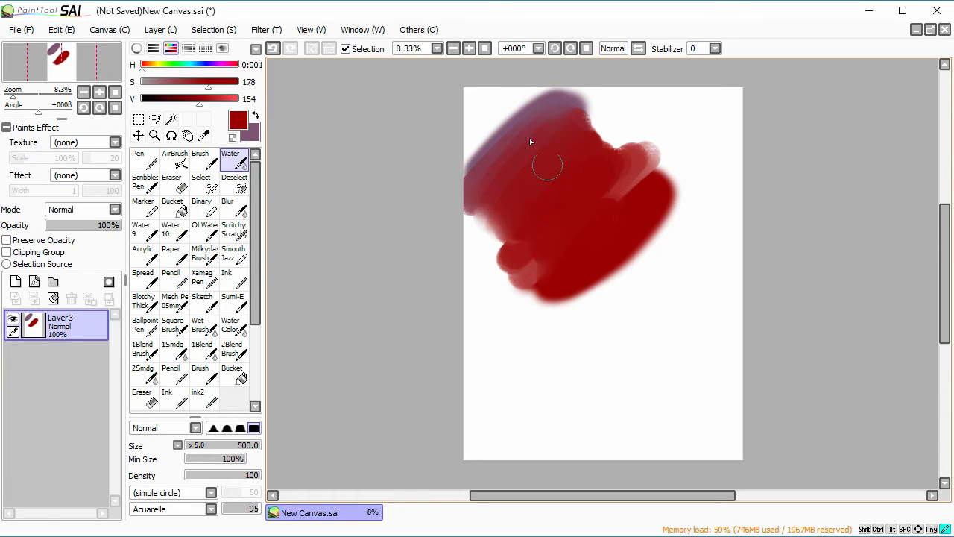
mouse_move(530, 142)
mouse_down()
mouse_move(529, 97)
mouse_move(638, 207)
mouse_move(635, 284)
mouse_move(501, 220)
mouse_up()
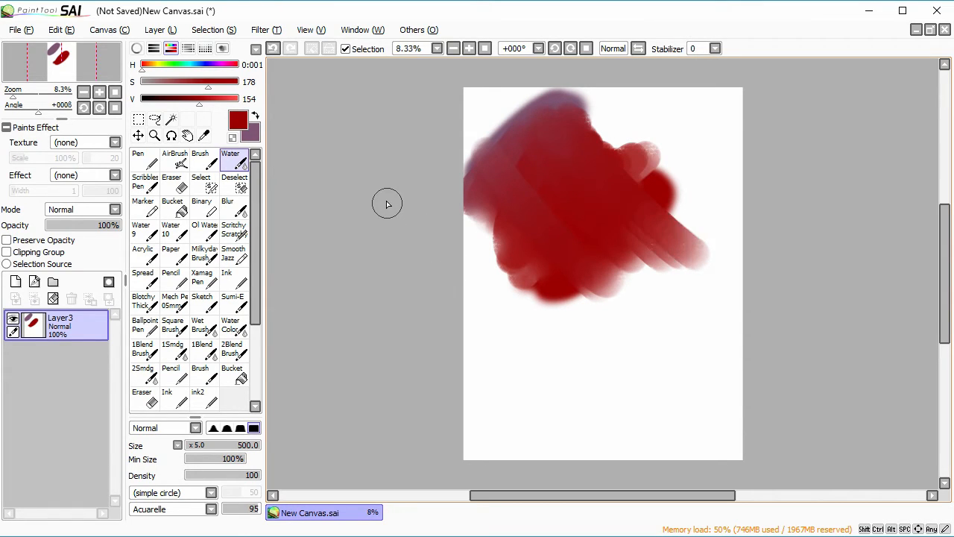
Clear the layer and set the Select pen's size to 500.
click(53, 298)
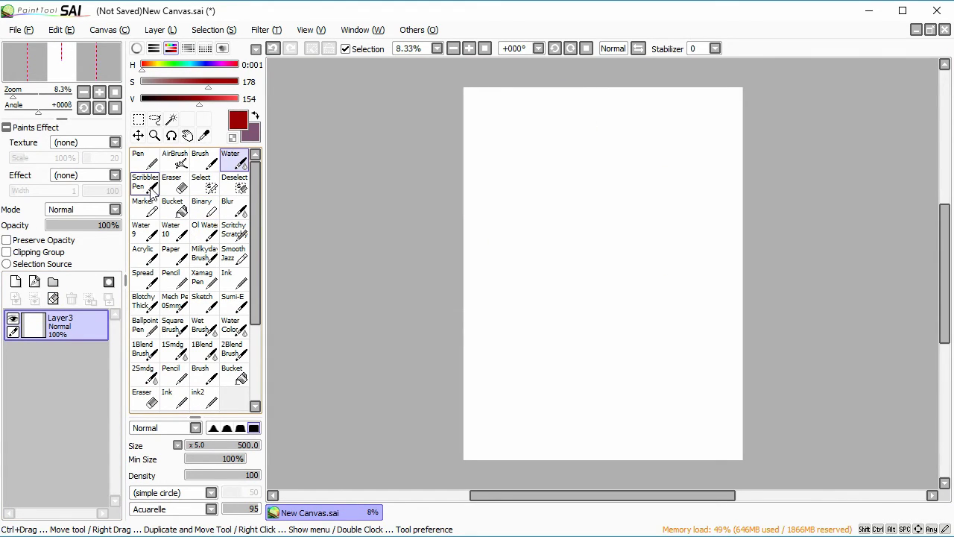
click(209, 188)
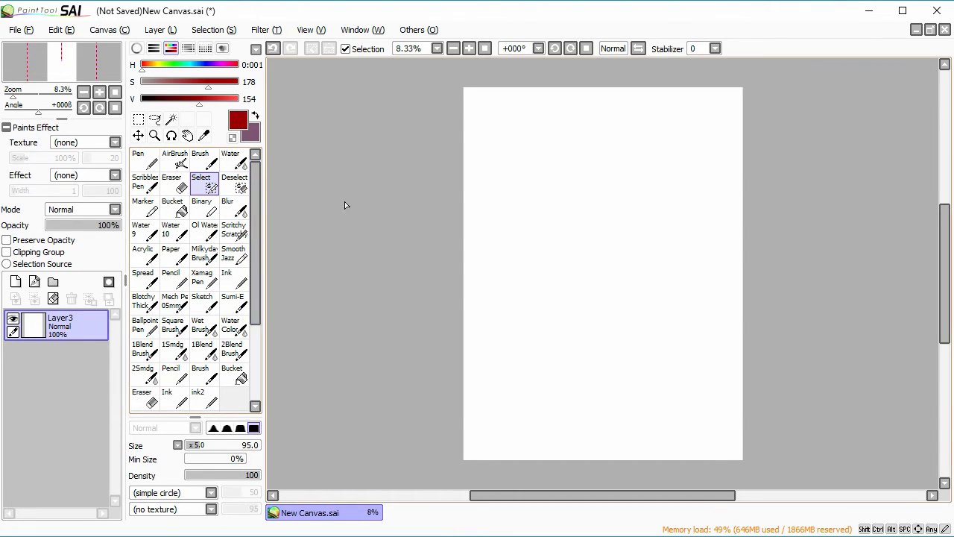
click(252, 447)
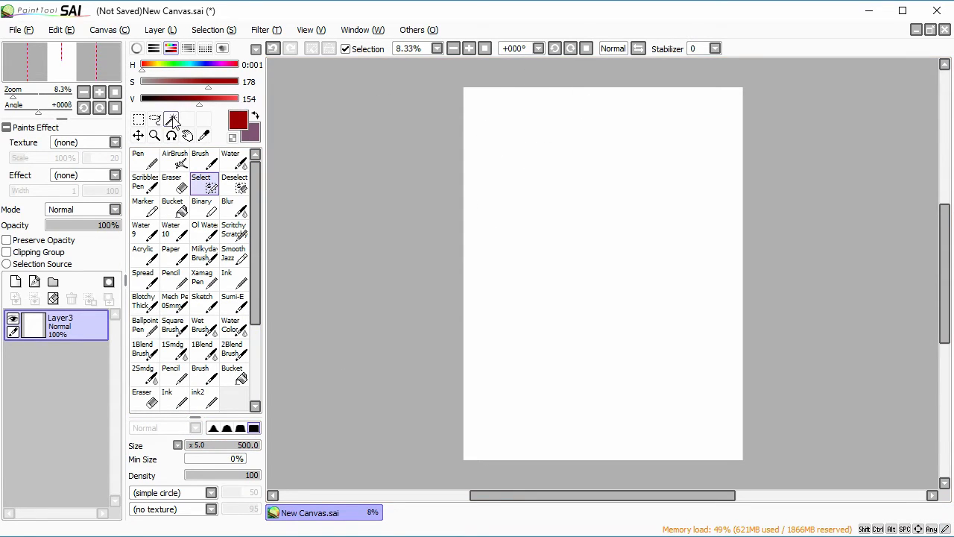
Select the whole blank canvas with the Magic Wand and deselect it.
click(172, 120)
click(556, 168)
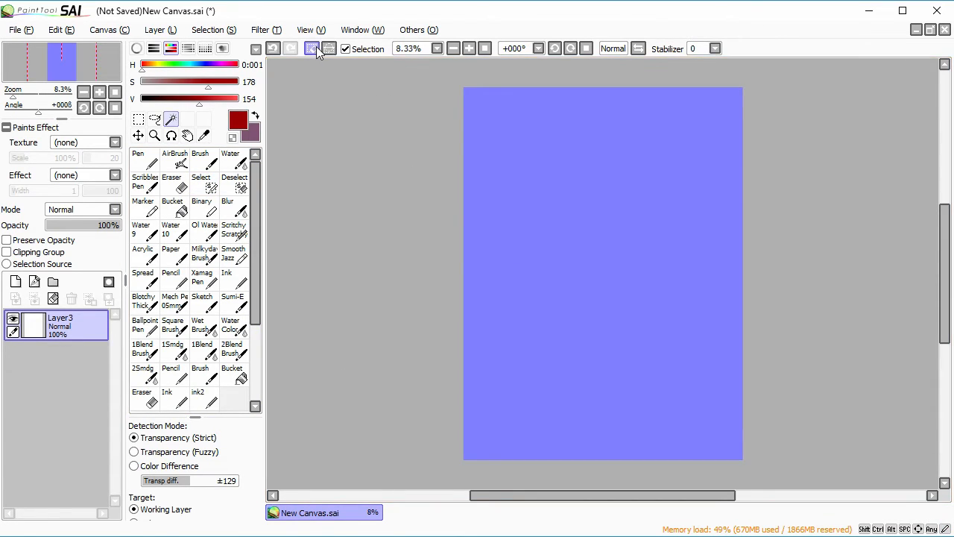
click(315, 48)
Mark freehand selection areas in the upper and middle canvas with the Select pen, and deselect them.
click(200, 184)
mouse_move(592, 136)
mouse_down()
mouse_move(565, 146)
mouse_move(578, 186)
mouse_move(619, 192)
mouse_move(538, 205)
mouse_up()
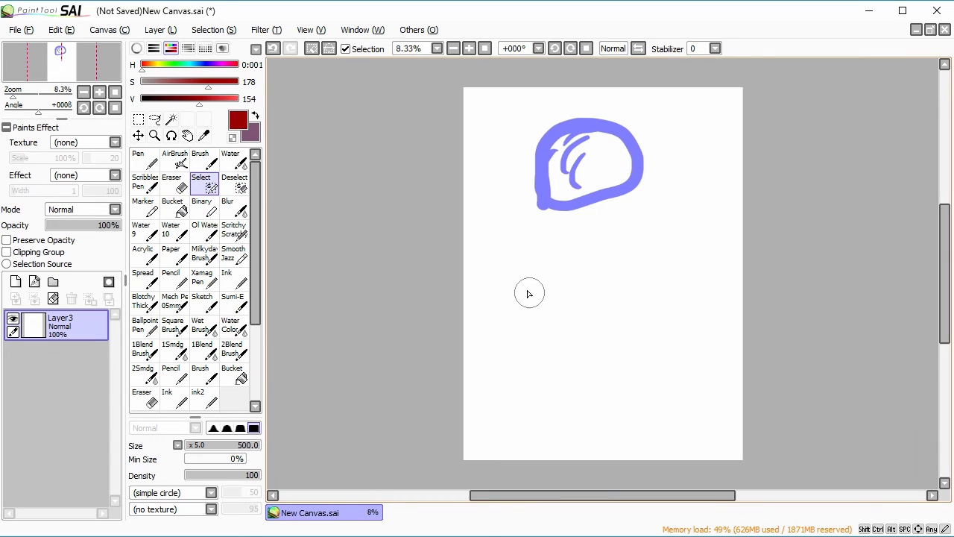
mouse_move(522, 298)
mouse_down()
mouse_move(560, 243)
mouse_move(583, 285)
mouse_move(575, 385)
mouse_move(542, 273)
mouse_move(581, 246)
mouse_move(560, 376)
mouse_move(557, 255)
mouse_move(558, 369)
mouse_move(542, 267)
mouse_move(559, 287)
mouse_move(551, 289)
mouse_move(575, 341)
mouse_move(613, 366)
mouse_up()
mouse_move(630, 333)
mouse_down()
mouse_move(558, 364)
mouse_move(579, 275)
mouse_move(565, 245)
mouse_move(541, 304)
mouse_up()
click(312, 49)
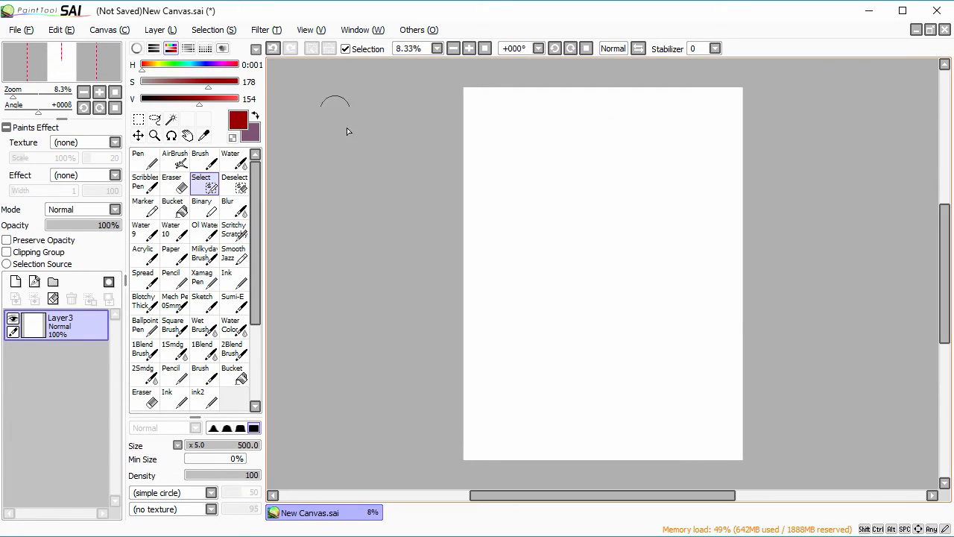
Mark a smiley face selection with two round eyes and a curved mouth using the Select pen.
click(555, 161)
click(608, 159)
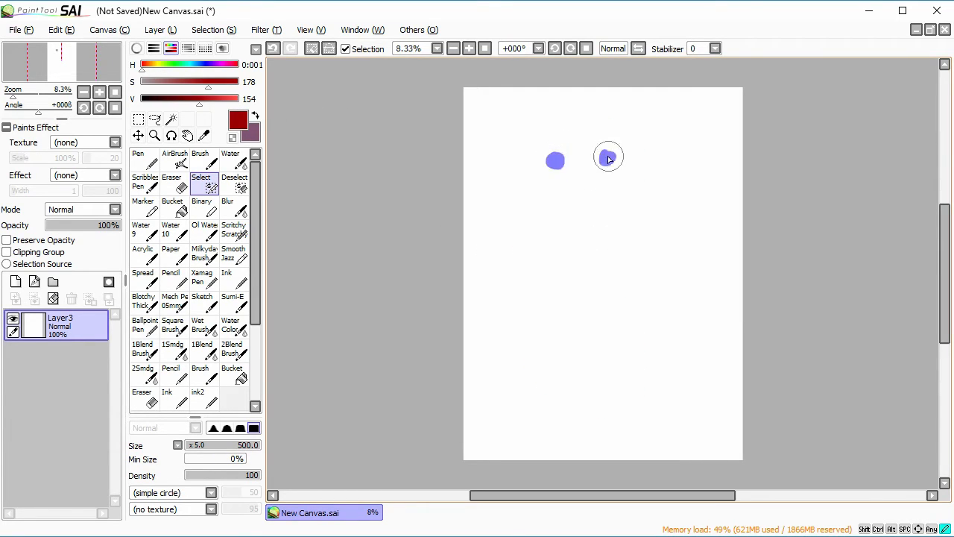
mouse_move(555, 202)
mouse_down()
mouse_move(582, 228)
mouse_move(609, 202)
mouse_move(579, 229)
mouse_move(557, 201)
mouse_move(590, 229)
mouse_move(611, 196)
mouse_up()
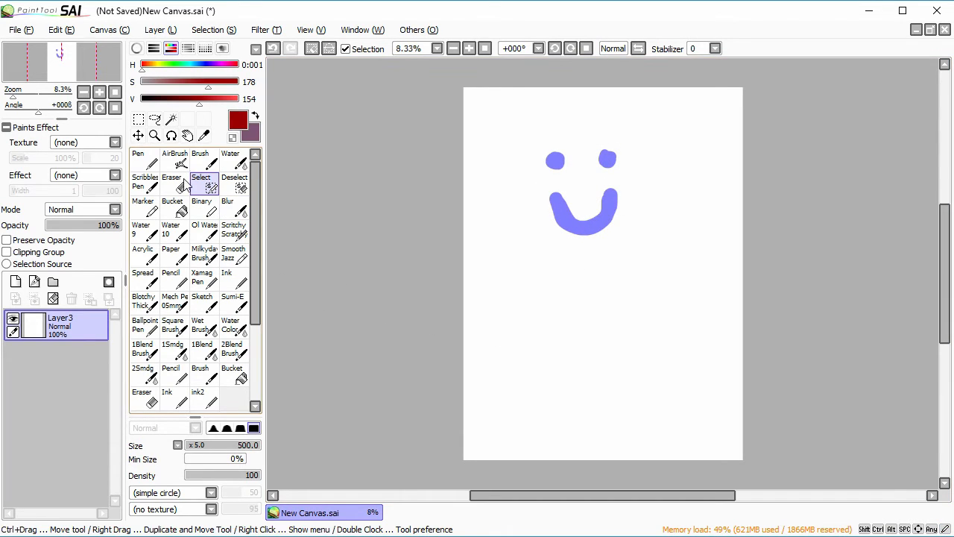
Fill the selected mouth and both eyes with dark red using the Bucket, and remove the selection.
click(179, 209)
click(607, 207)
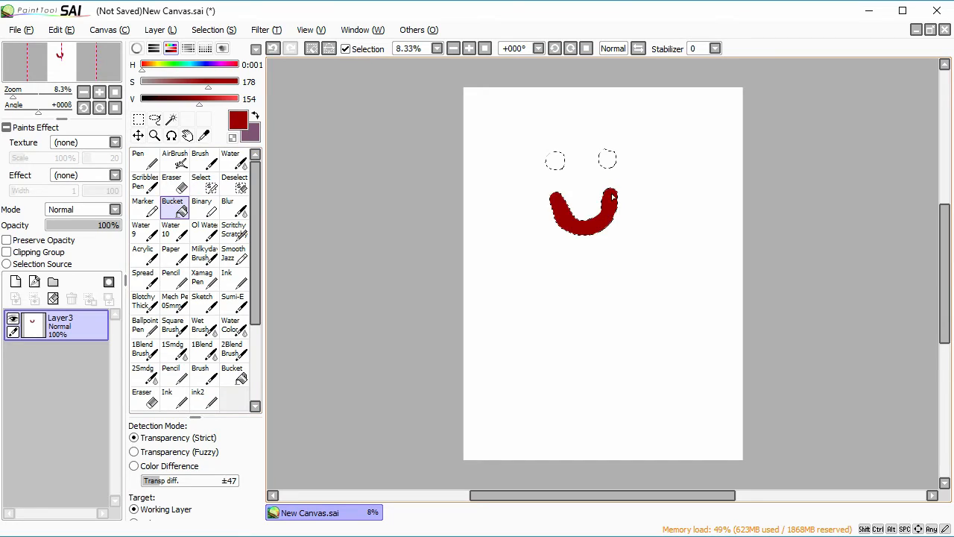
click(608, 160)
click(555, 160)
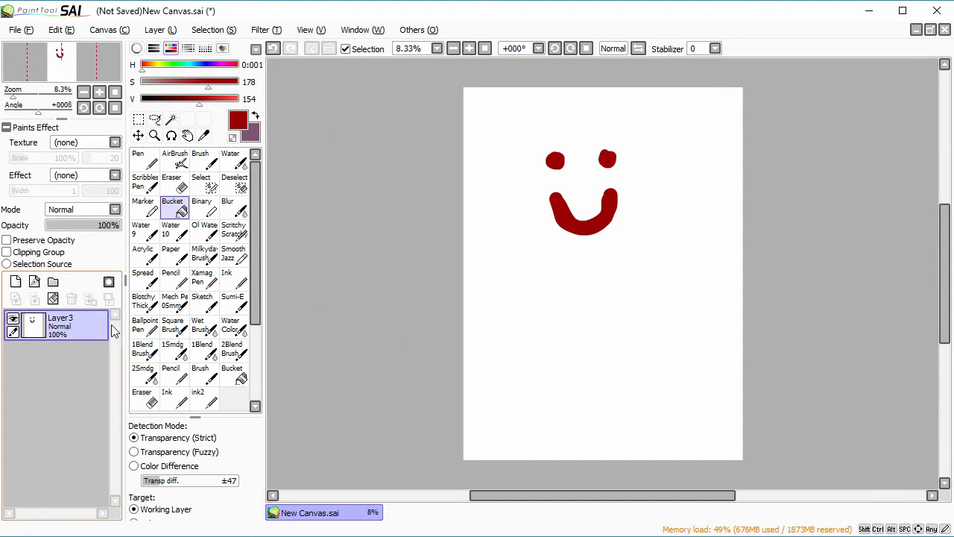
Clear the layer and draw a dark red zigzag stroke down the canvas with the Marker.
click(53, 298)
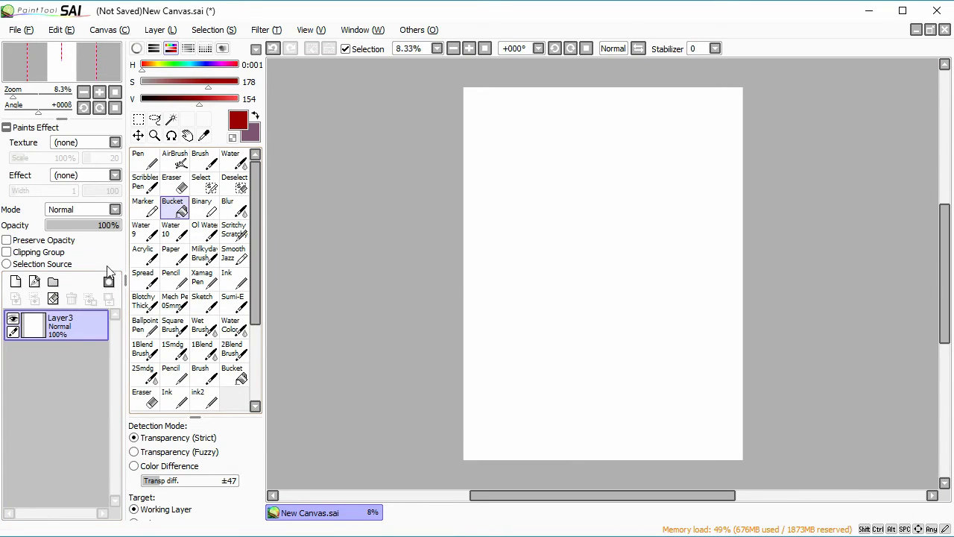
click(144, 207)
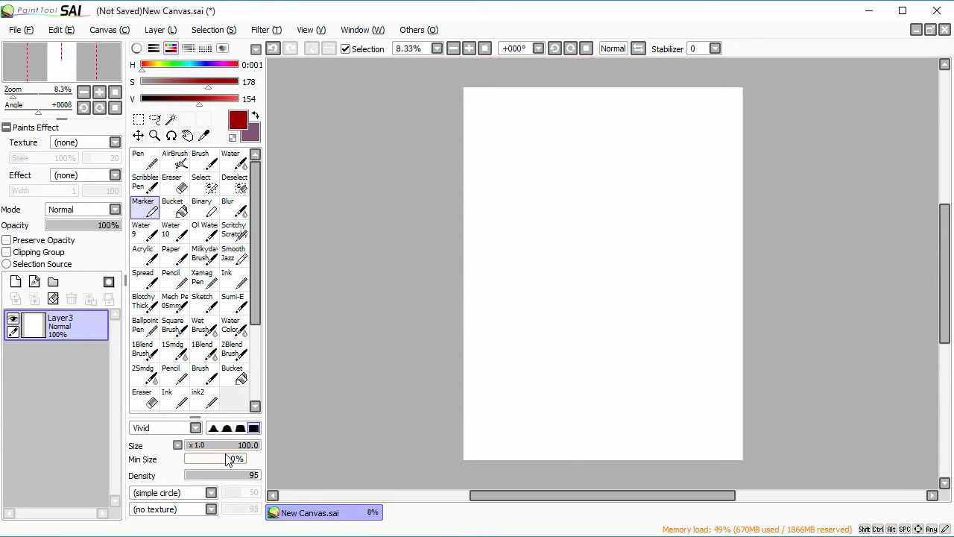
mouse_move(510, 197)
mouse_down()
mouse_move(554, 183)
mouse_move(584, 320)
mouse_move(647, 373)
mouse_up()
Set the Marker to min size 100% and density 67, and paint overlapping strokes around the zigzag's lower end.
click(154, 135)
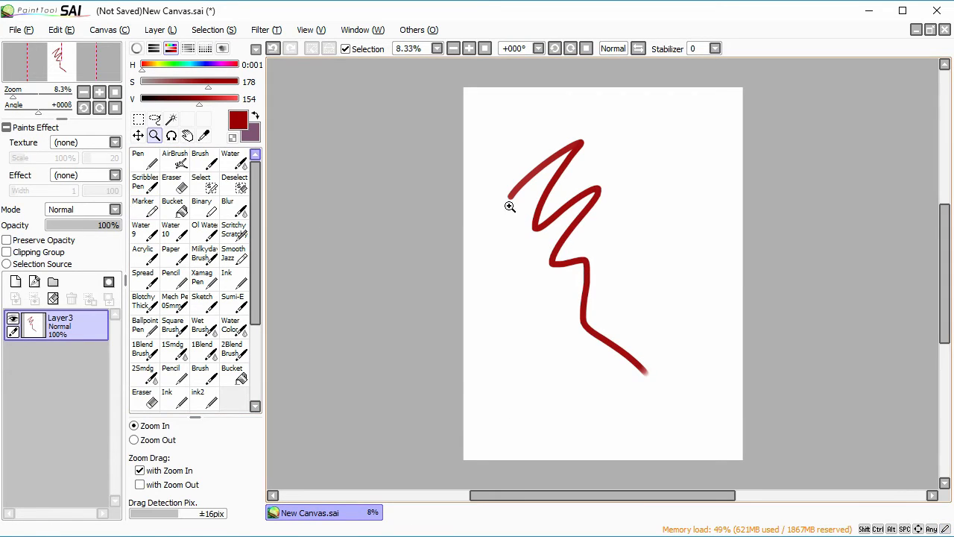
drag(595, 334, 728, 406)
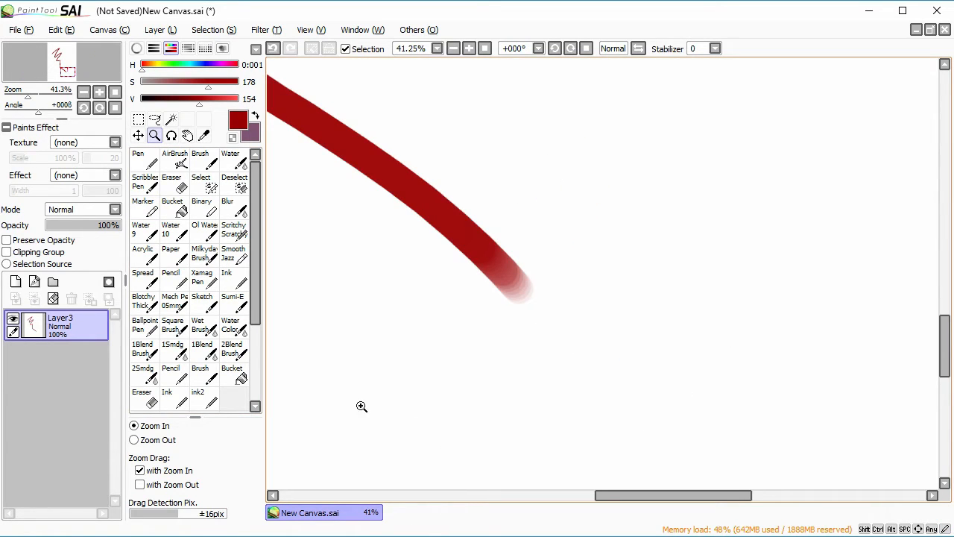
click(144, 207)
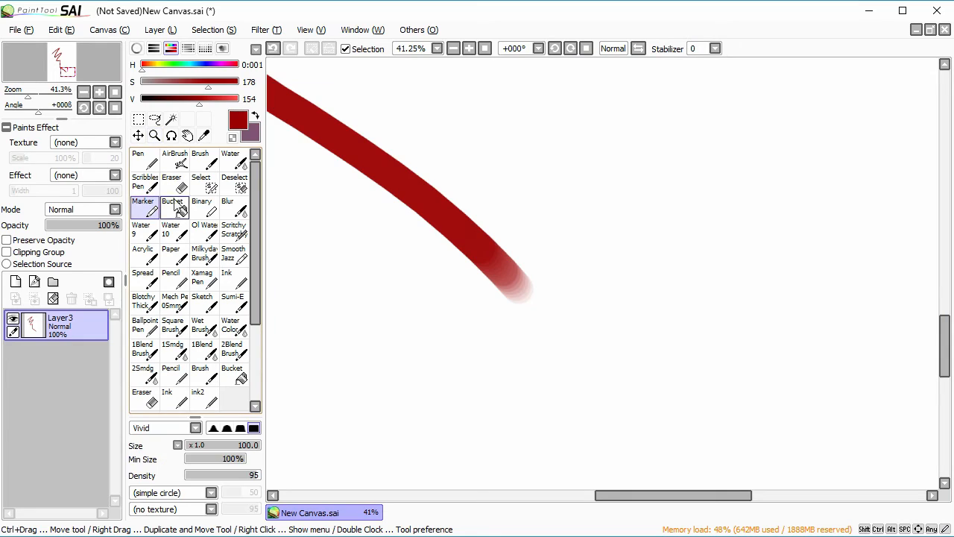
click(234, 475)
mouse_move(536, 135)
mouse_down()
mouse_move(686, 294)
mouse_move(741, 155)
mouse_move(394, 199)
mouse_up()
mouse_move(414, 142)
mouse_down()
mouse_move(594, 338)
mouse_move(611, 340)
mouse_up()
drag(503, 154, 634, 276)
drag(553, 143, 752, 336)
drag(583, 120, 734, 369)
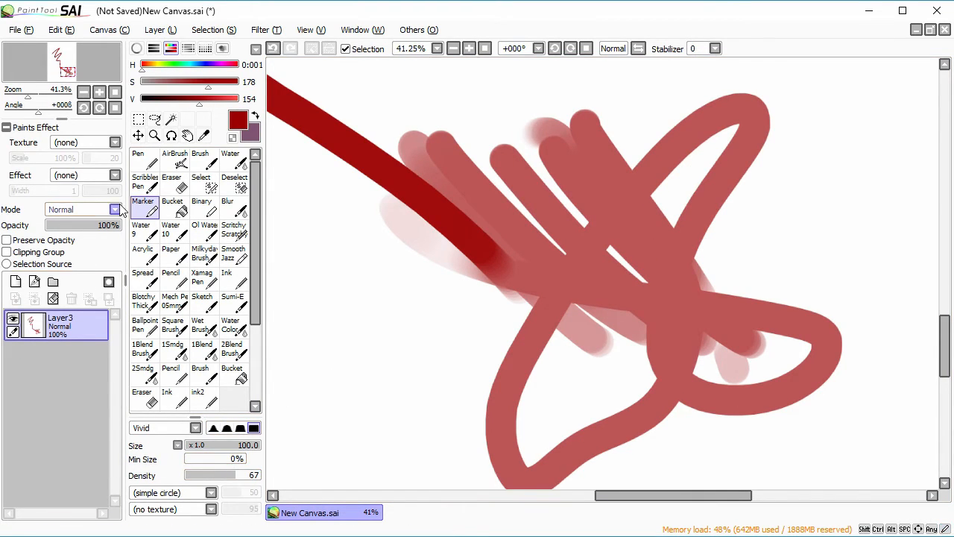
Clear the layer and flood the whole canvas with dark red using the Bucket.
click(55, 295)
click(174, 207)
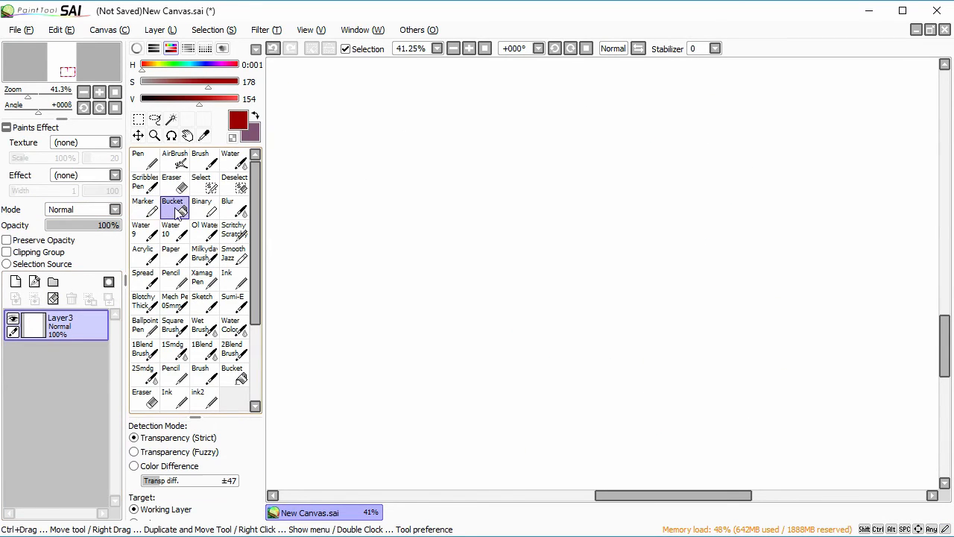
click(370, 333)
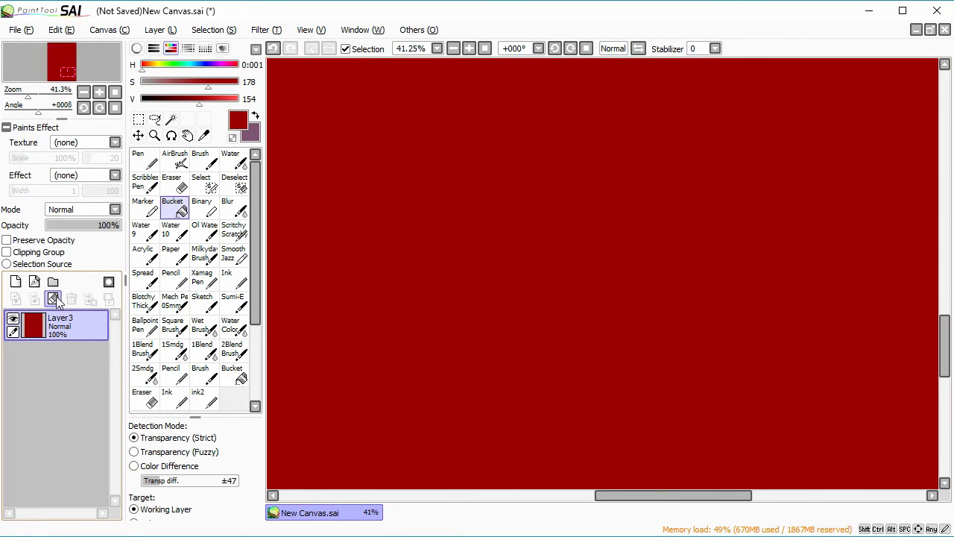
Clear the layer and paint a soft dark red ring in the upper part of the canvas with the AirBrush.
click(55, 295)
click(484, 48)
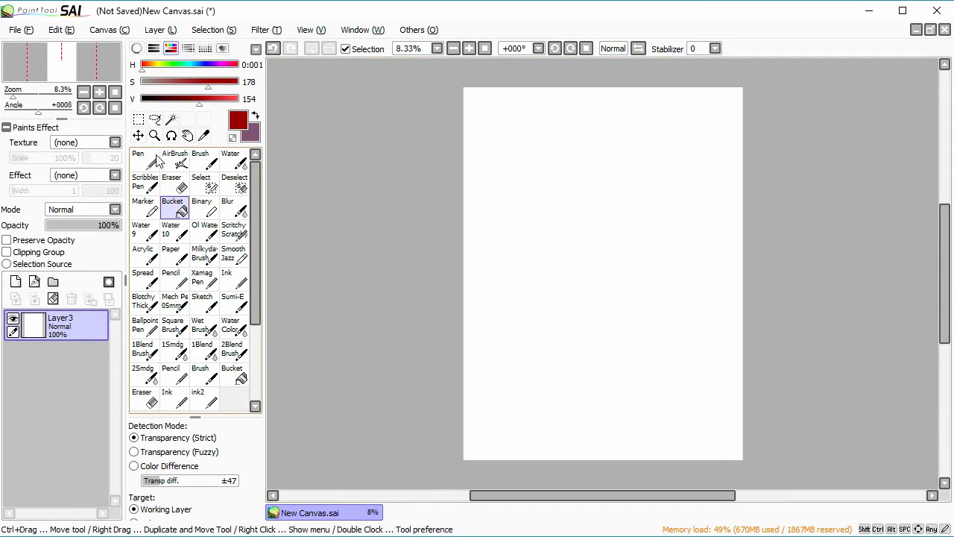
click(176, 159)
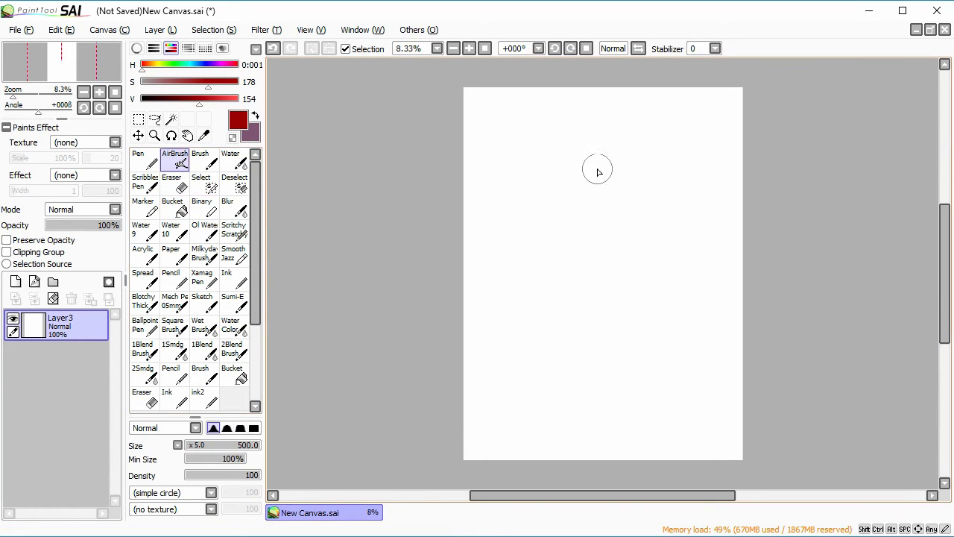
mouse_move(596, 159)
mouse_down()
mouse_move(533, 184)
mouse_move(579, 316)
mouse_move(633, 182)
mouse_move(582, 158)
mouse_up()
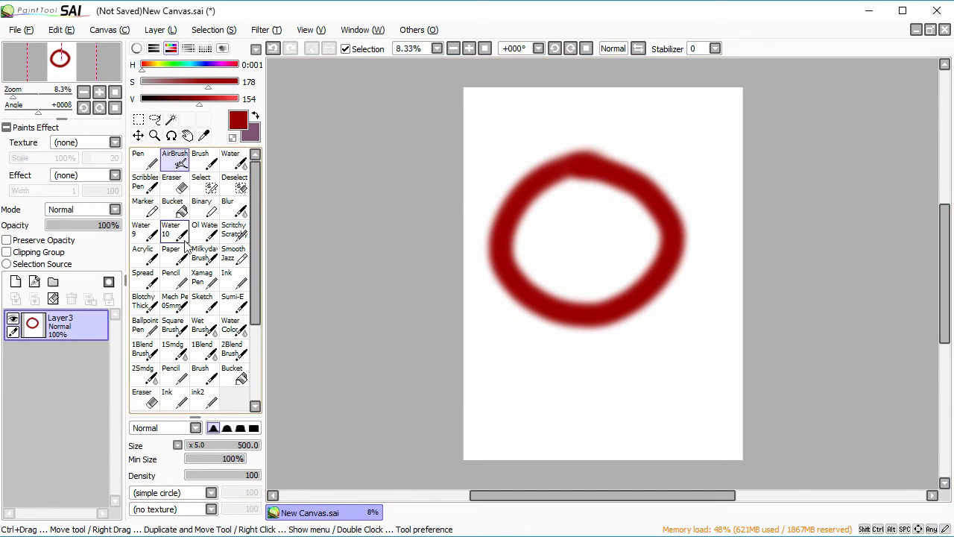
Fill the inside of the airbrushed ring with dark red using the Bucket.
click(172, 206)
click(594, 243)
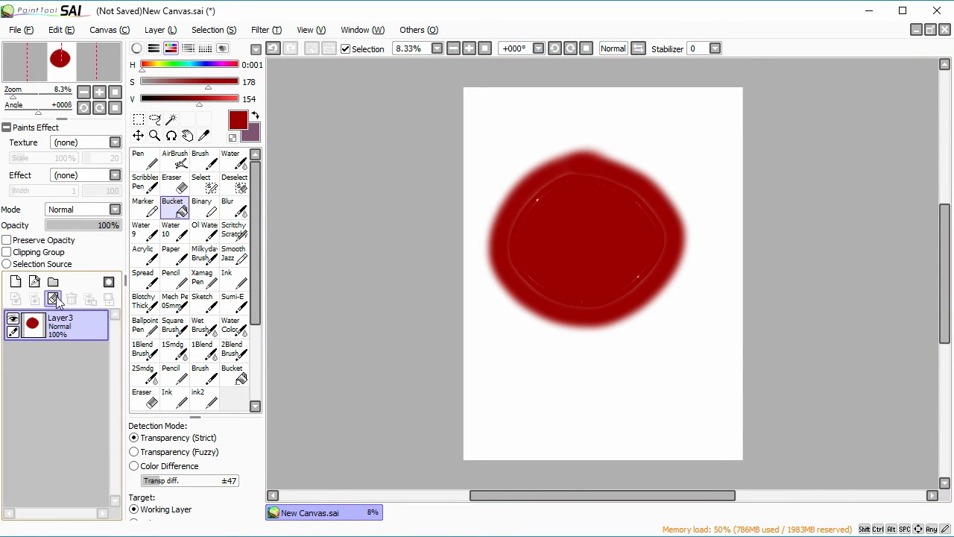
mouse_move(257, 230)
mouse_down()
mouse_move(263, 286)
mouse_move(246, 221)
mouse_up()
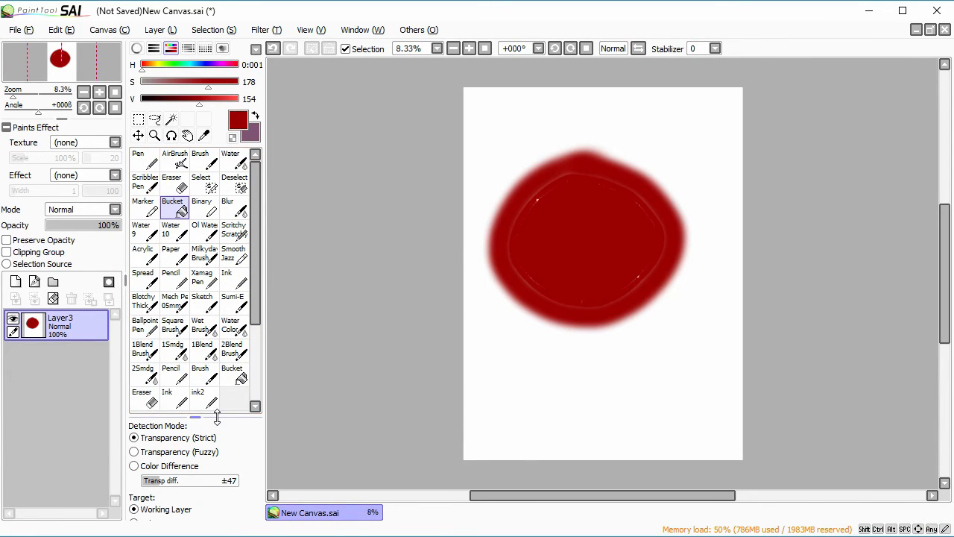
Enlarge the Bucket's settings area and refill the ring's inside with dark red at a transparency difference of ±163.
drag(188, 416, 190, 250)
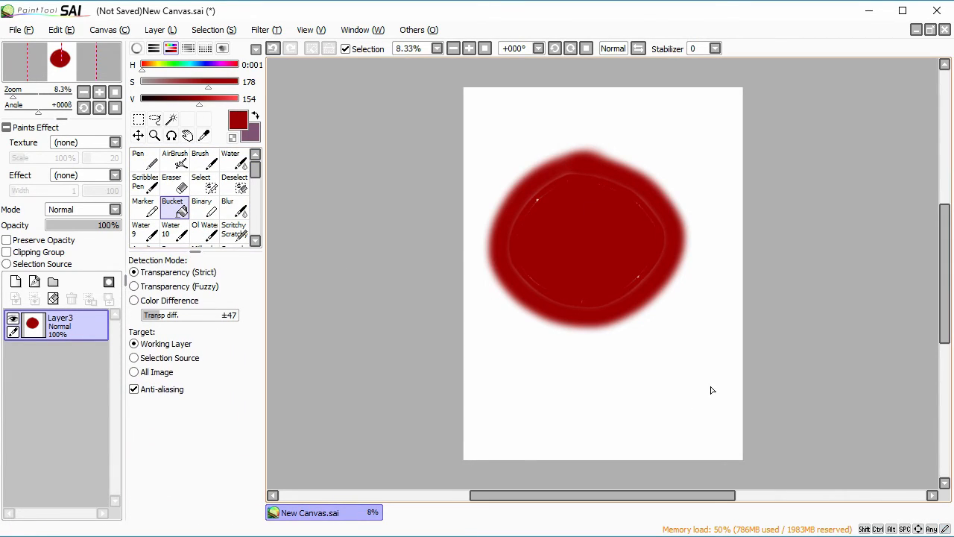
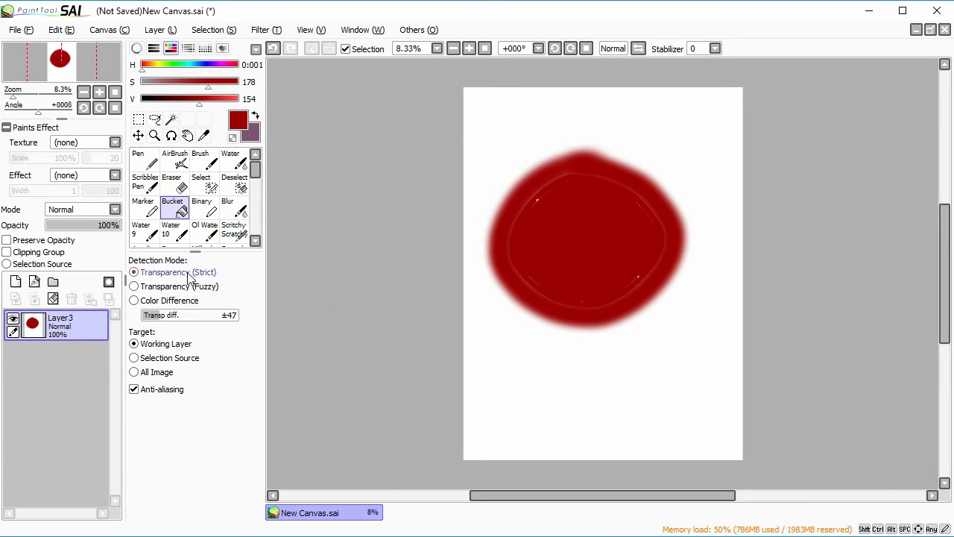
click(187, 318)
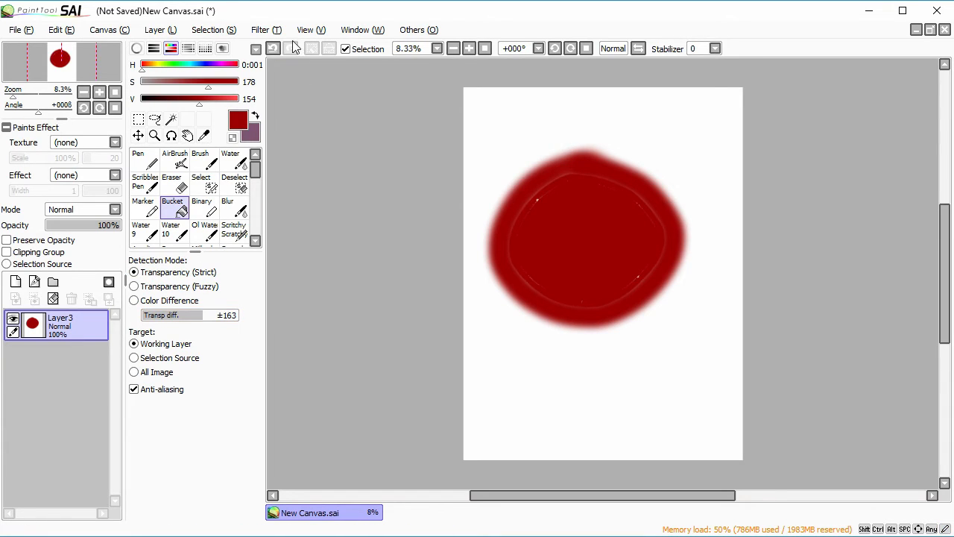
click(273, 47)
click(603, 239)
Undo the last fill and refill the ring's inside at a transparency difference of ±185.
click(271, 47)
click(211, 316)
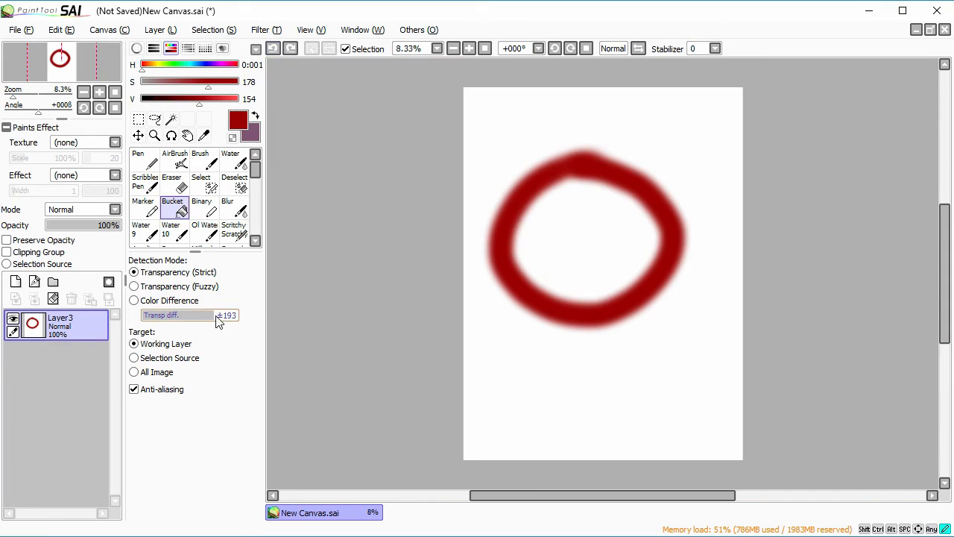
click(552, 256)
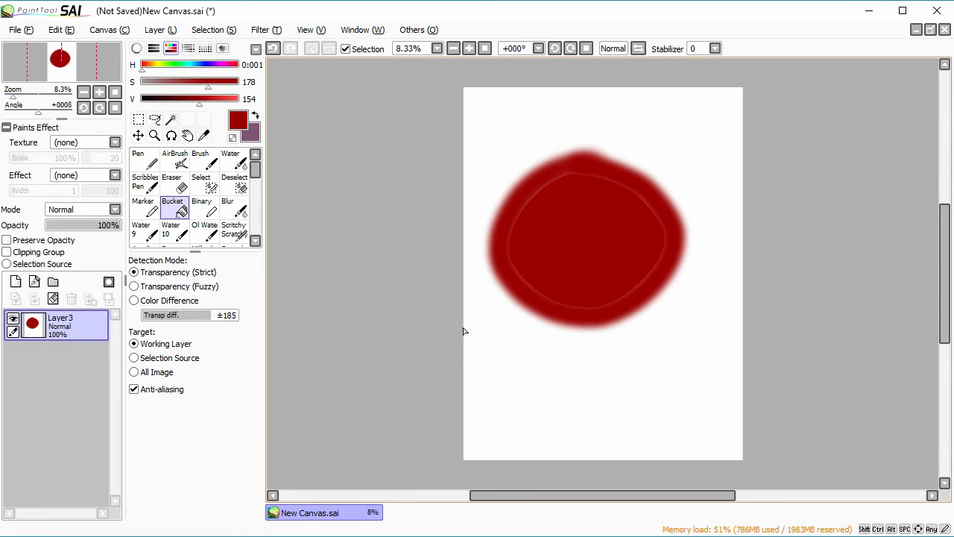
Undo the fill, raise the transparency difference to ±255 and flood the canvas with dark red from outside the ring.
click(273, 48)
click(227, 315)
click(584, 302)
click(273, 47)
click(237, 315)
click(238, 315)
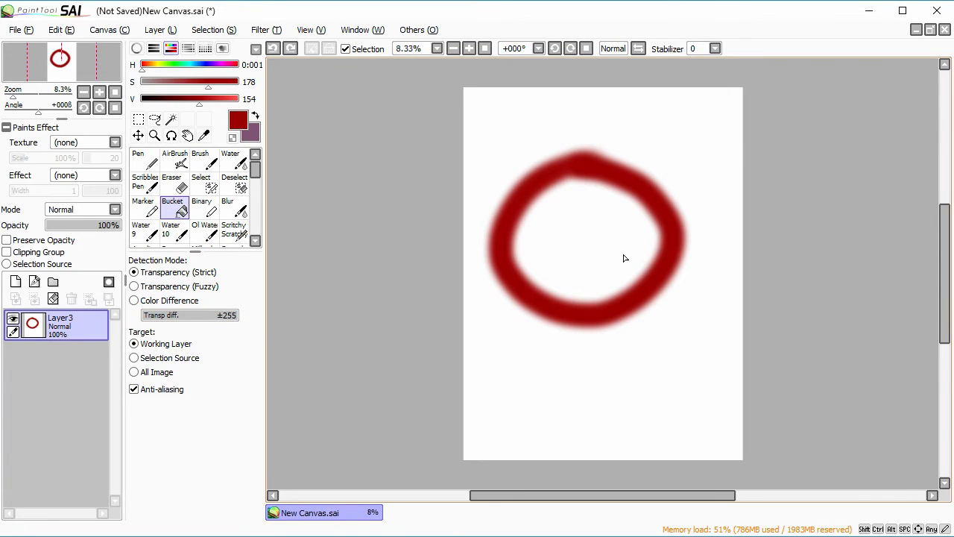
click(492, 393)
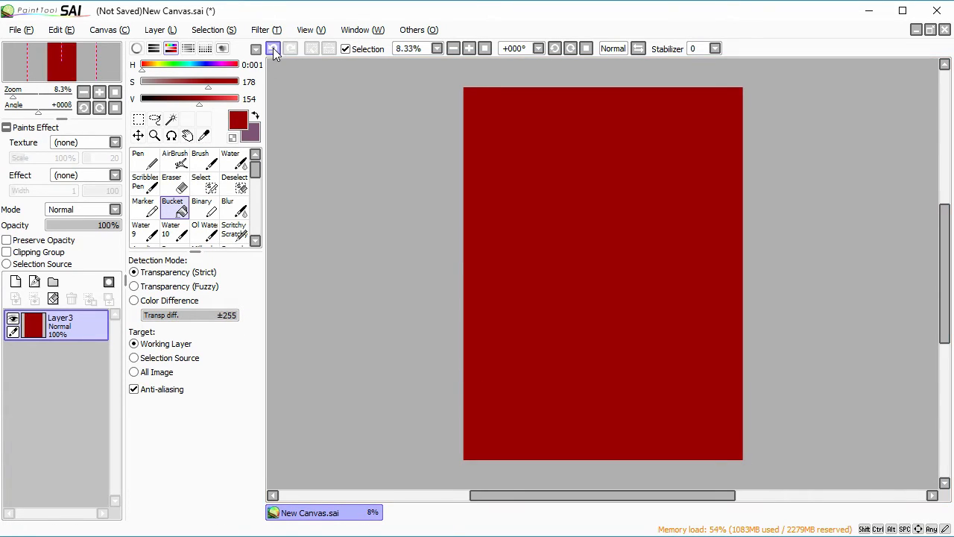
Undo the canvas flood and fill the ring's inside with dark red at a transparency difference of ±215.
click(273, 48)
click(227, 315)
click(557, 247)
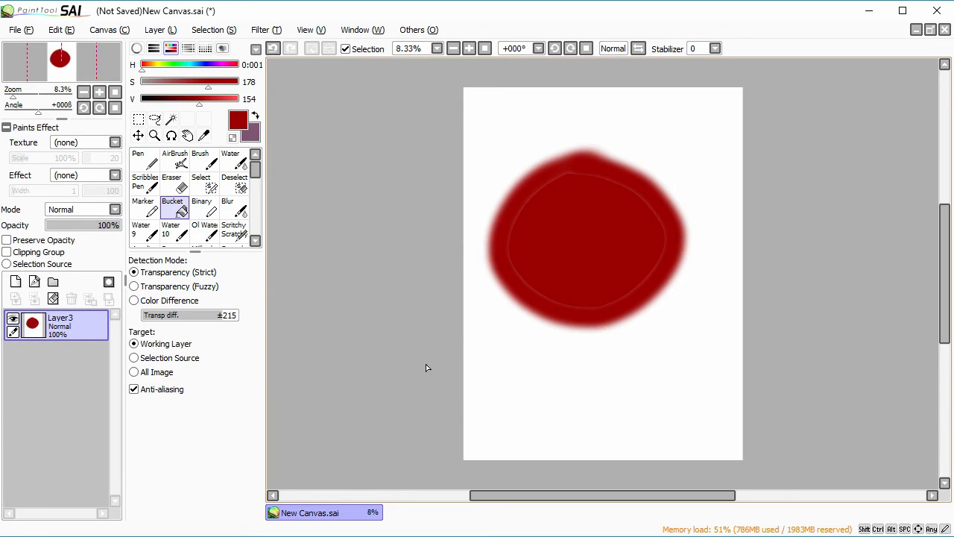
Set the Bucket's transparency difference to ±255 and its target to Selection Source.
drag(214, 319, 285, 318)
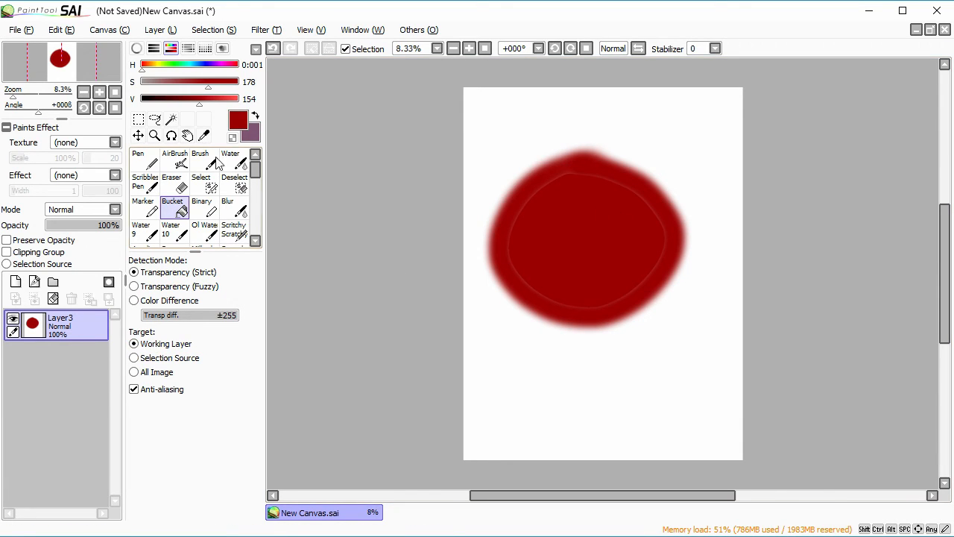
click(170, 360)
Add a new layer and airbrush a purple smiley face with a surrounding outline over the red shape.
click(15, 281)
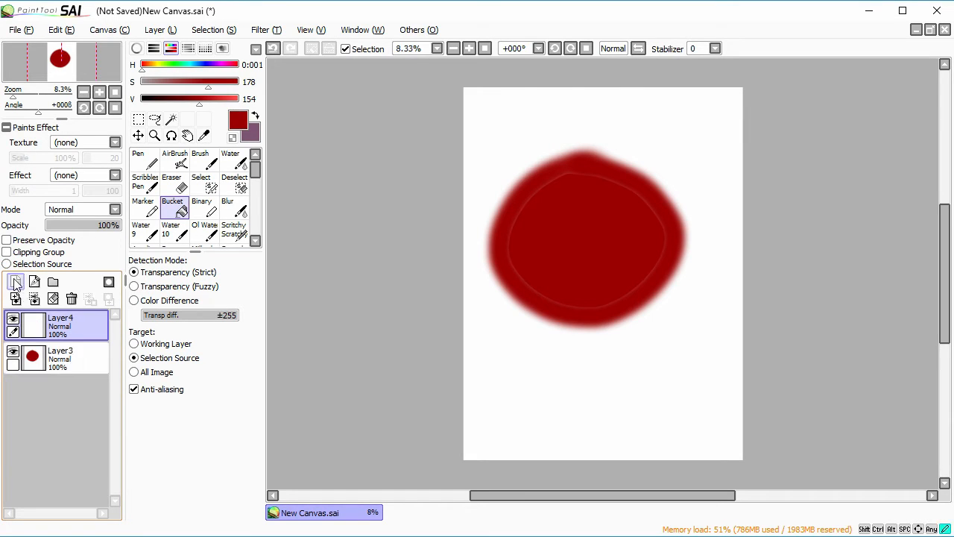
click(181, 160)
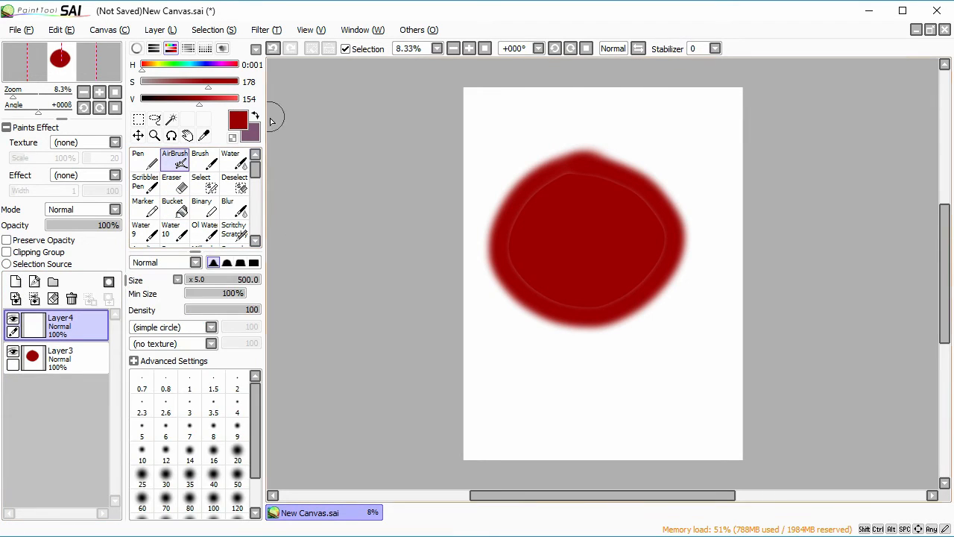
key(x)
drag(530, 138, 535, 141)
drag(628, 137, 618, 135)
mouse_move(522, 185)
mouse_down()
mouse_move(548, 226)
mouse_move(621, 192)
mouse_up()
mouse_move(518, 95)
mouse_down()
mouse_move(521, 287)
mouse_move(699, 190)
mouse_move(574, 72)
mouse_move(448, 145)
mouse_up()
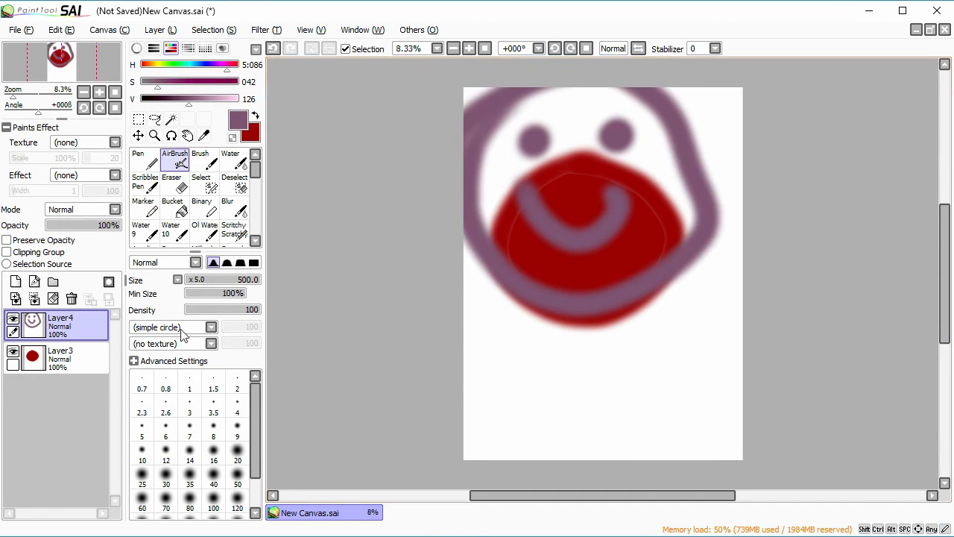
Mark Layer4 as the selection source and, on Layer3, select the area outside the smiley's outline with the Magic Wand.
click(46, 264)
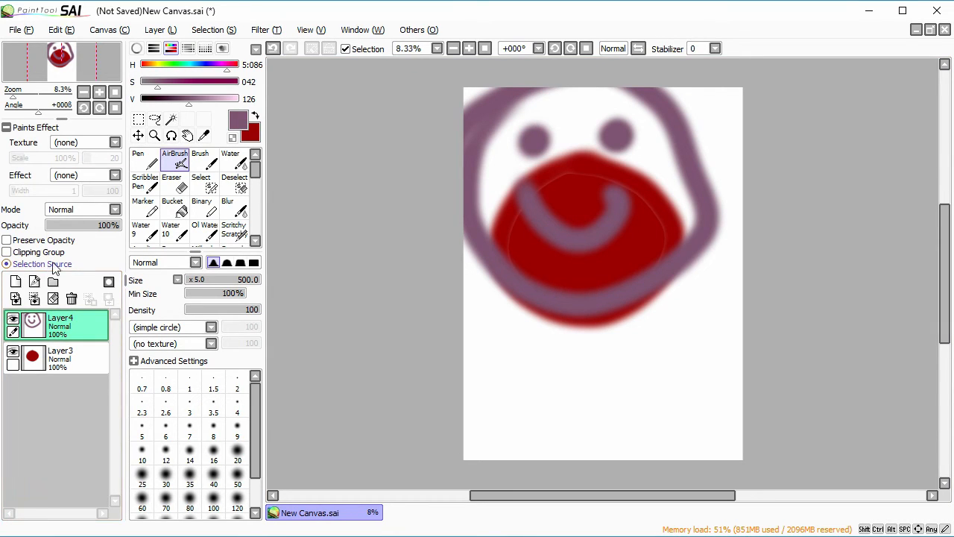
click(171, 118)
click(71, 349)
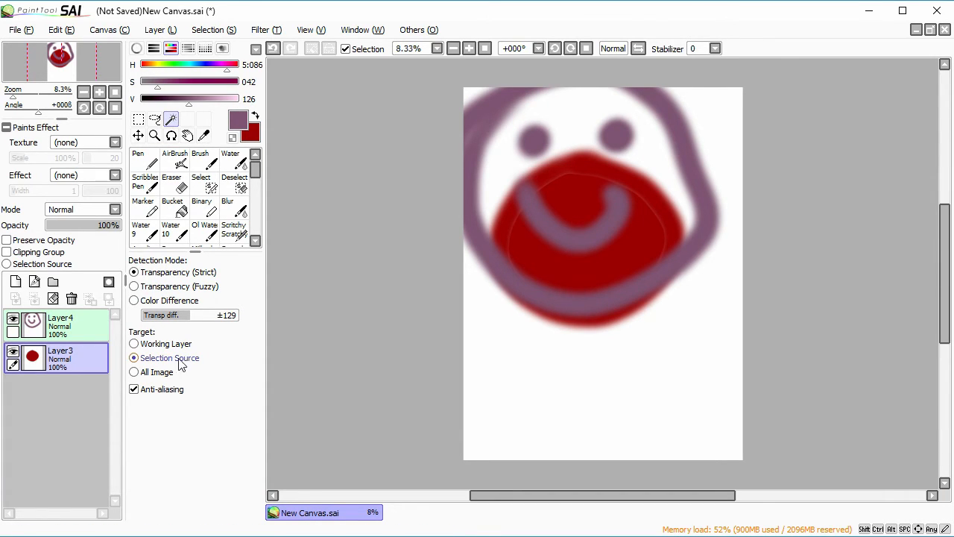
click(537, 377)
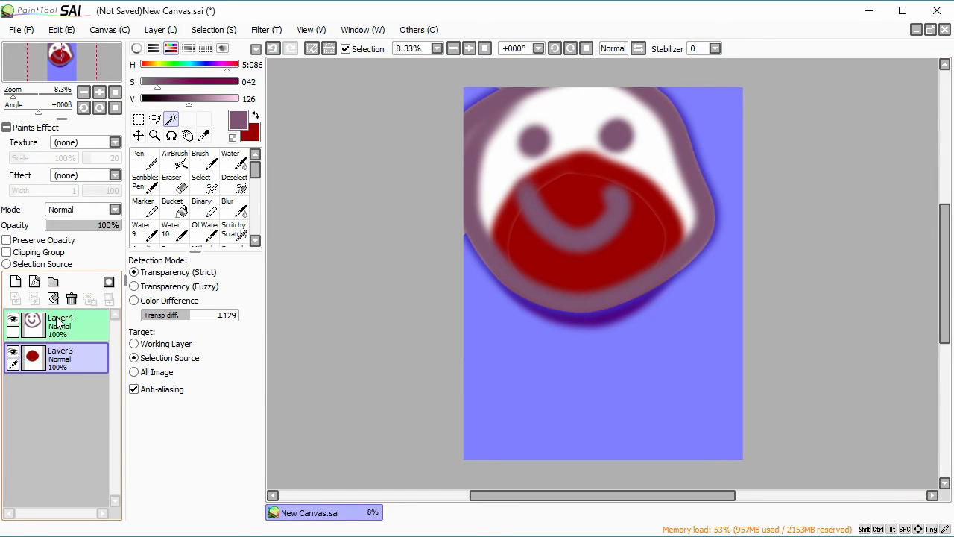
Erase the red on Layer3 that sticks out below the smiley's outline.
click(176, 182)
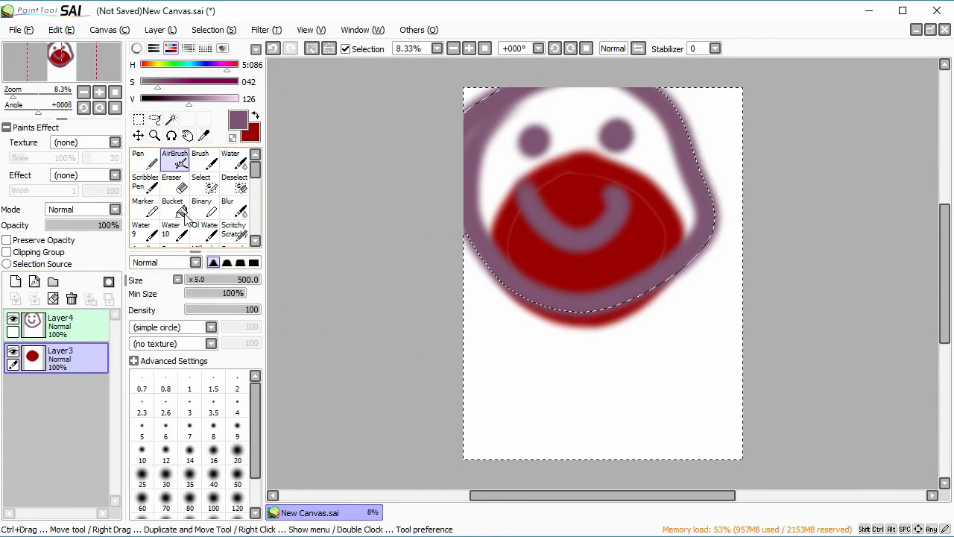
mouse_move(462, 277)
mouse_down()
mouse_move(493, 280)
mouse_move(457, 259)
mouse_move(456, 273)
mouse_move(587, 314)
mouse_move(613, 317)
mouse_move(643, 298)
mouse_move(582, 332)
mouse_move(547, 334)
mouse_up()
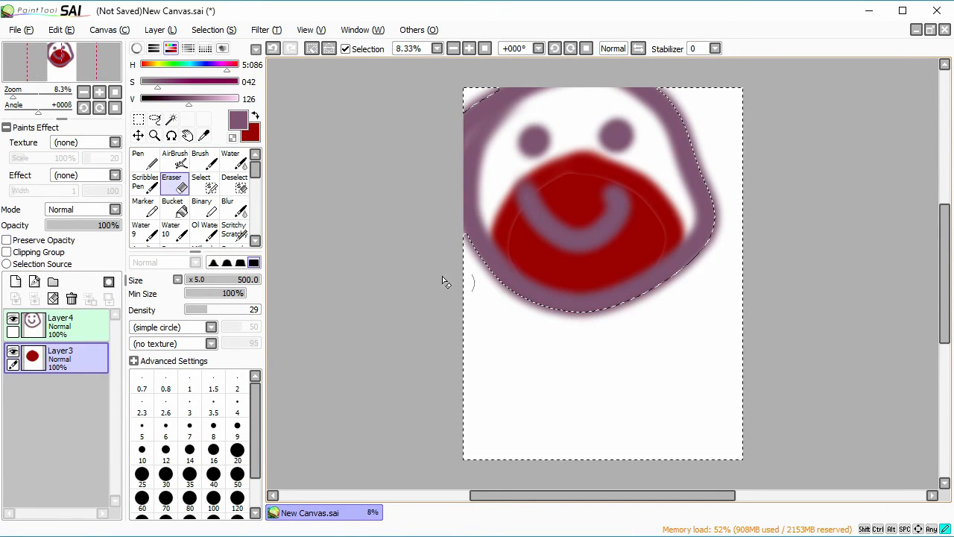
Invert the selection and airbrush dark red across the whole inside of the smiley's outline on Layer3.
click(179, 163)
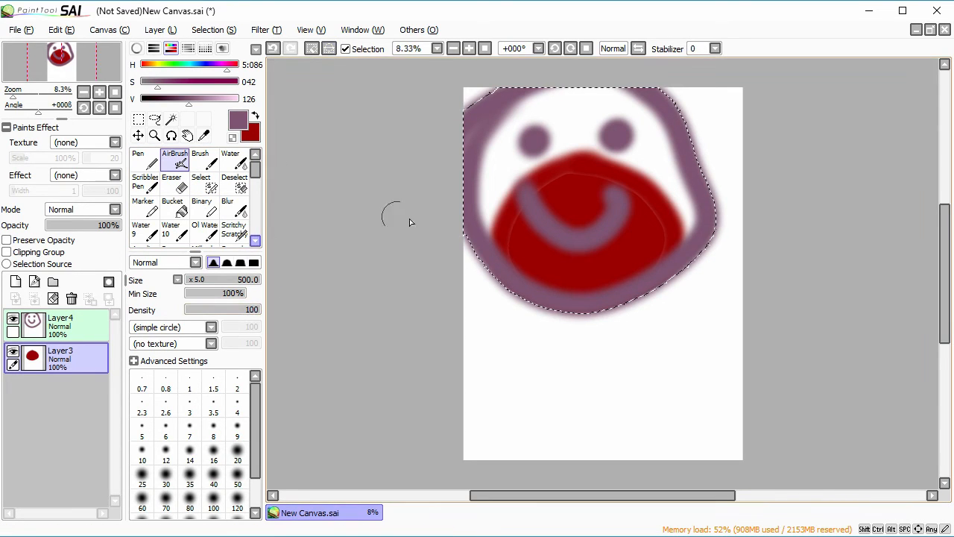
mouse_move(522, 231)
mouse_down()
mouse_move(511, 167)
mouse_move(476, 216)
mouse_move(496, 202)
mouse_move(636, 187)
mouse_move(611, 253)
mouse_up()
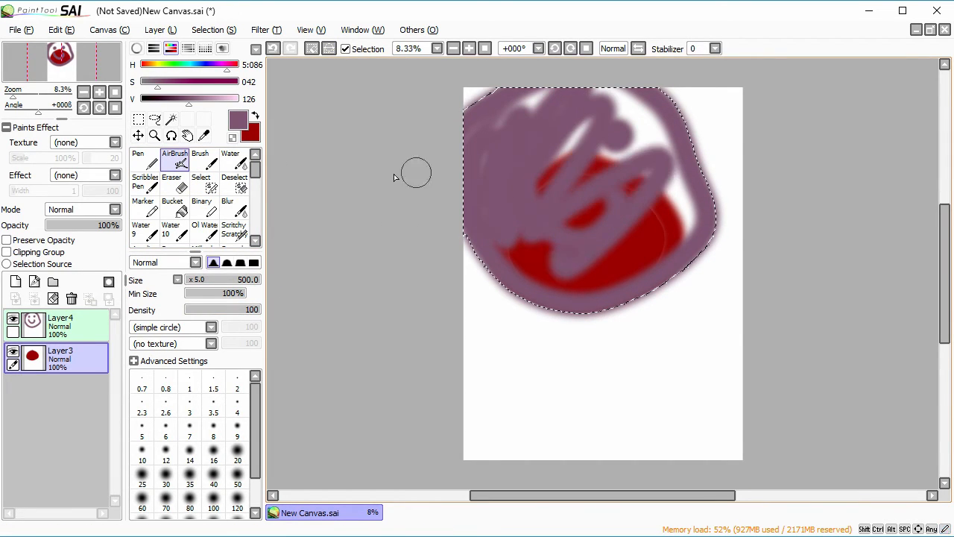
click(253, 134)
click(273, 49)
mouse_move(490, 202)
mouse_down()
mouse_move(534, 273)
mouse_move(510, 225)
mouse_move(494, 117)
mouse_move(547, 74)
mouse_move(507, 154)
mouse_move(495, 225)
mouse_move(568, 194)
mouse_move(584, 209)
mouse_move(696, 156)
mouse_move(761, 181)
mouse_move(680, 204)
mouse_move(671, 147)
mouse_move(583, 200)
mouse_move(621, 239)
mouse_move(631, 275)
mouse_move(660, 202)
mouse_move(540, 66)
mouse_move(540, 374)
mouse_move(418, 282)
mouse_up()
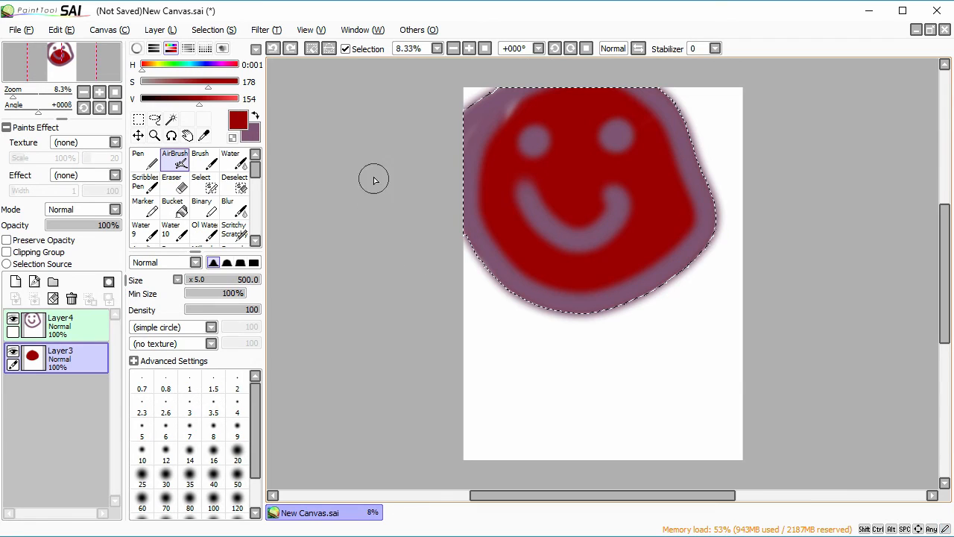
Clear the selection and delete Layer3 with the red shape.
click(311, 49)
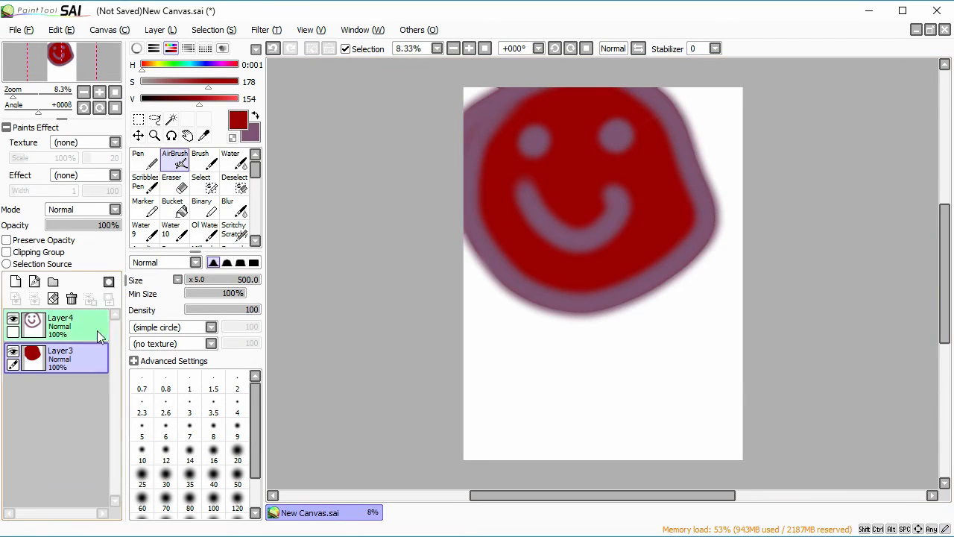
click(71, 298)
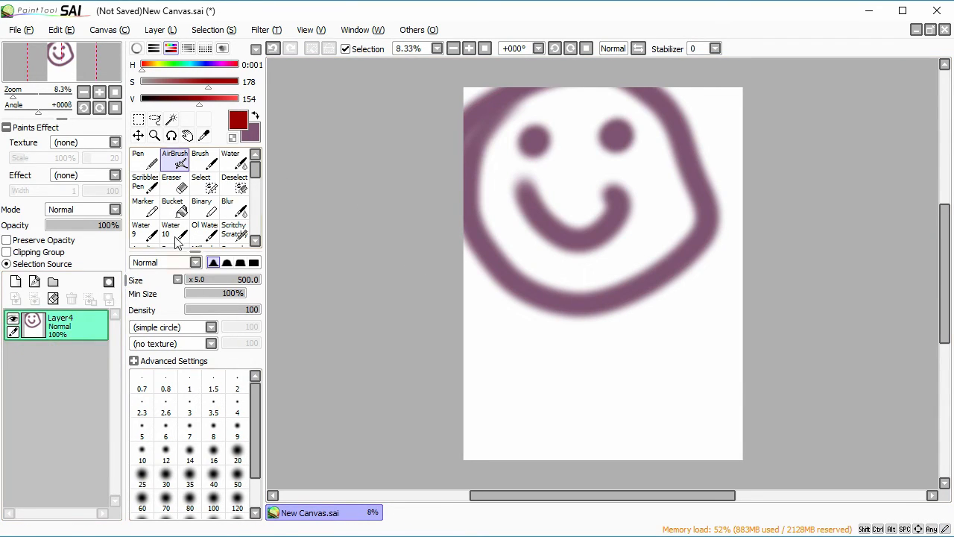
click(174, 209)
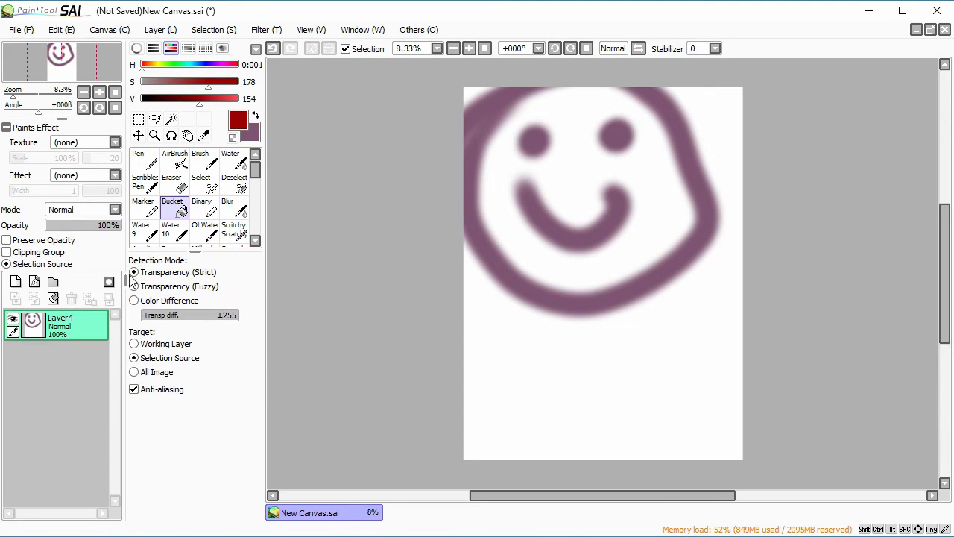
Set the Binary tool's min size to 100% and paint a filled dark red block with a tail and a large oval below the smiley.
click(212, 212)
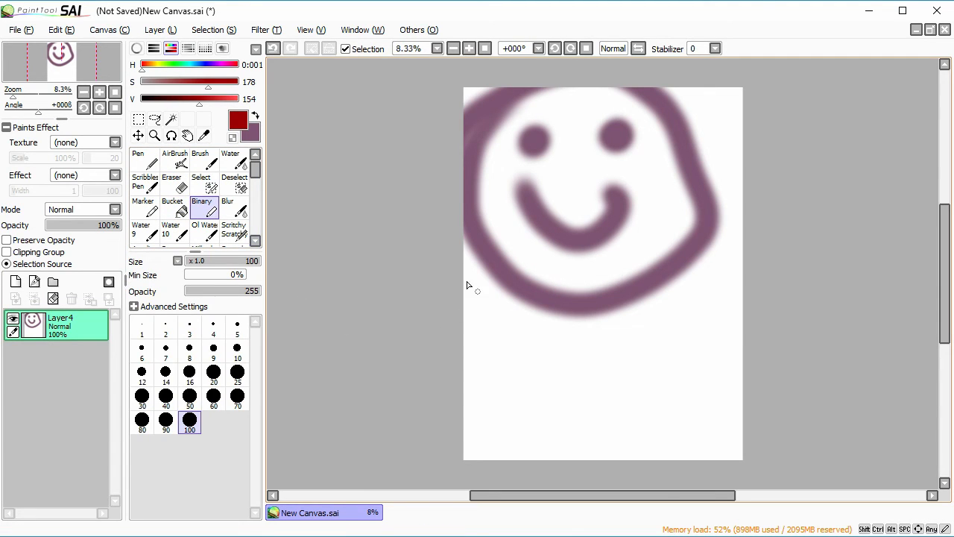
drag(224, 274, 355, 277)
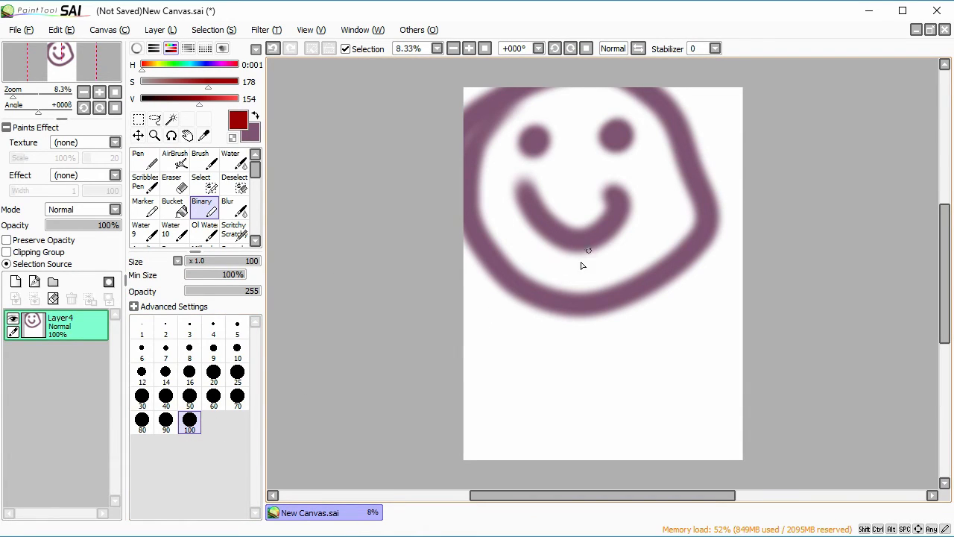
drag(447, 276, 801, 456)
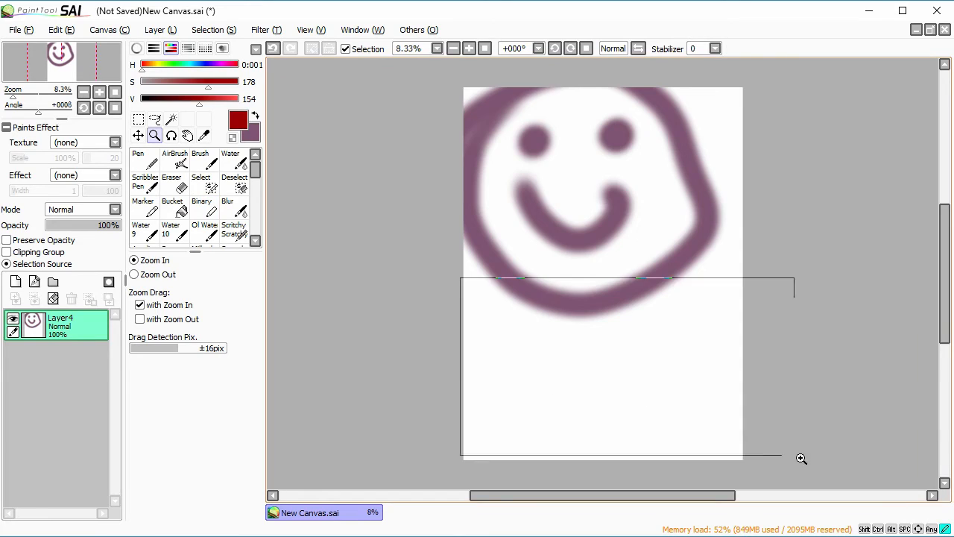
click(213, 209)
mouse_move(334, 286)
mouse_down()
mouse_move(327, 233)
mouse_move(452, 229)
mouse_move(470, 309)
mouse_move(351, 315)
mouse_move(335, 242)
mouse_move(447, 244)
mouse_up()
mouse_move(474, 330)
mouse_down()
mouse_move(344, 306)
mouse_move(441, 258)
mouse_move(353, 270)
mouse_move(409, 263)
mouse_move(441, 296)
mouse_move(454, 337)
mouse_move(491, 361)
mouse_up()
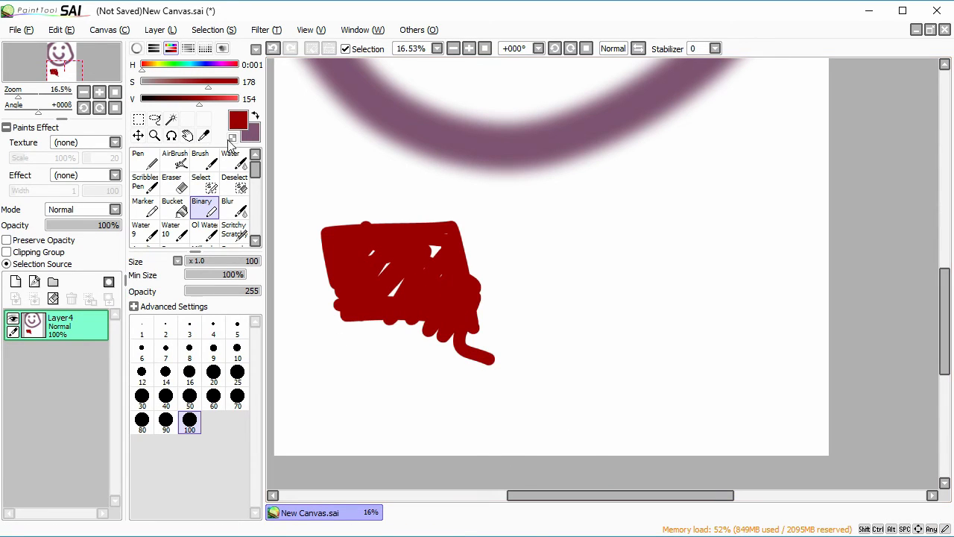
mouse_move(566, 286)
mouse_down()
mouse_move(558, 267)
mouse_move(592, 421)
mouse_move(630, 389)
mouse_up()
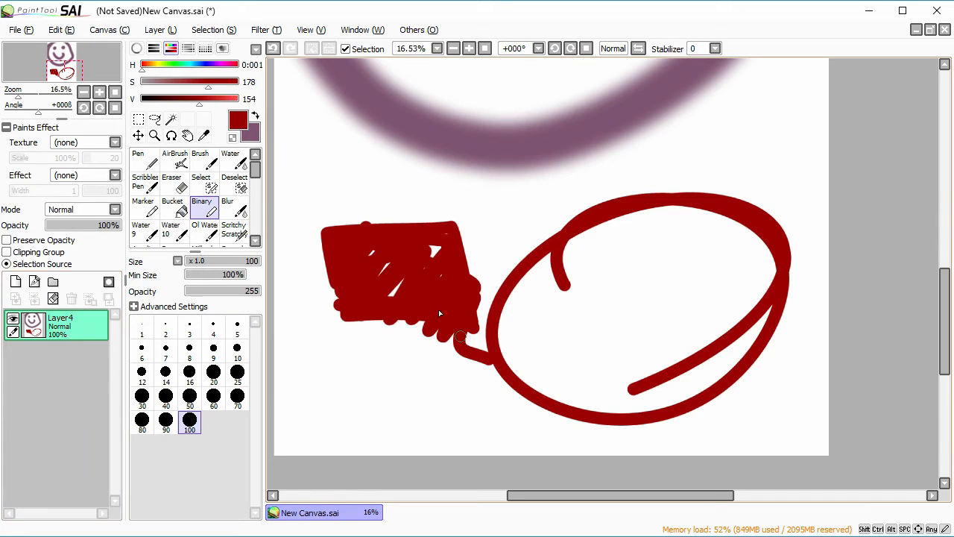
Blur the white gaps in the red block and the oval's upper and right-hand lines with the Blur tool at density 100.
click(233, 207)
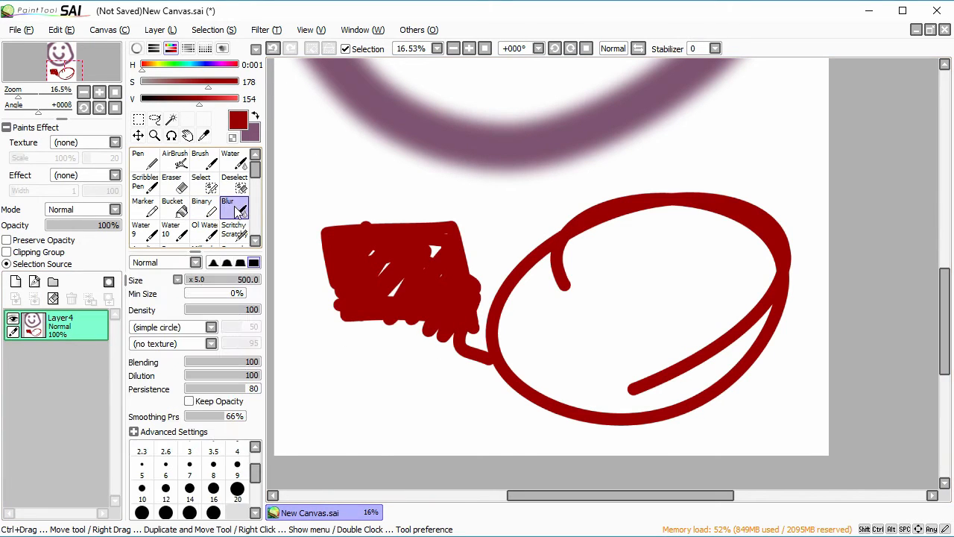
drag(373, 257, 387, 250)
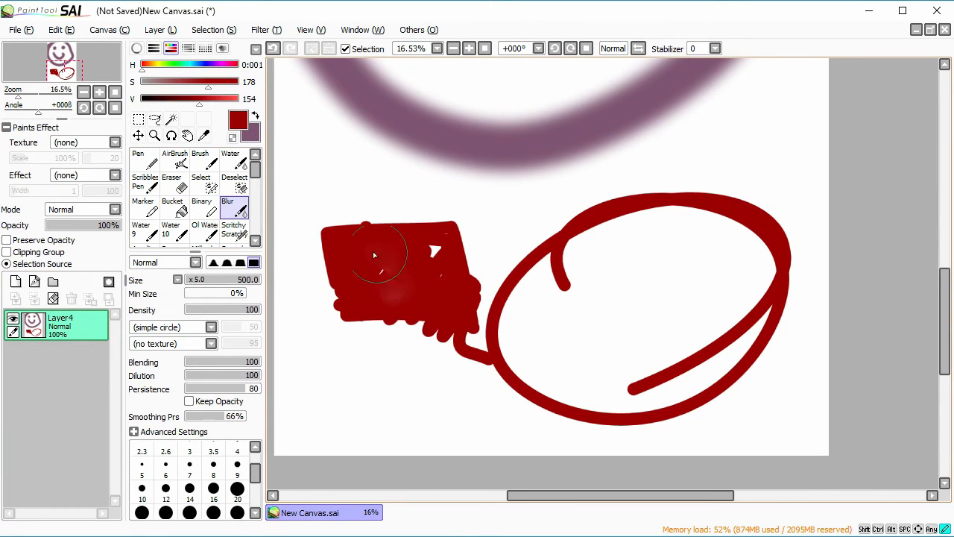
mouse_move(591, 239)
mouse_down()
mouse_move(537, 308)
mouse_move(554, 281)
mouse_move(536, 296)
mouse_move(710, 226)
mouse_move(695, 218)
mouse_move(764, 273)
mouse_move(780, 273)
mouse_move(757, 295)
mouse_move(724, 367)
mouse_move(748, 305)
mouse_move(619, 390)
mouse_move(706, 391)
mouse_move(715, 368)
mouse_move(686, 387)
mouse_move(692, 365)
mouse_move(766, 278)
mouse_move(739, 295)
mouse_move(757, 264)
mouse_move(715, 272)
mouse_move(727, 231)
mouse_move(683, 242)
mouse_move(663, 233)
mouse_move(625, 252)
mouse_move(621, 236)
mouse_move(613, 270)
mouse_move(565, 285)
mouse_move(485, 346)
mouse_up()
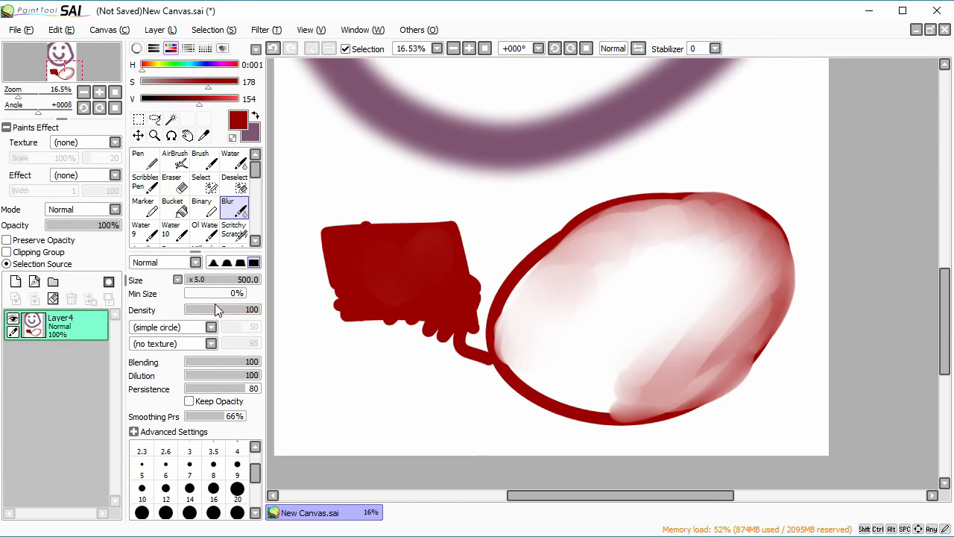
Set the Blur tool's density to 50 and soften the oval's inner shading and the red block's lower edge.
drag(211, 310, 223, 316)
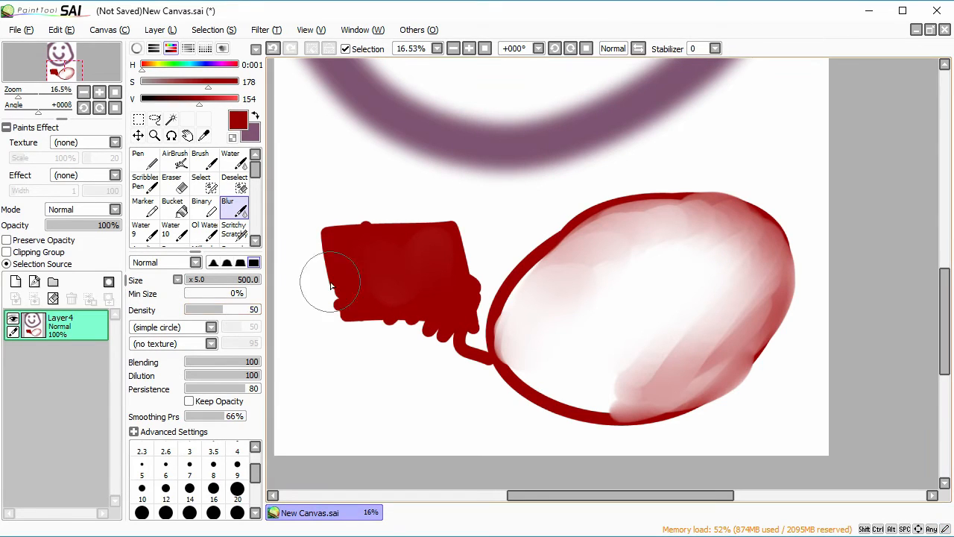
mouse_move(634, 216)
mouse_down()
mouse_move(533, 299)
mouse_move(536, 280)
mouse_move(613, 245)
mouse_move(583, 273)
mouse_move(707, 266)
mouse_move(741, 332)
mouse_move(727, 314)
mouse_move(704, 333)
mouse_move(708, 354)
mouse_move(634, 400)
mouse_up()
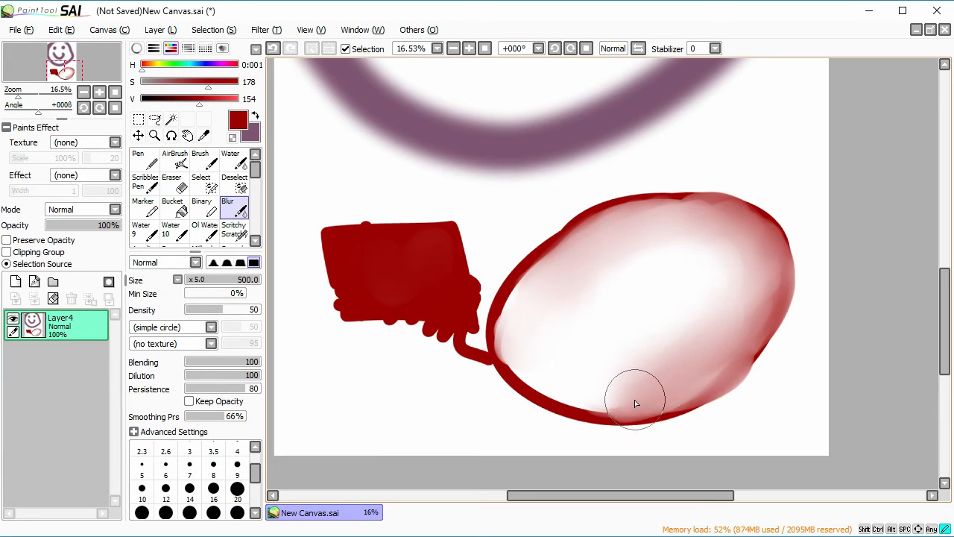
mouse_move(709, 360)
mouse_down()
mouse_move(666, 352)
mouse_move(667, 365)
mouse_move(696, 362)
mouse_move(417, 307)
mouse_move(443, 338)
mouse_move(416, 277)
mouse_move(435, 297)
mouse_move(446, 367)
mouse_move(443, 358)
mouse_move(411, 364)
mouse_move(421, 351)
mouse_move(413, 330)
mouse_move(361, 289)
mouse_up()
drag(357, 359, 381, 426)
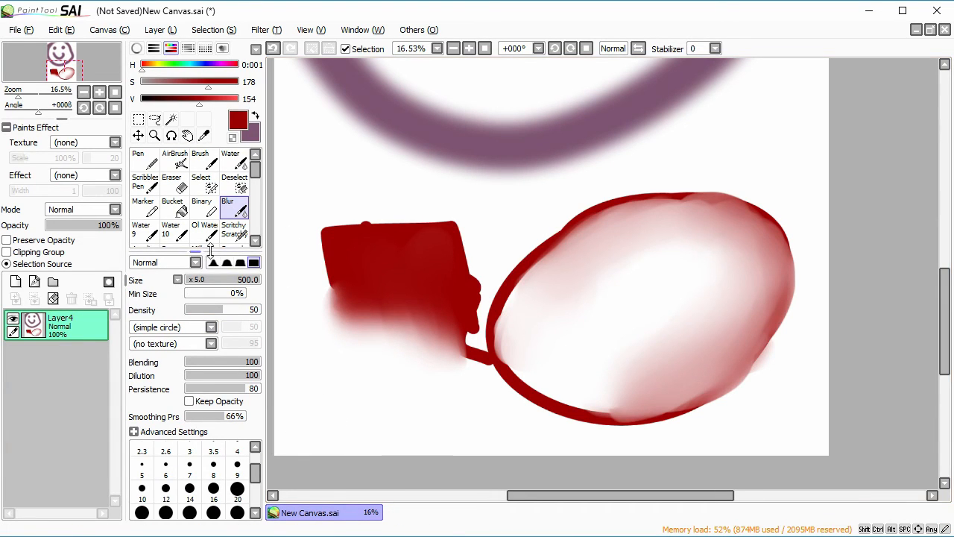
Set the Scritchy Scratch brush size to 500 and paint broad dark red strokes over the block and the upper part of the oval.
drag(210, 252, 249, 339)
click(234, 230)
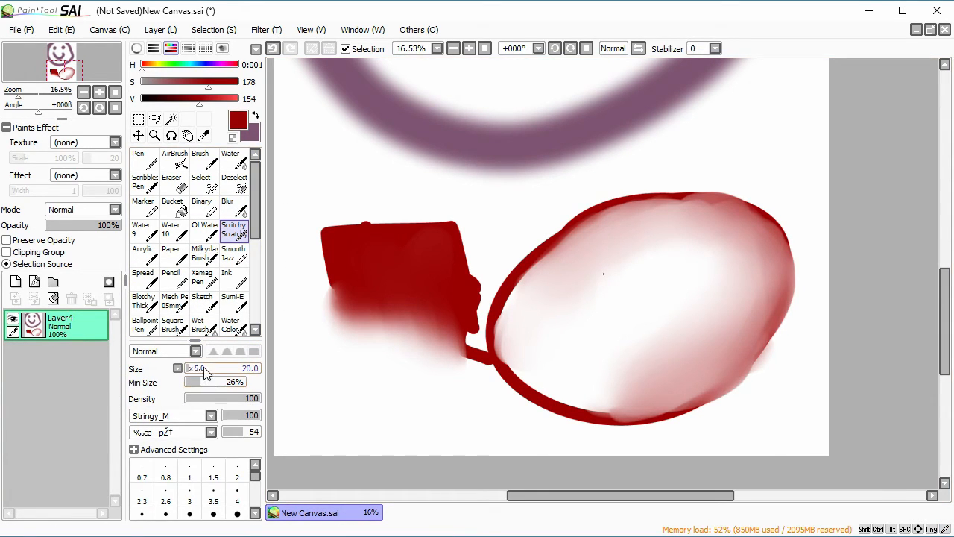
mouse_move(208, 374)
mouse_down()
mouse_move(603, 271)
mouse_move(366, 241)
mouse_up()
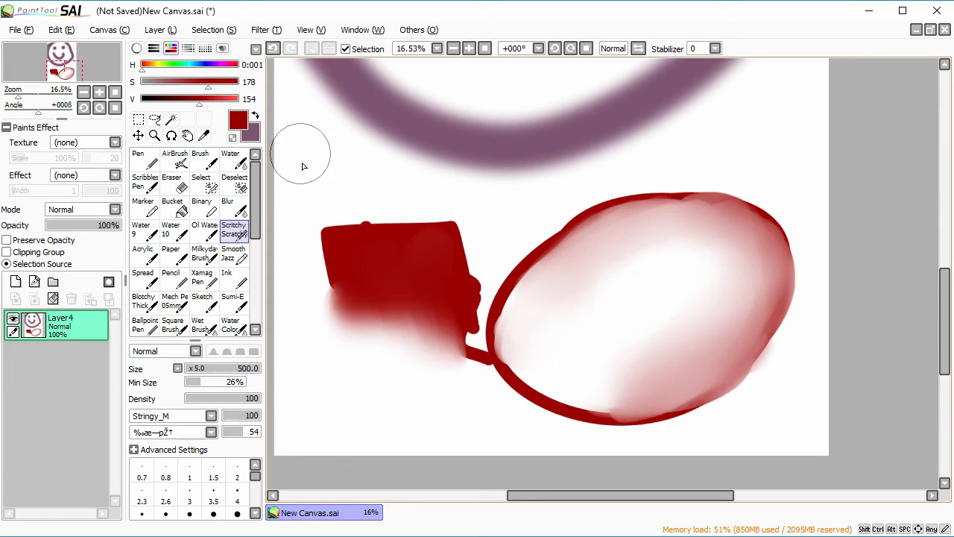
mouse_move(315, 153)
mouse_down()
mouse_move(353, 207)
mouse_move(586, 218)
mouse_up()
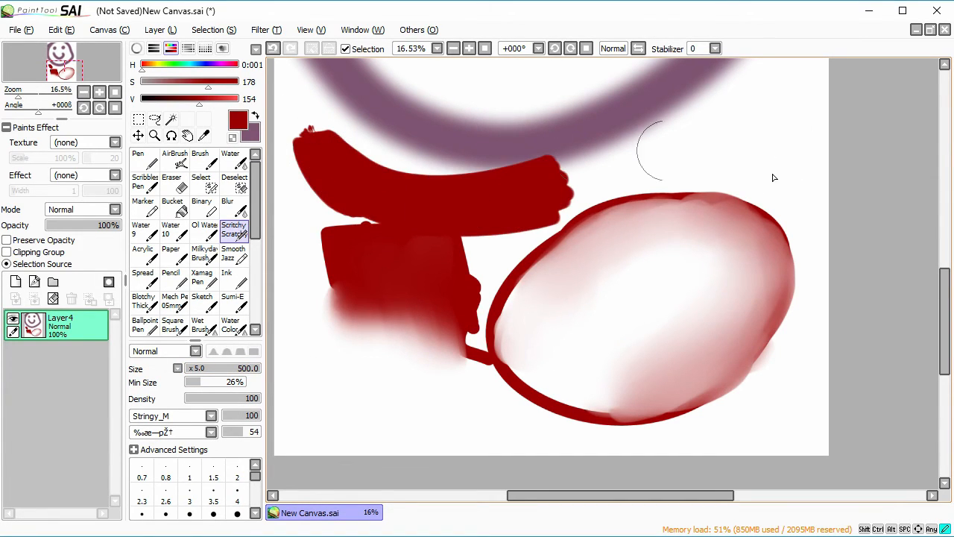
mouse_move(447, 160)
mouse_down()
mouse_move(283, 190)
mouse_move(263, 291)
mouse_move(256, 257)
mouse_up()
Clear Layer4 and scribble dark red lines with the ink2 brush, raising its size to 240 for the thicker lines.
click(203, 255)
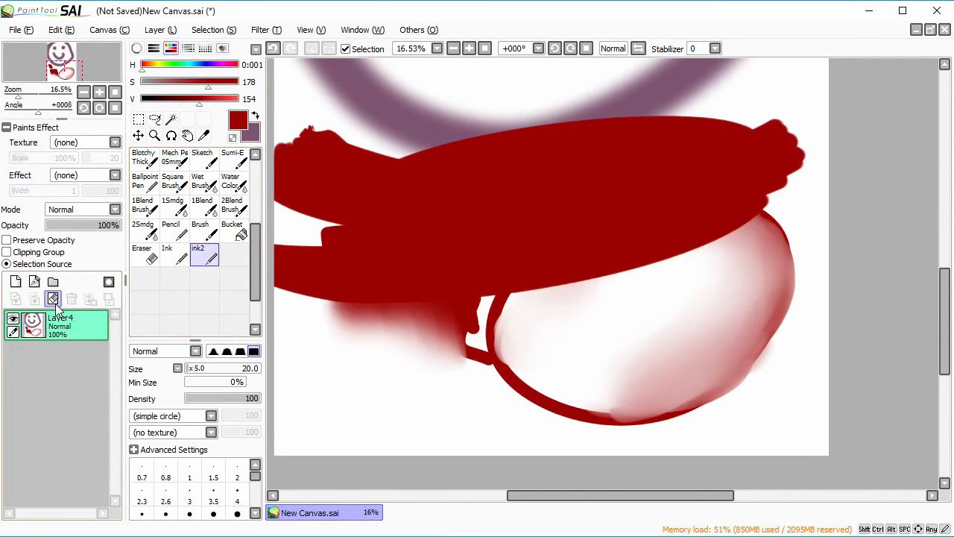
key(Delete)
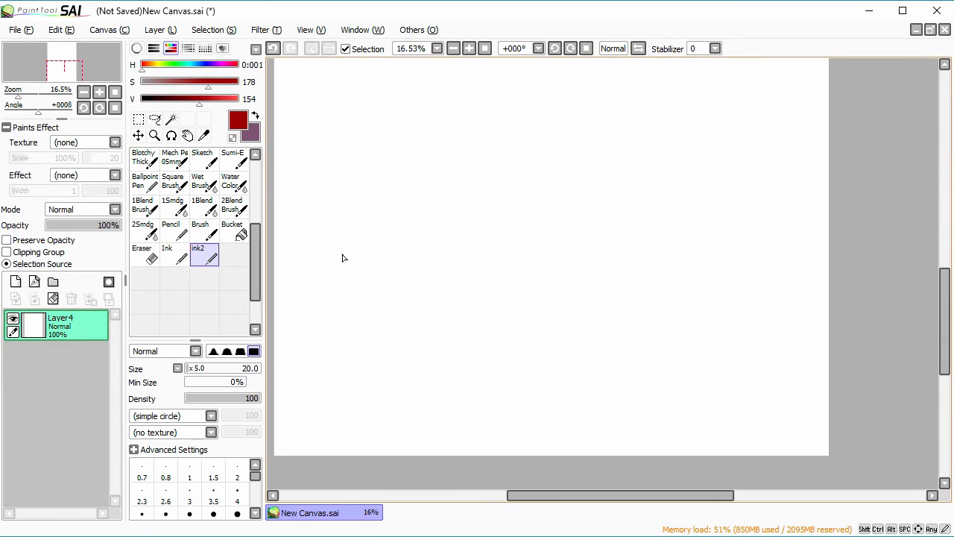
mouse_move(582, 128)
mouse_down()
mouse_move(460, 301)
mouse_move(488, 263)
mouse_up()
drag(188, 368, 222, 368)
mouse_move(472, 261)
mouse_down()
mouse_move(436, 330)
mouse_move(607, 328)
mouse_move(686, 344)
mouse_move(489, 145)
mouse_move(507, 302)
mouse_move(536, 364)
mouse_up()
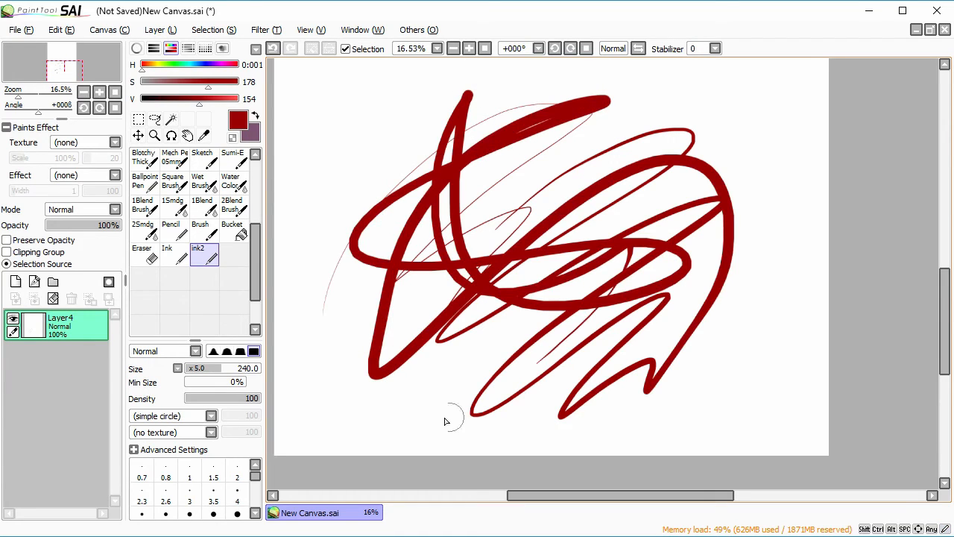
Shade a soft dark red oval beside the scribble with the custom Pencil, then clear Layer4.
click(175, 233)
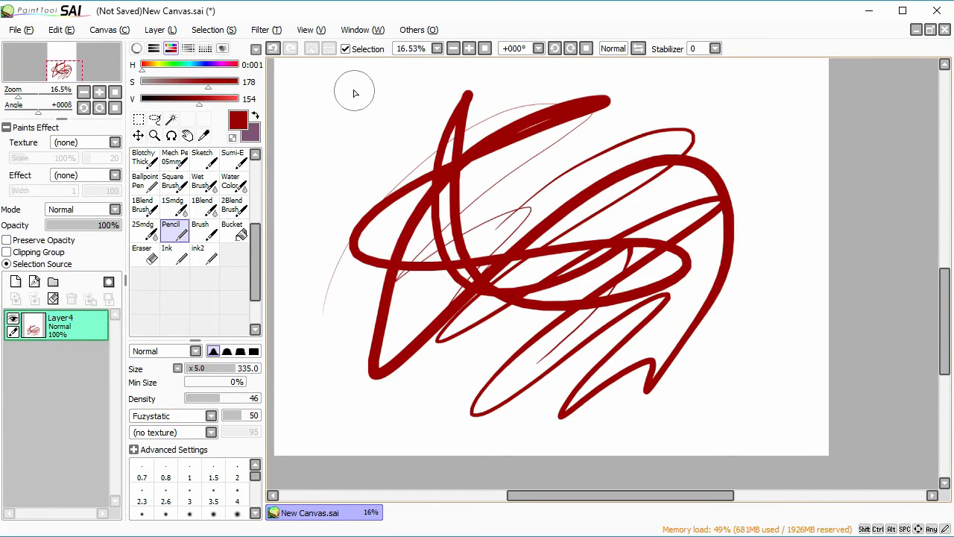
mouse_move(355, 93)
mouse_down()
mouse_move(346, 177)
mouse_move(312, 155)
mouse_move(349, 97)
mouse_move(367, 88)
mouse_move(316, 128)
mouse_move(314, 158)
mouse_move(377, 106)
mouse_move(403, 125)
mouse_move(364, 156)
mouse_move(374, 166)
mouse_move(317, 172)
mouse_move(325, 184)
mouse_move(269, 163)
mouse_move(288, 189)
mouse_move(266, 153)
mouse_move(311, 192)
mouse_move(309, 118)
mouse_move(371, 148)
mouse_move(403, 107)
mouse_move(376, 90)
mouse_up()
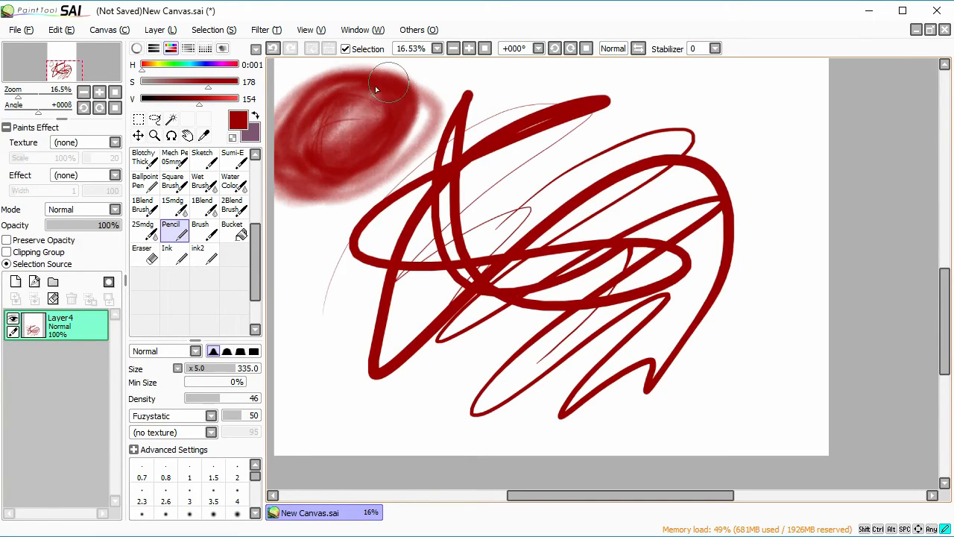
click(52, 298)
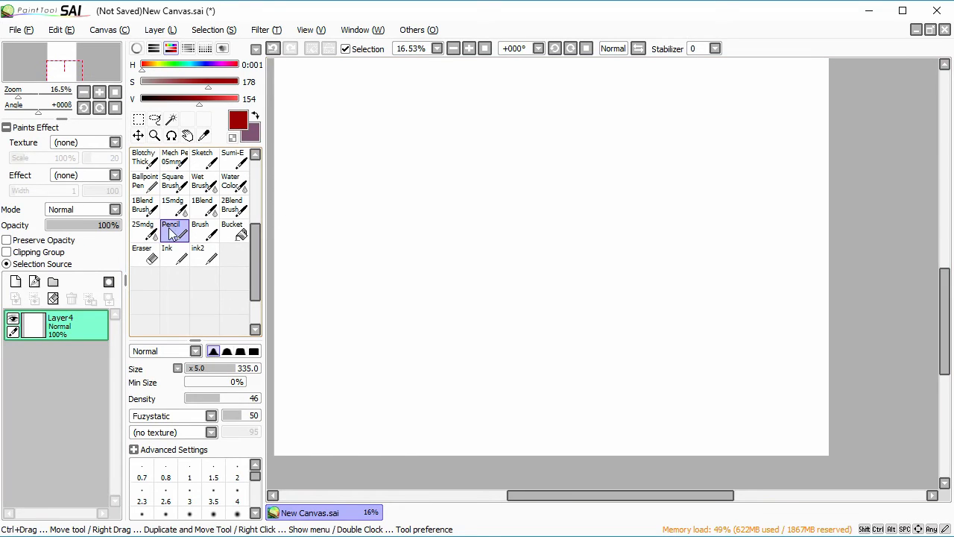
Paint a pale red patch in the middle of the canvas with the Acrylic brush, then clear Layer4.
drag(259, 258, 259, 176)
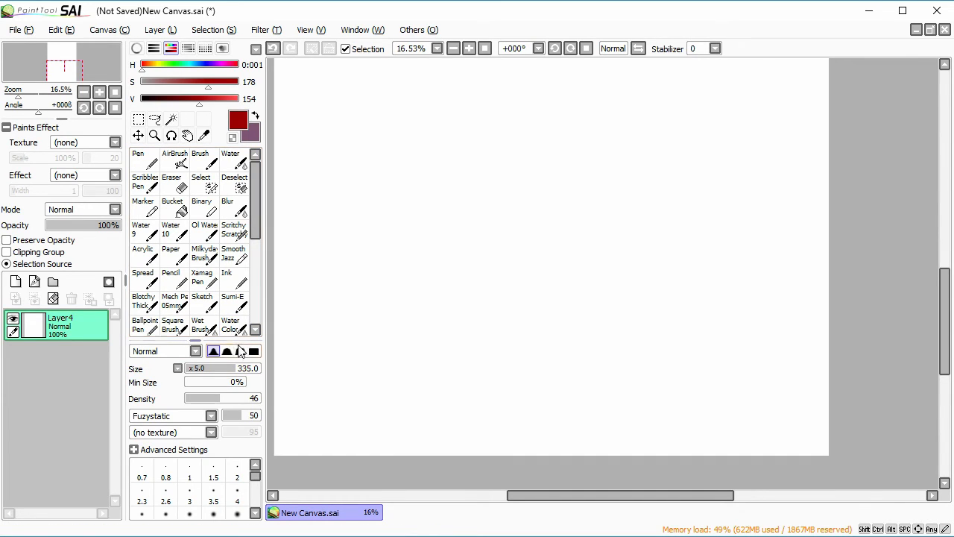
mouse_move(238, 342)
mouse_down()
mouse_move(239, 203)
mouse_move(241, 285)
mouse_up()
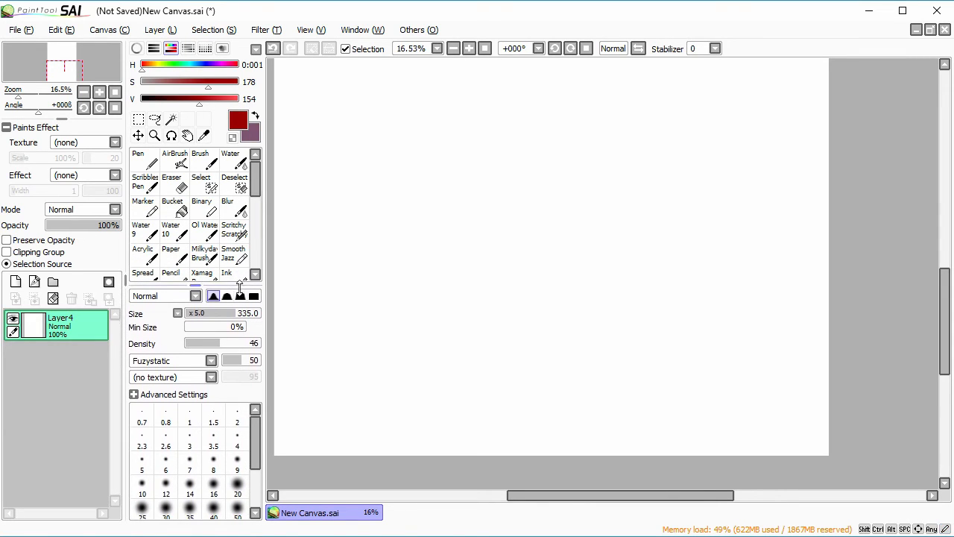
click(170, 259)
mouse_move(393, 138)
mouse_down()
mouse_move(434, 167)
mouse_move(430, 234)
mouse_move(441, 259)
mouse_move(541, 246)
mouse_move(530, 290)
mouse_move(541, 298)
mouse_move(422, 205)
mouse_up()
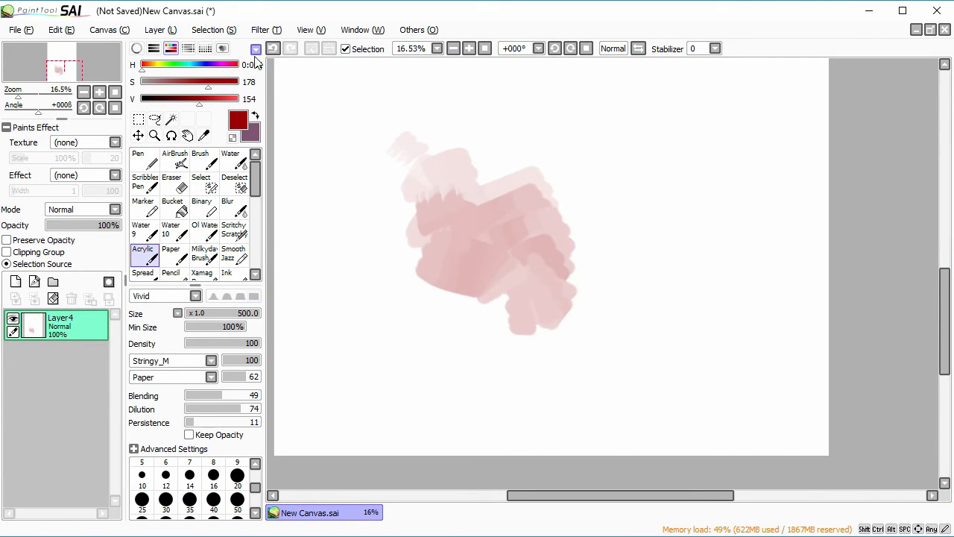
click(53, 299)
Check the Smooth Jazz brush settings, then paint a large dark red patch and short separate strokes with the Brush tool.
click(232, 254)
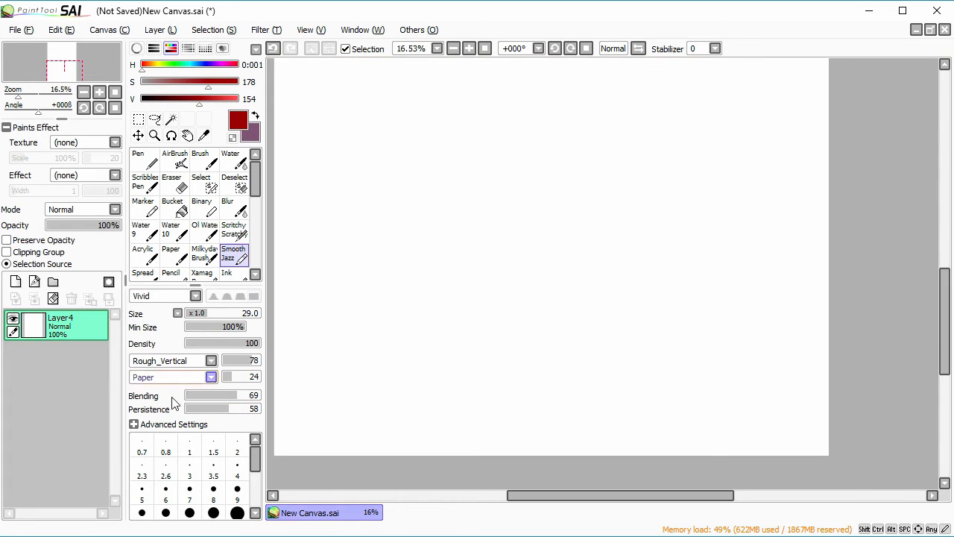
click(200, 159)
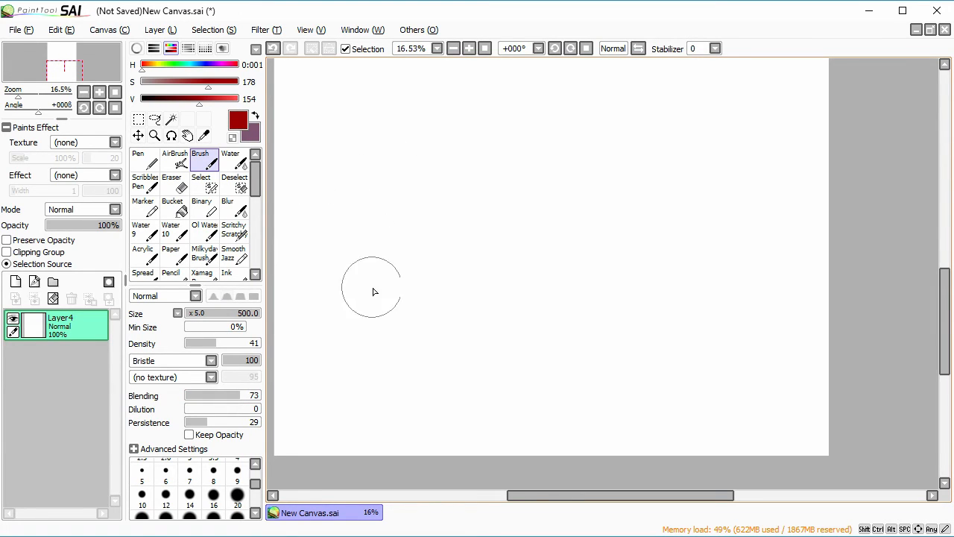
mouse_move(331, 170)
mouse_down()
mouse_move(466, 357)
mouse_move(410, 237)
mouse_move(420, 159)
mouse_move(522, 207)
mouse_move(491, 239)
mouse_move(442, 153)
mouse_move(462, 140)
mouse_move(530, 261)
mouse_up()
mouse_move(527, 134)
mouse_down()
mouse_move(522, 163)
mouse_move(612, 239)
mouse_up()
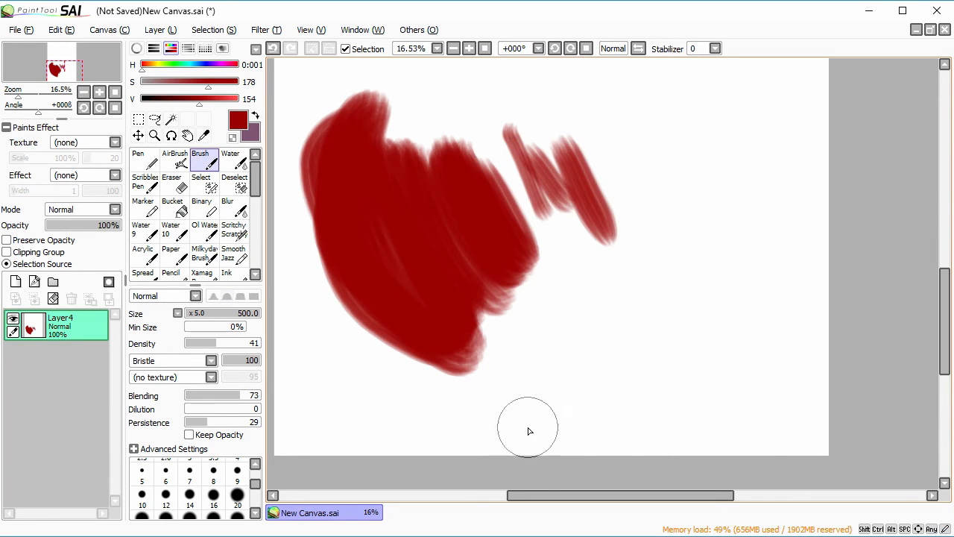
Swap the foreground colour to purple and blend it over the right-hand part of the red patch with the Brush tool.
click(255, 116)
mouse_move(498, 157)
mouse_down()
mouse_move(515, 273)
mouse_move(478, 300)
mouse_move(425, 272)
mouse_move(441, 209)
mouse_move(434, 140)
mouse_move(414, 126)
mouse_up()
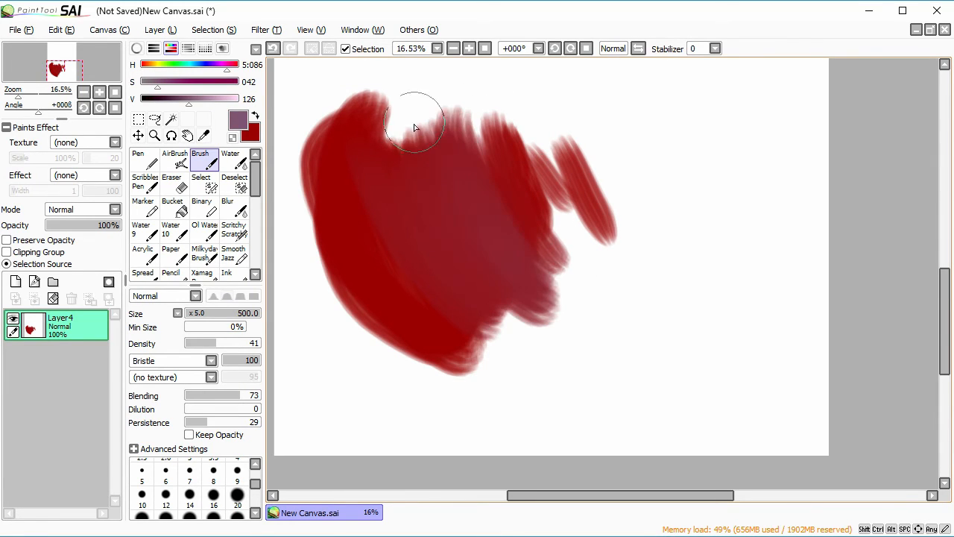
mouse_move(393, 157)
mouse_down()
mouse_move(432, 207)
mouse_move(466, 191)
mouse_move(505, 230)
mouse_move(510, 204)
mouse_move(537, 244)
mouse_move(540, 232)
mouse_move(532, 263)
mouse_up()
mouse_move(489, 232)
mouse_down()
mouse_move(455, 166)
mouse_move(420, 143)
mouse_up()
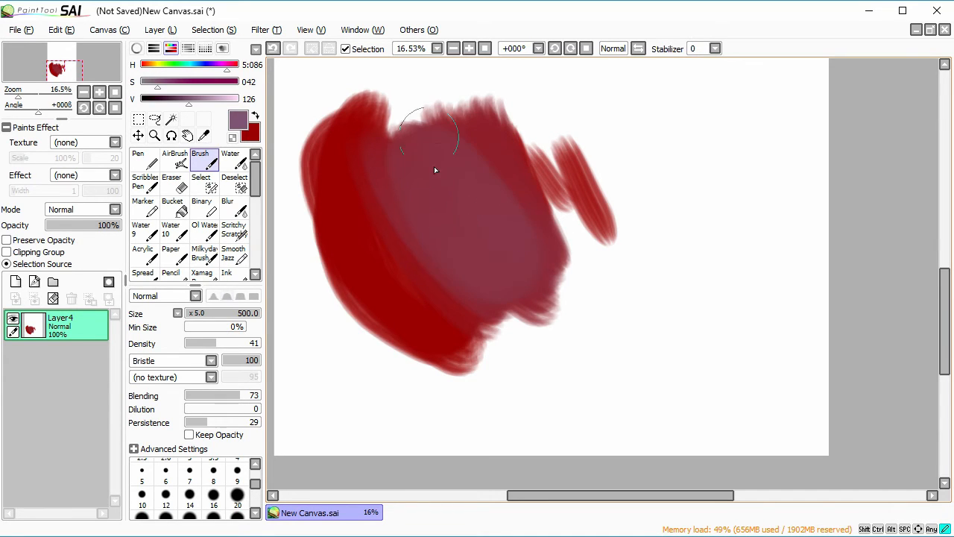
mouse_move(504, 222)
mouse_down()
mouse_move(530, 230)
mouse_move(486, 106)
mouse_move(528, 190)
mouse_up()
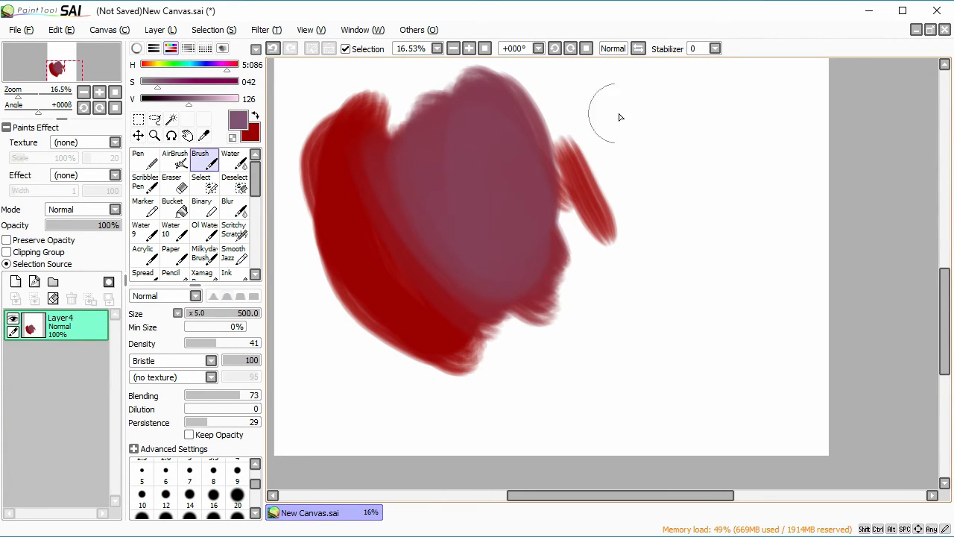
Paint looping purple Brush strokes beside the blended patch and cover them with broad overlapping Water strokes.
mouse_move(675, 96)
mouse_down()
mouse_move(724, 160)
mouse_move(741, 202)
mouse_move(716, 128)
mouse_move(701, 218)
mouse_up()
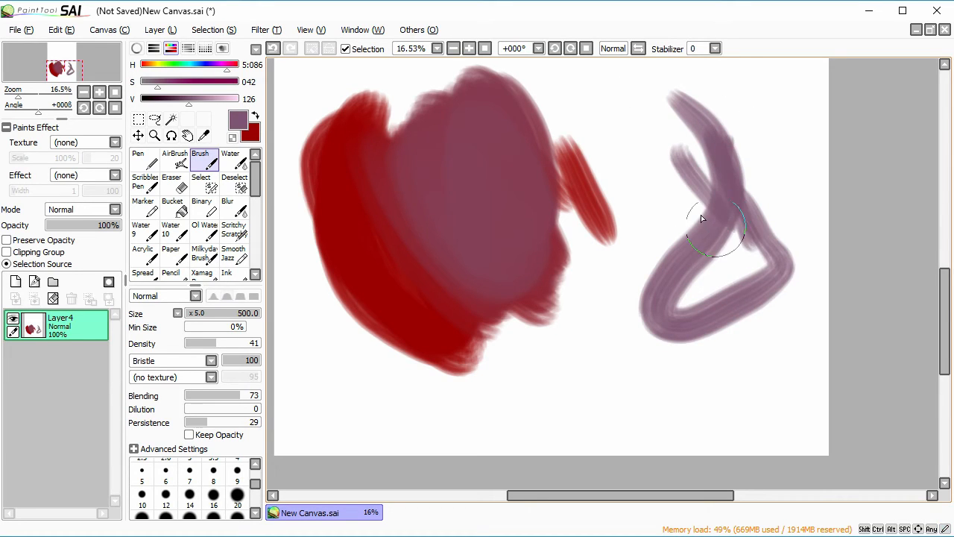
drag(640, 149, 739, 315)
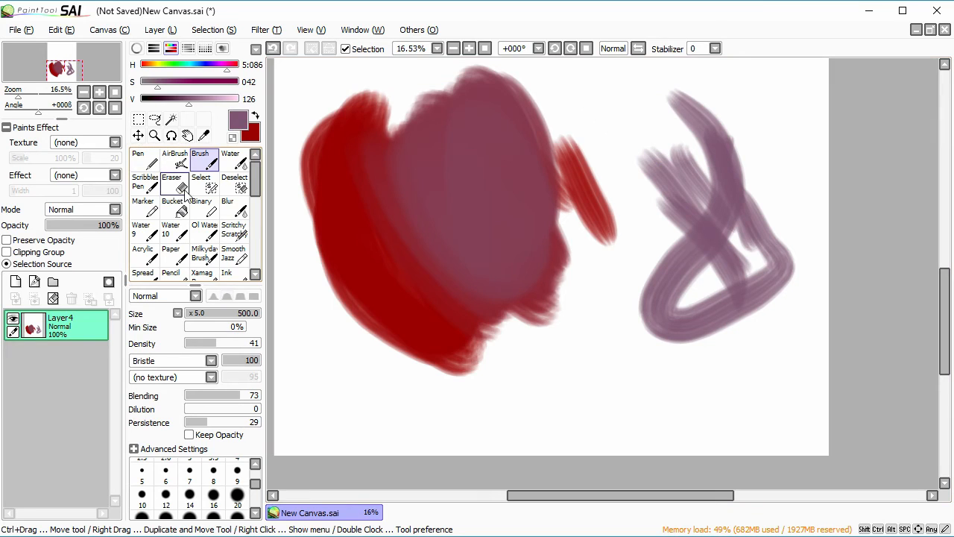
click(233, 158)
mouse_move(537, 90)
mouse_down()
mouse_move(654, 117)
mouse_move(695, 184)
mouse_move(639, 328)
mouse_move(744, 277)
mouse_move(486, 226)
mouse_move(454, 306)
mouse_up()
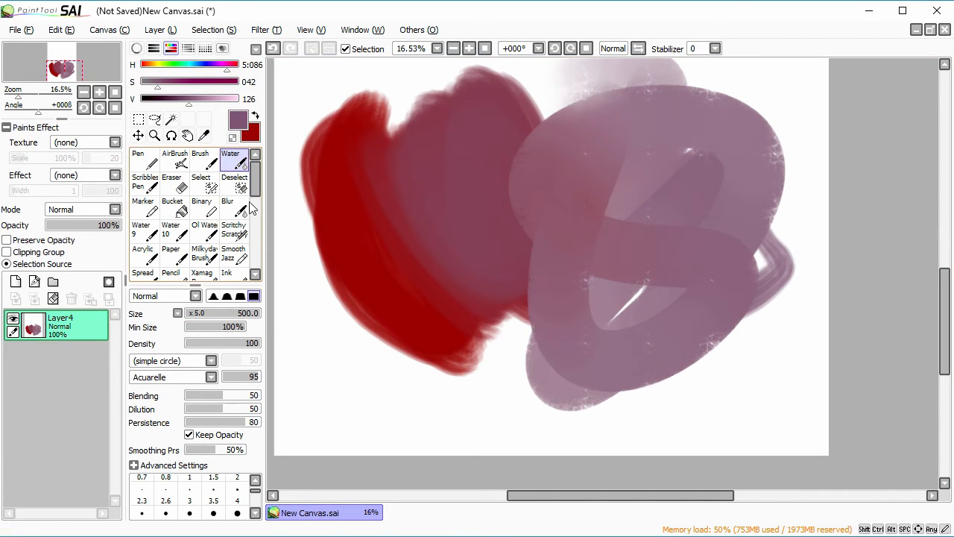
Set the Smooth Jazz brush size to 100, scribble zigzag lines across the painted patches, then clear Layer4.
click(234, 253)
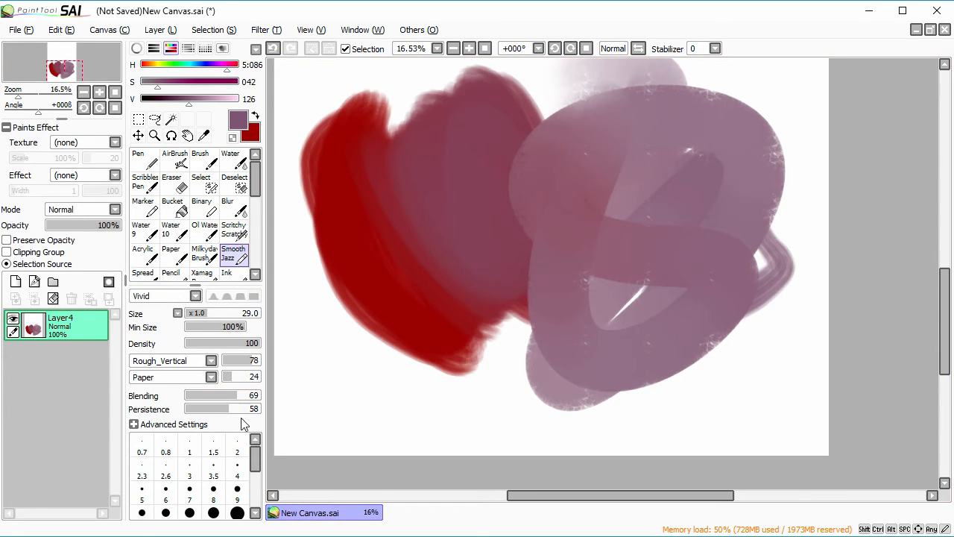
drag(232, 317, 313, 315)
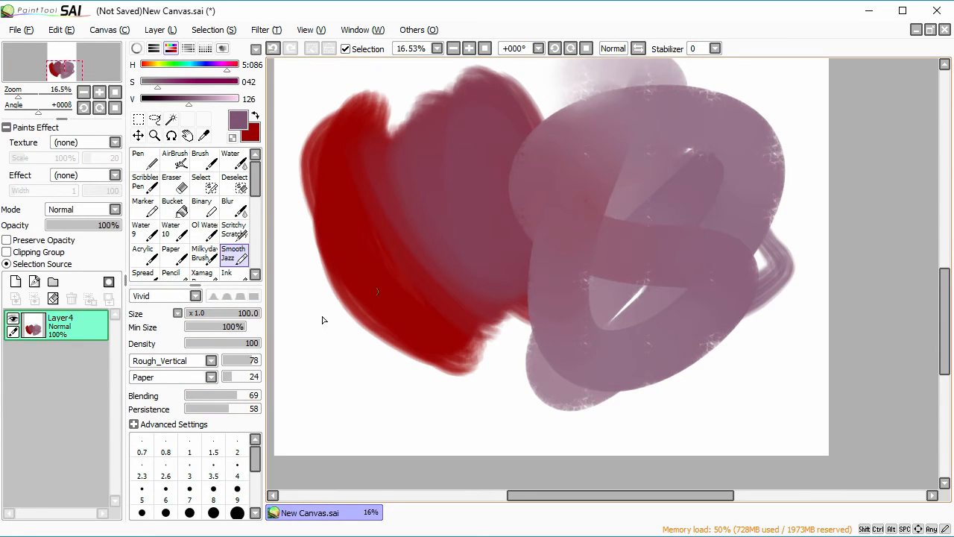
mouse_move(614, 173)
mouse_down()
mouse_move(701, 196)
mouse_move(681, 251)
mouse_move(575, 348)
mouse_move(490, 398)
mouse_move(430, 196)
mouse_up()
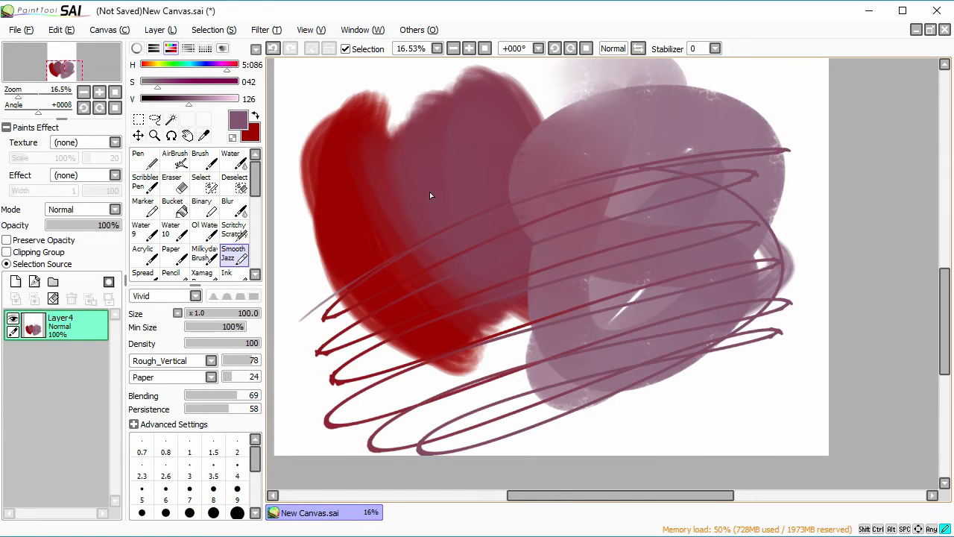
mouse_move(494, 130)
mouse_down()
mouse_move(338, 194)
mouse_move(514, 78)
mouse_move(290, 108)
mouse_move(797, 121)
mouse_move(788, 185)
mouse_move(448, 358)
mouse_move(709, 209)
mouse_move(376, 179)
mouse_move(378, 291)
mouse_up()
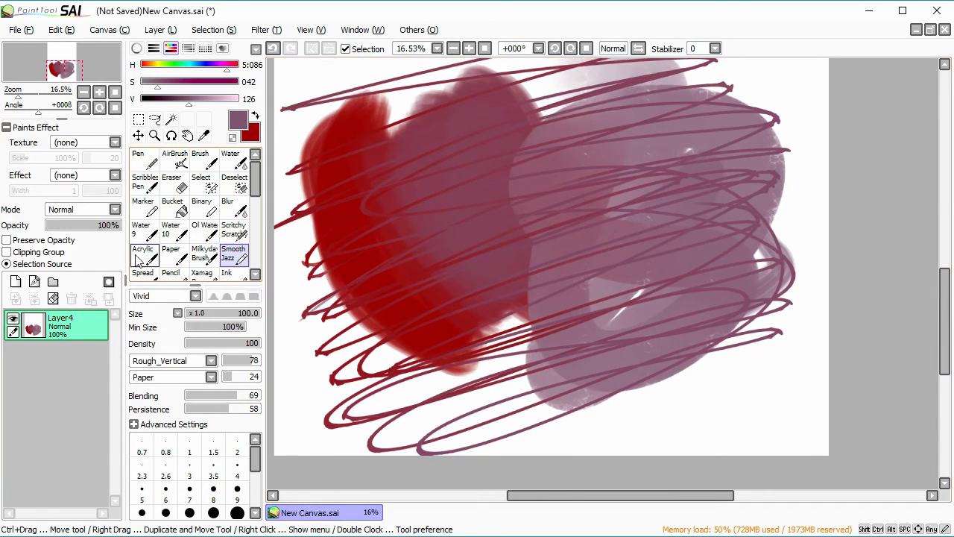
click(53, 298)
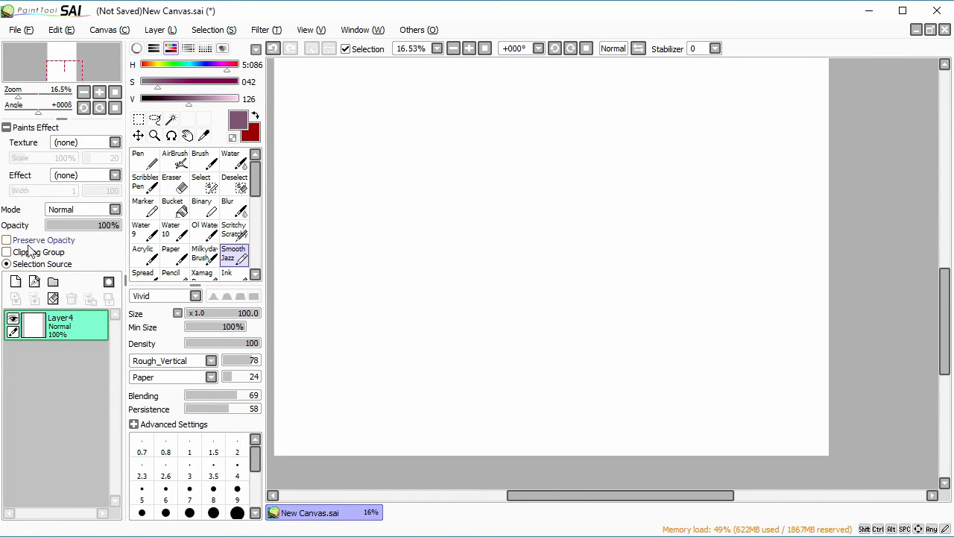
Paint a purple face with two filled oval eyes and a thick curved smile using the AirBrush.
click(175, 159)
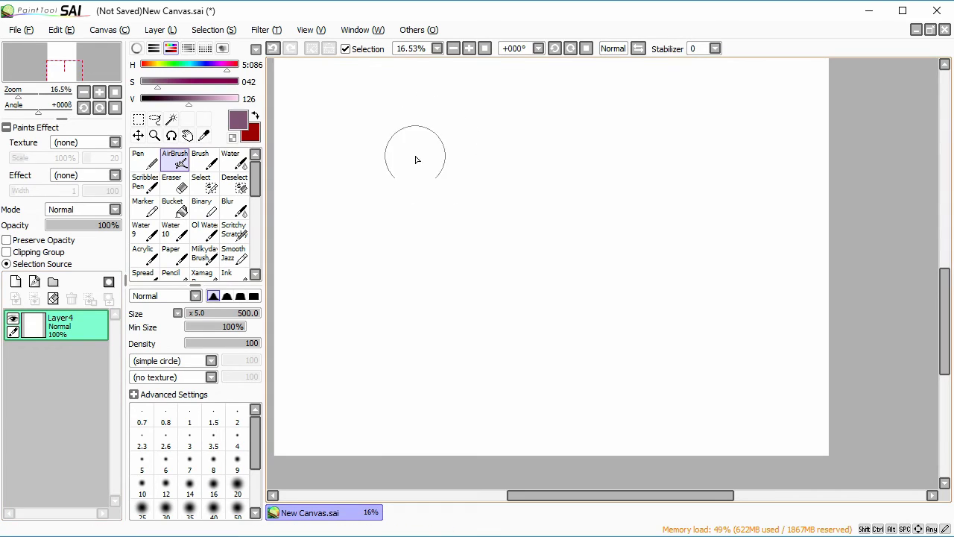
mouse_move(418, 158)
mouse_down()
mouse_move(453, 184)
mouse_move(434, 202)
mouse_move(392, 200)
mouse_move(419, 210)
mouse_move(379, 196)
mouse_move(405, 191)
mouse_move(384, 145)
mouse_up()
mouse_move(637, 168)
mouse_down()
mouse_move(608, 128)
mouse_move(650, 118)
mouse_move(621, 136)
mouse_move(633, 187)
mouse_up()
mouse_move(415, 307)
mouse_down()
mouse_move(633, 329)
mouse_move(567, 340)
mouse_move(421, 320)
mouse_up()
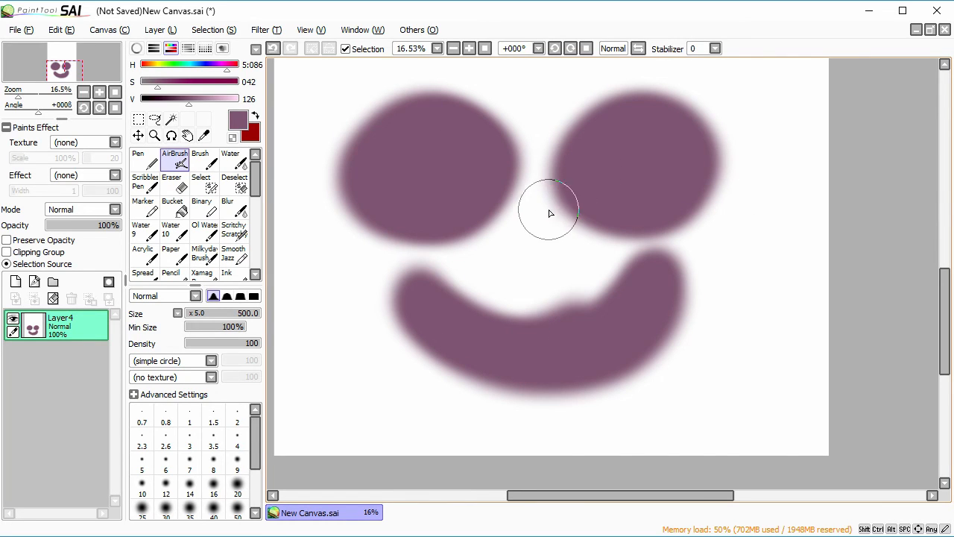
Turn off Selection Source for Layer4, enable Clipping Group and swap the foreground colour to dark red.
click(34, 265)
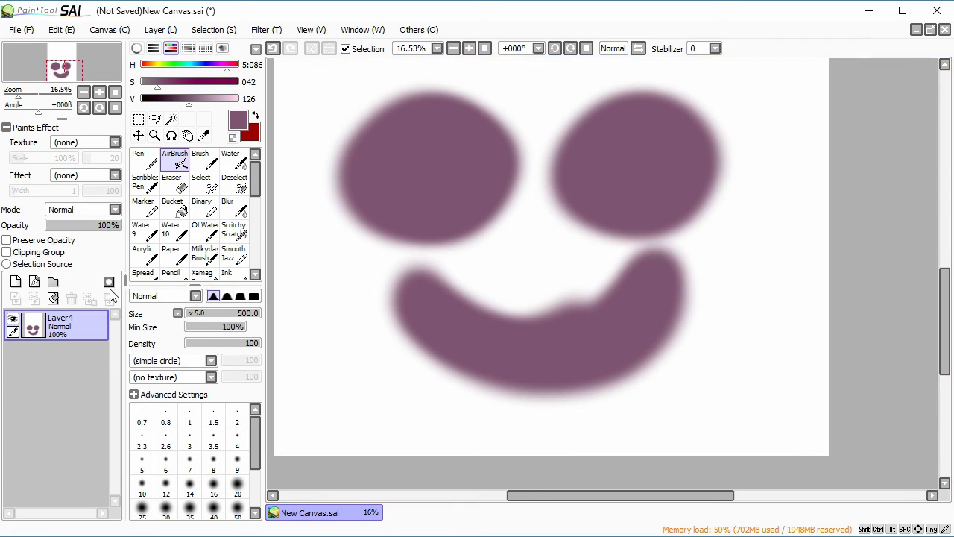
click(53, 254)
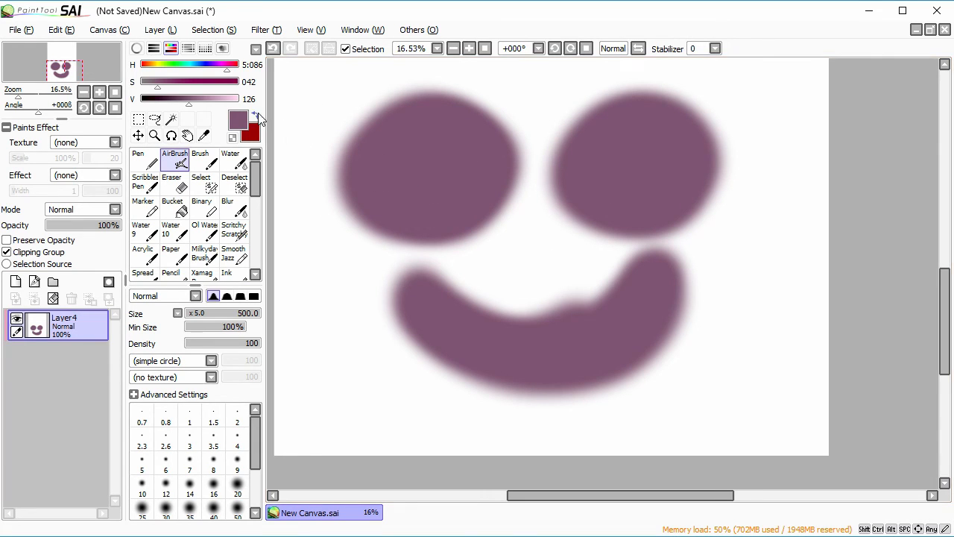
key(x)
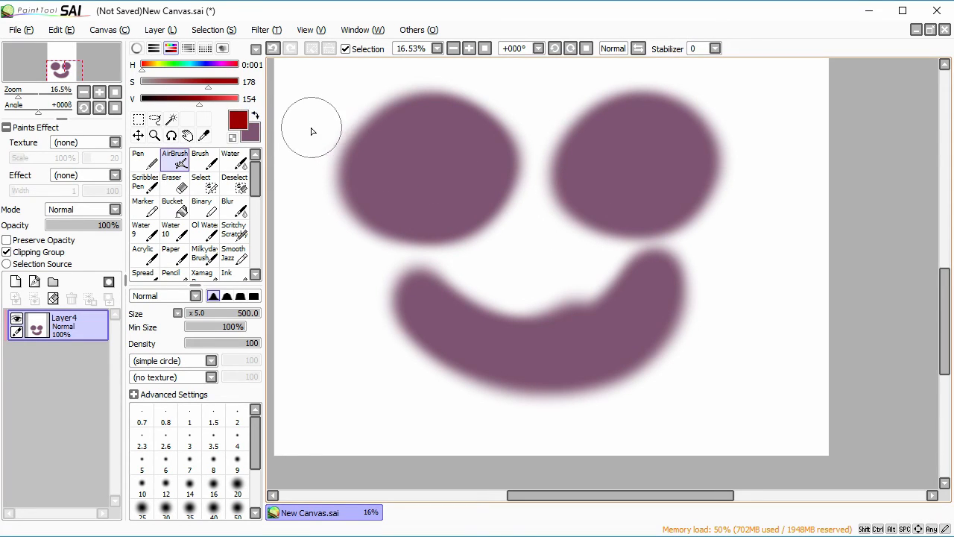
Replace Clipping Group with Preserve Opacity on Layer4 and airbrush the eyes' upper halves and the whole smile dark red.
click(45, 252)
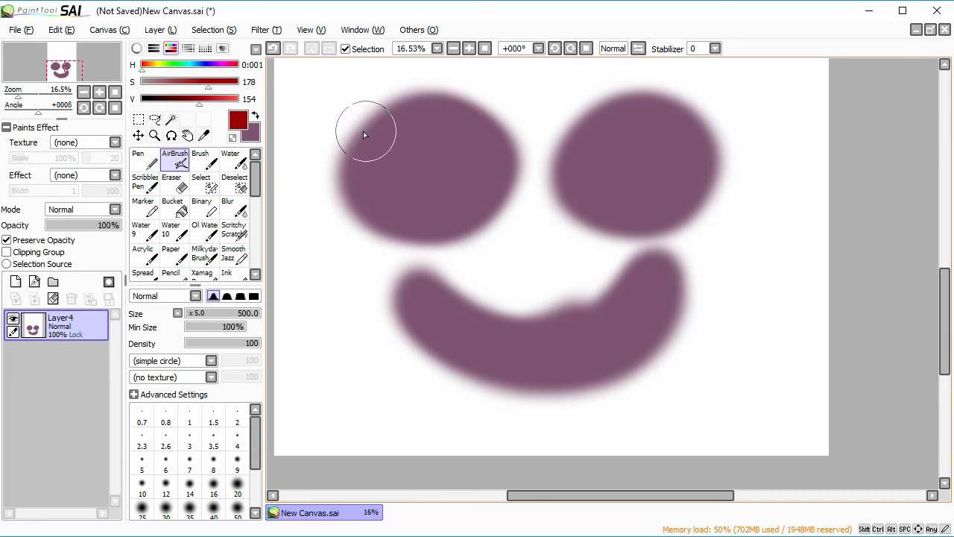
mouse_move(364, 134)
mouse_down()
mouse_move(529, 131)
mouse_move(420, 128)
mouse_move(469, 130)
mouse_move(291, 149)
mouse_move(842, 166)
mouse_move(782, 134)
mouse_up()
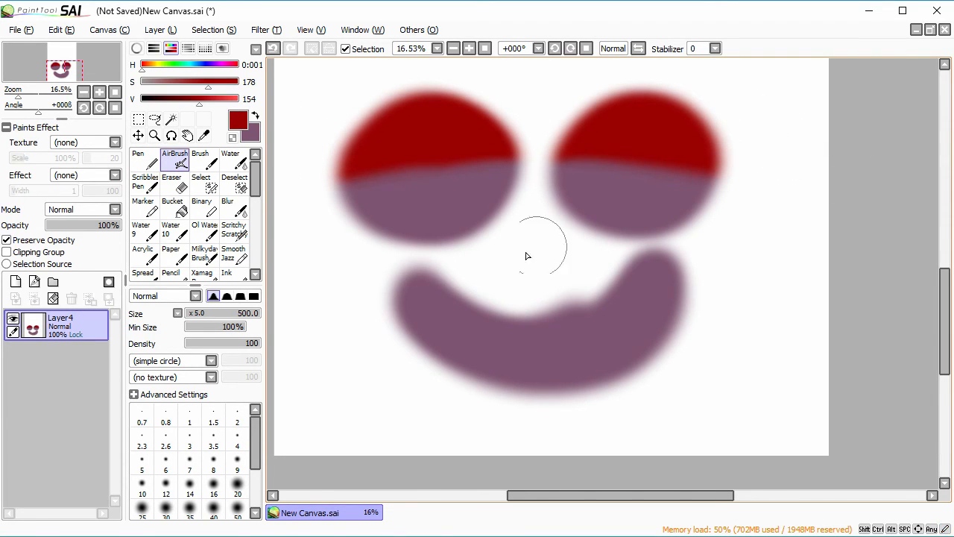
mouse_move(422, 288)
mouse_down()
mouse_move(428, 317)
mouse_move(468, 337)
mouse_move(478, 322)
mouse_move(563, 324)
mouse_move(665, 298)
mouse_move(433, 384)
mouse_move(568, 385)
mouse_move(634, 303)
mouse_up()
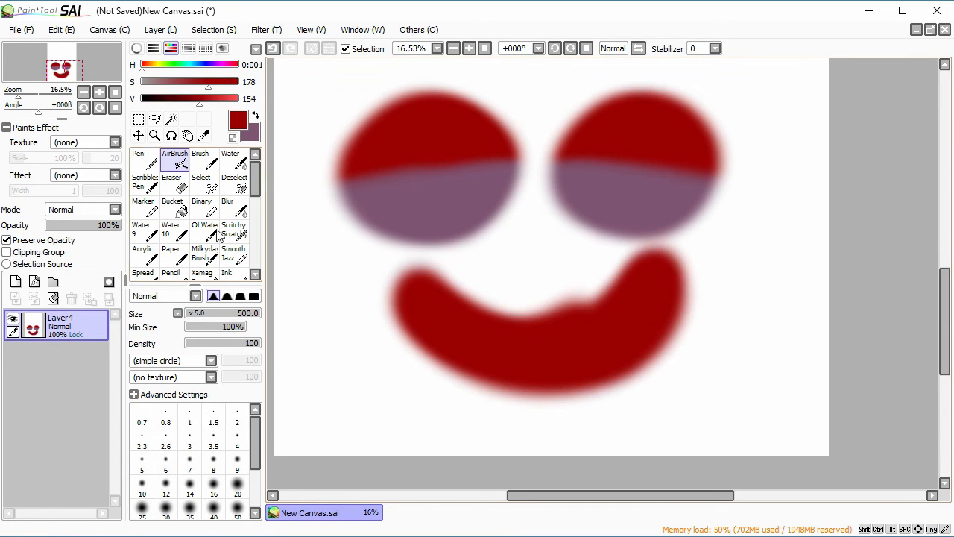
Change the foreground colour to dark blue and airbrush a round iris in each eye.
click(206, 65)
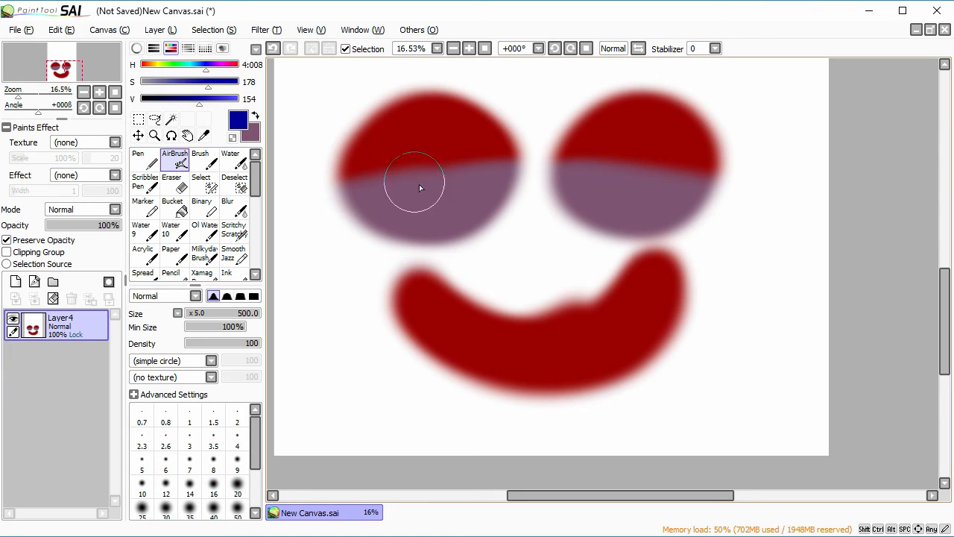
drag(427, 197, 425, 200)
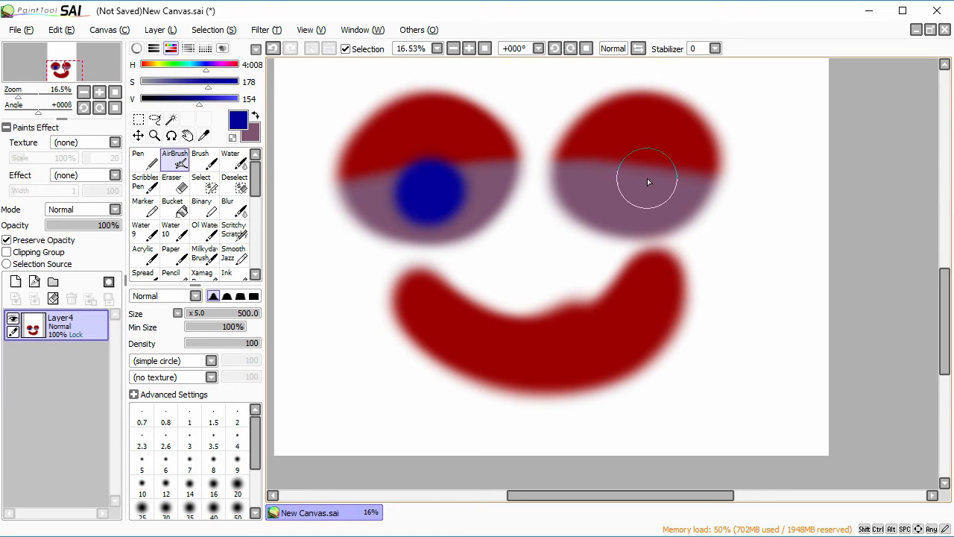
drag(647, 182, 639, 185)
Airbrush a small dark navy pupil in each iris, using a colour value of 52 and a 0% minimum brush size.
drag(207, 99, 161, 99)
key(ctrl+z)
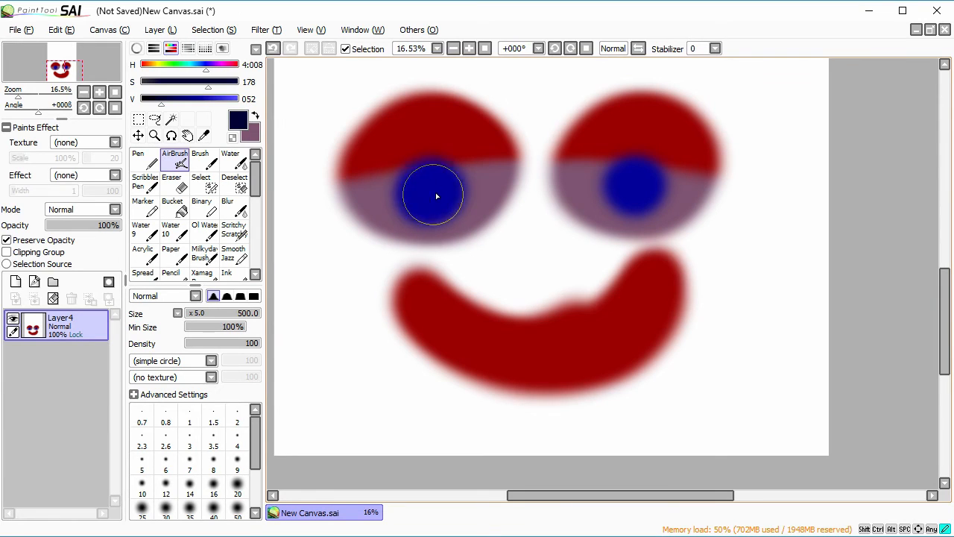
drag(226, 327, 184, 328)
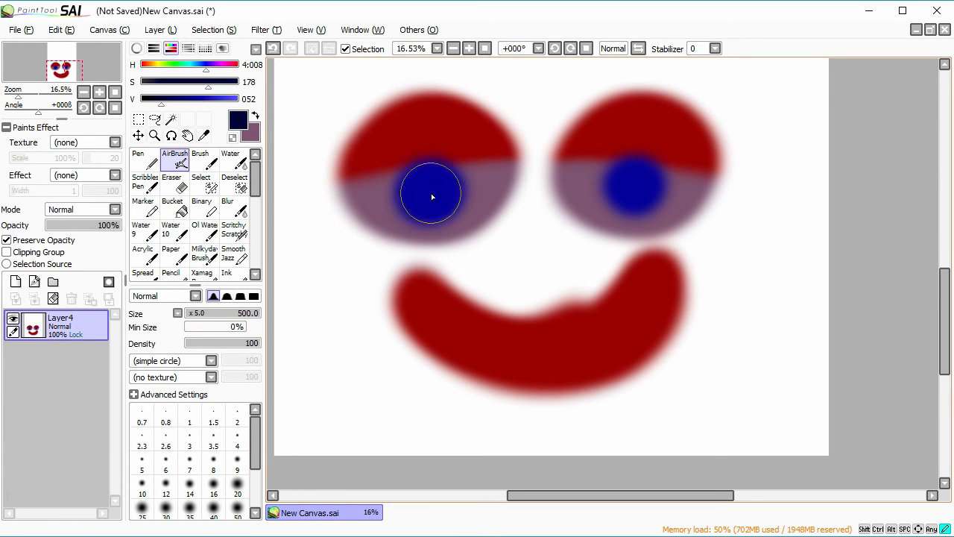
click(429, 194)
Airbrush eyelids around both irises in the sampled dark red, and a mouth line across the smile in the sampled pupil colour.
alt+click(437, 125)
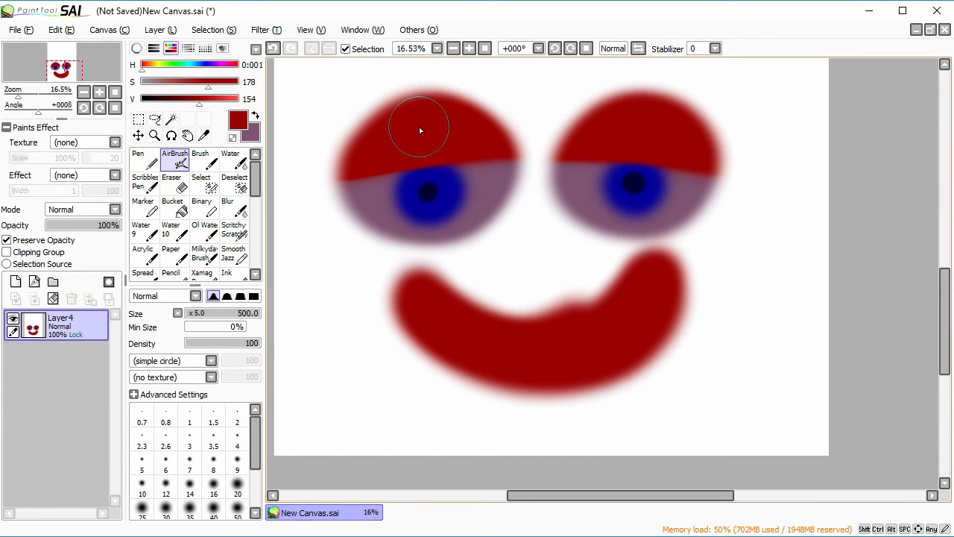
mouse_move(351, 224)
mouse_down()
mouse_move(502, 229)
mouse_move(364, 256)
mouse_move(439, 258)
mouse_move(541, 241)
mouse_move(315, 258)
mouse_move(577, 225)
mouse_move(298, 265)
mouse_move(717, 239)
mouse_move(551, 233)
mouse_move(809, 251)
mouse_up()
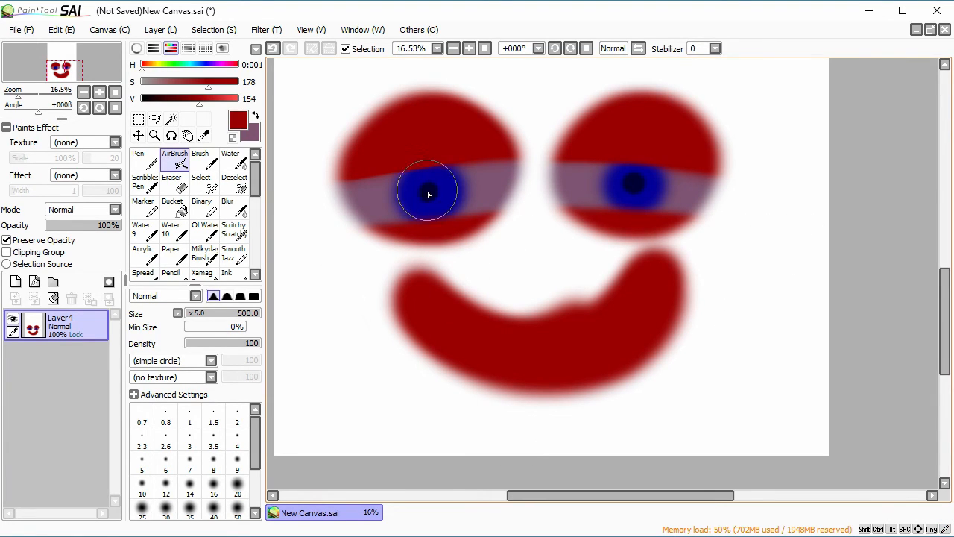
alt+click(427, 193)
drag(552, 357, 400, 320)
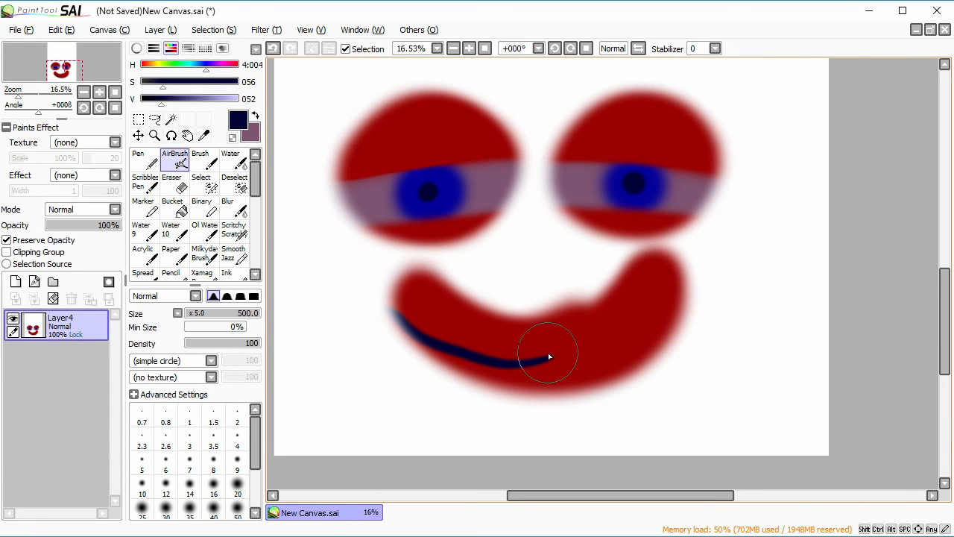
mouse_move(549, 356)
mouse_down()
mouse_move(649, 351)
mouse_move(730, 255)
mouse_up()
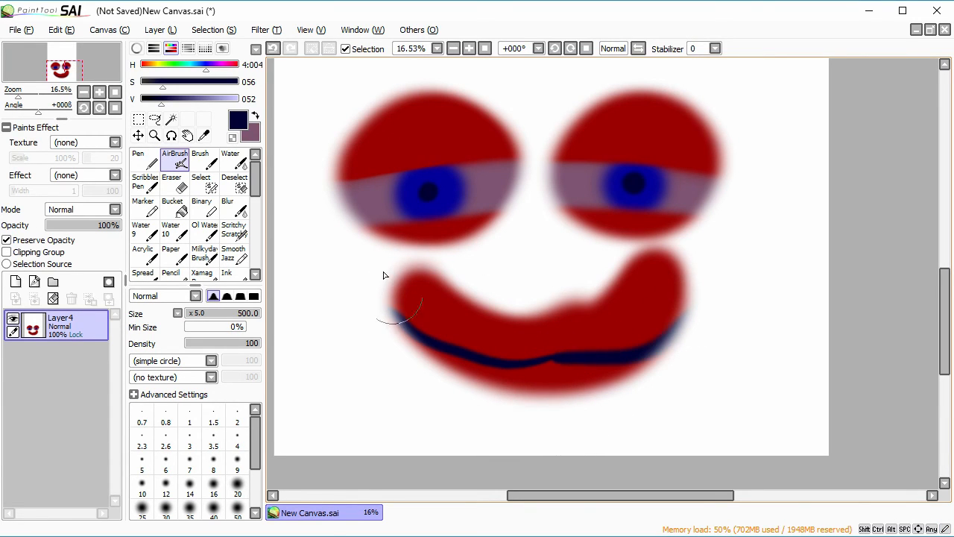
Add a layer above Layer4 with Clipping Group enabled and airbrush lavender with a colour value of 206 over the eyes and smile.
click(16, 281)
click(41, 252)
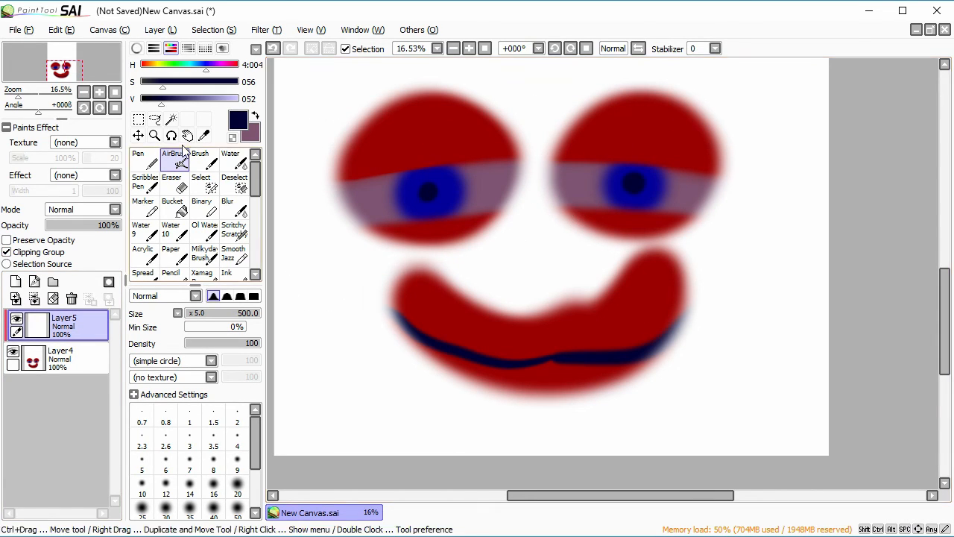
drag(208, 102, 220, 99)
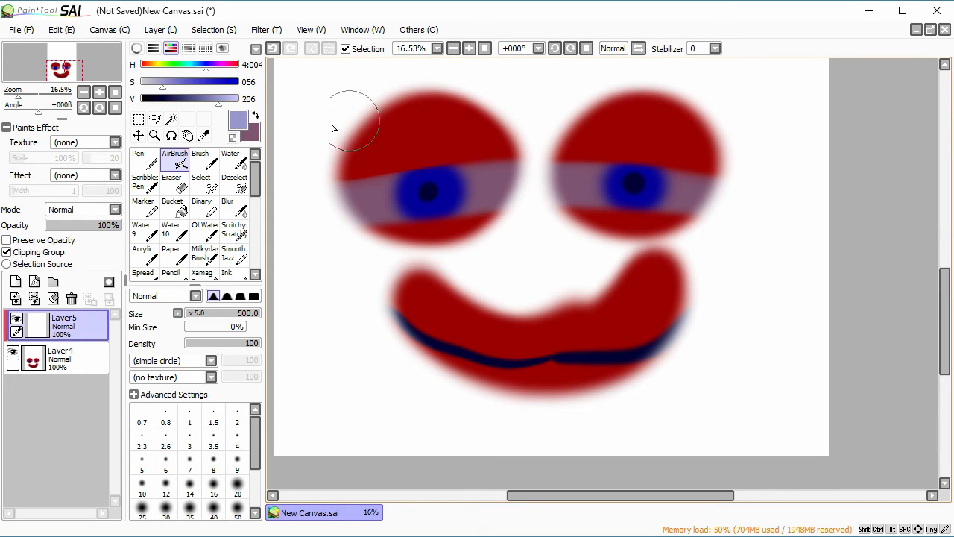
mouse_move(447, 88)
mouse_down()
mouse_move(540, 112)
mouse_move(820, 106)
mouse_move(332, 158)
mouse_move(835, 154)
mouse_move(716, 197)
mouse_move(437, 188)
mouse_move(777, 181)
mouse_move(313, 262)
mouse_move(636, 234)
mouse_up()
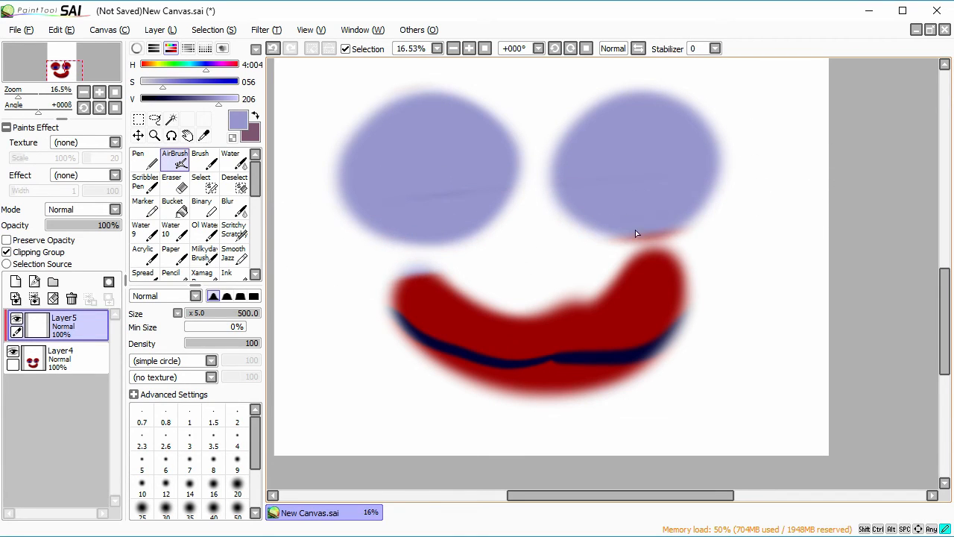
mouse_move(351, 198)
mouse_down()
mouse_move(780, 246)
mouse_move(326, 328)
mouse_move(431, 329)
mouse_move(728, 243)
mouse_move(415, 304)
mouse_move(462, 333)
mouse_move(789, 306)
mouse_move(485, 348)
mouse_move(317, 401)
mouse_move(714, 337)
mouse_move(649, 329)
mouse_move(346, 409)
mouse_move(425, 433)
mouse_move(630, 335)
mouse_up()
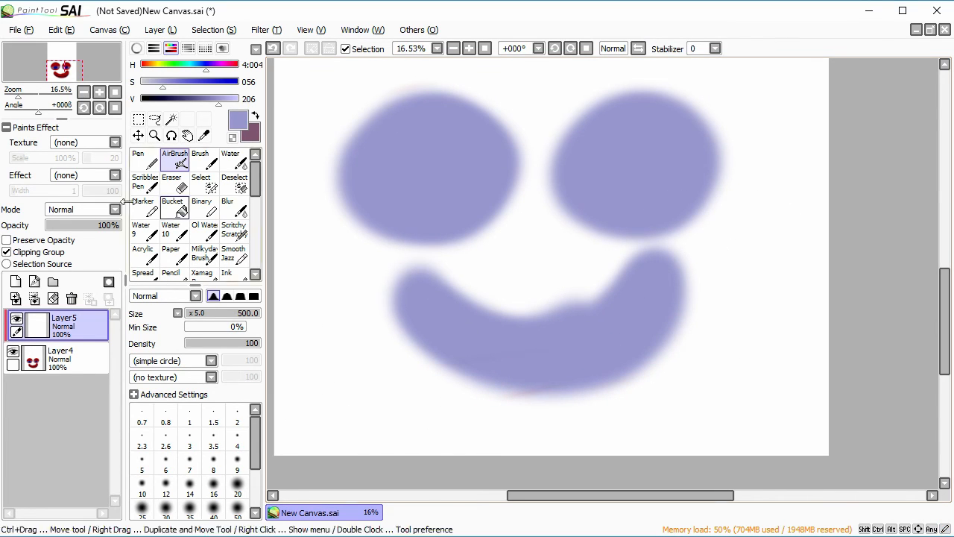
Set Layer5's blending mode to Shade and its opacity to 45%.
click(81, 208)
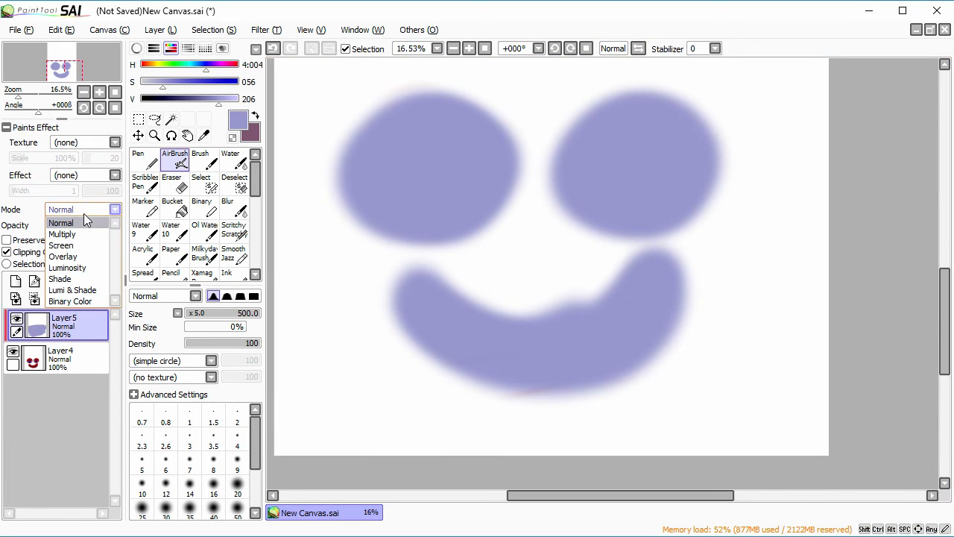
click(82, 278)
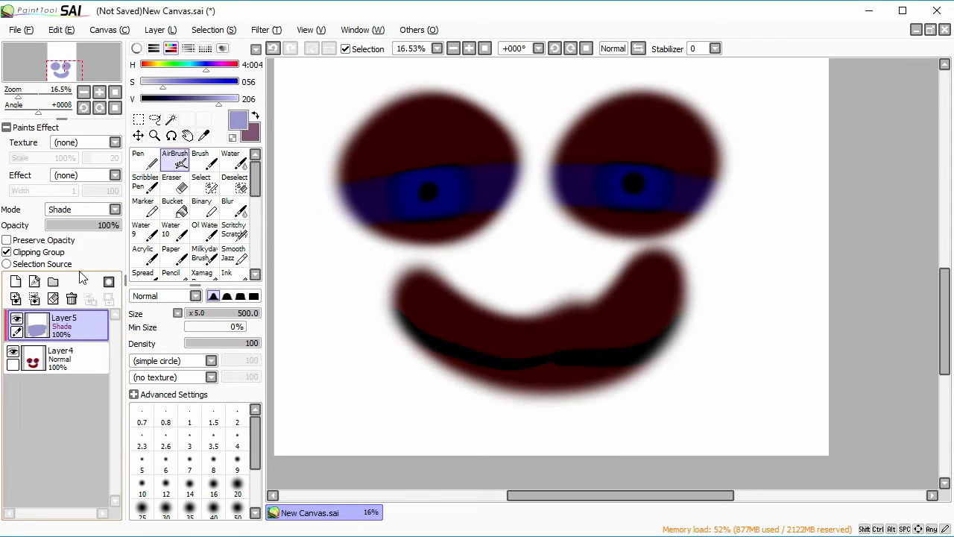
click(78, 224)
Set Layer5's opacity to 77% and erase its shading from the right-hand parts of both eyes and most of the smile.
click(172, 182)
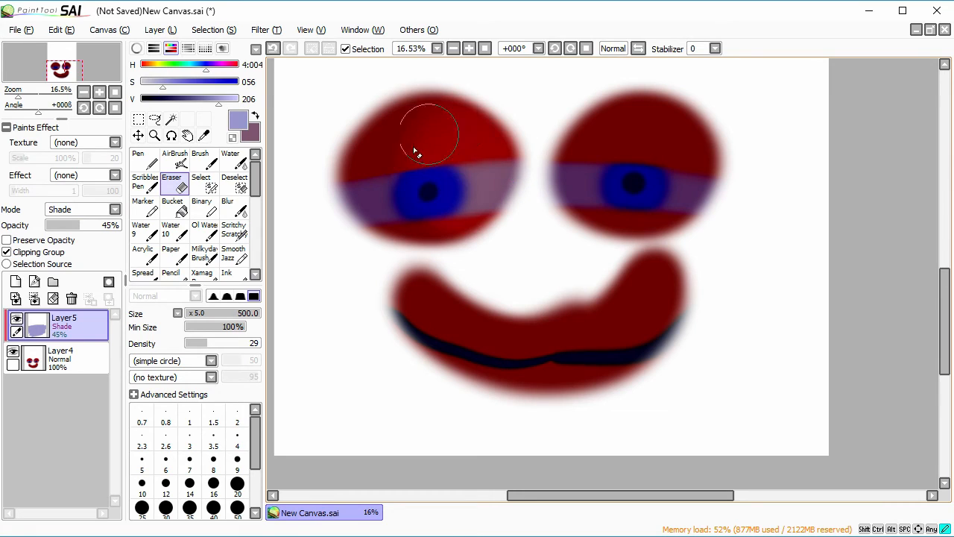
click(109, 226)
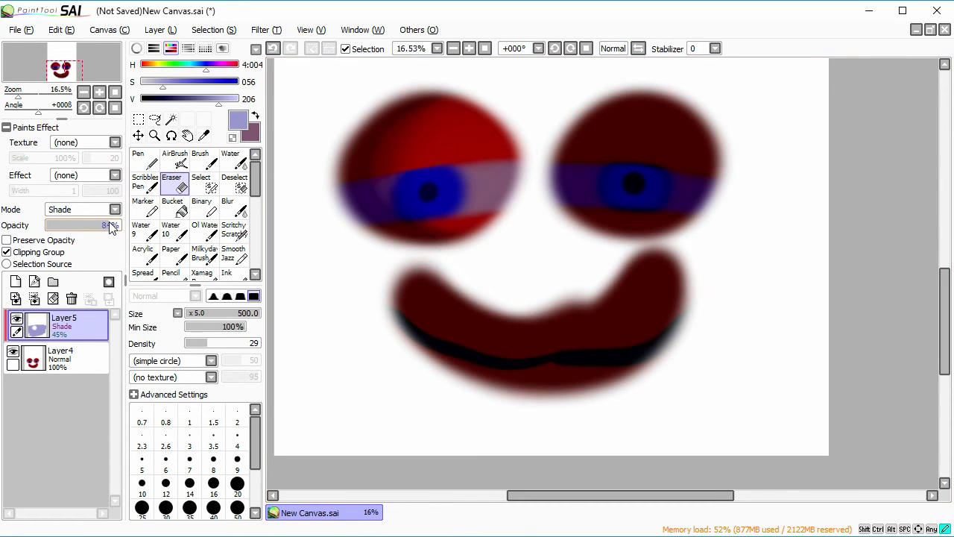
drag(109, 226, 103, 225)
mouse_move(686, 166)
mouse_down()
mouse_move(676, 205)
mouse_move(644, 151)
mouse_move(659, 198)
mouse_move(618, 180)
mouse_move(631, 190)
mouse_move(670, 176)
mouse_up()
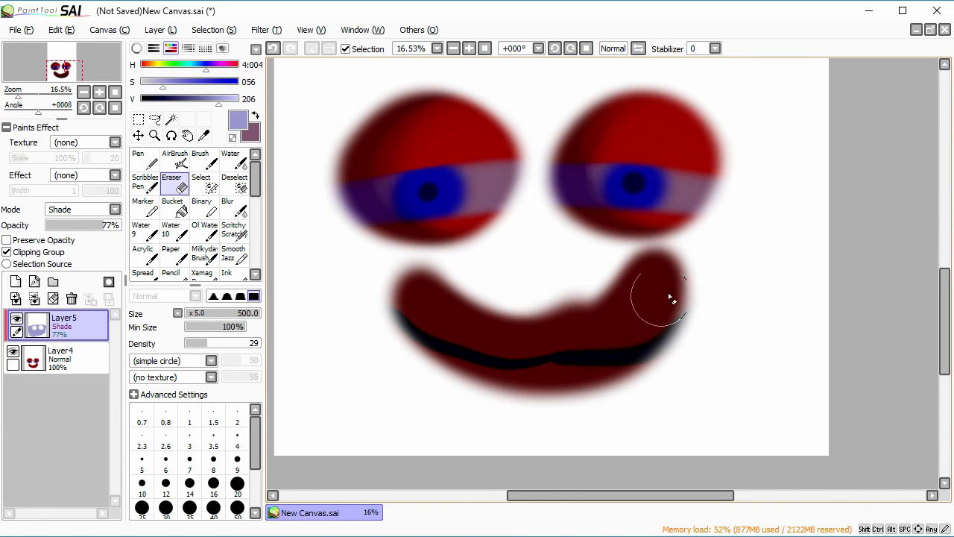
mouse_move(670, 297)
mouse_down()
mouse_move(629, 287)
mouse_move(659, 263)
mouse_move(574, 310)
mouse_move(607, 301)
mouse_move(457, 295)
mouse_up()
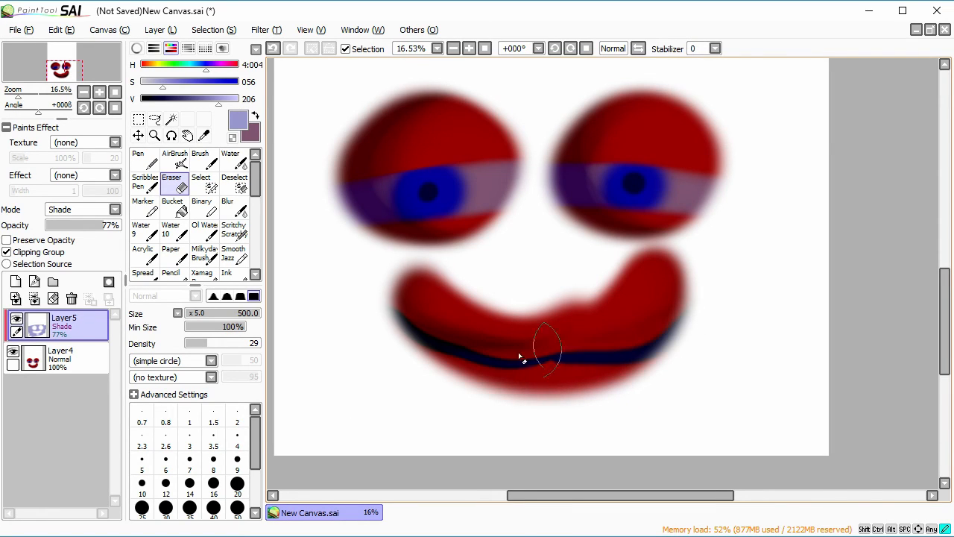
Airbrush shading back along the smile's left end and lower edge on Layer5.
click(174, 158)
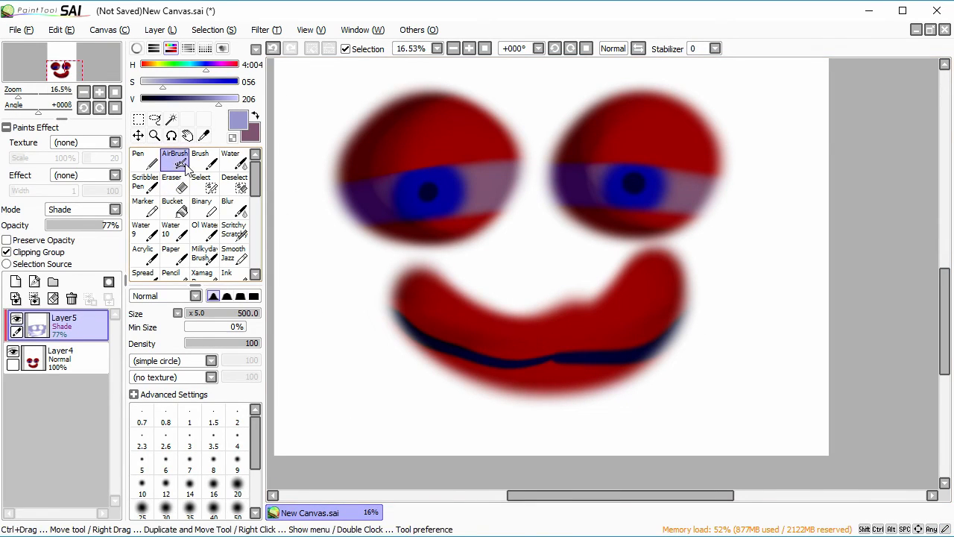
mouse_move(393, 303)
mouse_down()
mouse_move(563, 403)
mouse_move(638, 387)
mouse_up()
drag(522, 388, 656, 385)
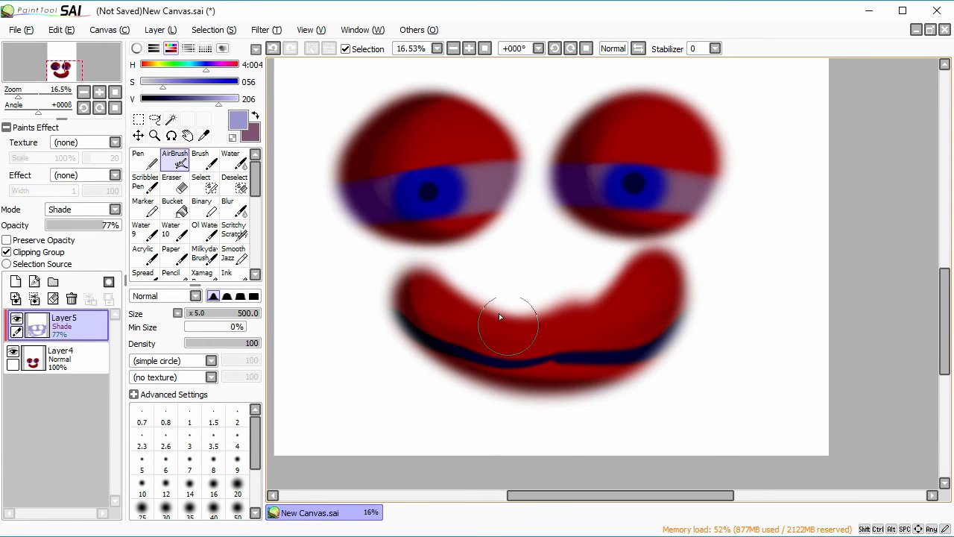
click(639, 261)
key(e)
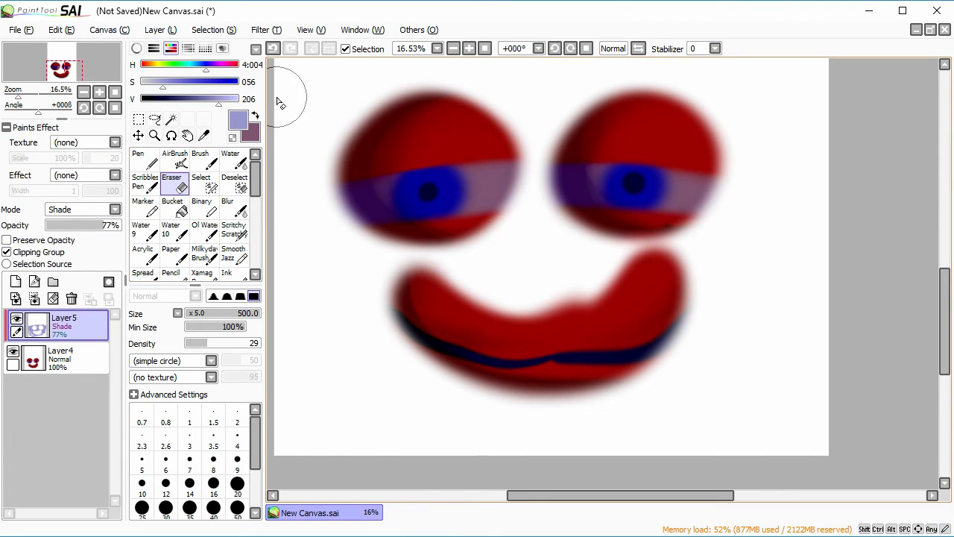
Delete Layer5 and clear the painted face from Layer4.
click(71, 299)
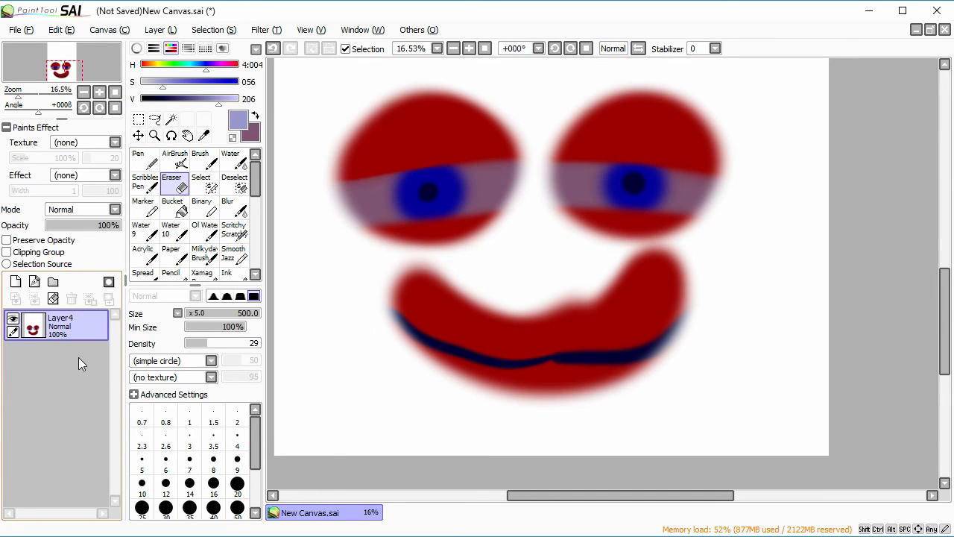
click(54, 298)
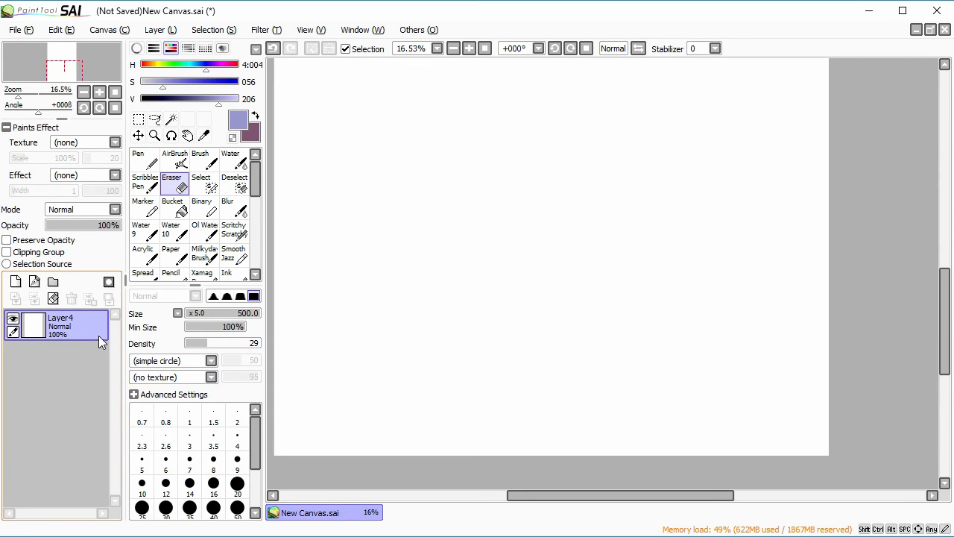
Add a layer above Layer4 and airbrush a purple figure's head, two small ears, chest and round belly.
click(17, 284)
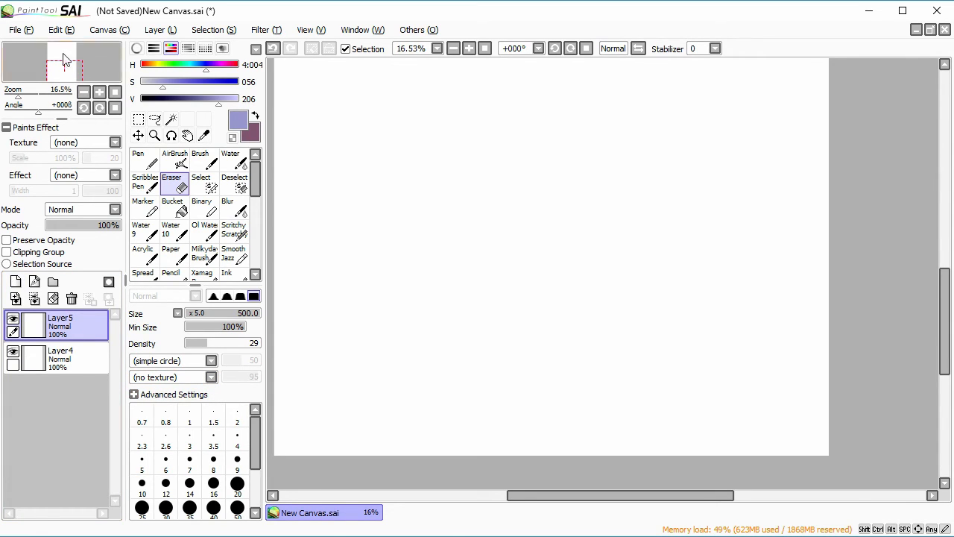
click(179, 158)
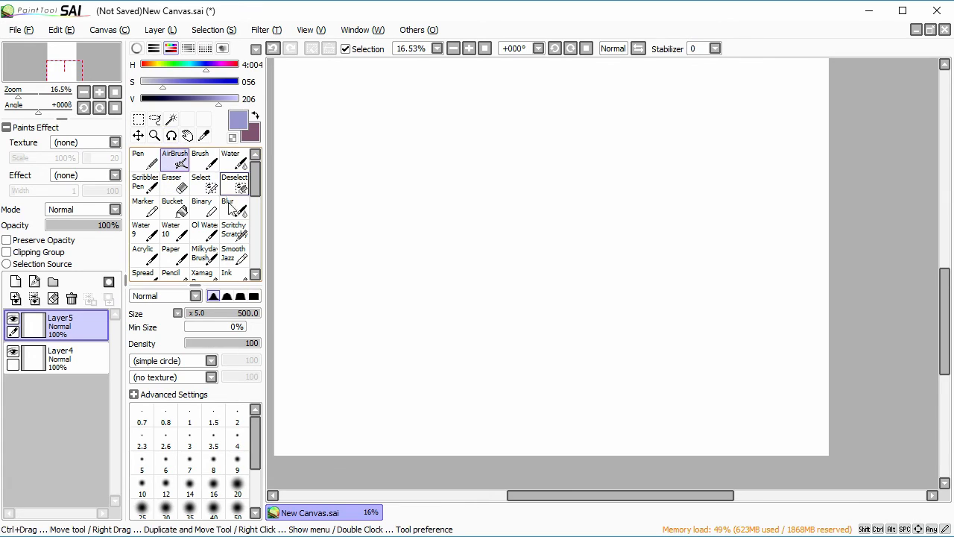
click(255, 116)
mouse_move(492, 209)
mouse_down()
mouse_move(478, 190)
mouse_move(502, 218)
mouse_move(520, 217)
mouse_move(551, 183)
mouse_move(503, 179)
mouse_up()
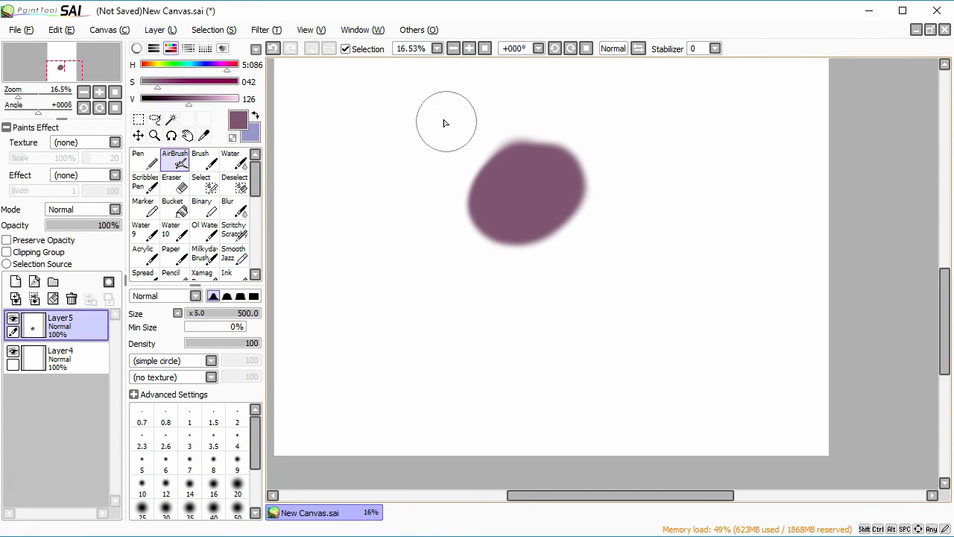
drag(443, 122, 433, 107)
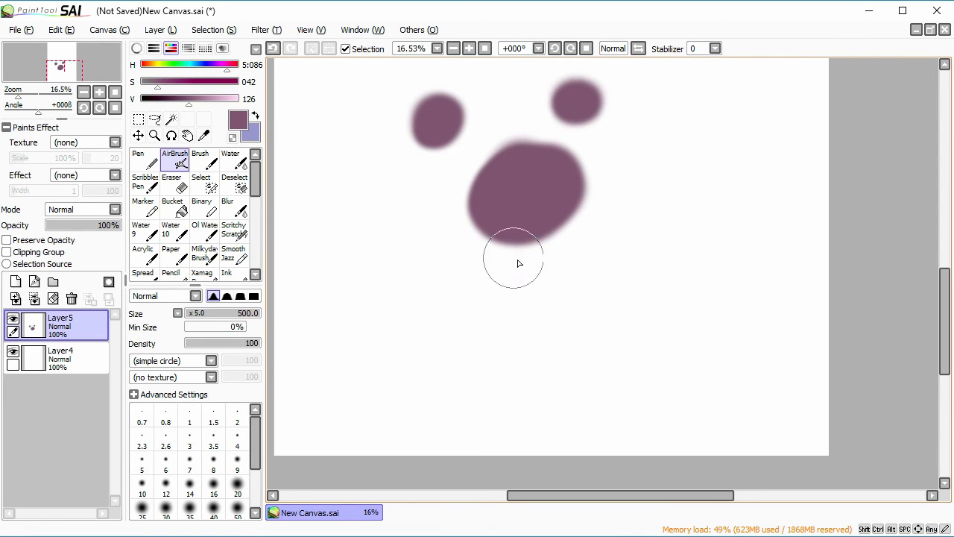
mouse_move(537, 273)
mouse_down()
mouse_move(539, 296)
mouse_move(521, 297)
mouse_move(539, 284)
mouse_move(518, 325)
mouse_move(496, 327)
mouse_move(556, 319)
mouse_move(532, 329)
mouse_move(529, 352)
mouse_up()
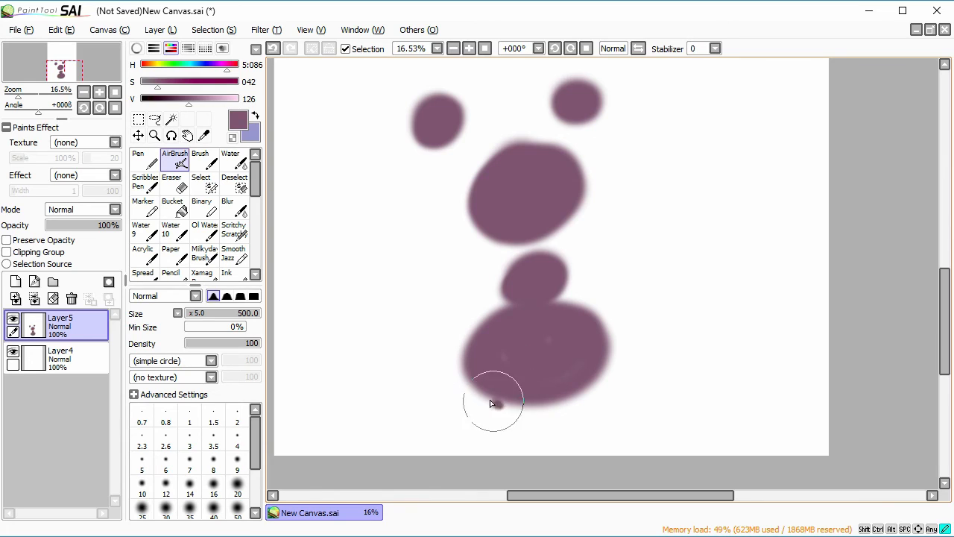
Airbrush the figure's looped legs and its arms with fingered hands, and enlarge both ears until they join the head.
mouse_move(490, 399)
mouse_down()
mouse_move(646, 388)
mouse_move(537, 273)
mouse_move(438, 253)
mouse_move(625, 226)
mouse_move(437, 245)
mouse_move(428, 277)
mouse_move(628, 234)
mouse_move(673, 236)
mouse_move(631, 236)
mouse_move(640, 257)
mouse_up()
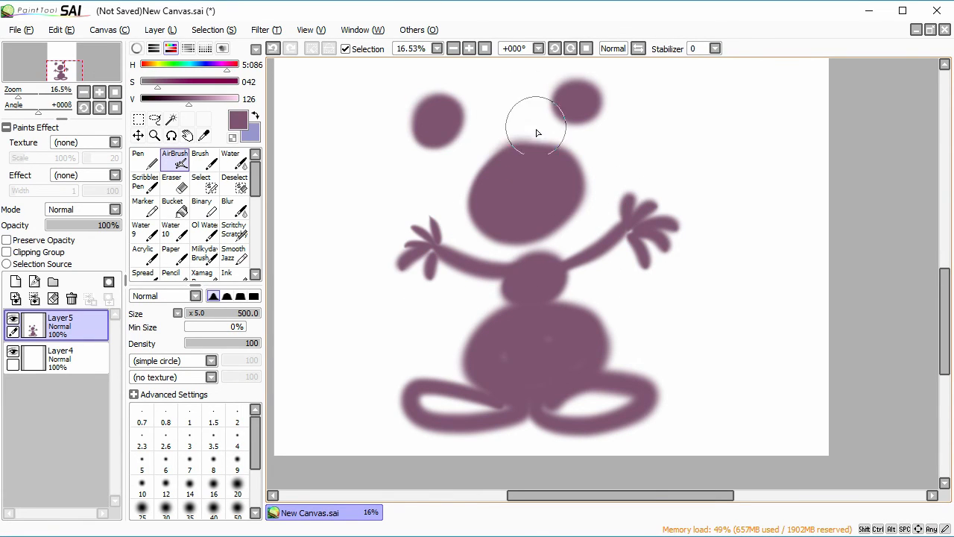
mouse_move(423, 129)
mouse_down()
mouse_move(443, 123)
mouse_move(455, 165)
mouse_up()
mouse_move(570, 95)
mouse_down()
mouse_move(616, 156)
mouse_move(607, 112)
mouse_up()
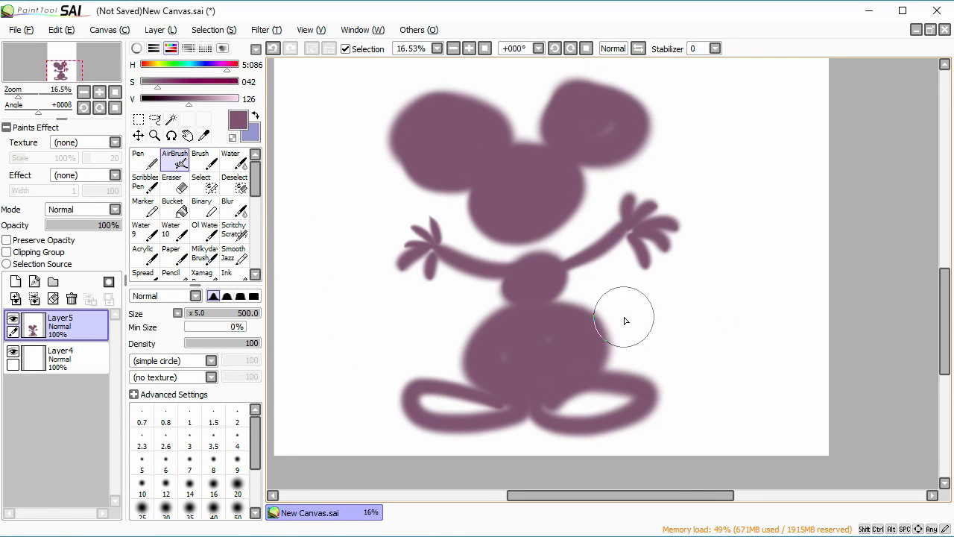
Merge Layer5 down into Layer4 and fit the whole canvas in the view.
click(34, 298)
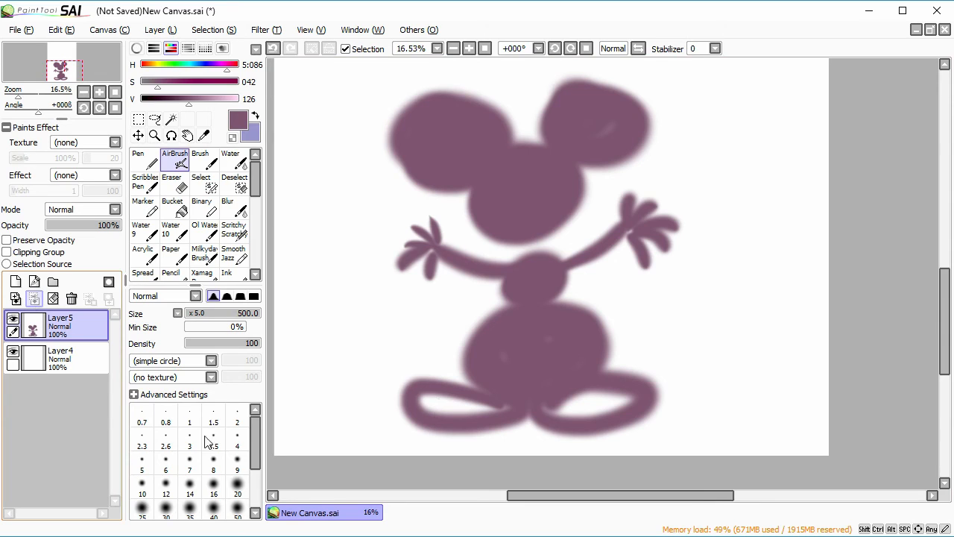
click(485, 48)
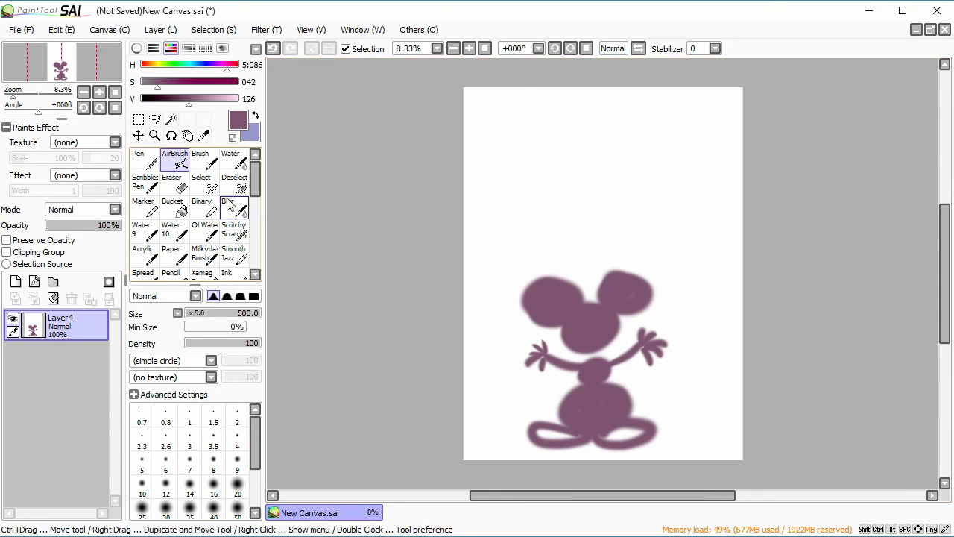
Export the canvas to the Desktop as a PNG named mickey, using the 32bpp ARGB pixel format.
click(26, 32)
mouse_move(52, 32)
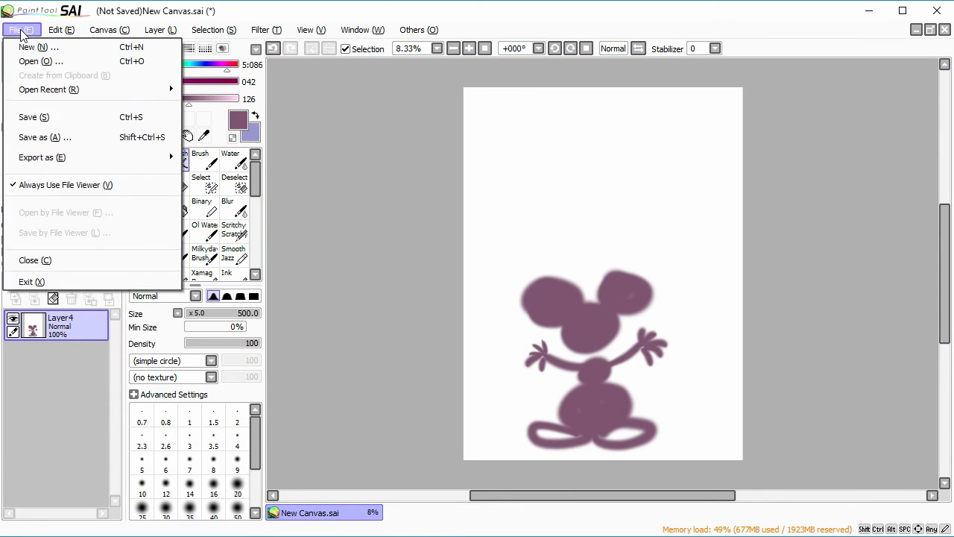
mouse_move(79, 157)
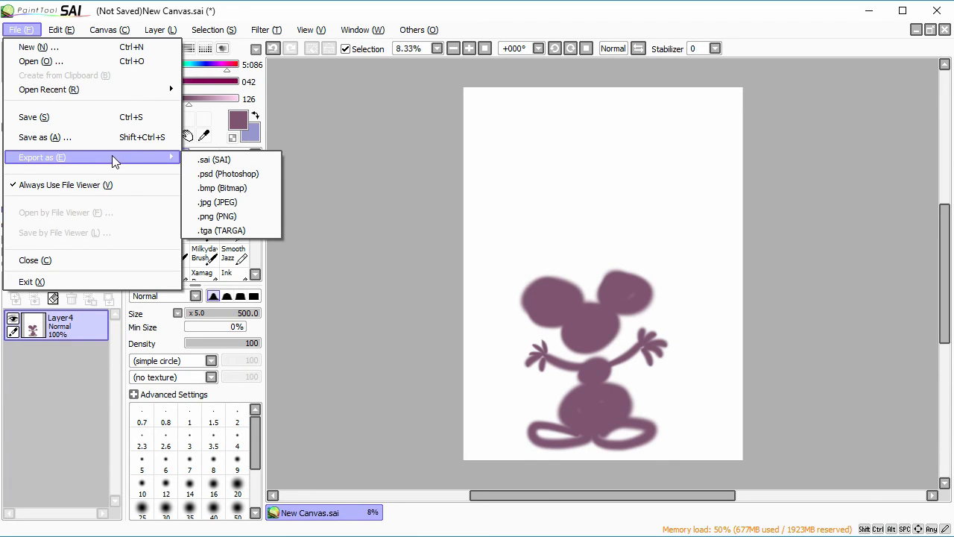
click(244, 216)
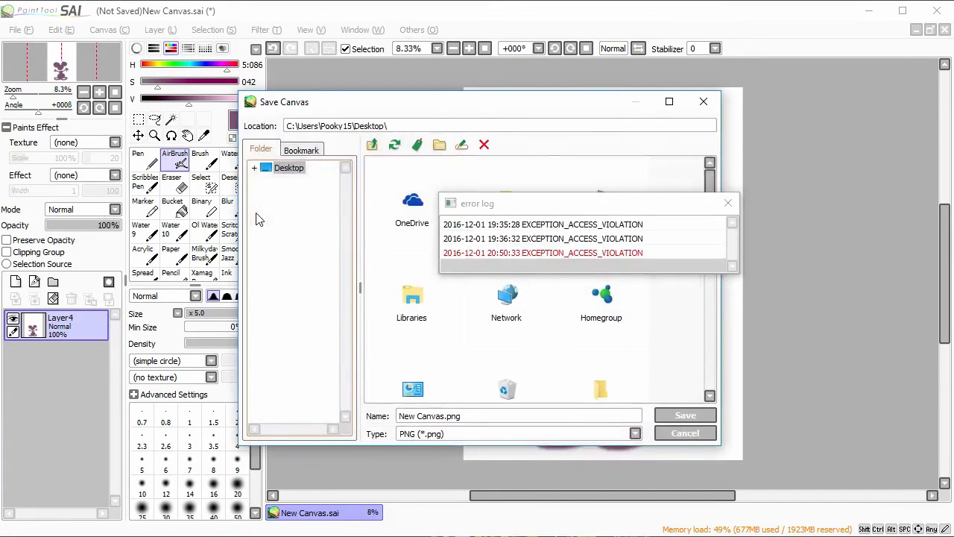
click(728, 204)
click(472, 416)
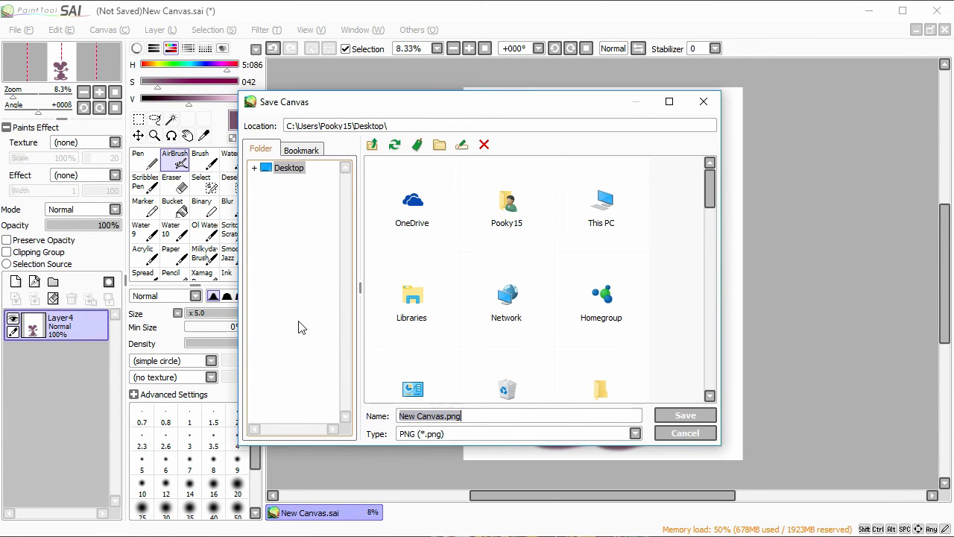
text(mi)
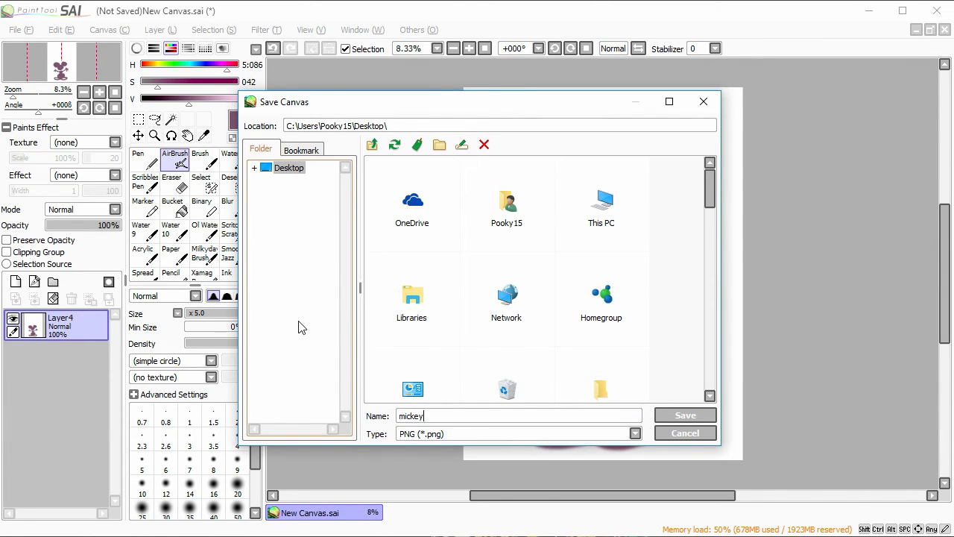
text(ckey)
click(677, 418)
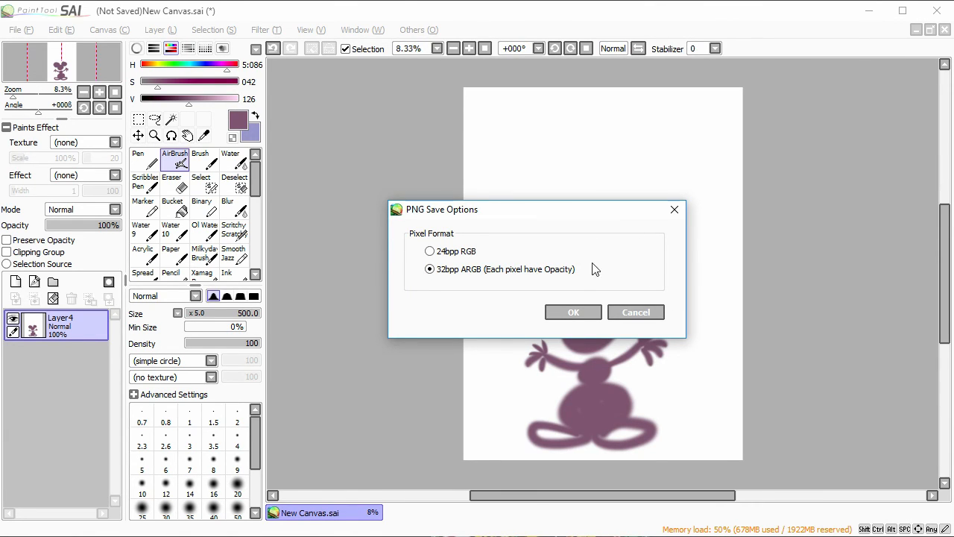
click(576, 308)
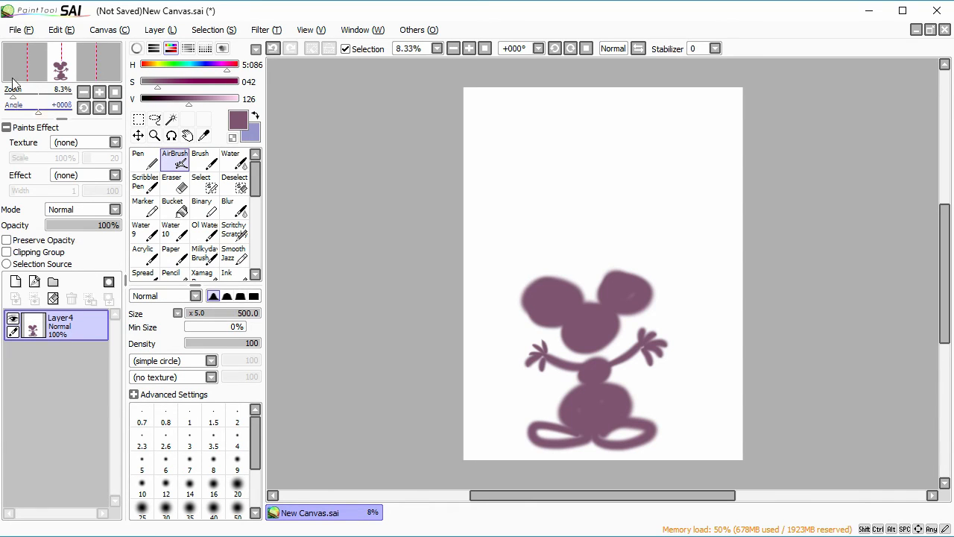
Reopen the exported mickey.png from the recently used files.
click(22, 30)
mouse_move(86, 88)
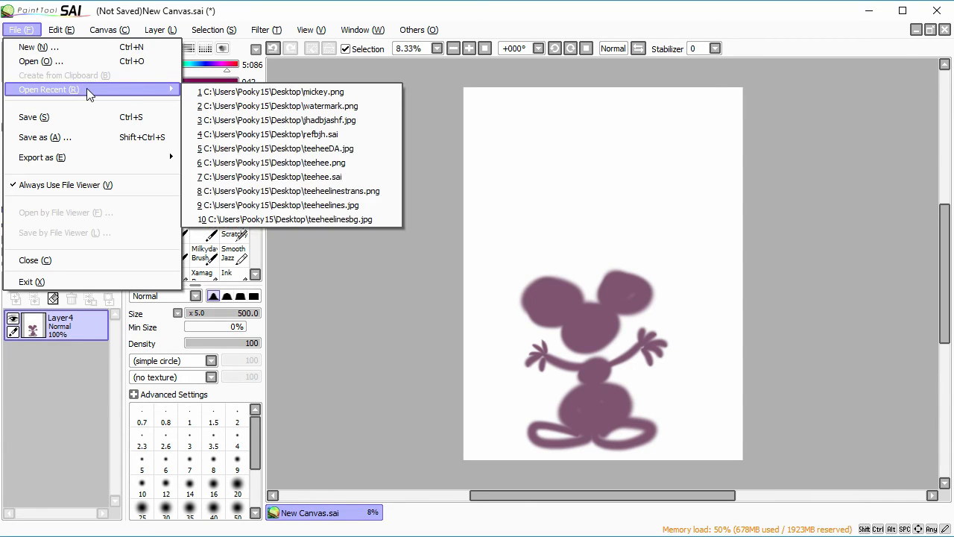
click(224, 92)
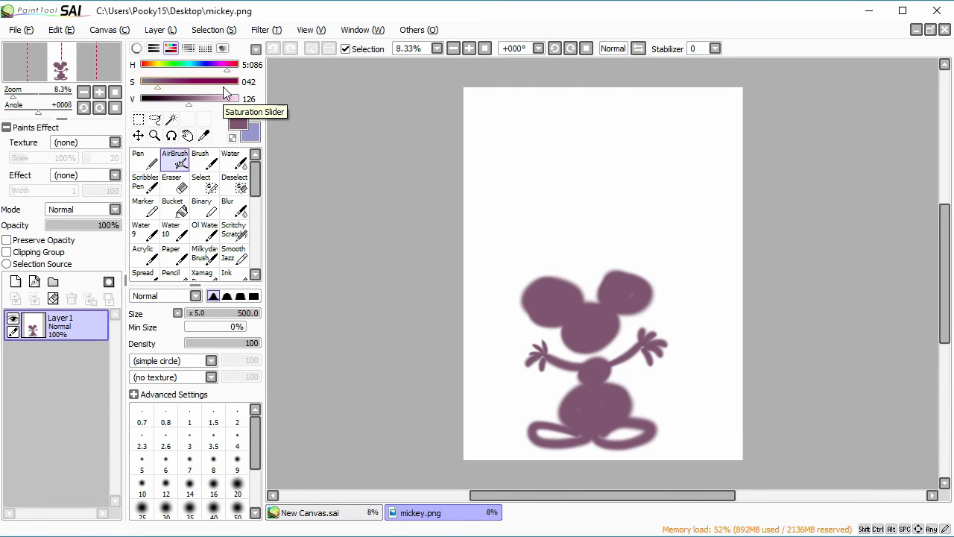
Add a layer beneath the figure and airbrush a large blue-violet area behind it.
click(15, 281)
drag(94, 328, 85, 367)
click(255, 116)
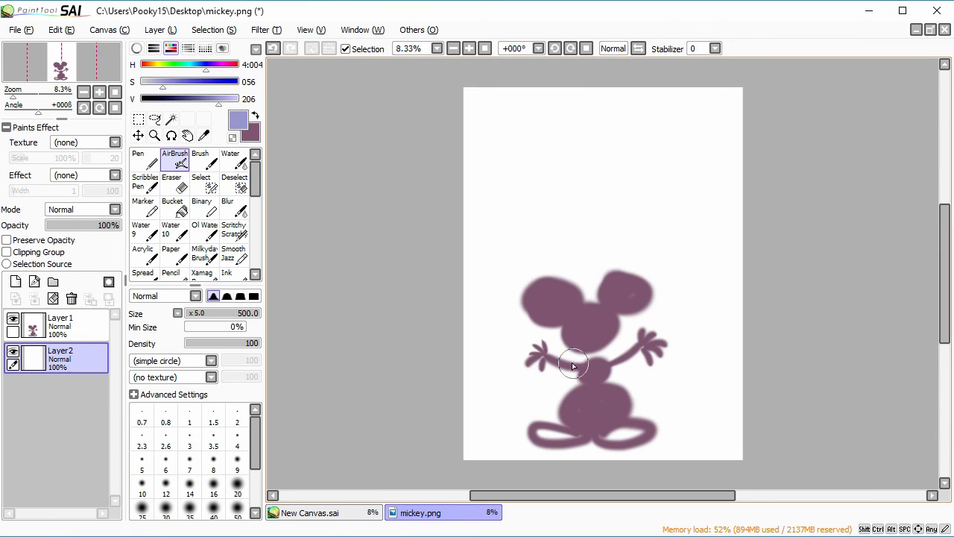
mouse_move(572, 363)
mouse_down()
mouse_move(569, 338)
mouse_move(544, 305)
mouse_move(577, 257)
mouse_move(633, 273)
mouse_move(566, 373)
mouse_move(657, 328)
mouse_move(682, 378)
mouse_move(643, 455)
mouse_move(552, 403)
mouse_move(508, 412)
mouse_move(587, 422)
mouse_move(657, 403)
mouse_move(567, 453)
mouse_up()
mouse_move(535, 341)
mouse_down()
mouse_move(516, 291)
mouse_move(532, 356)
mouse_move(583, 411)
mouse_move(598, 264)
mouse_move(654, 258)
mouse_move(660, 360)
mouse_move(686, 447)
mouse_move(669, 374)
mouse_move(606, 262)
mouse_move(672, 249)
mouse_move(625, 253)
mouse_move(669, 336)
mouse_move(579, 428)
mouse_up()
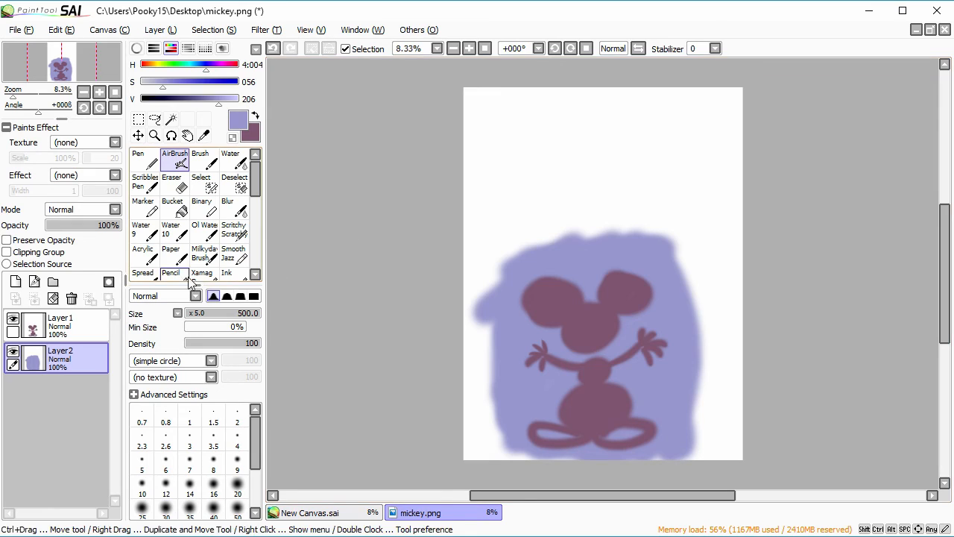
Add a layer between the figure and the blue-violet background, and set the foreground colour to black.
click(16, 281)
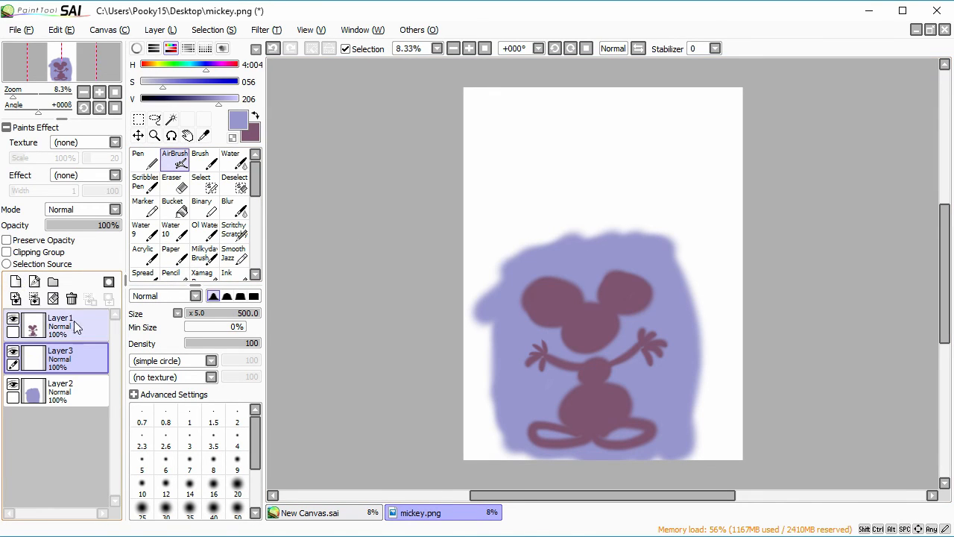
drag(195, 99, 89, 112)
click(142, 81)
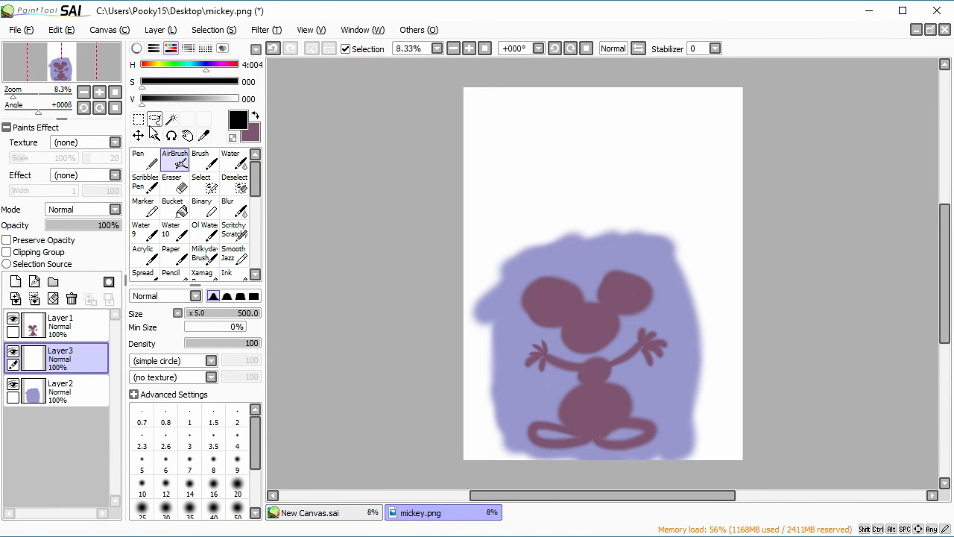
Choose the custom ink2 brush for drawing on the empty upper part of the canvas.
click(154, 135)
drag(460, 77, 743, 265)
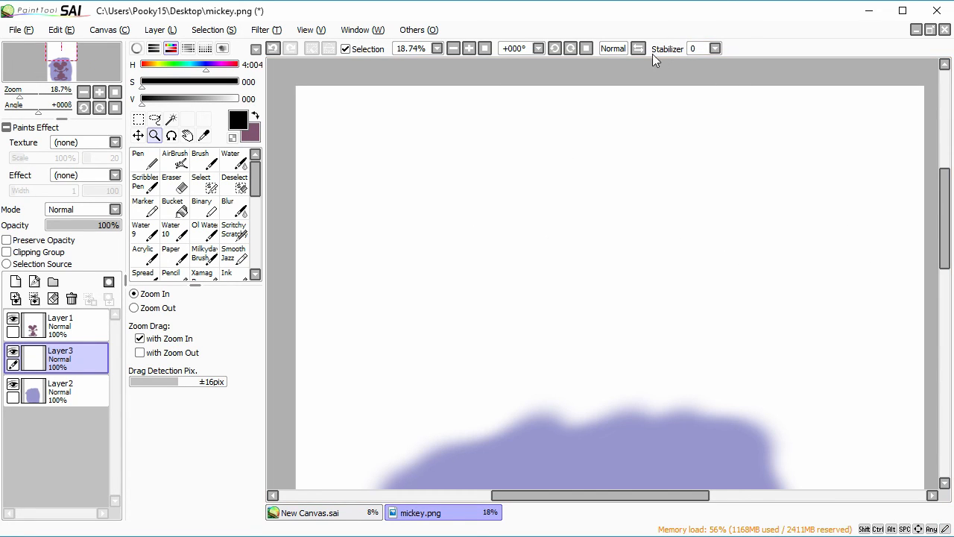
click(235, 182)
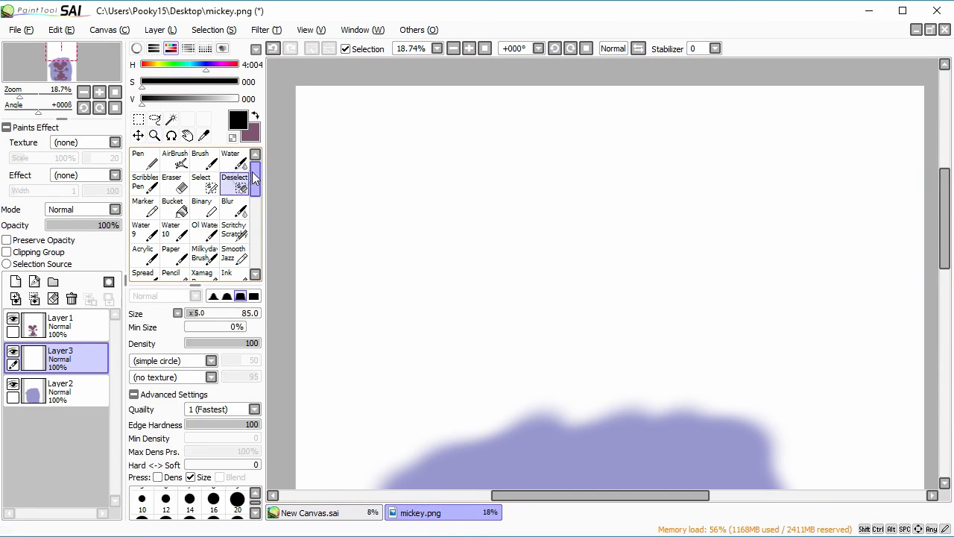
double_click(234, 182)
click(684, 349)
drag(264, 182, 262, 230)
click(205, 220)
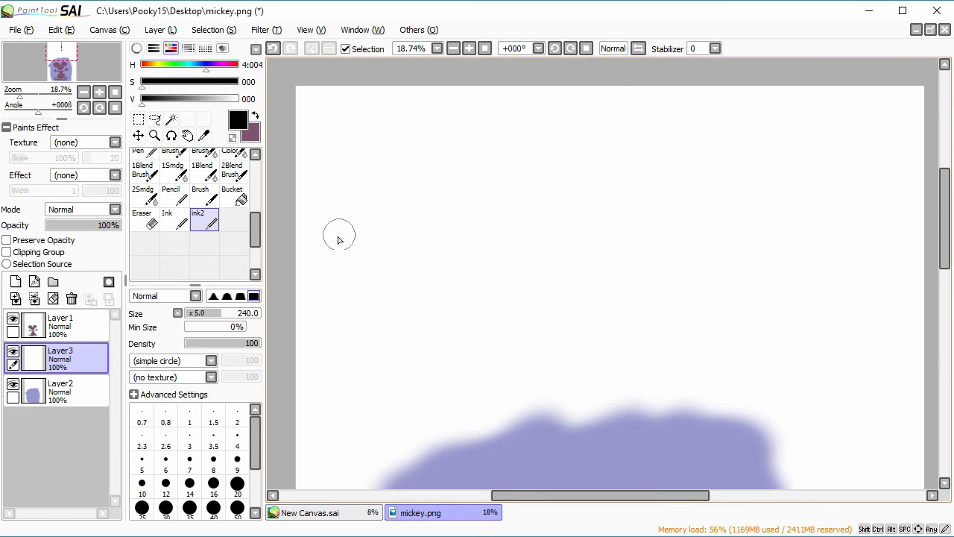
Try two thick black strokes with the ink2 brush above the background patch, undoing each one.
mouse_move(336, 254)
mouse_down()
mouse_move(372, 209)
mouse_move(443, 170)
mouse_move(554, 147)
mouse_move(870, 205)
mouse_up()
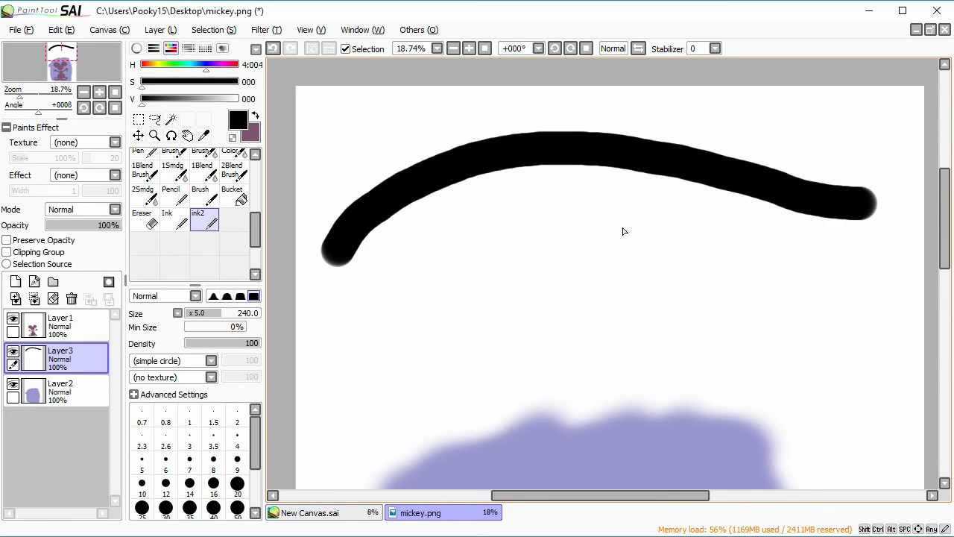
click(273, 49)
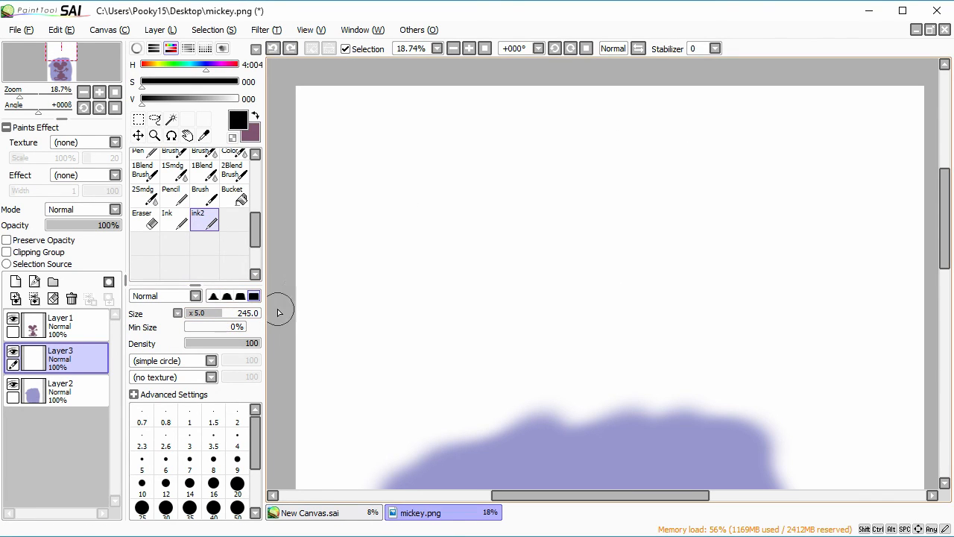
mouse_move(336, 236)
mouse_down()
mouse_move(406, 177)
mouse_move(634, 127)
mouse_move(924, 191)
mouse_move(648, 212)
mouse_move(384, 347)
mouse_move(593, 309)
mouse_up()
click(274, 49)
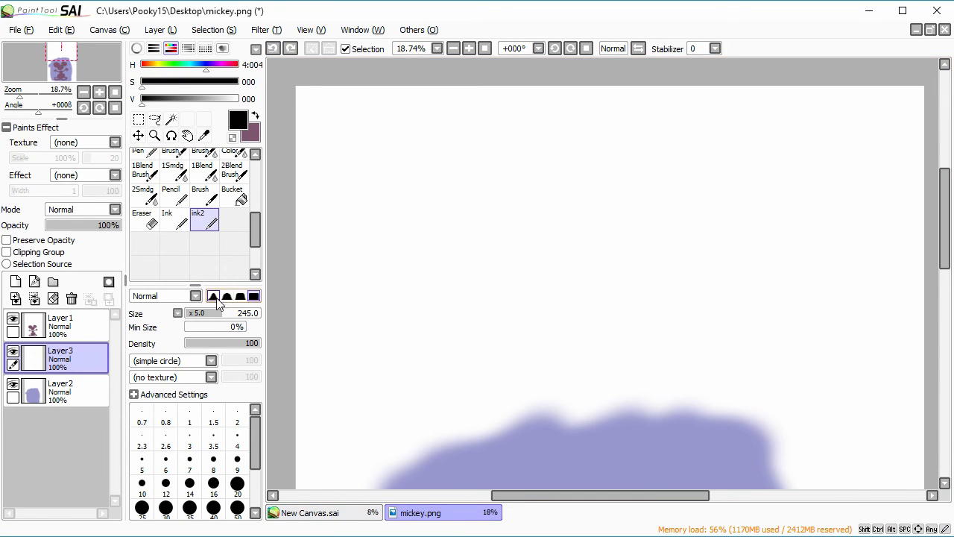
Draw a thick black zigzag stroke with the ink2 brush at size 245 across the upper canvas.
drag(216, 314, 173, 318)
click(222, 313)
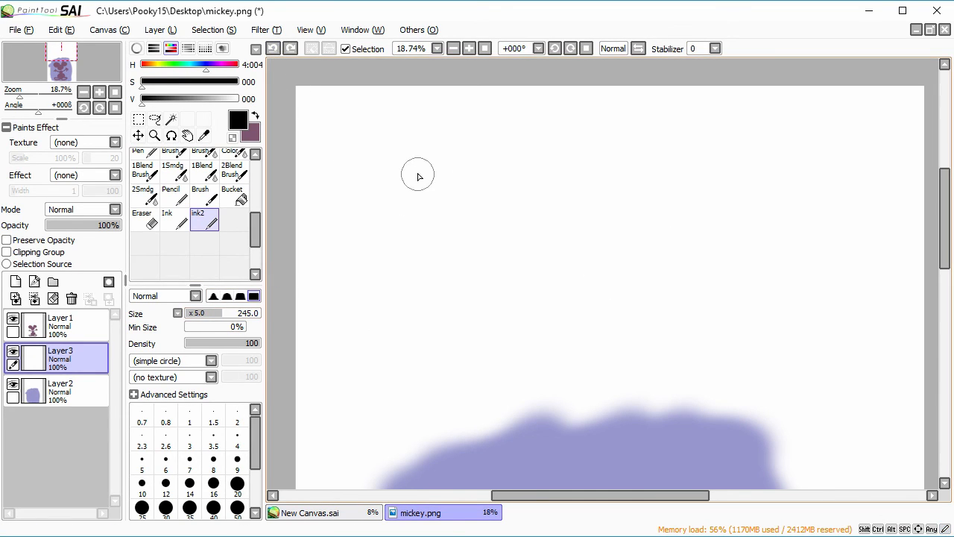
mouse_move(415, 174)
mouse_down()
mouse_move(754, 131)
mouse_move(416, 284)
mouse_move(718, 282)
mouse_up()
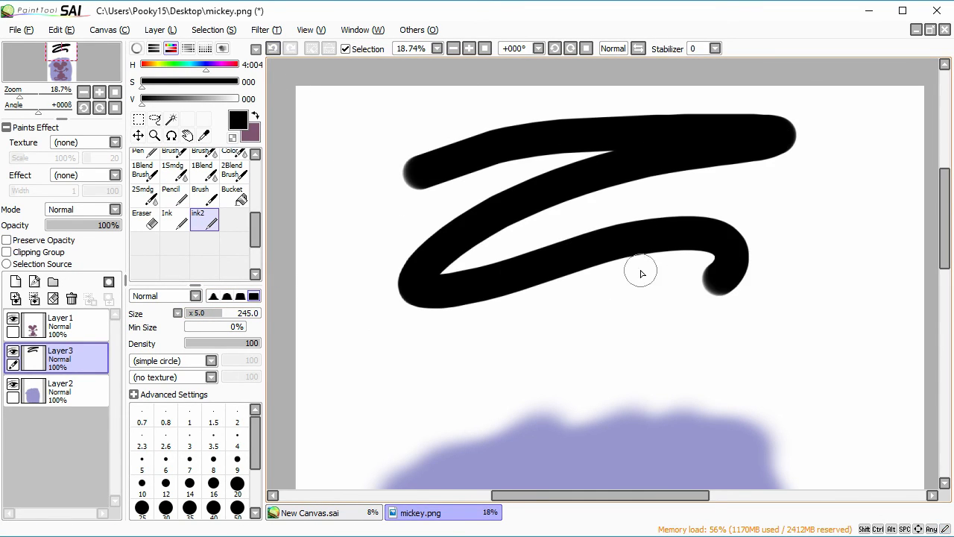
Close the program without saving mickey.png or the New Canvas file.
click(937, 10)
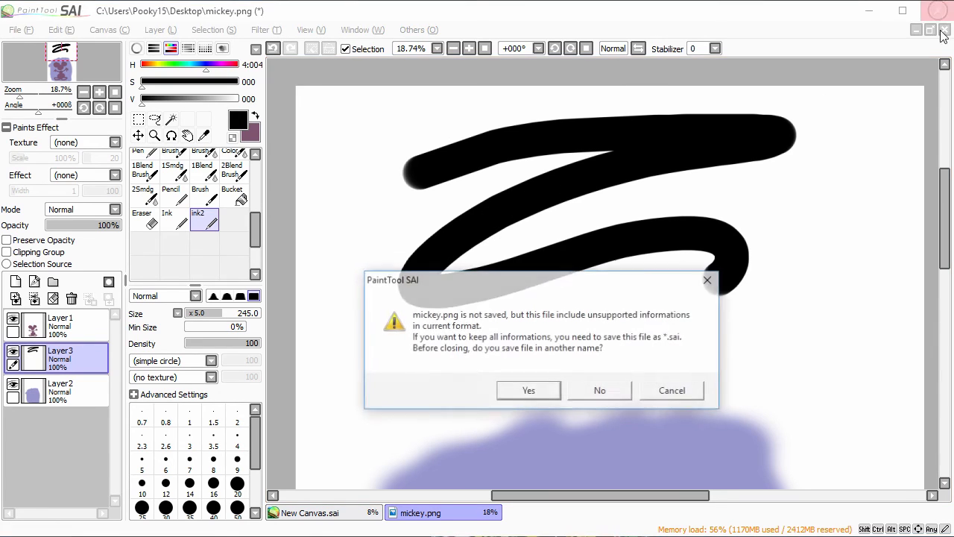
click(603, 395)
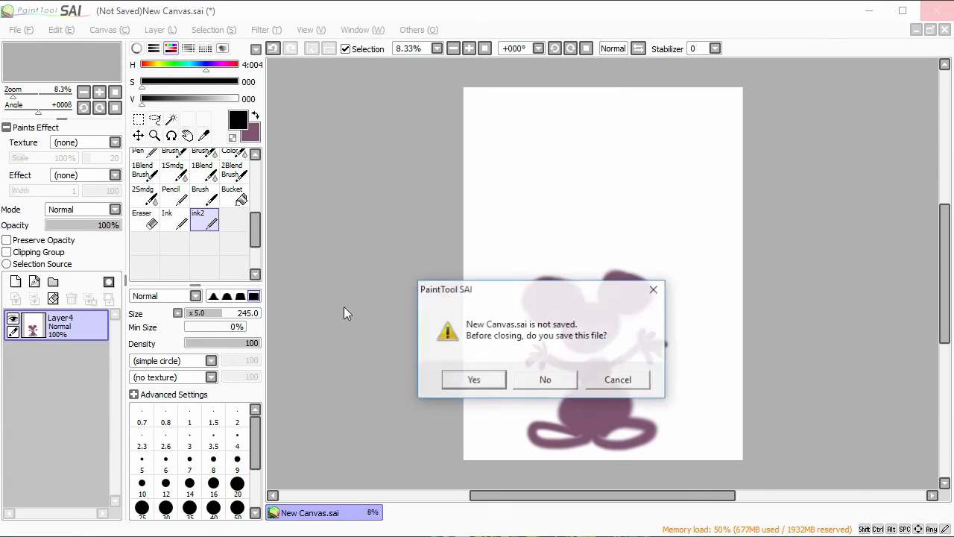
click(546, 382)
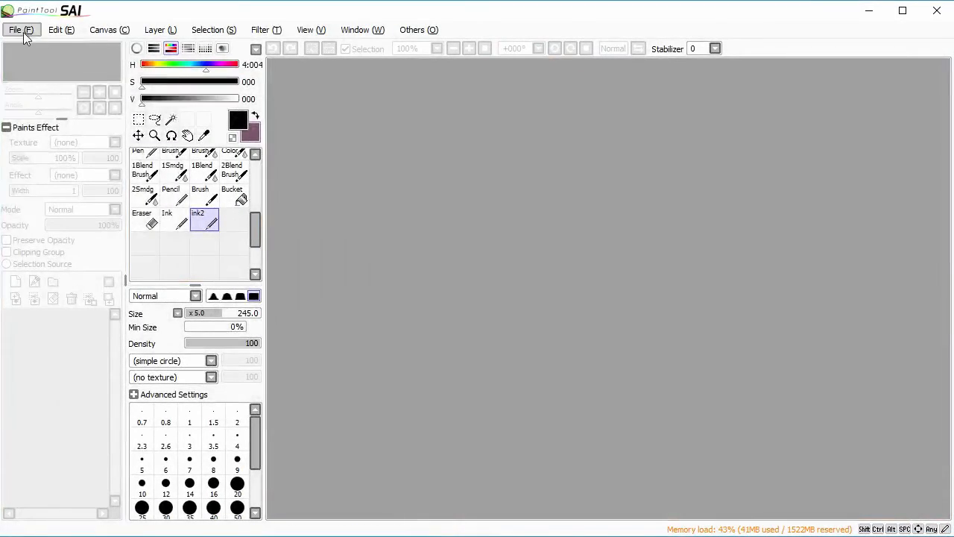
Create a new canvas with the default settings.
click(23, 30)
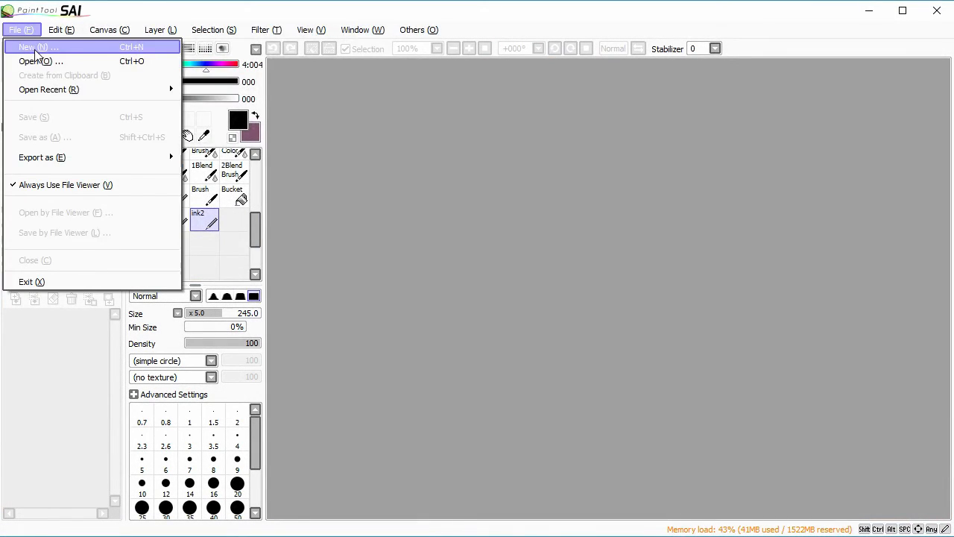
click(32, 52)
click(285, 246)
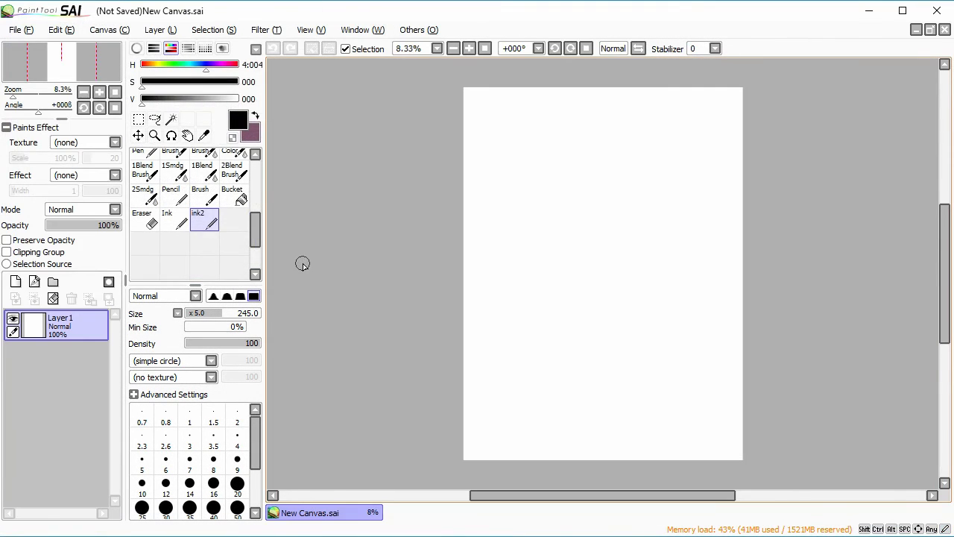
Try a black ink2 stroke on the upper part of the new canvas and undo it.
key(ctrl+space)
drag(448, 80, 747, 226)
click(203, 220)
mouse_move(391, 225)
mouse_down()
mouse_move(488, 174)
mouse_move(601, 274)
mouse_move(611, 315)
mouse_up()
click(273, 49)
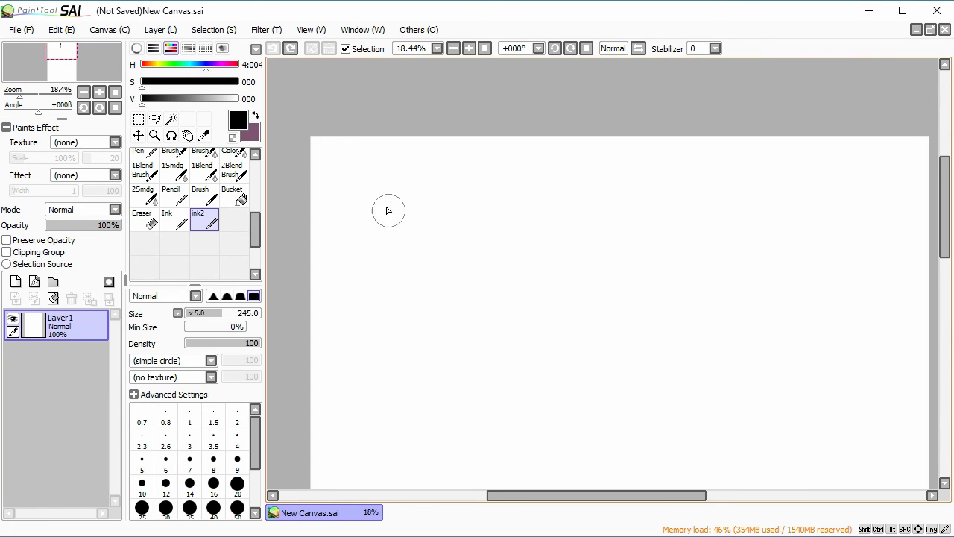
Draw three long wavy tapered strokes and a row of short diagonal strokes with the ink2 brush.
mouse_move(334, 266)
mouse_down()
mouse_move(408, 208)
mouse_move(534, 203)
mouse_move(626, 253)
mouse_move(777, 293)
mouse_move(875, 255)
mouse_move(866, 194)
mouse_move(813, 190)
mouse_up()
mouse_move(405, 343)
mouse_down()
mouse_move(475, 308)
mouse_move(811, 411)
mouse_move(752, 344)
mouse_up()
drag(433, 401, 784, 430)
drag(450, 230, 626, 338)
drag(496, 236, 665, 340)
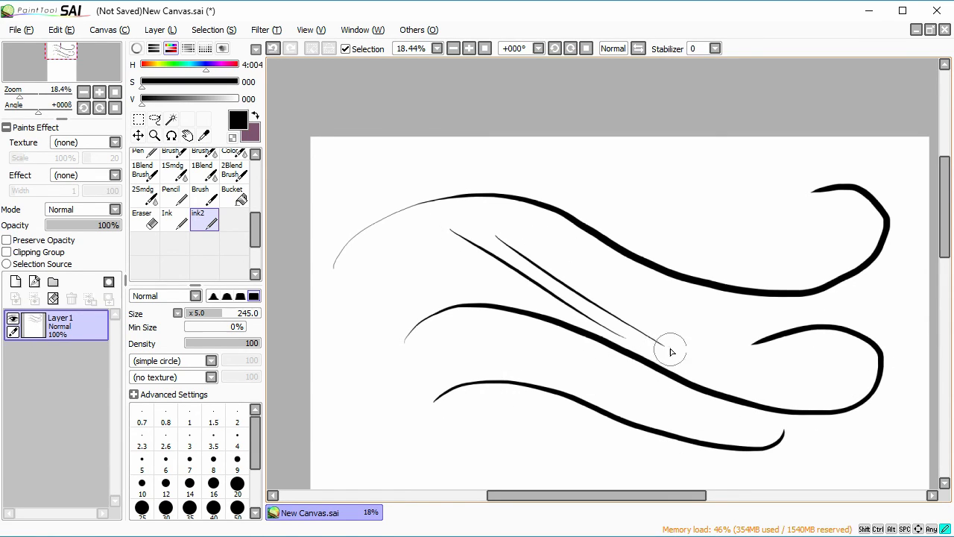
drag(526, 238, 673, 335)
drag(555, 236, 702, 334)
drag(600, 252, 733, 336)
drag(619, 213, 710, 282)
mouse_move(644, 194)
mouse_down()
mouse_move(748, 276)
mouse_move(780, 261)
mouse_up()
drag(692, 180, 803, 258)
drag(703, 157, 818, 246)
drag(719, 148, 827, 255)
drag(766, 150, 865, 266)
drag(770, 137, 894, 277)
mouse_move(809, 136)
mouse_down()
mouse_move(452, 332)
mouse_move(823, 362)
mouse_move(553, 152)
mouse_up()
Clear all strokes from Layer1 and set the stabilizer to 15.
click(53, 299)
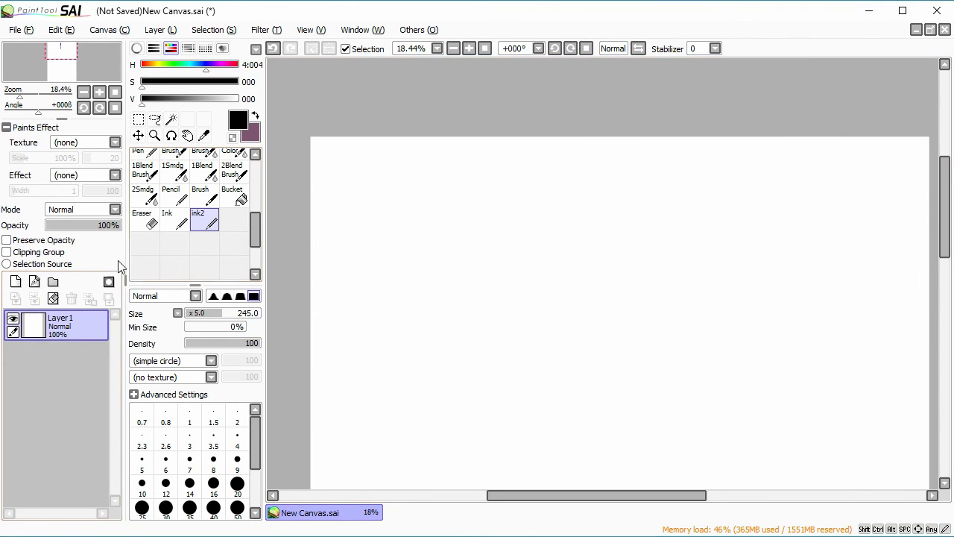
drag(944, 187, 944, 198)
click(715, 49)
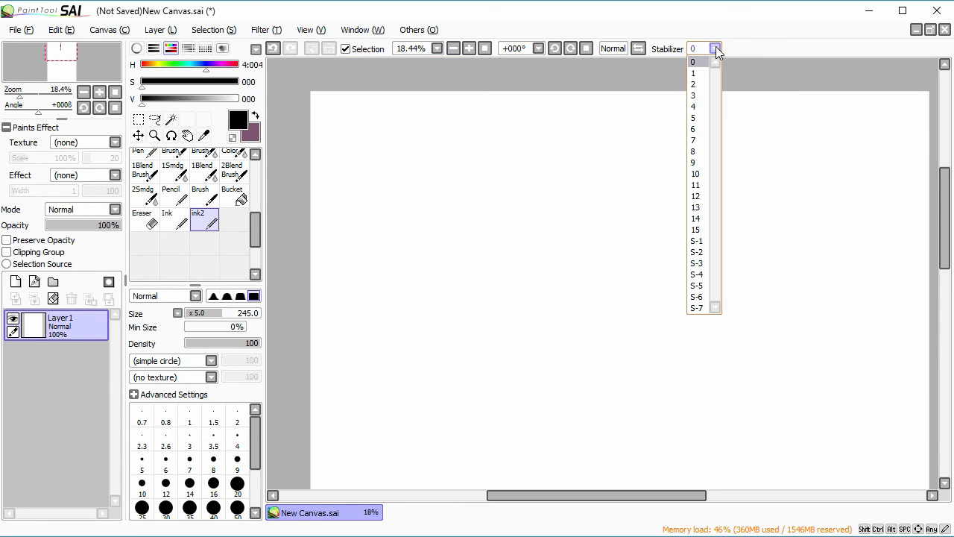
click(716, 48)
click(717, 48)
click(701, 229)
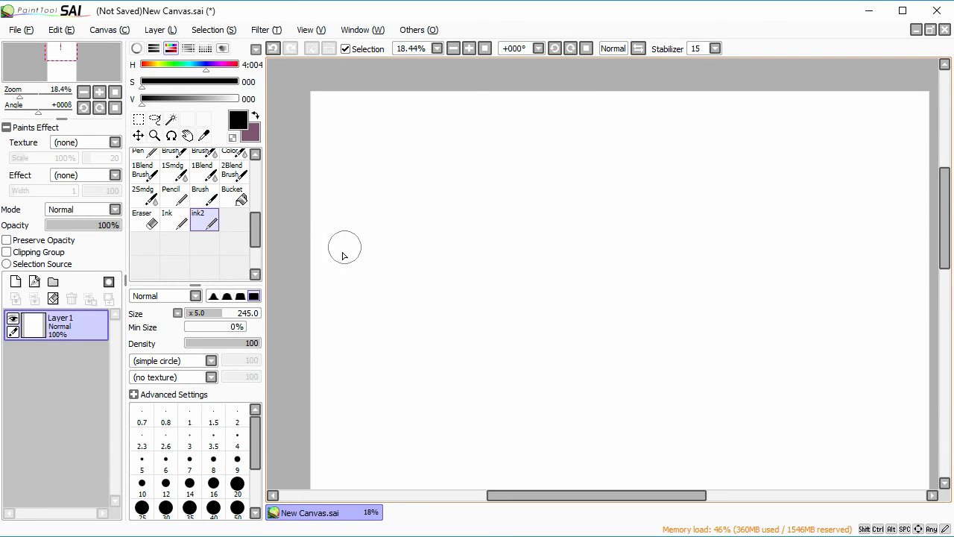
Draw three long wavy strokes ending in loops, one below the other, with the ink2 brush.
mouse_move(341, 256)
mouse_down()
mouse_move(344, 233)
mouse_move(407, 177)
mouse_move(519, 165)
mouse_move(688, 215)
mouse_move(864, 234)
mouse_move(868, 141)
mouse_move(731, 186)
mouse_up()
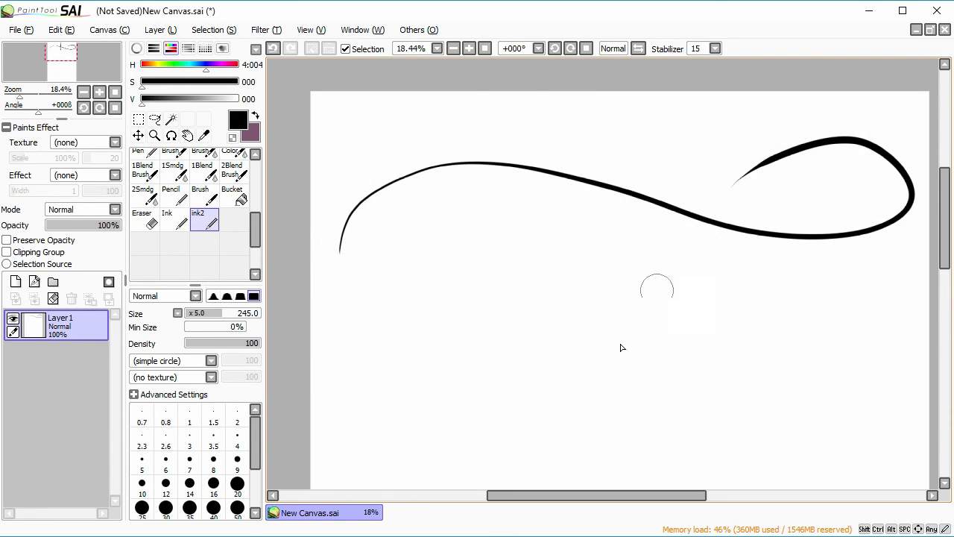
mouse_move(374, 297)
mouse_down()
mouse_move(728, 294)
mouse_move(727, 302)
mouse_up()
mouse_move(369, 366)
mouse_down()
mouse_move(420, 323)
mouse_move(716, 420)
mouse_move(621, 382)
mouse_up()
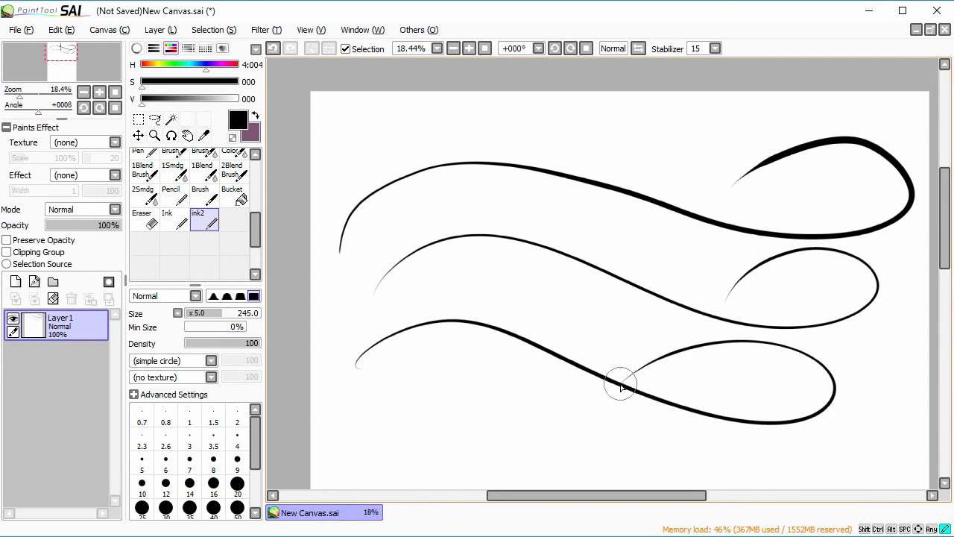
Set the stabilizer to 1 and draw a comparison stroke with a looped end above the others.
click(715, 49)
click(695, 73)
mouse_move(457, 148)
mouse_down()
mouse_move(628, 132)
mouse_move(688, 168)
mouse_up()
Set the stabilizer to S-7 and clear all strokes from Layer1.
click(715, 49)
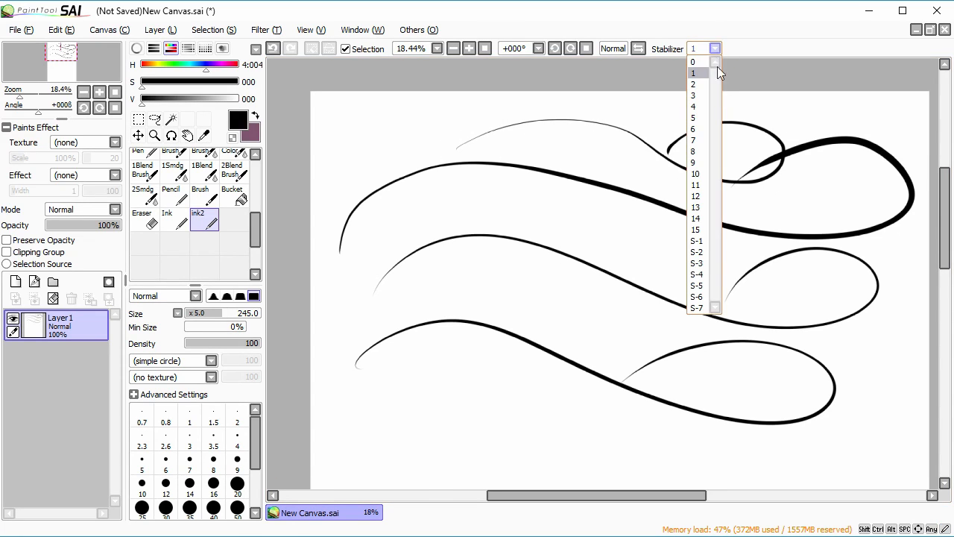
click(700, 307)
click(53, 299)
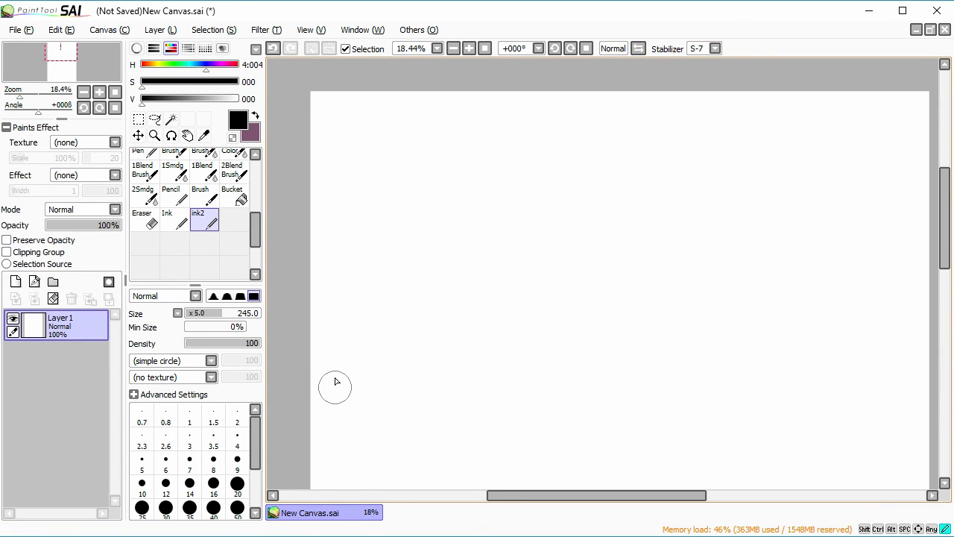
Draw one long swirling ink2 stroke across the canvas at stabilizer S-7 and clear it from Layer1.
drag(335, 385, 352, 328)
mouse_move(407, 276)
mouse_down()
mouse_move(601, 317)
mouse_move(801, 338)
mouse_move(806, 186)
mouse_move(660, 206)
mouse_move(790, 236)
mouse_move(665, 321)
mouse_move(577, 145)
mouse_move(892, 177)
mouse_move(852, 396)
mouse_move(536, 418)
mouse_move(399, 362)
mouse_move(387, 483)
mouse_up()
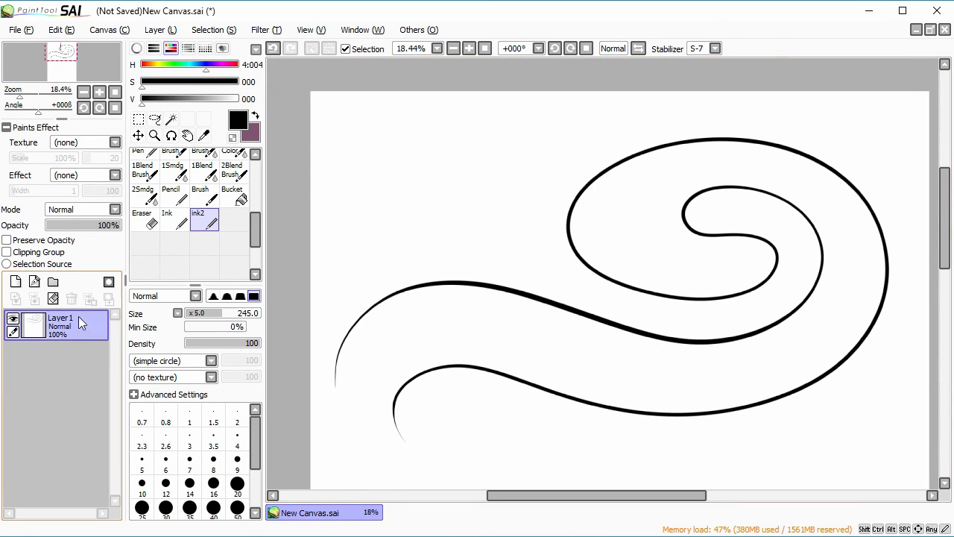
click(53, 298)
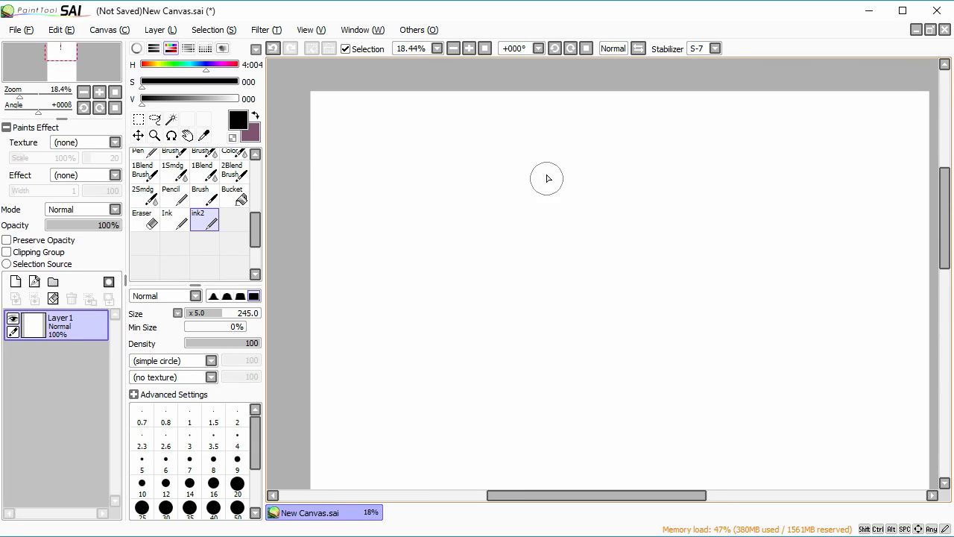
Try sketching a small nose profile in two attempts with the ink2 brush, and clear the strokes from Layer1.
mouse_move(545, 165)
mouse_down()
mouse_move(542, 224)
mouse_move(515, 237)
mouse_move(512, 261)
mouse_move(569, 284)
mouse_up()
drag(537, 249, 578, 275)
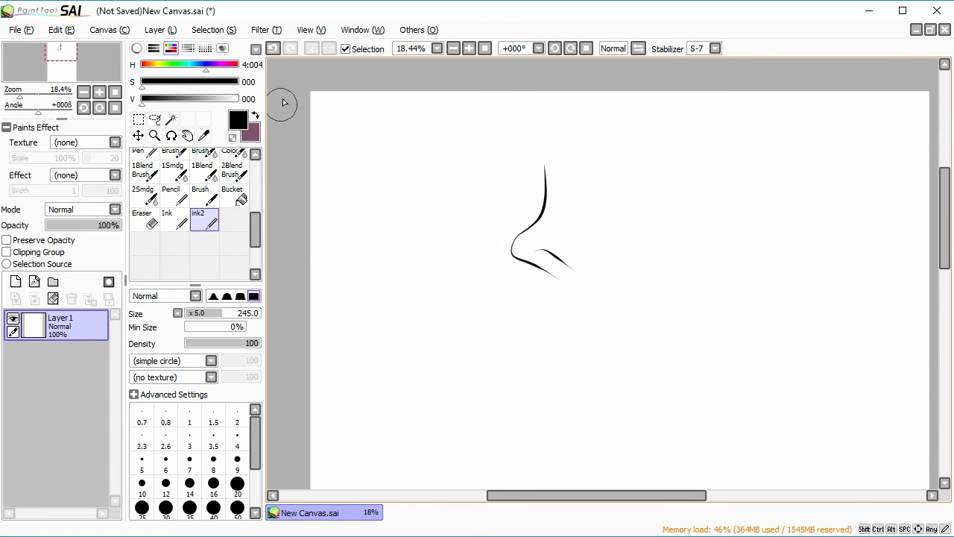
click(273, 49)
click(273, 48)
drag(545, 140, 547, 179)
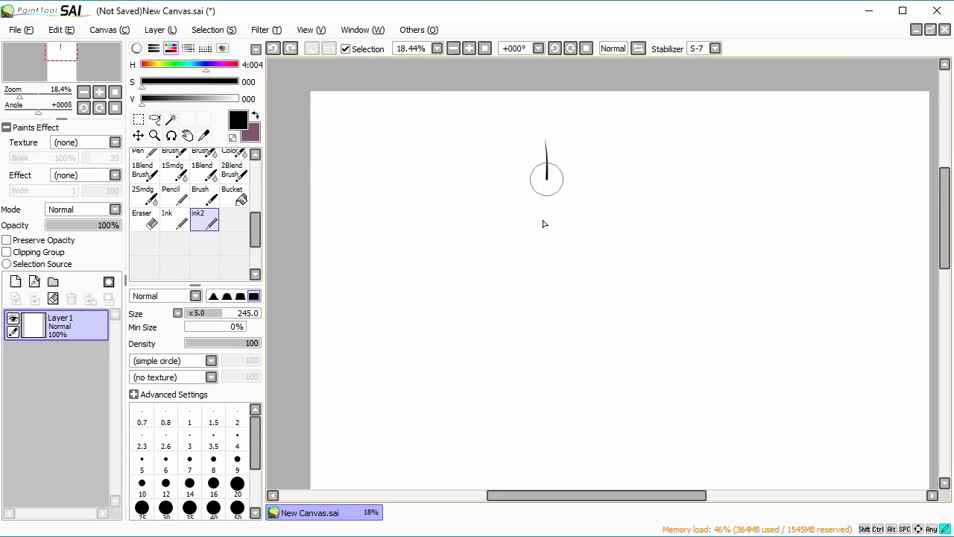
drag(544, 223, 505, 226)
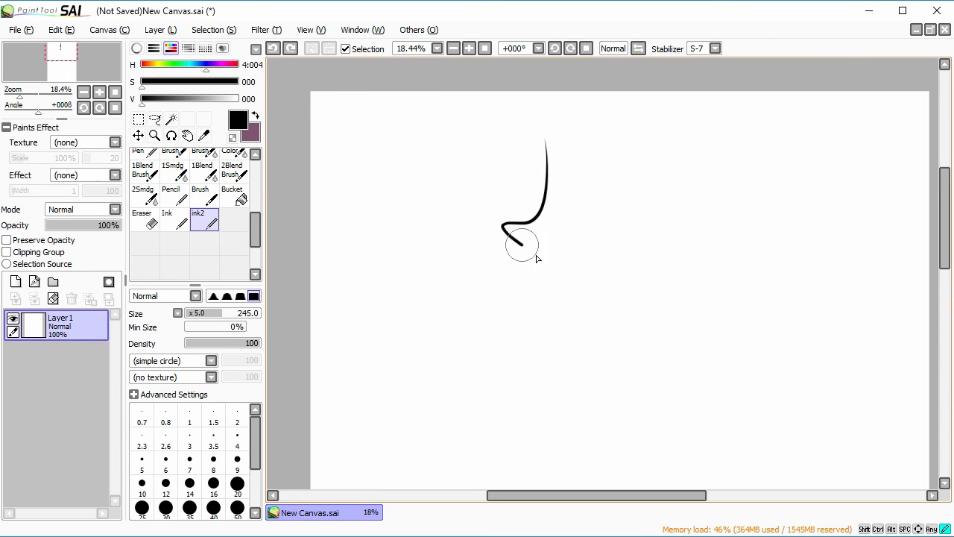
drag(537, 257, 536, 240)
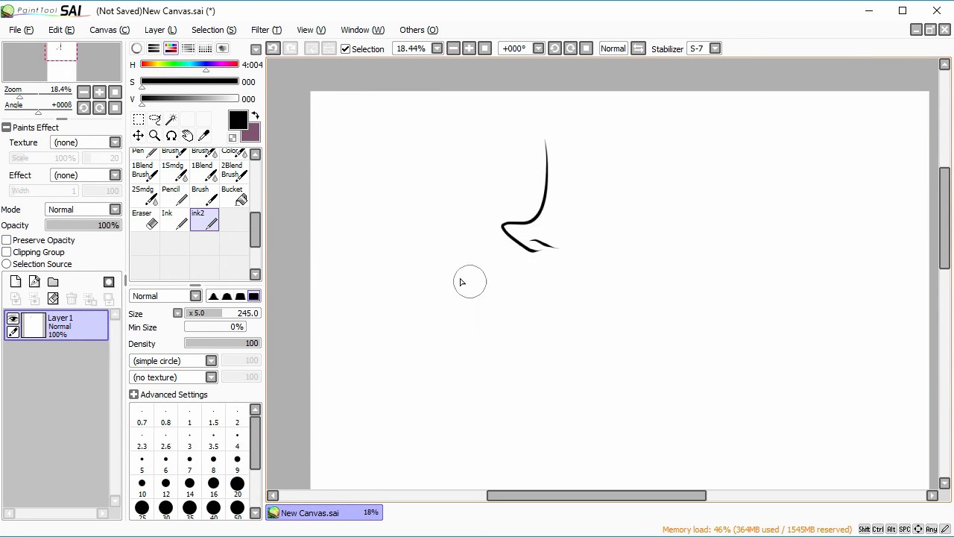
click(52, 298)
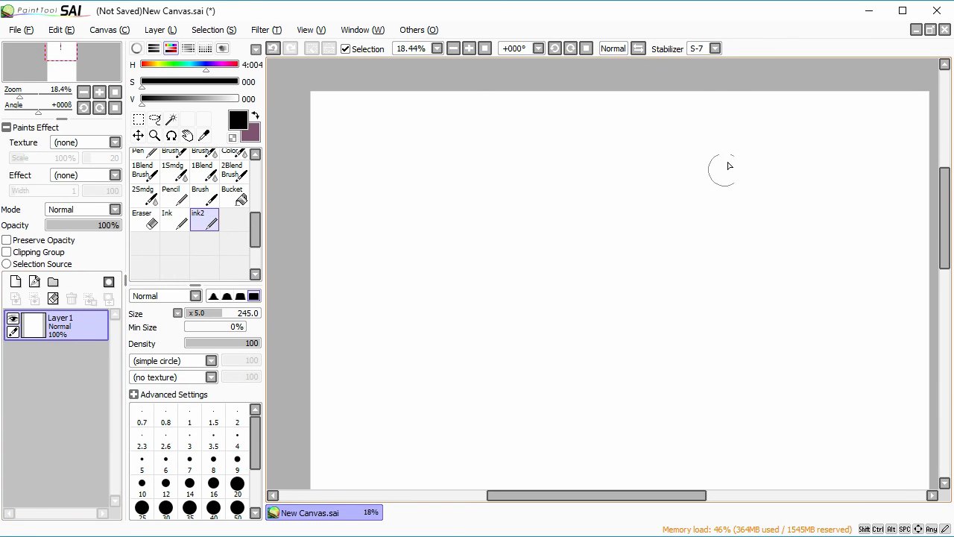
Set the stabilizer to S-3 and draw a large oval with loose looping scribbles inside it.
click(714, 48)
click(701, 262)
mouse_move(528, 423)
mouse_down()
mouse_move(648, 136)
mouse_move(656, 426)
mouse_move(678, 316)
mouse_move(711, 311)
mouse_move(596, 448)
mouse_move(771, 357)
mouse_move(649, 451)
mouse_up()
drag(571, 187, 551, 290)
mouse_move(588, 201)
mouse_down()
mouse_move(575, 258)
mouse_move(578, 312)
mouse_up()
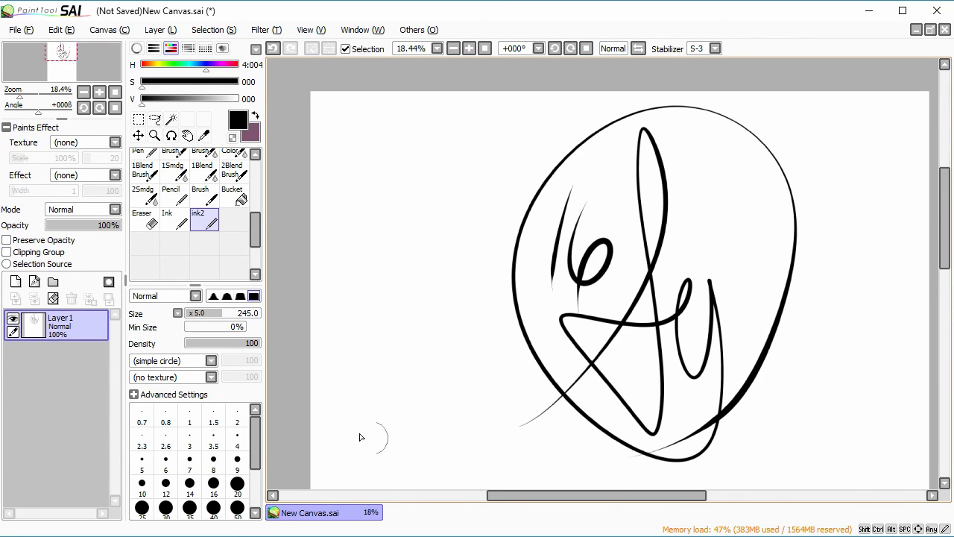
Clear Layer1 and handwrite the artist's username in its upper-left area, with the label S-3 above it.
key(Delete)
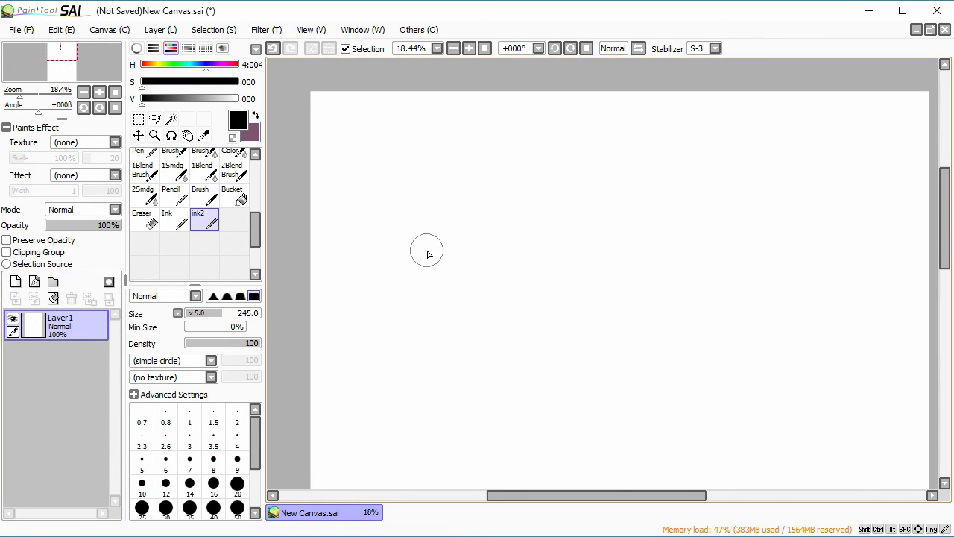
drag(409, 231, 430, 322)
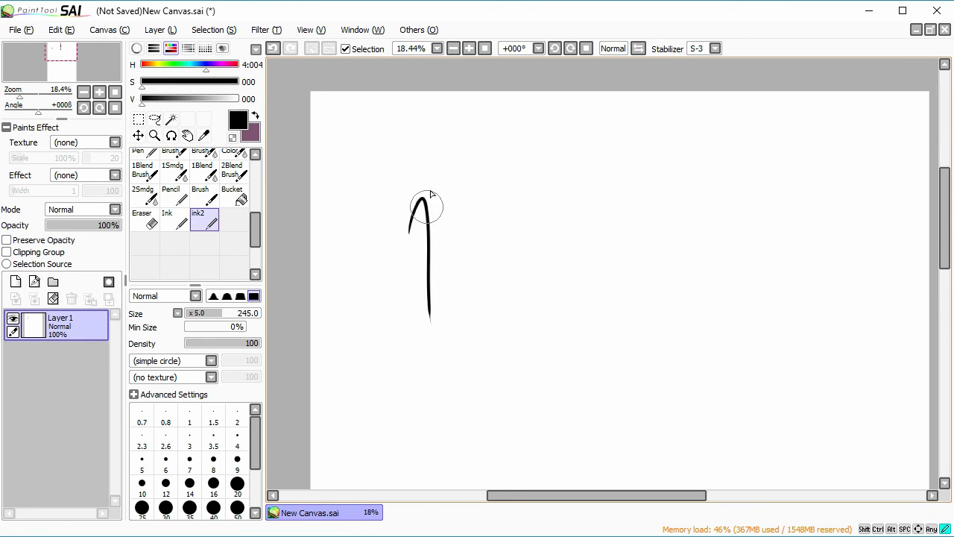
drag(429, 220, 440, 216)
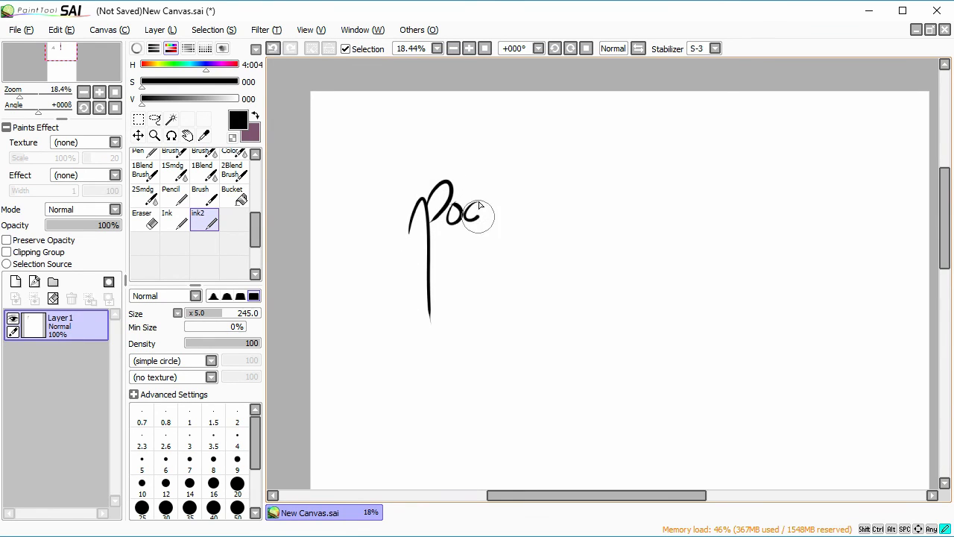
mouse_move(486, 173)
mouse_down()
mouse_move(490, 221)
mouse_move(515, 221)
mouse_move(455, 268)
mouse_move(521, 225)
mouse_up()
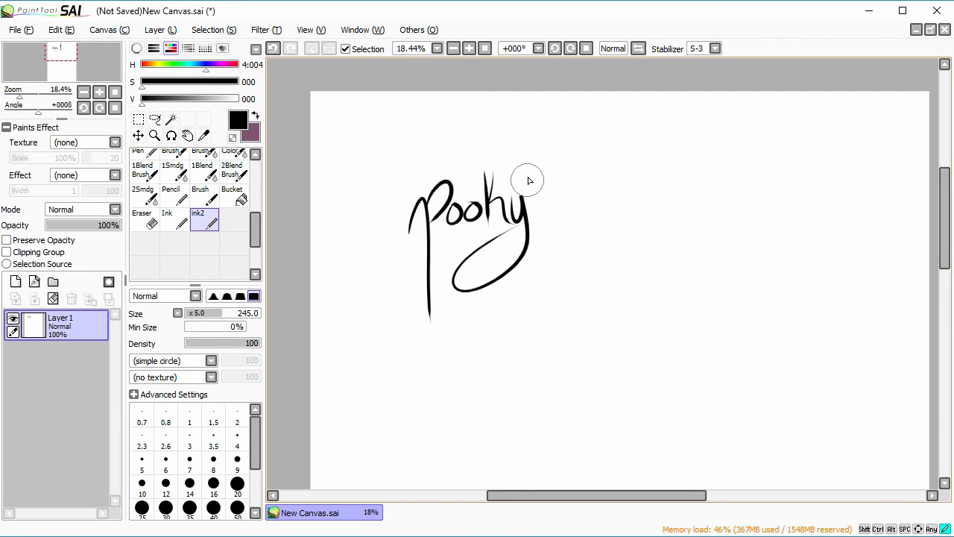
drag(536, 135, 540, 216)
mouse_move(546, 161)
mouse_down()
mouse_move(567, 201)
mouse_move(549, 231)
mouse_up()
mouse_move(414, 116)
mouse_down()
mouse_move(376, 155)
mouse_move(459, 109)
mouse_move(483, 135)
mouse_move(418, 148)
mouse_up()
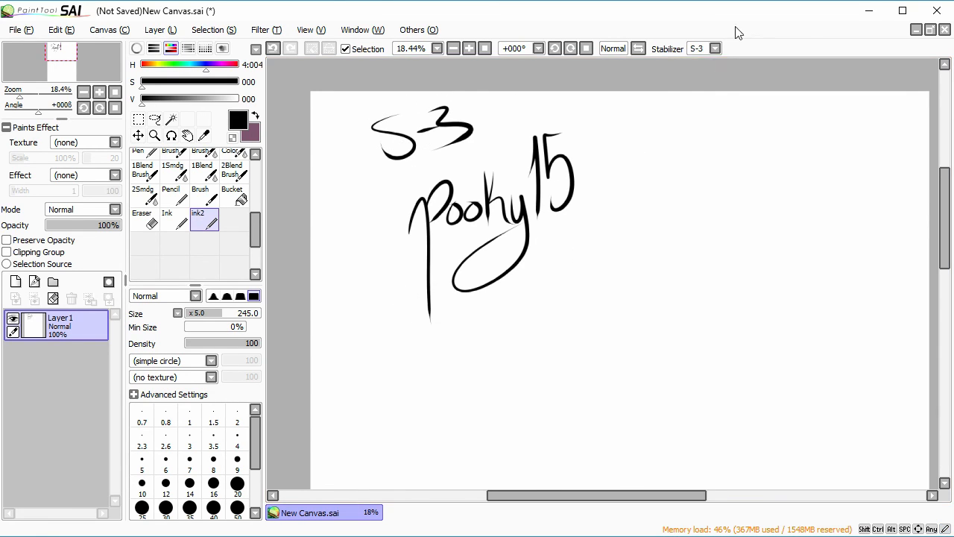
Set the stabilizer to 0 and handwrite the same username beside the S-3 sample, with the label 0 above it.
click(715, 48)
click(704, 67)
mouse_move(646, 166)
mouse_down()
mouse_move(656, 214)
mouse_move(671, 176)
mouse_move(686, 179)
mouse_move(686, 193)
mouse_move(713, 156)
mouse_move(711, 189)
mouse_move(719, 158)
mouse_move(728, 179)
mouse_move(748, 167)
mouse_move(700, 242)
mouse_up()
drag(762, 118, 762, 194)
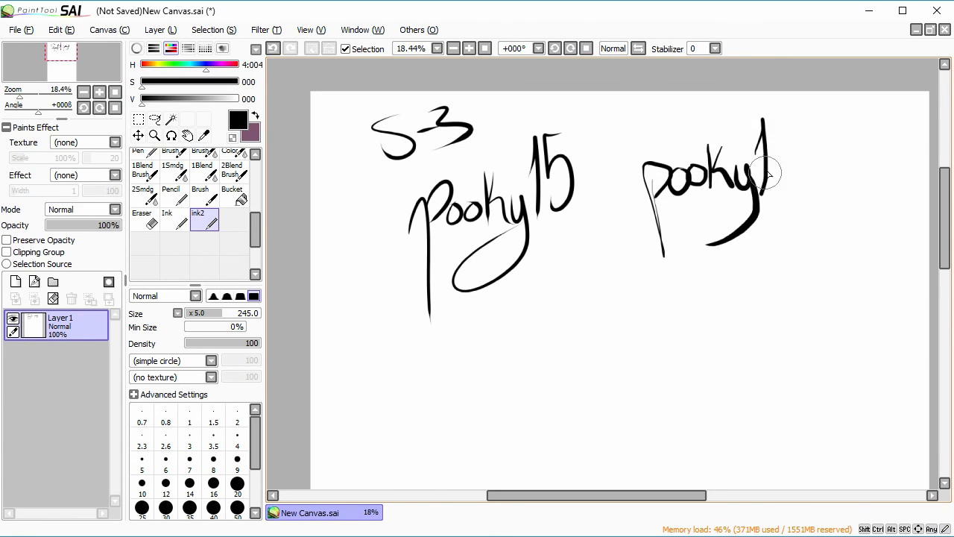
mouse_move(789, 127)
mouse_down()
mouse_move(801, 175)
mouse_move(779, 182)
mouse_up()
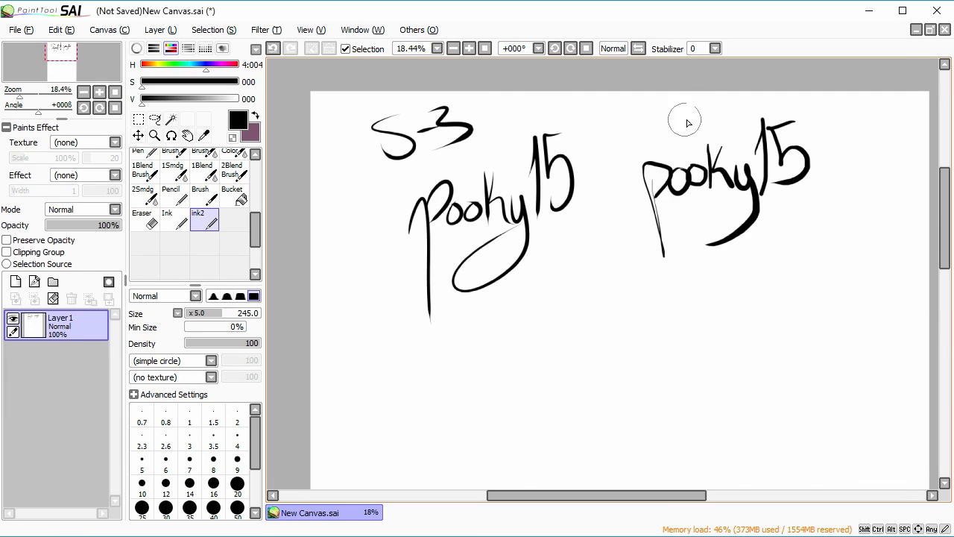
mouse_move(685, 103)
mouse_down()
mouse_move(669, 141)
mouse_move(693, 140)
mouse_up()
Set the stabilizer to S-7 and handwrite the username below the other two samples, labelled S7.
click(715, 49)
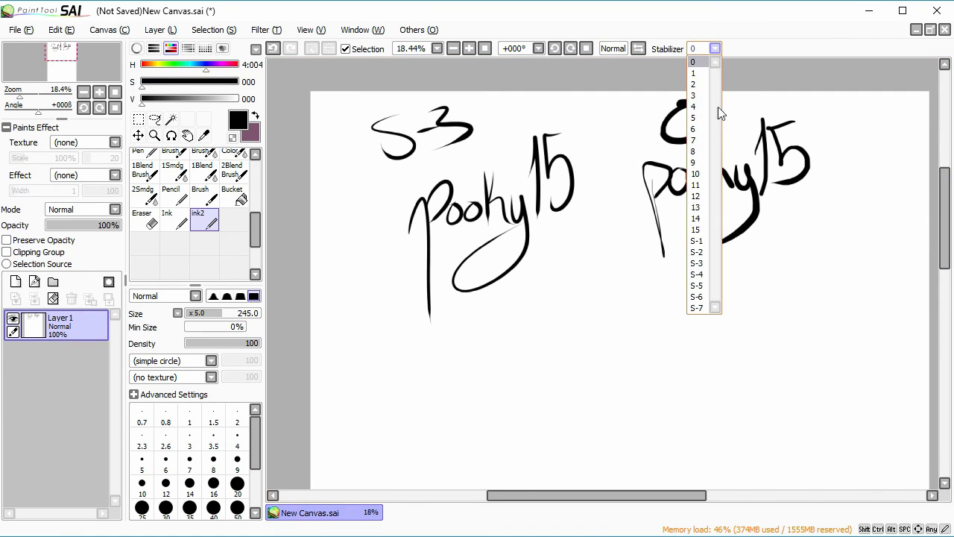
click(698, 310)
mouse_move(522, 354)
mouse_down()
mouse_move(517, 442)
mouse_move(545, 382)
mouse_up()
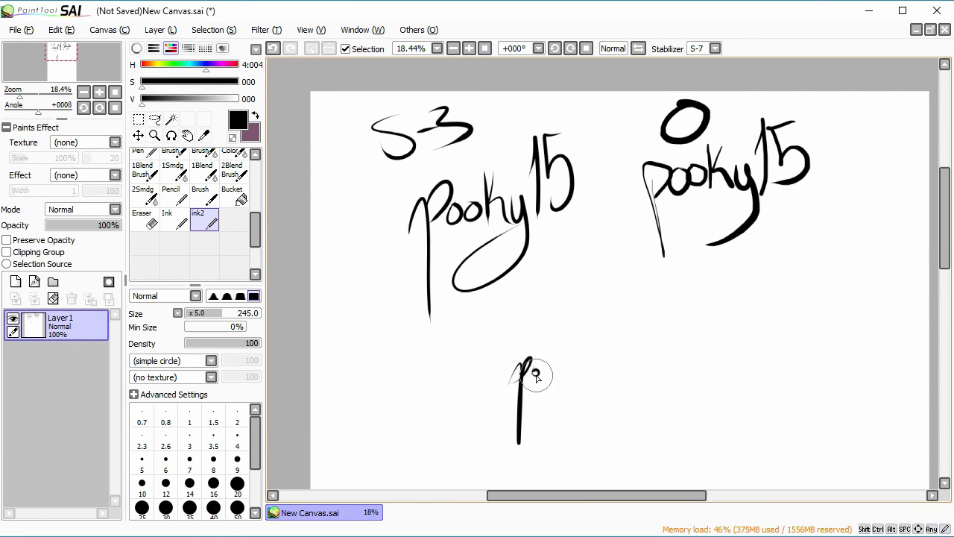
mouse_move(551, 331)
mouse_down()
mouse_move(567, 368)
mouse_move(565, 334)
mouse_move(559, 355)
mouse_move(598, 365)
mouse_move(613, 381)
mouse_move(579, 361)
mouse_move(585, 371)
mouse_move(588, 361)
mouse_move(593, 392)
mouse_move(572, 436)
mouse_move(563, 395)
mouse_up()
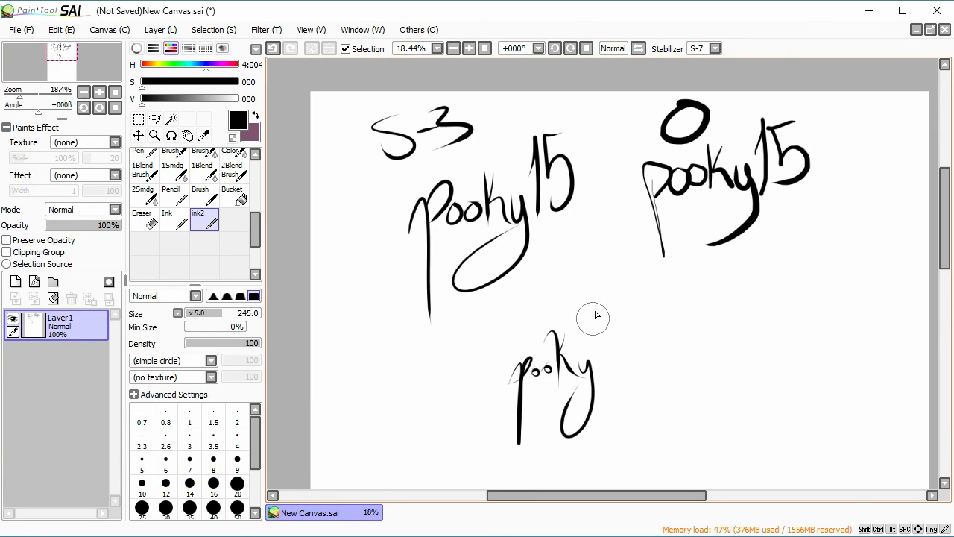
drag(611, 371, 612, 377)
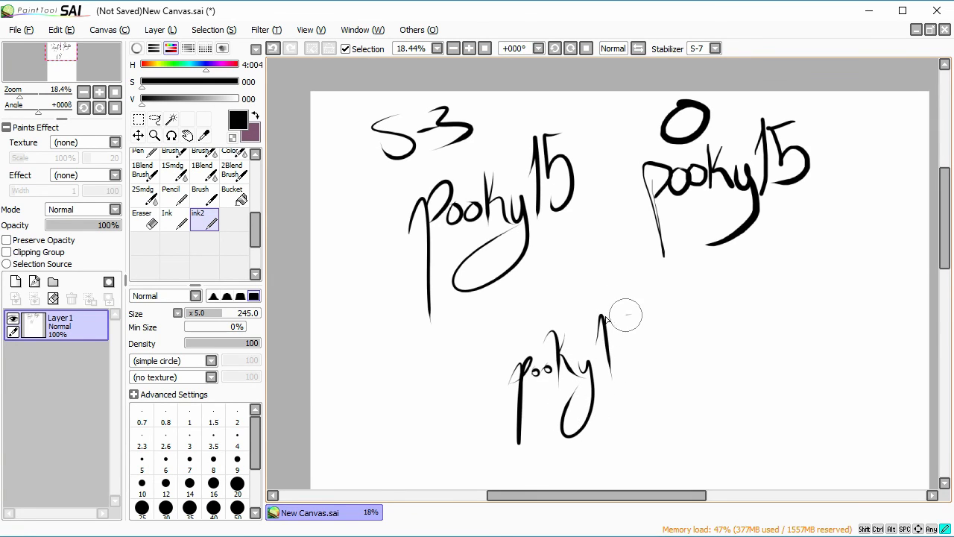
mouse_move(634, 330)
mouse_down()
mouse_move(646, 357)
mouse_move(625, 373)
mouse_up()
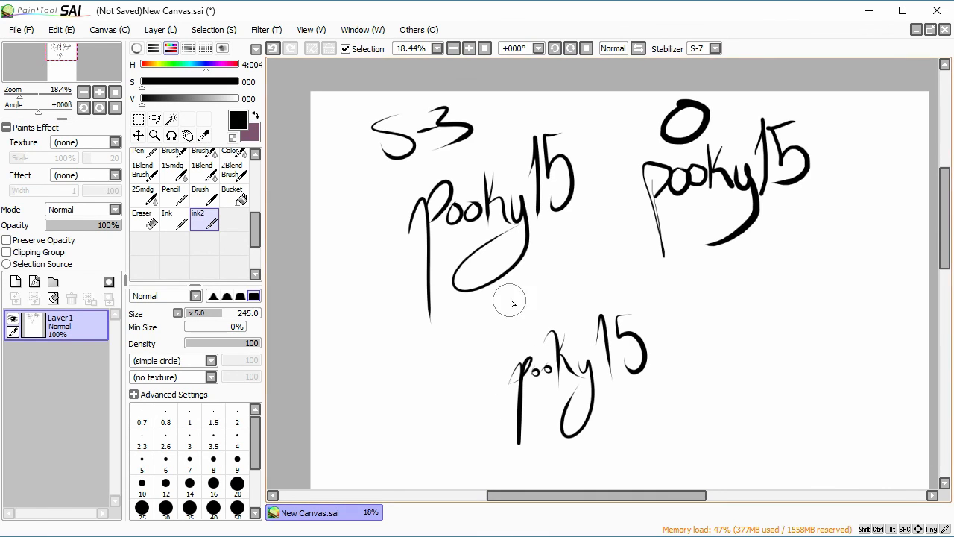
mouse_move(530, 282)
mouse_down()
mouse_move(567, 269)
mouse_move(552, 292)
mouse_up()
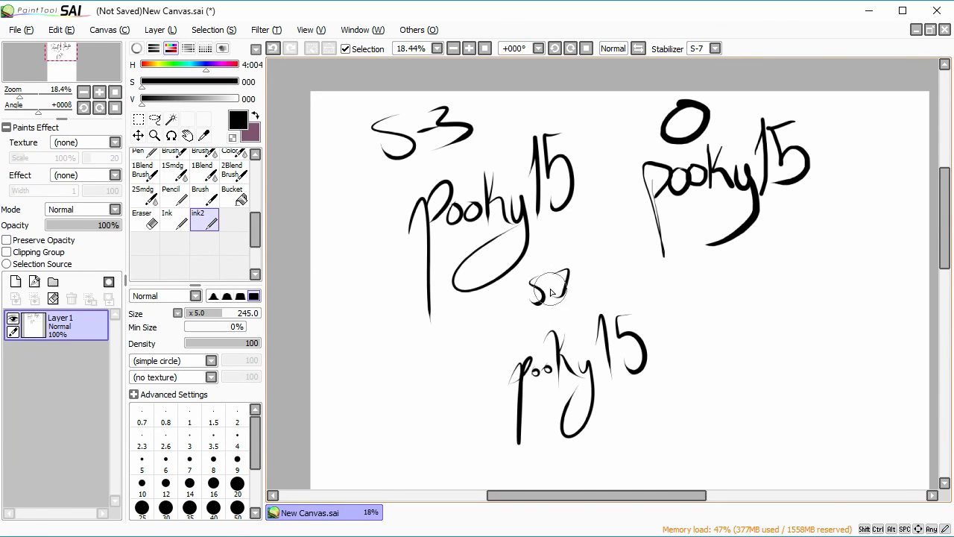
Set the stabilizer to 0 and draw a thick zigzag stroke below the sample labelled 0.
click(703, 50)
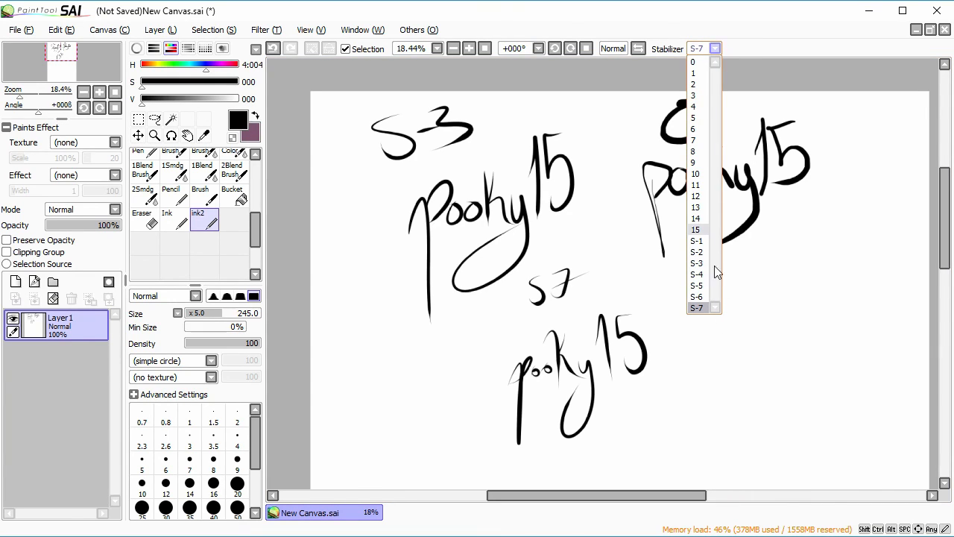
click(696, 63)
drag(718, 359, 904, 376)
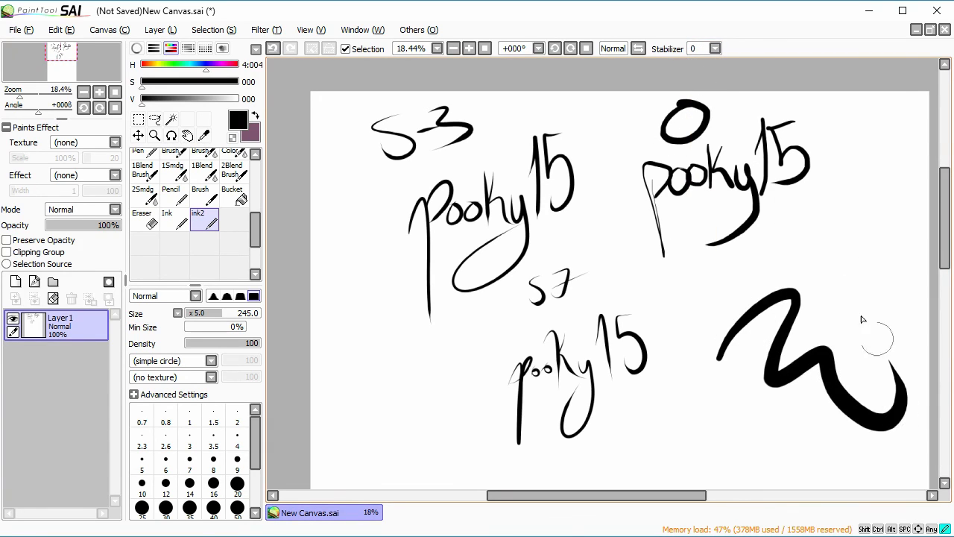
Draw long overlapping loops across the handwriting samples at stabilizer S-5, and clear all strokes from Layer1.
click(714, 48)
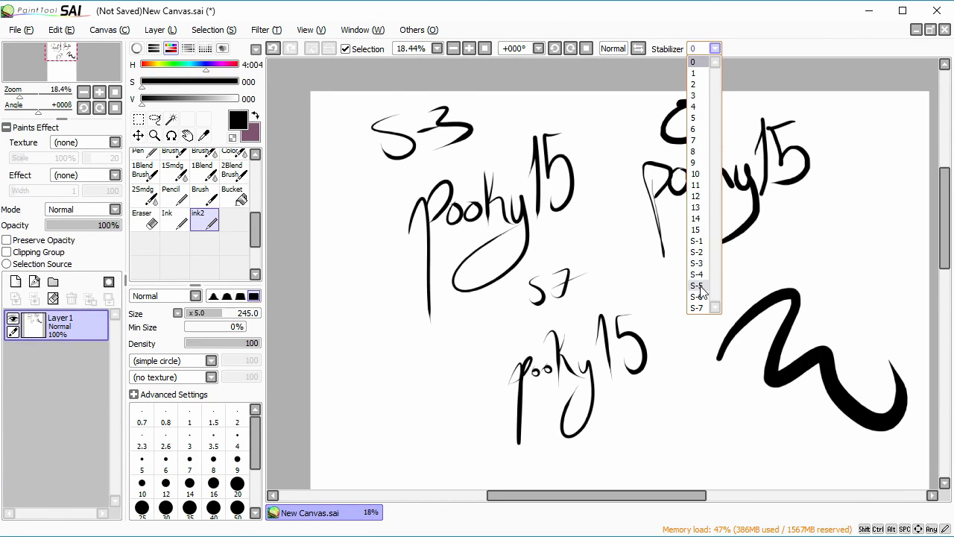
click(699, 286)
mouse_move(415, 398)
mouse_down()
mouse_move(426, 369)
mouse_move(550, 292)
mouse_move(884, 253)
mouse_move(850, 175)
mouse_move(697, 262)
mouse_move(788, 342)
mouse_move(832, 242)
mouse_move(728, 315)
mouse_move(844, 319)
mouse_move(796, 319)
mouse_move(844, 412)
mouse_move(826, 370)
mouse_move(884, 450)
mouse_up()
mouse_move(716, 430)
mouse_down()
mouse_move(481, 350)
mouse_move(682, 163)
mouse_move(555, 396)
mouse_move(768, 399)
mouse_up()
mouse_move(643, 470)
mouse_down()
mouse_move(783, 395)
mouse_move(481, 313)
mouse_move(634, 224)
mouse_move(537, 261)
mouse_up()
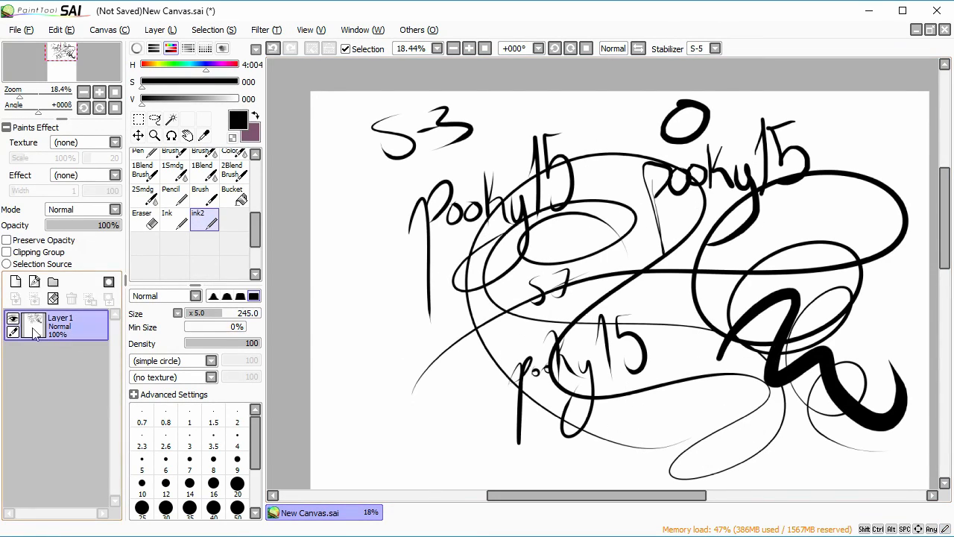
click(53, 298)
Open the character sketch New Canvas.sai from the Desktop folder.
drag(943, 226, 943, 236)
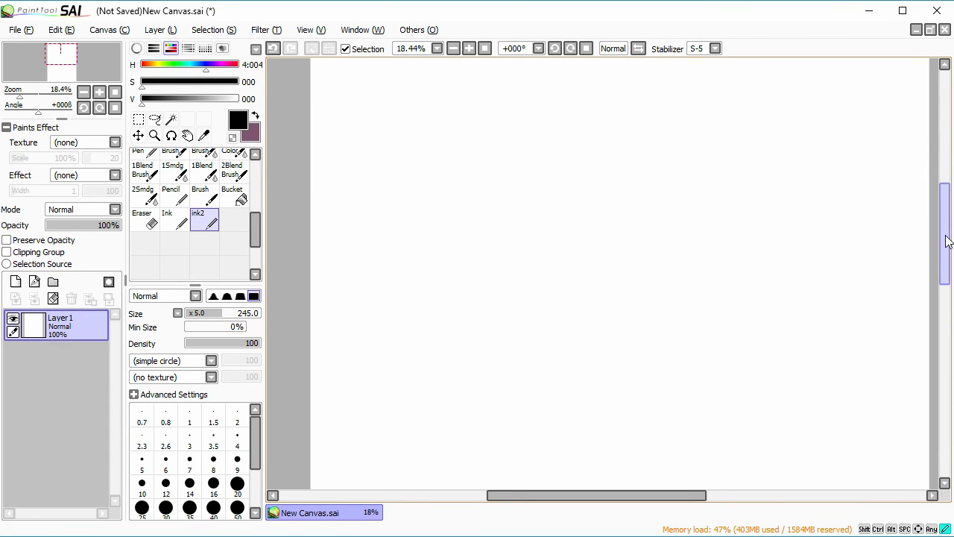
click(15, 32)
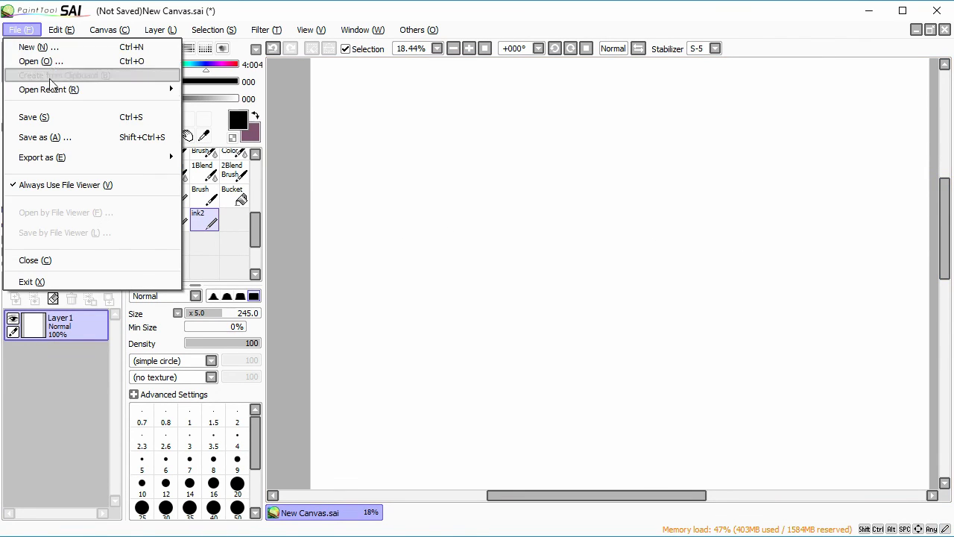
click(47, 62)
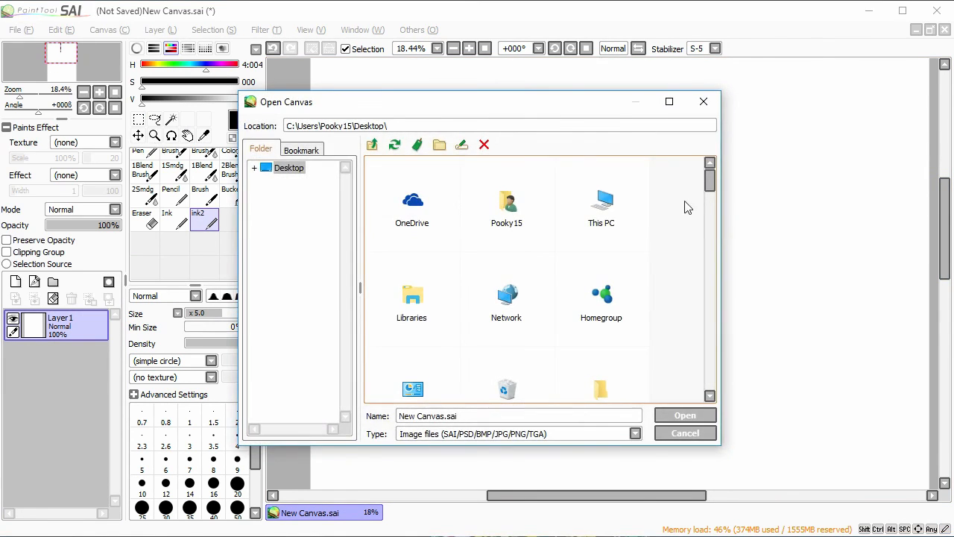
drag(708, 182, 733, 315)
click(617, 326)
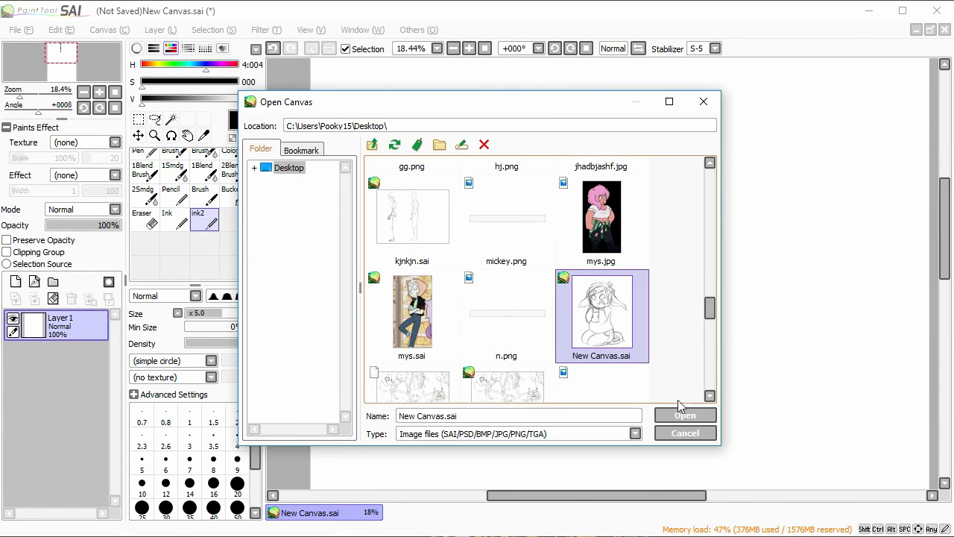
click(684, 414)
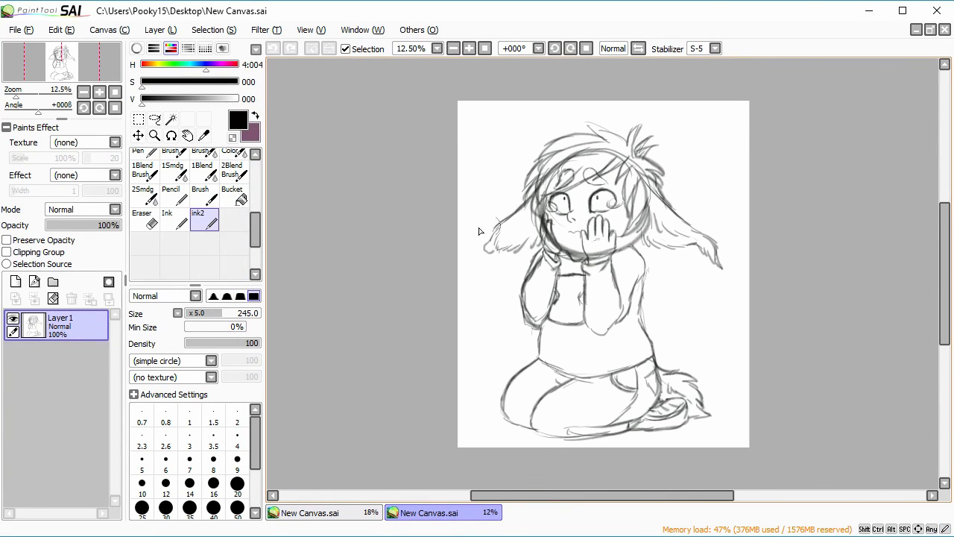
Add a new layer above the sketch, then try an ink2 stroke on it and undo that stroke.
click(15, 281)
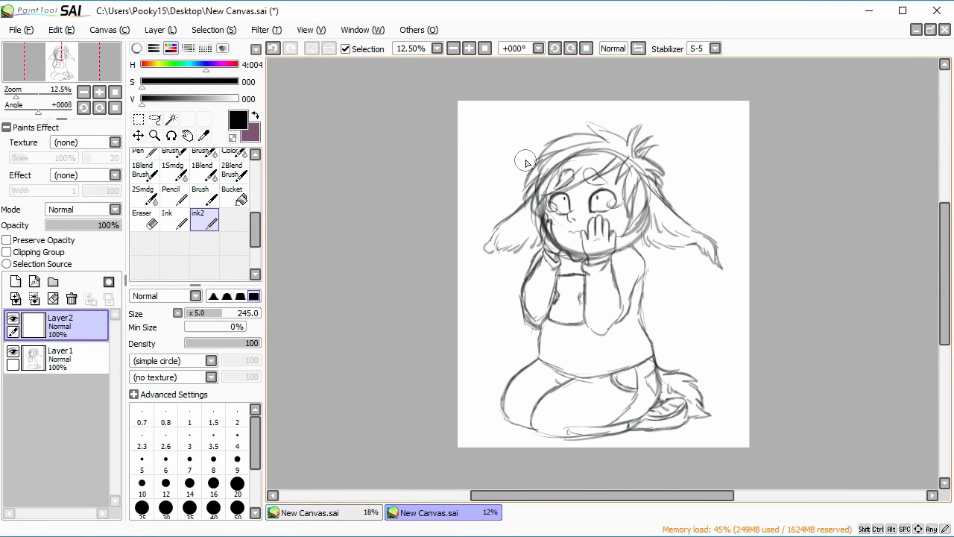
drag(525, 162, 666, 257)
key(ctrl+z)
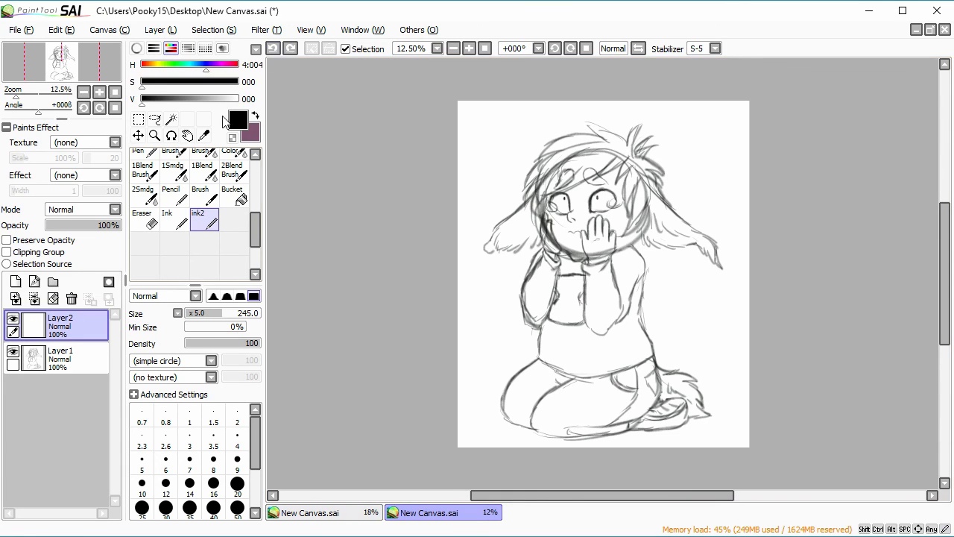
Lower the opacity of the sketch on Layer1 to 32% and make Layer2 the active layer, with the eyes in close-up.
click(155, 135)
drag(525, 145, 671, 276)
click(622, 241)
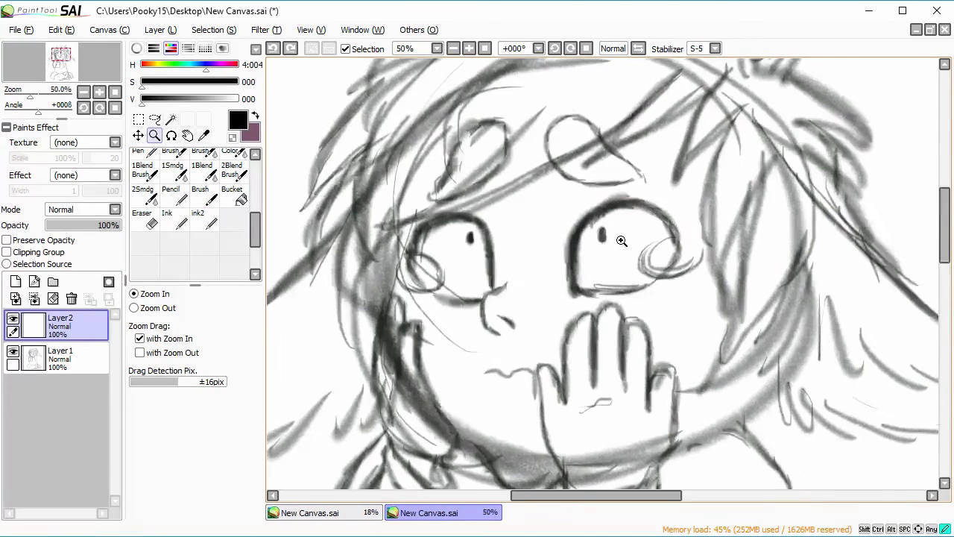
click(622, 241)
click(60, 358)
click(74, 229)
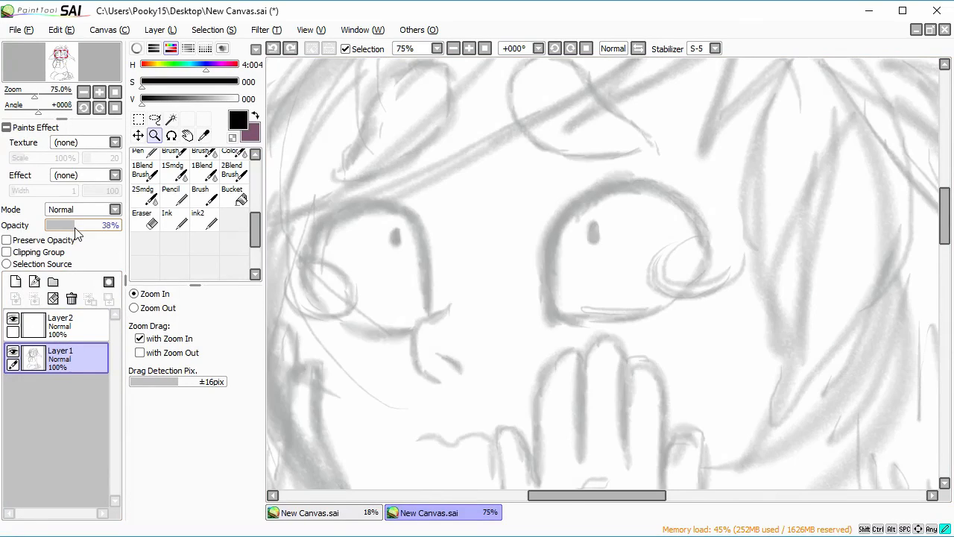
drag(75, 234, 70, 229)
click(59, 325)
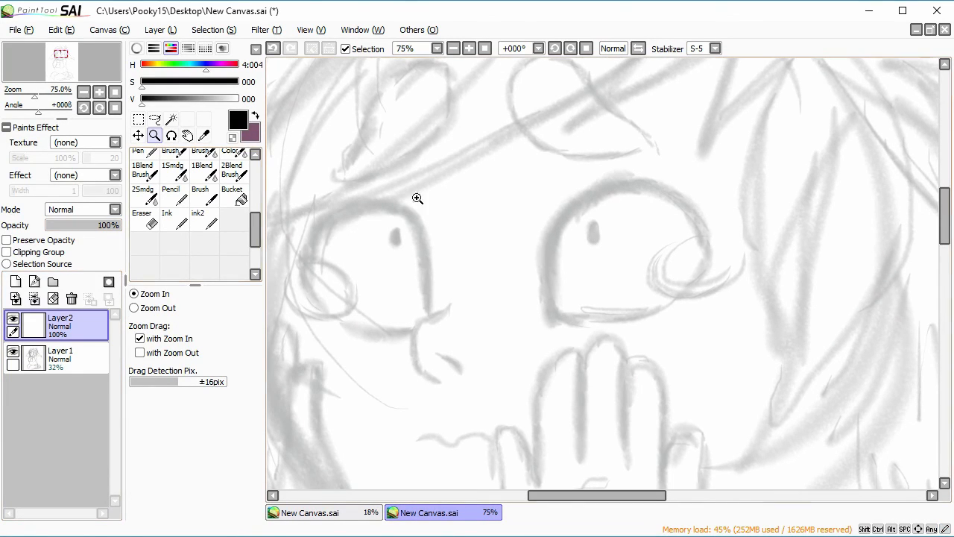
Ink the upper lash line of the sketch's right-hand eye on Layer2 with ink2 at size 55 and the second-softest edge shape.
drag(468, 129, 796, 369)
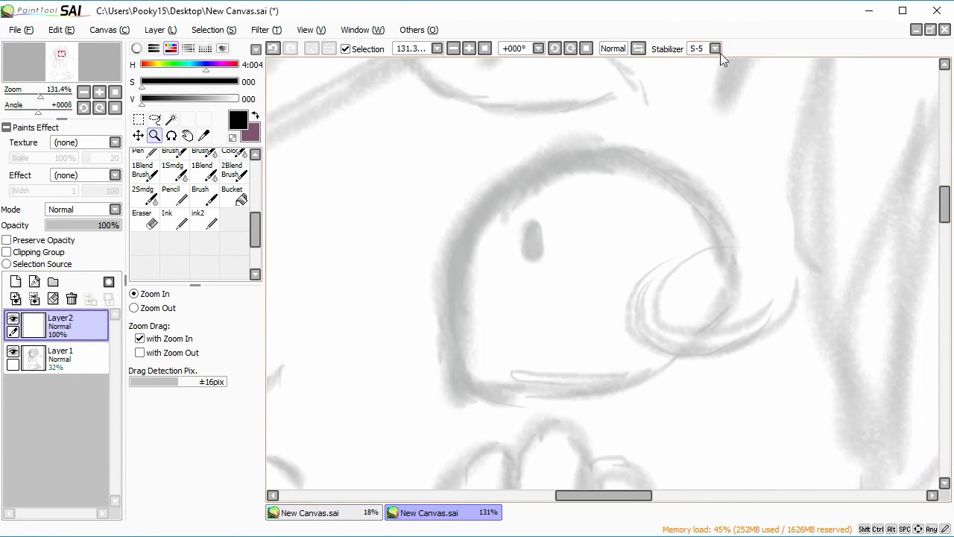
click(214, 233)
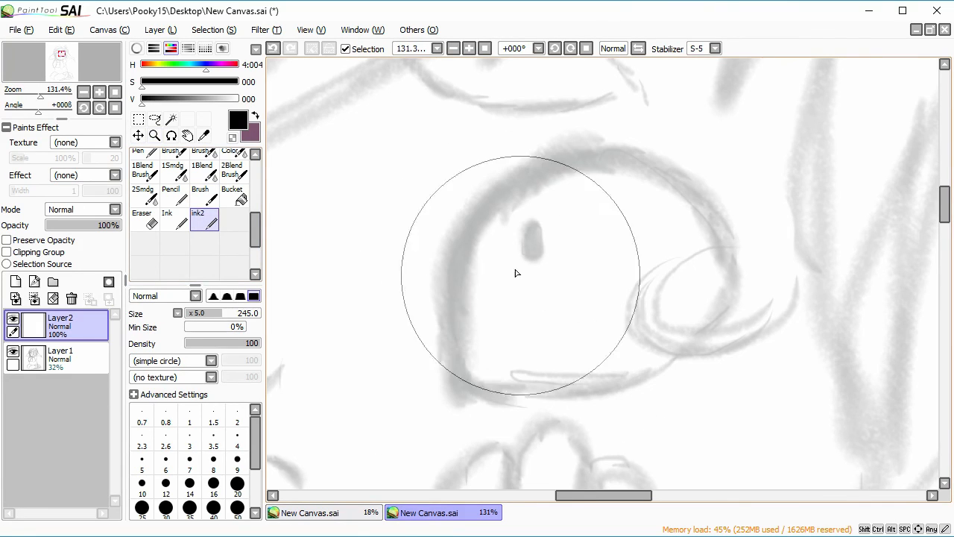
drag(220, 314, 195, 314)
click(227, 296)
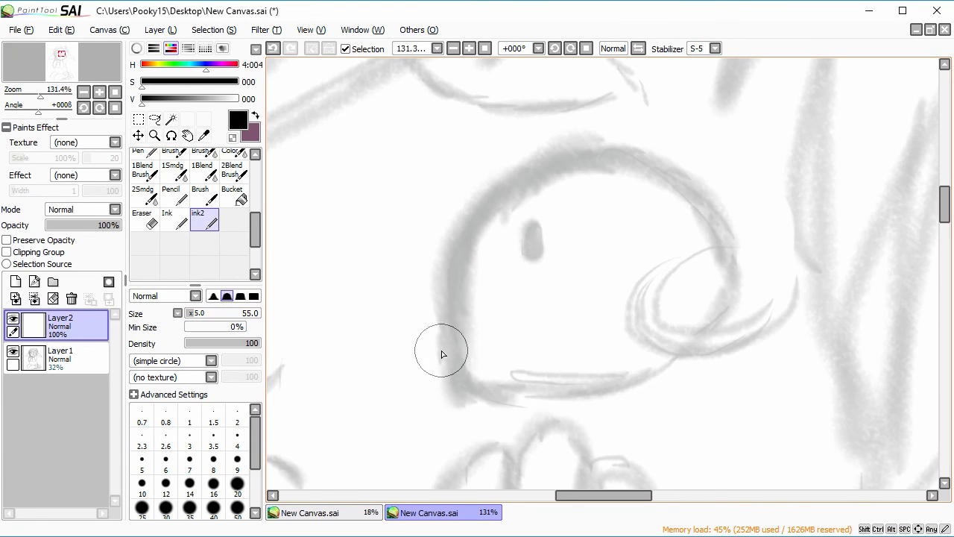
mouse_move(440, 344)
mouse_down()
mouse_move(451, 239)
mouse_move(499, 187)
mouse_move(566, 167)
mouse_move(630, 169)
mouse_move(685, 191)
mouse_move(733, 240)
mouse_up()
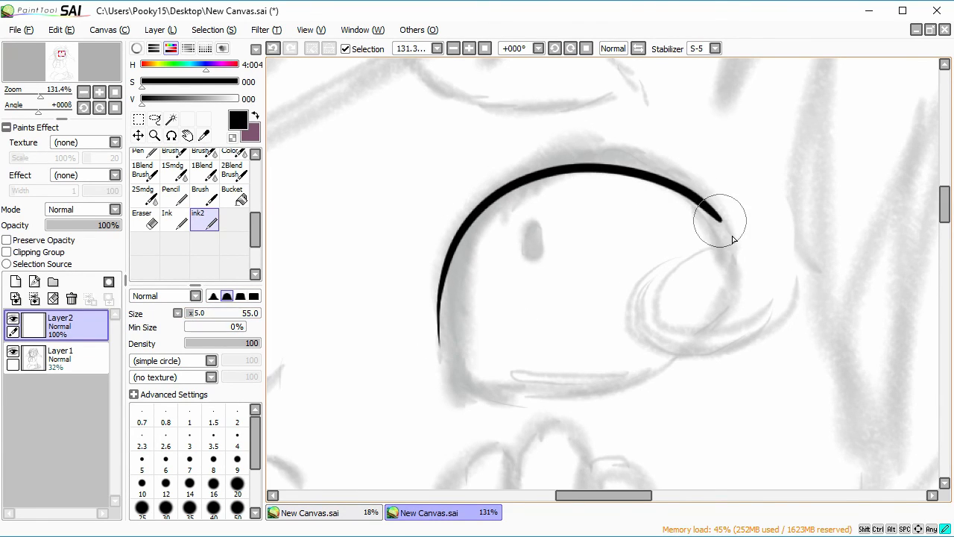
Try a short winged lash at the outer corner of the inked eye and undo the extra strokes.
mouse_move(675, 185)
mouse_down()
mouse_move(696, 197)
mouse_move(753, 190)
mouse_up()
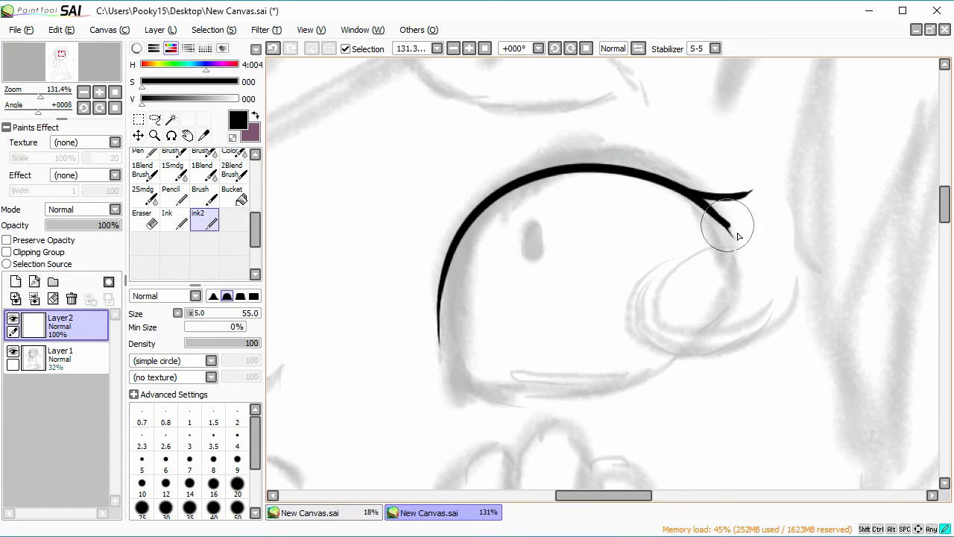
click(273, 48)
click(273, 48)
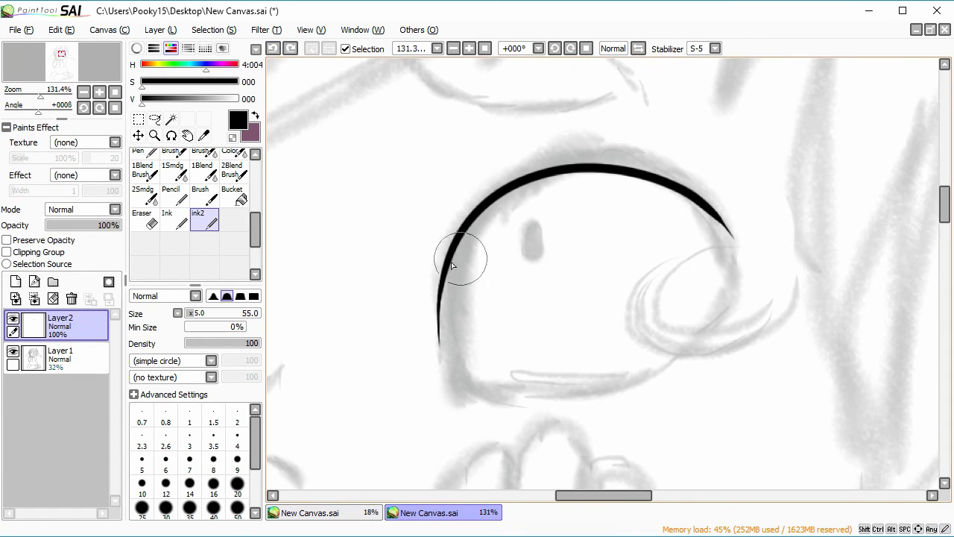
Thicken the upper lash line toward the outer corner with overlapping strokes and ink the curved lower edge of the eye.
mouse_move(448, 259)
mouse_down()
mouse_move(482, 203)
mouse_move(543, 170)
mouse_move(594, 160)
mouse_move(680, 179)
mouse_move(740, 238)
mouse_up()
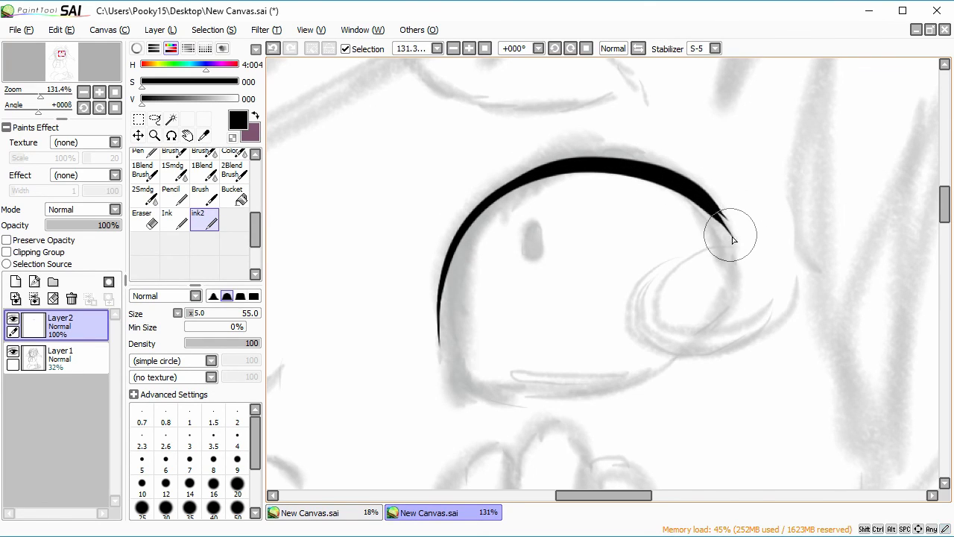
drag(712, 206, 734, 234)
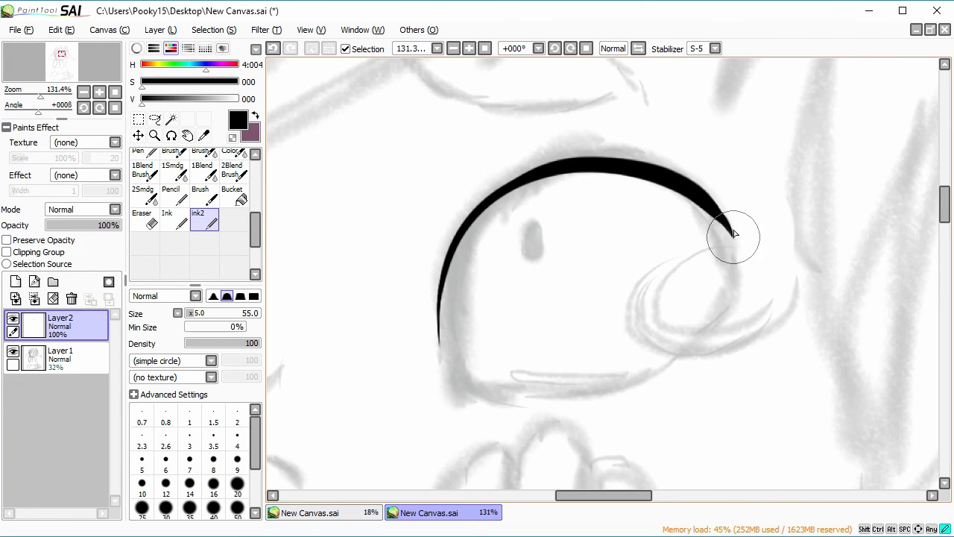
mouse_move(712, 202)
mouse_down()
mouse_move(736, 240)
mouse_move(726, 201)
mouse_move(678, 169)
mouse_move(620, 160)
mouse_move(522, 181)
mouse_up()
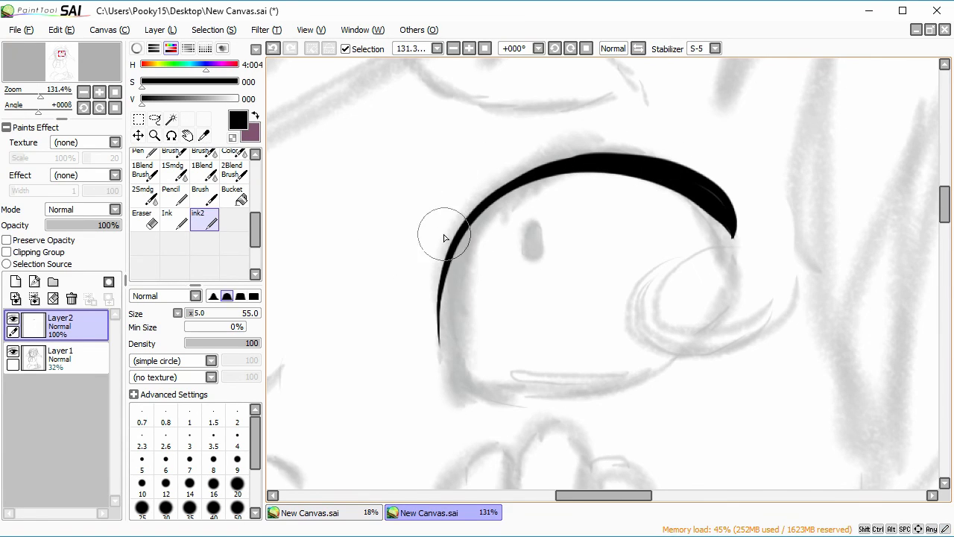
mouse_move(529, 155)
mouse_down()
mouse_move(586, 152)
mouse_move(646, 164)
mouse_up()
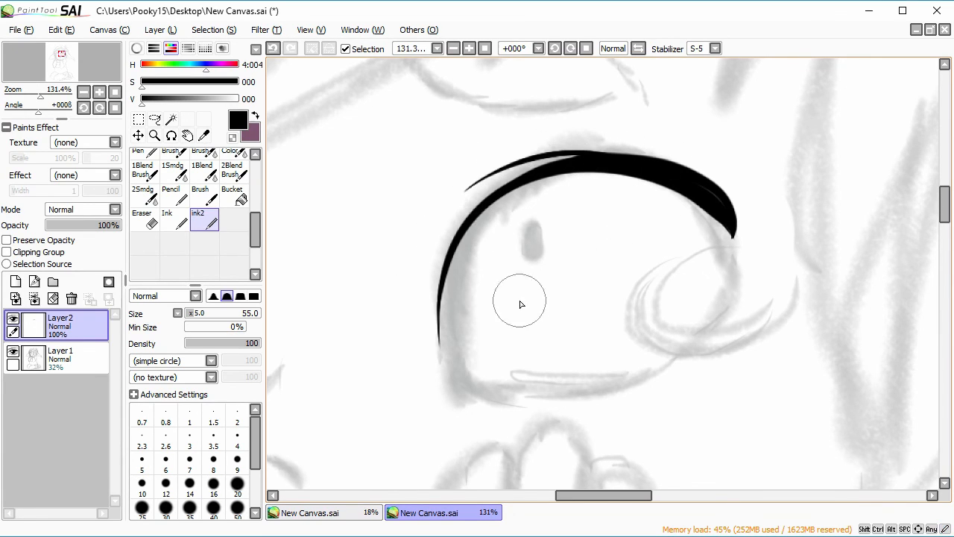
mouse_move(460, 389)
mouse_down()
mouse_move(547, 394)
mouse_move(675, 343)
mouse_move(708, 282)
mouse_up()
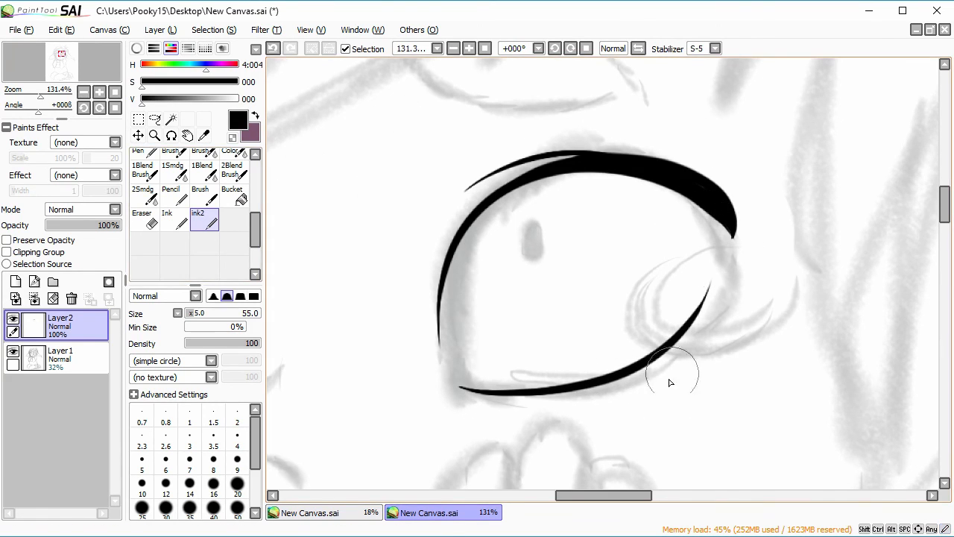
Close the program and discard the unsaved changes in both open canvases.
click(937, 11)
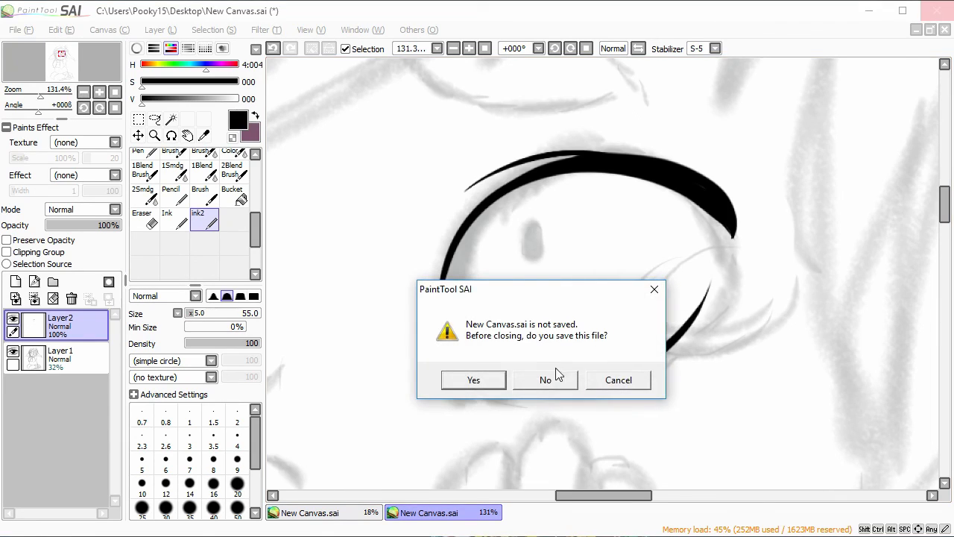
click(548, 378)
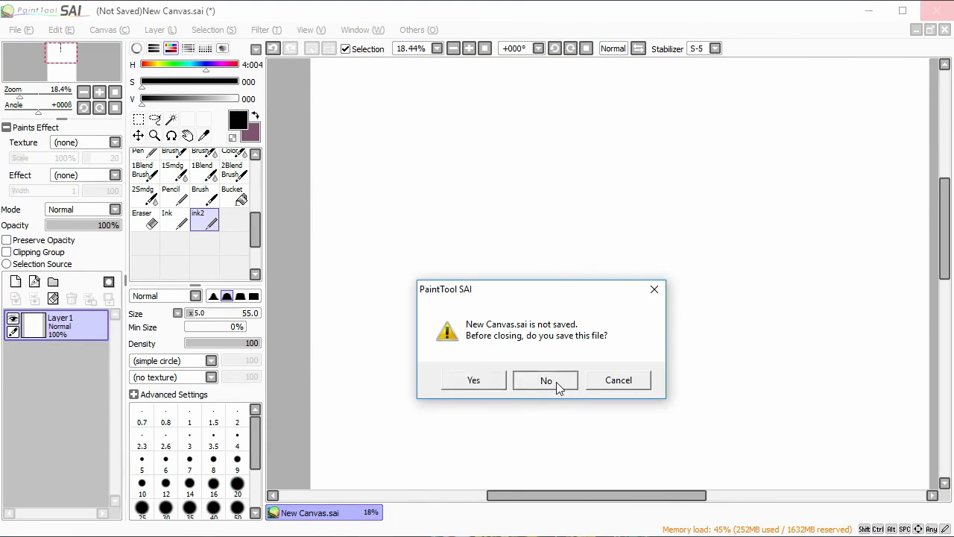
click(547, 381)
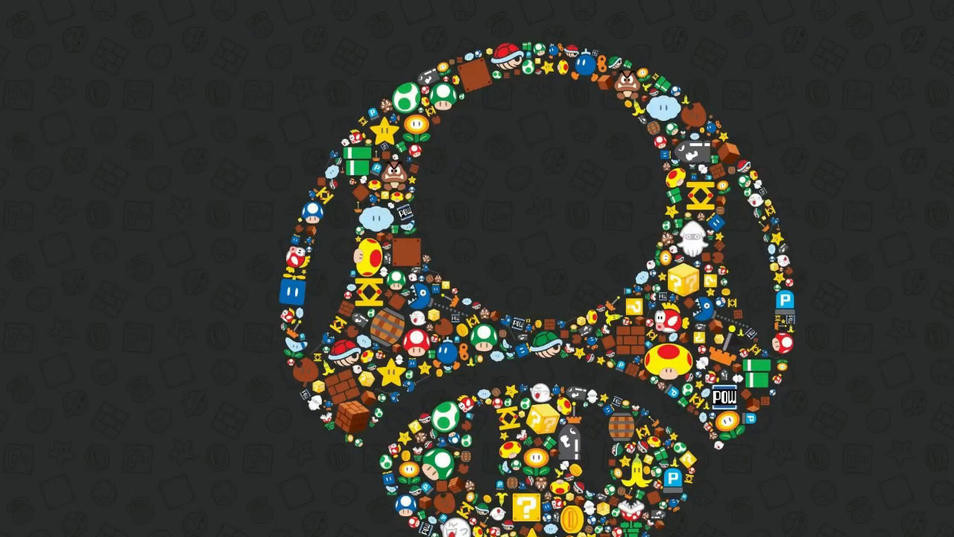